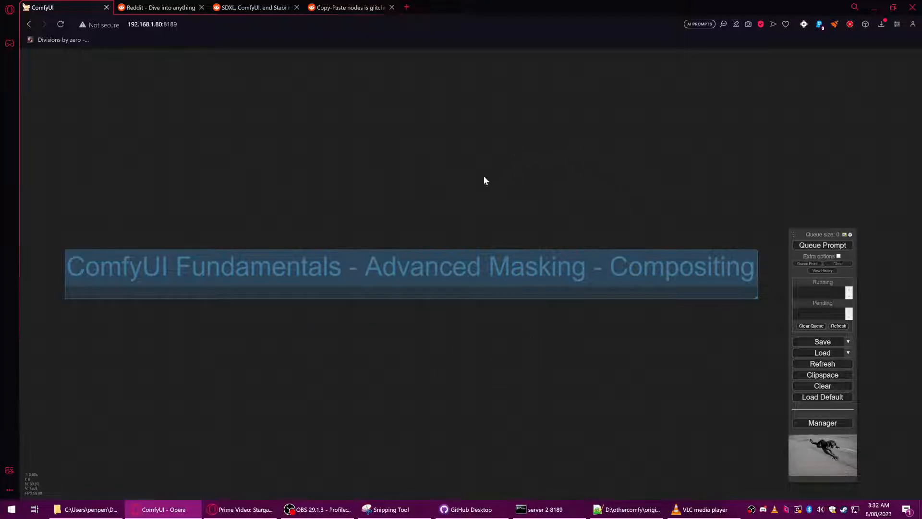
Survey the workflow below the title note, from the checkpoint loader and negative prompt across to the sampler and preview nodes.
drag(508, 362, 491, 325)
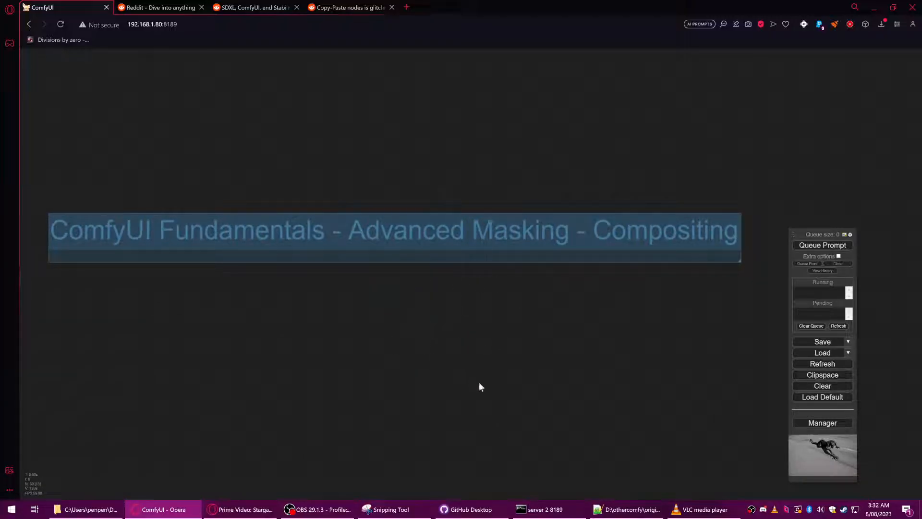
drag(477, 384, 460, 290)
drag(449, 464, 354, 212)
scroll(354, 211, down, 4)
drag(424, 252, 370, 160)
scroll(365, 163, down, 1)
drag(305, 207, 493, 217)
drag(387, 177, 383, 142)
scroll(337, 163, up, 4)
drag(349, 166, 427, 116)
drag(508, 131, 439, 77)
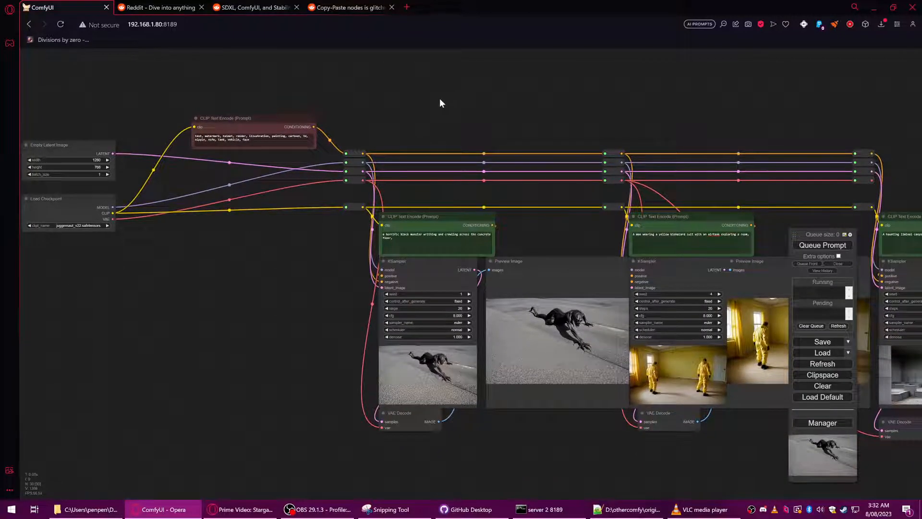
Move the Empty Latent Image and Load Checkpoint nodes closer to the negative prompt node.
scroll(451, 102, down, 3)
drag(456, 120, 475, 128)
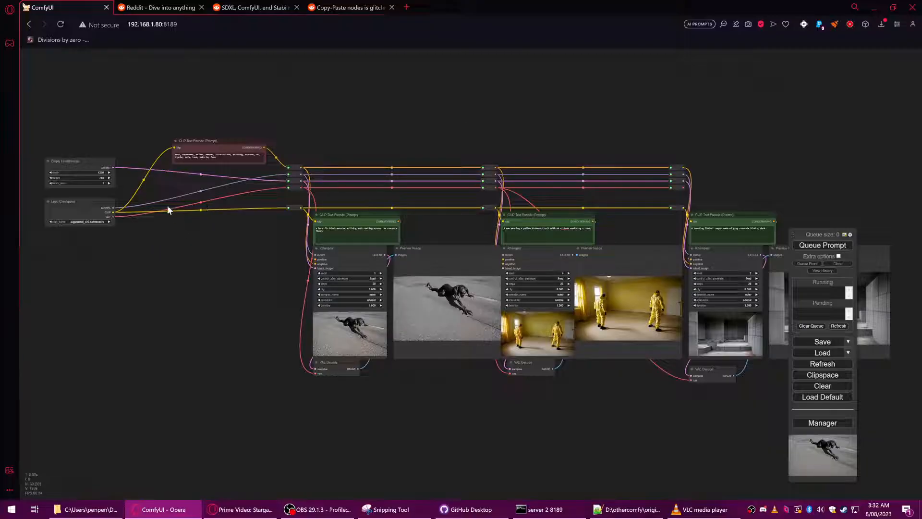
drag(95, 162, 129, 159)
drag(105, 210, 131, 217)
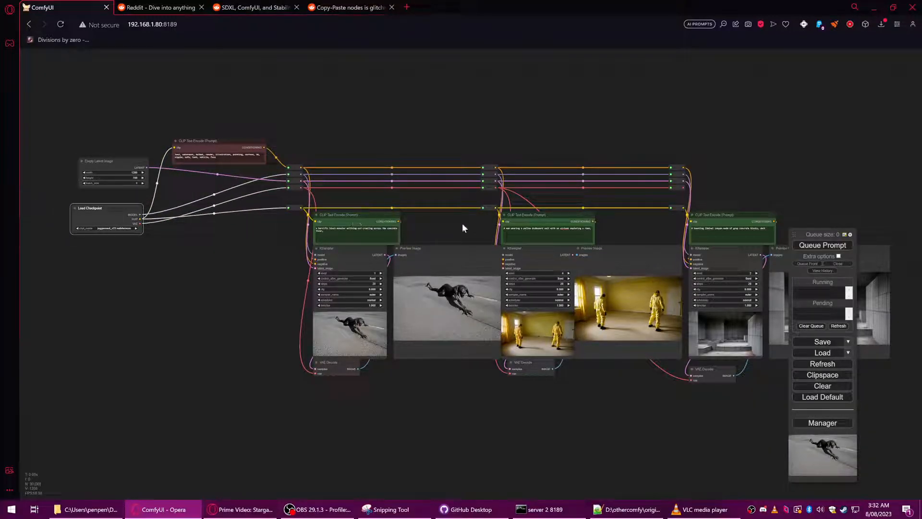
Look over the three generation branches and their preview images of the monster, the biohazard suits and the concrete canyon.
drag(632, 220, 527, 221)
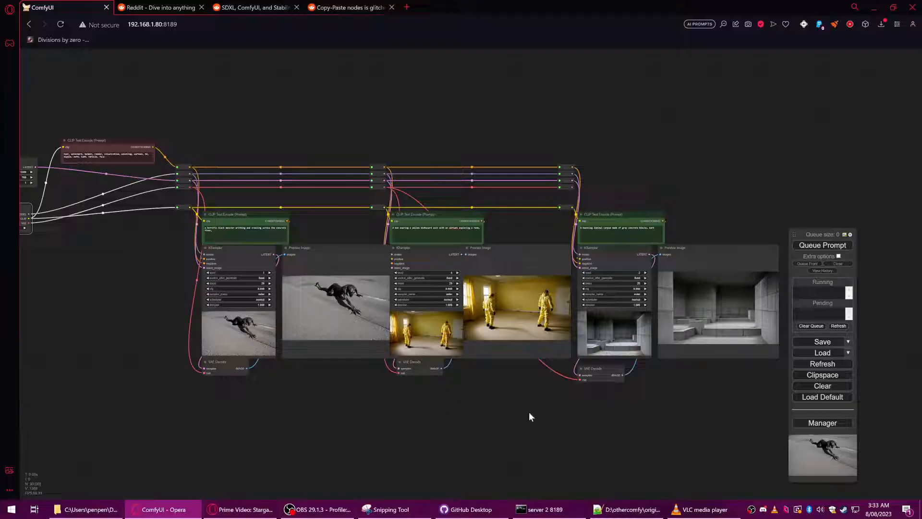
drag(509, 402, 468, 401)
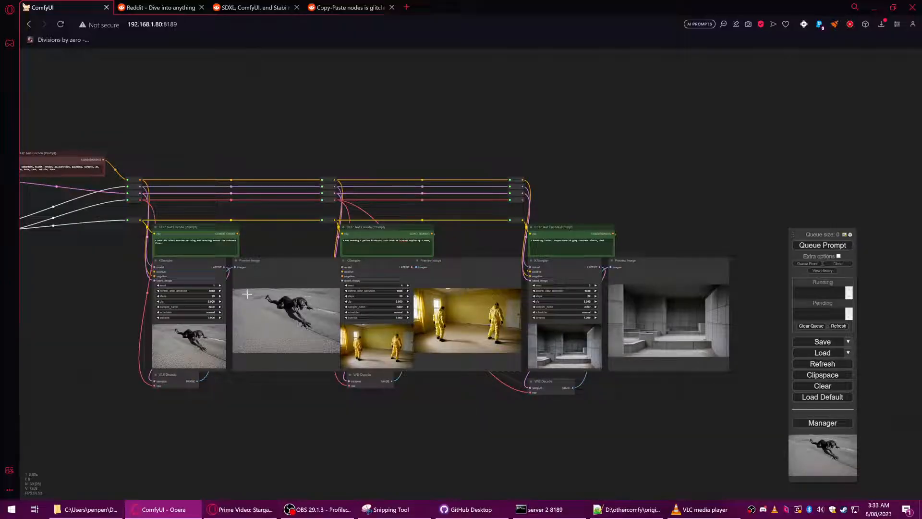
click(276, 272)
click(472, 272)
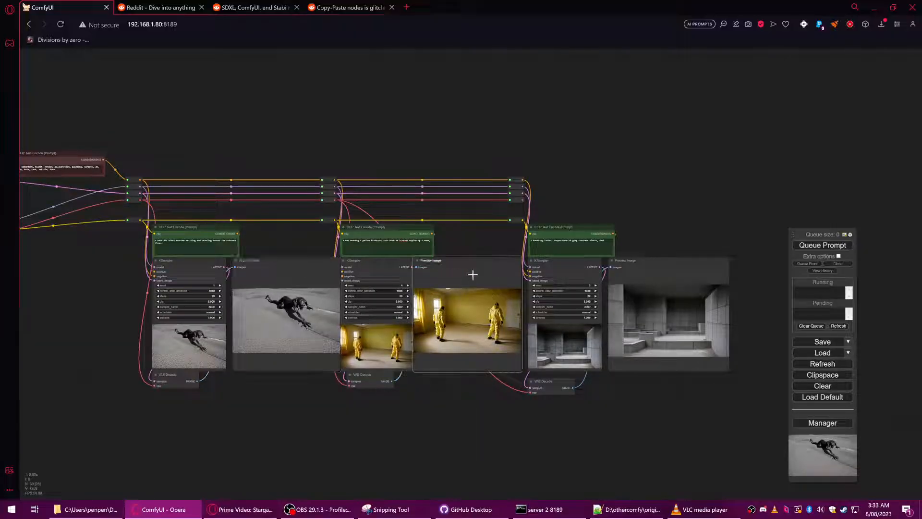
click(655, 272)
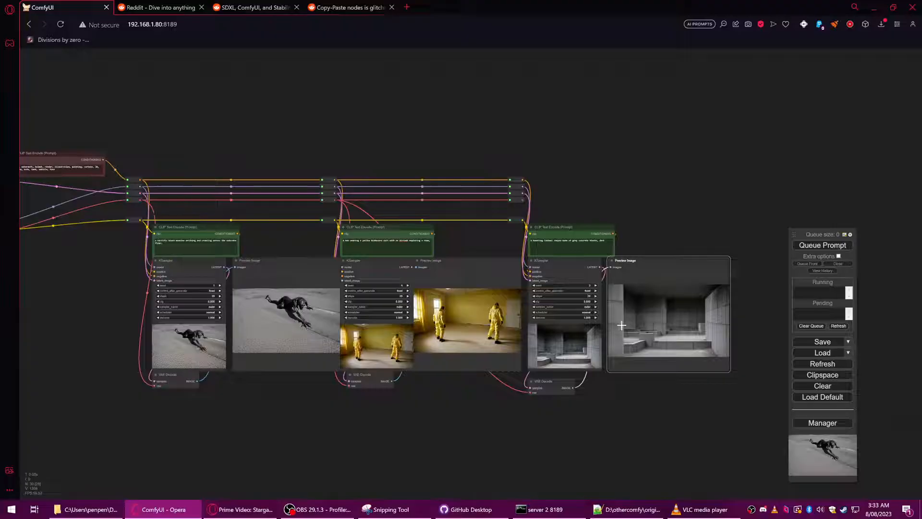
drag(618, 227, 683, 264)
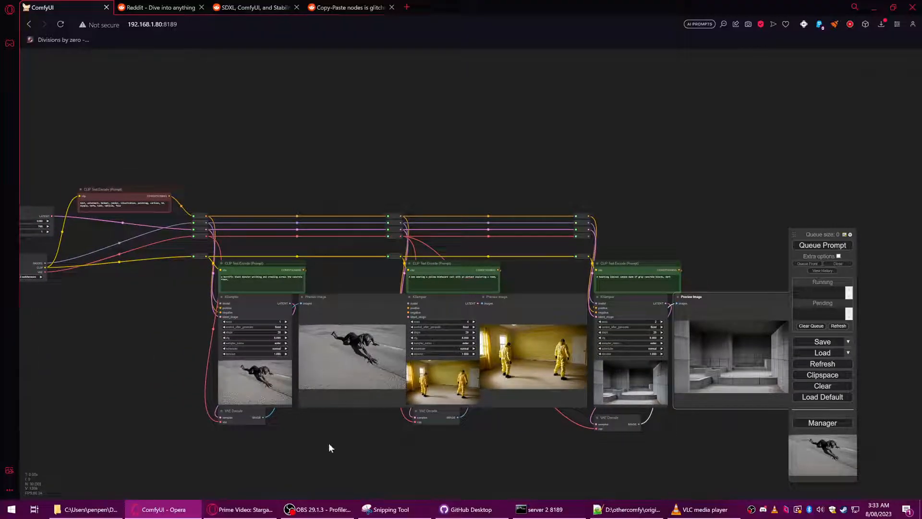
drag(329, 447, 313, 354)
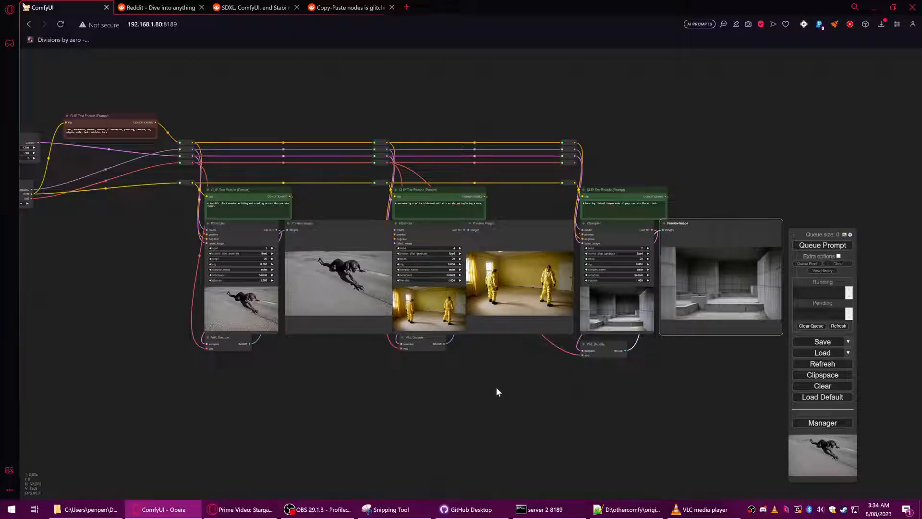
drag(526, 378, 502, 405)
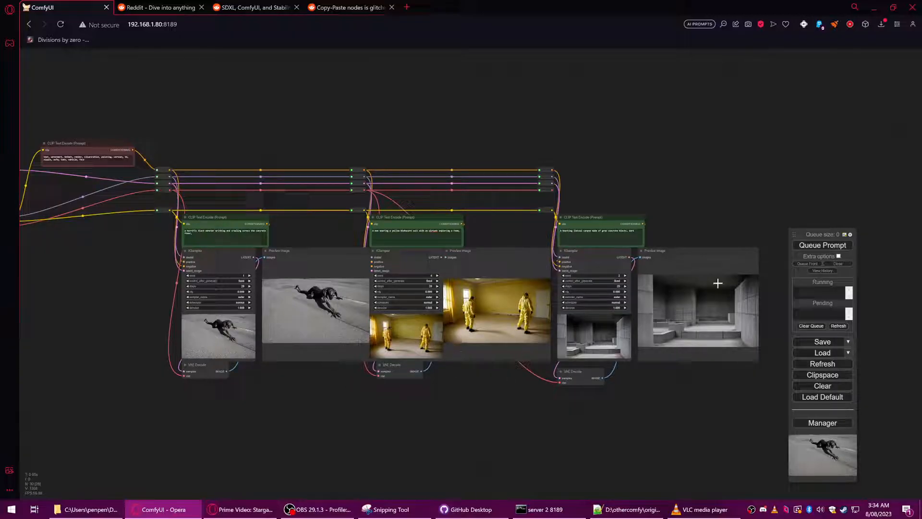
drag(702, 171, 664, 142)
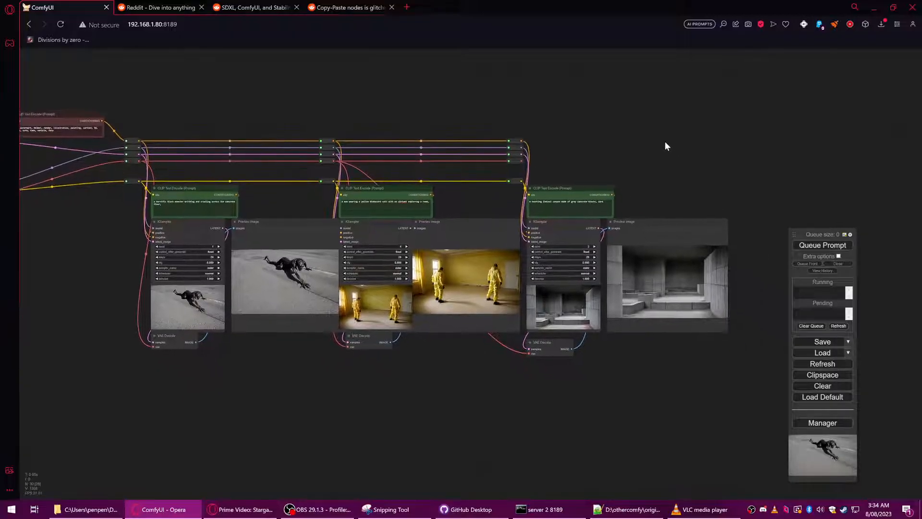
Examine the prompts, KSampler settings and preview images of the canyon, biohazard suit and monster branches up close.
scroll(608, 216, up, 5)
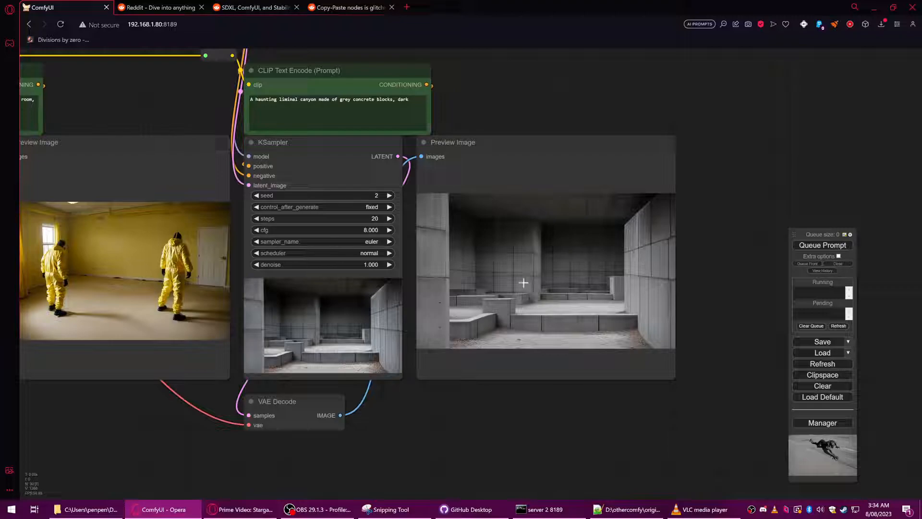
drag(495, 97, 504, 145)
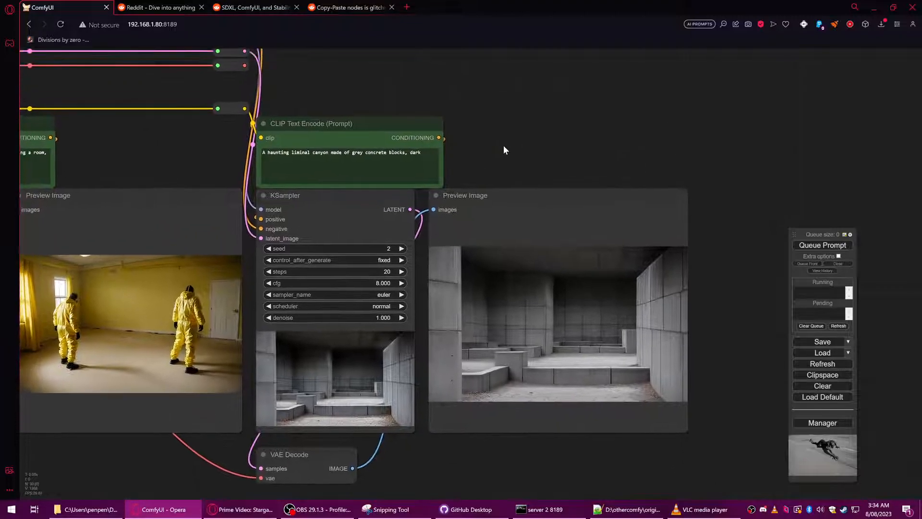
scroll(290, 143, up, 1)
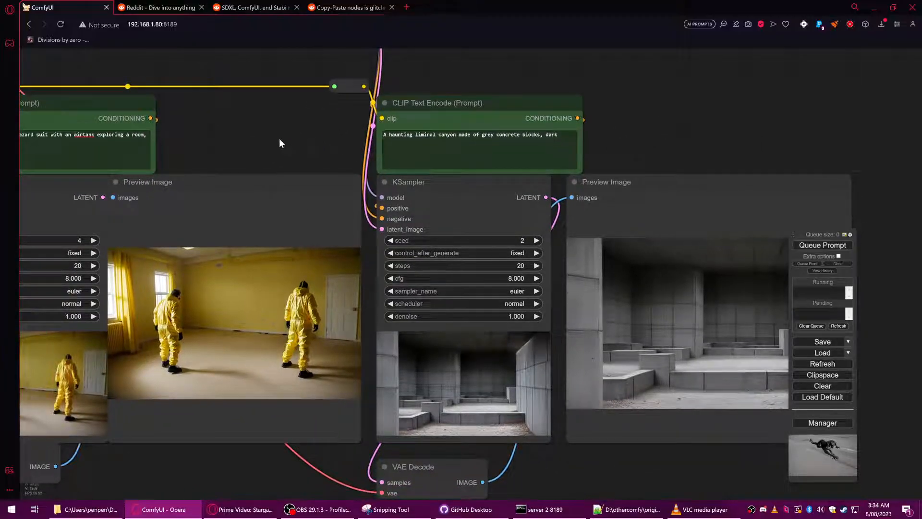
drag(279, 138, 465, 126)
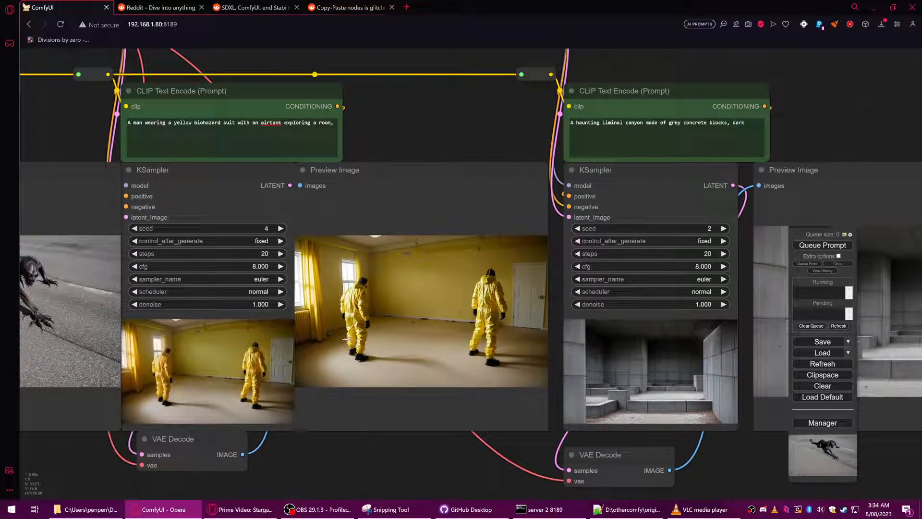
drag(474, 99, 633, 83)
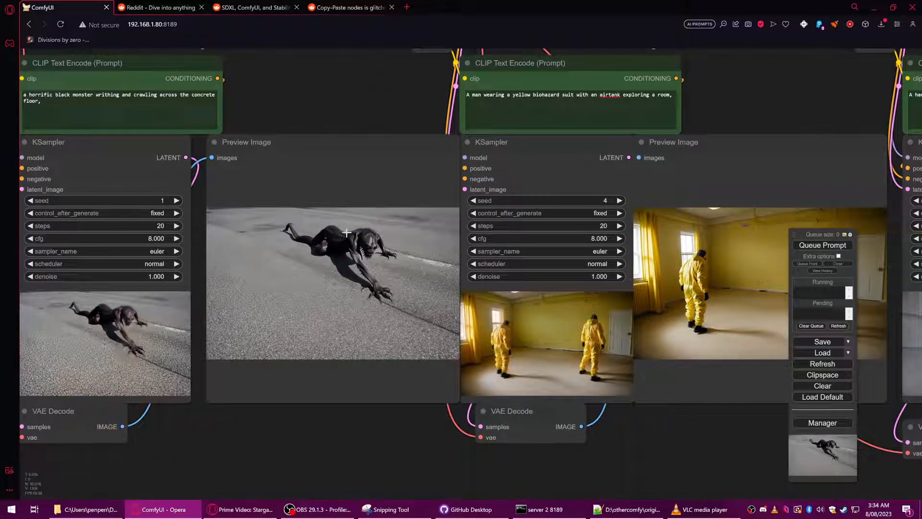
scroll(365, 422, down, 1)
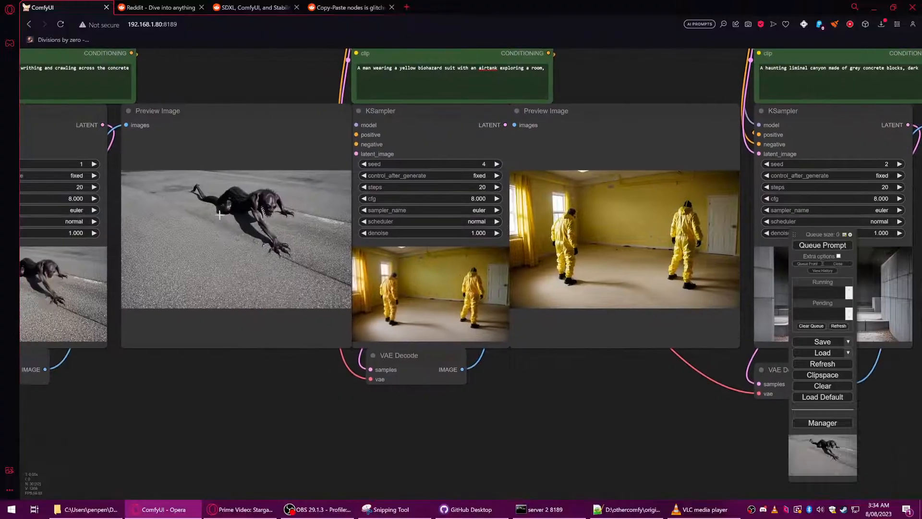
drag(256, 396, 329, 424)
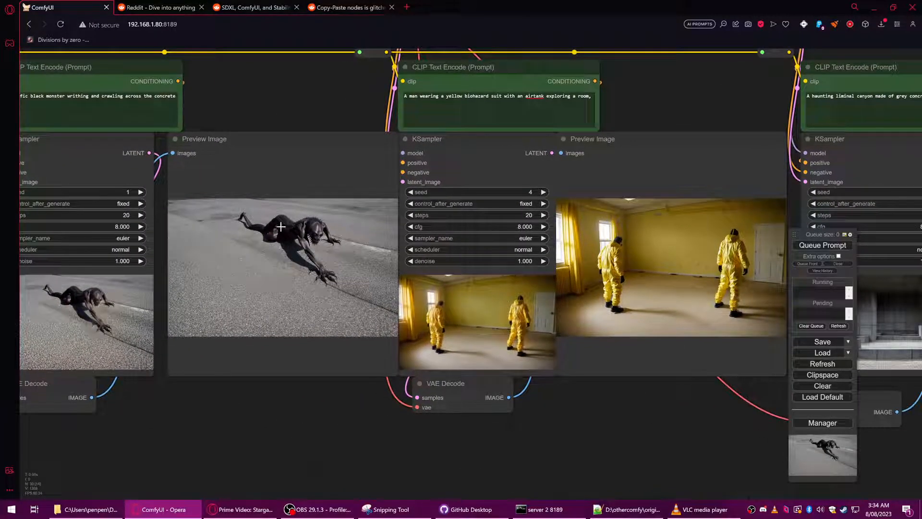
drag(600, 412, 468, 423)
scroll(517, 408, down, 3)
drag(596, 171, 434, 200)
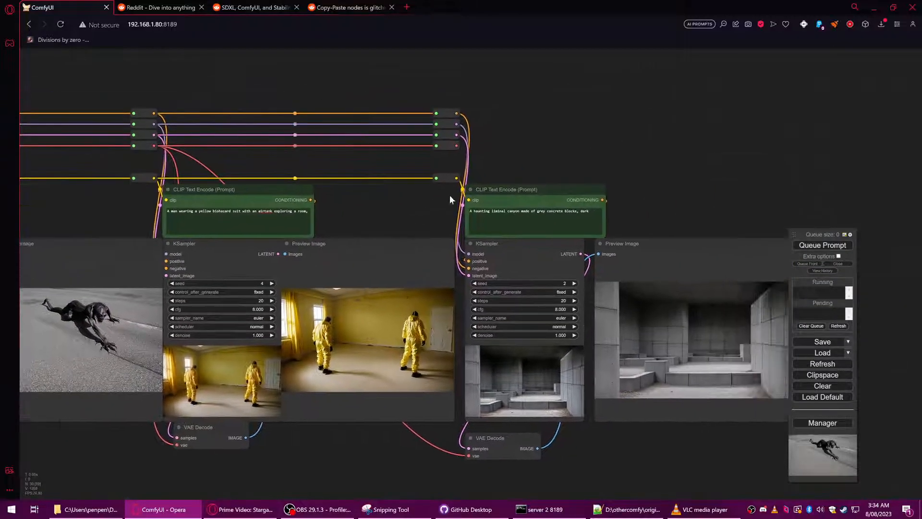
Add a Load Image node in the empty area above the reroute lines.
scroll(572, 167, down, 3)
drag(619, 156, 705, 253)
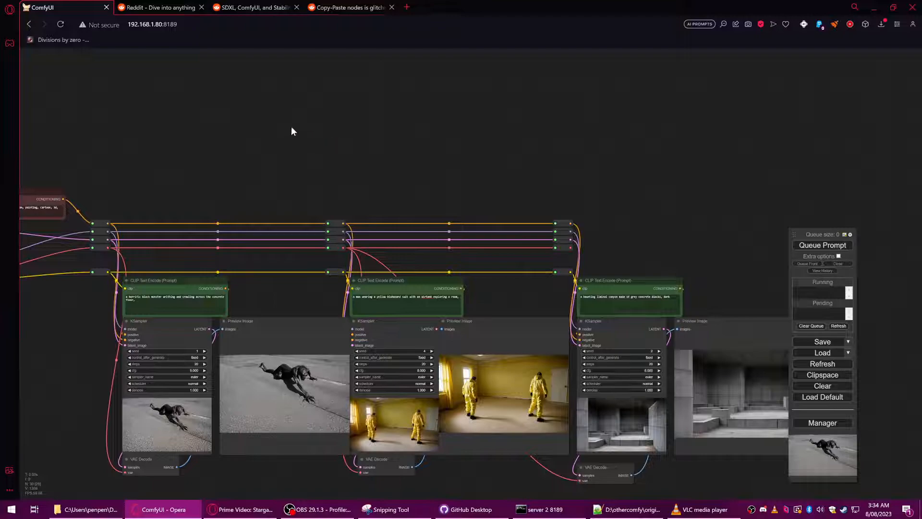
right_click(292, 128)
click(302, 128)
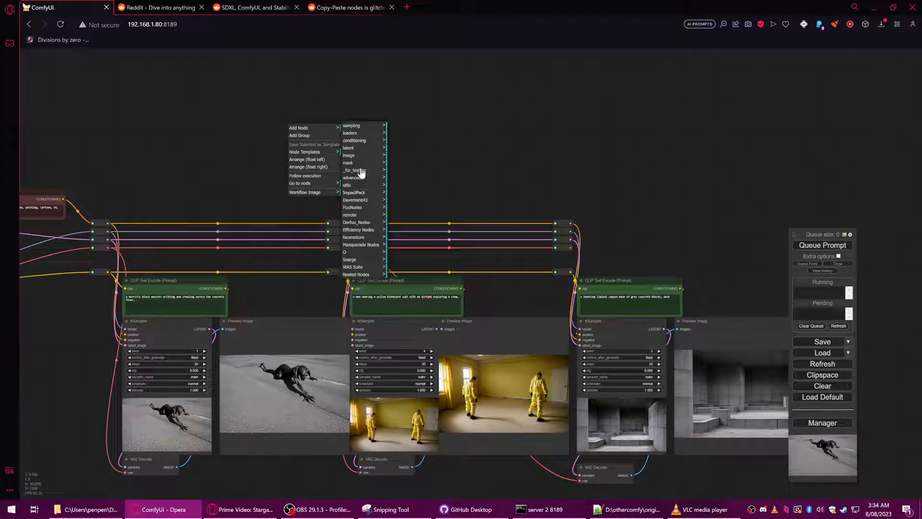
click(358, 156)
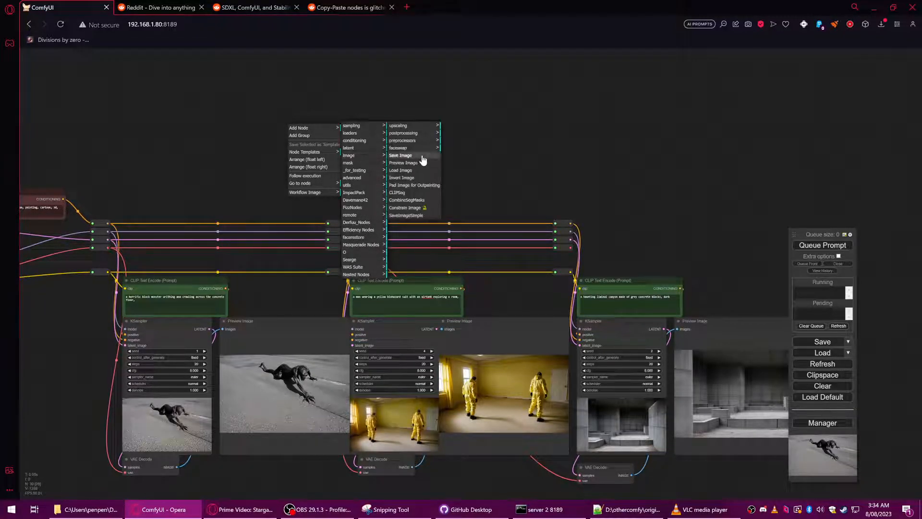
click(419, 169)
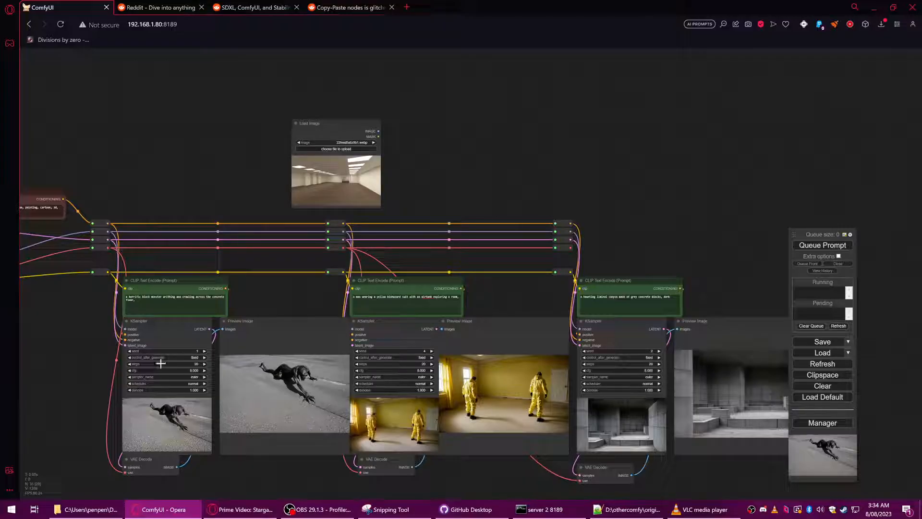
Reposition the Load Image node above the reroute lines, clear of the generation branches.
drag(265, 182, 378, 204)
drag(470, 148, 397, 124)
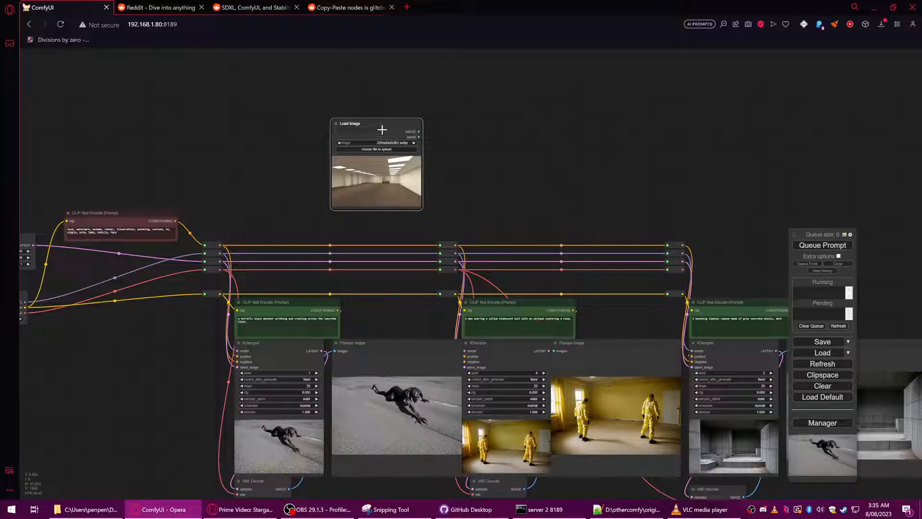
drag(382, 130, 373, 138)
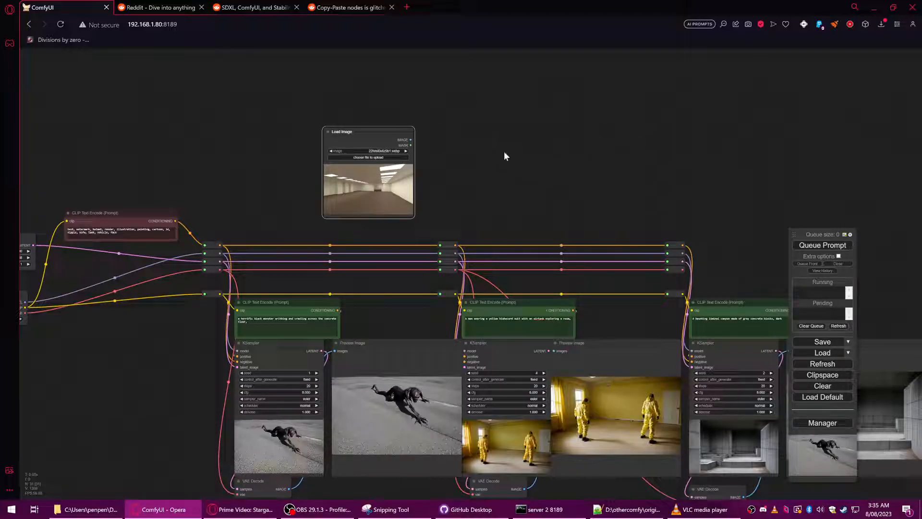
drag(370, 132, 341, 122)
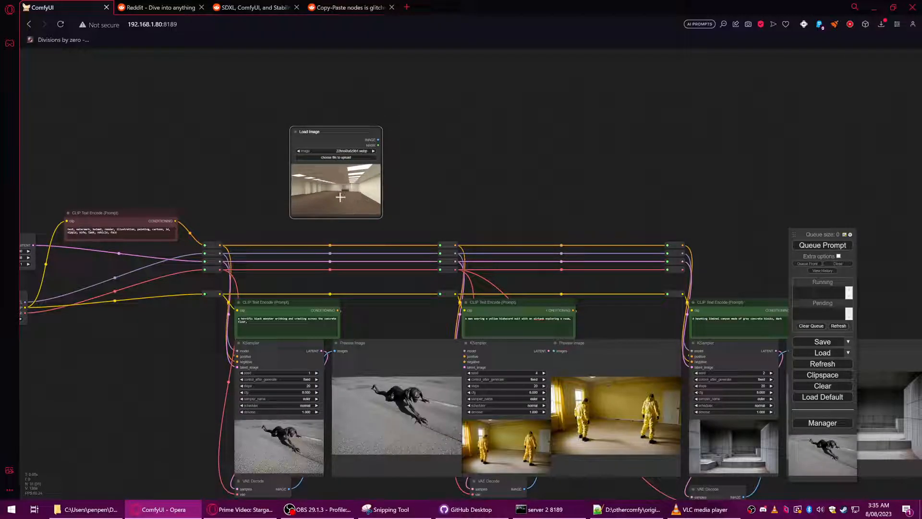
drag(469, 143, 429, 218)
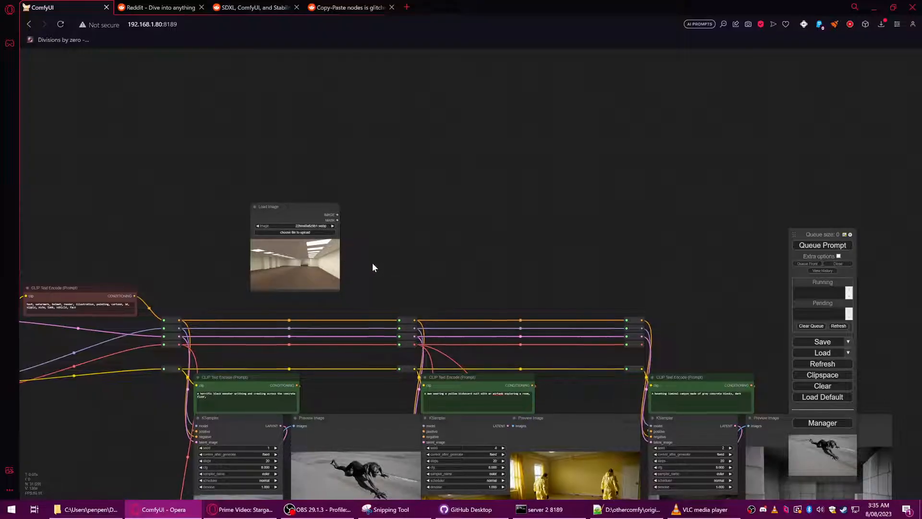
drag(375, 272, 368, 249)
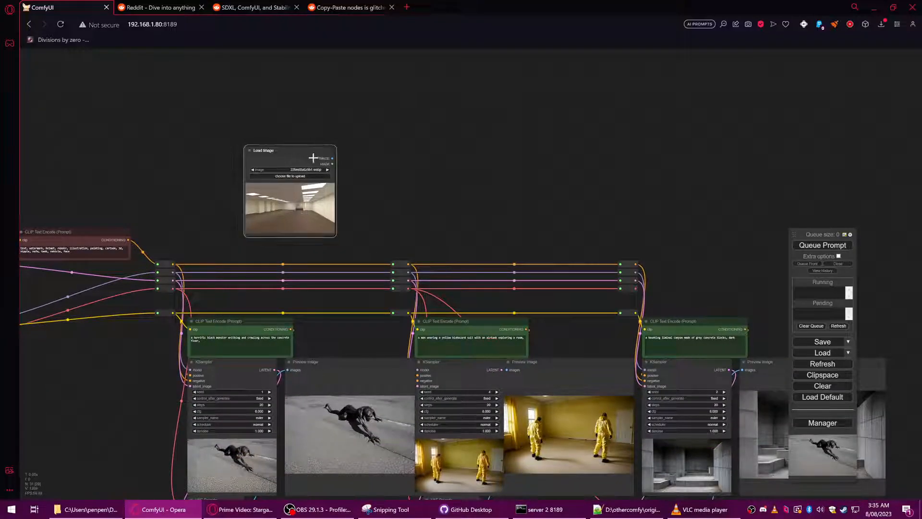
Duplicate the Load Image node twice and arrange the three nodes in a row above the generation branches.
drag(311, 157, 335, 165)
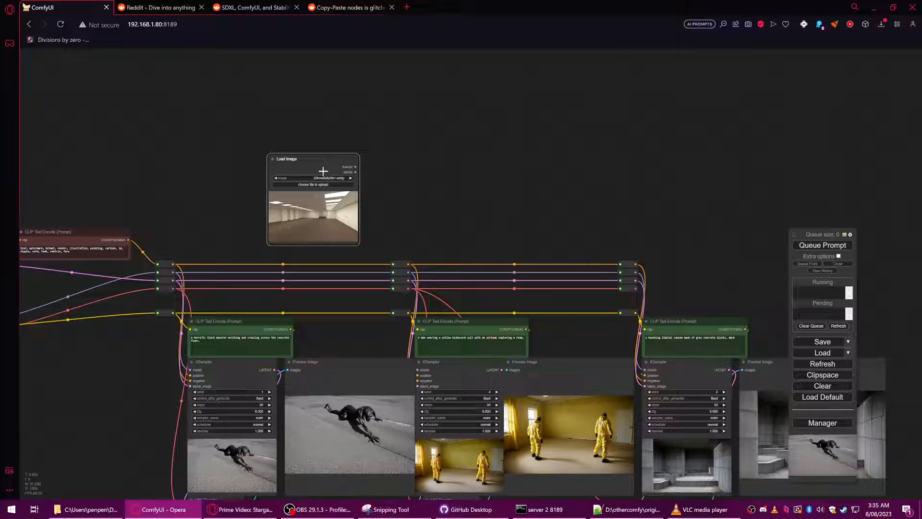
drag(315, 162, 323, 162)
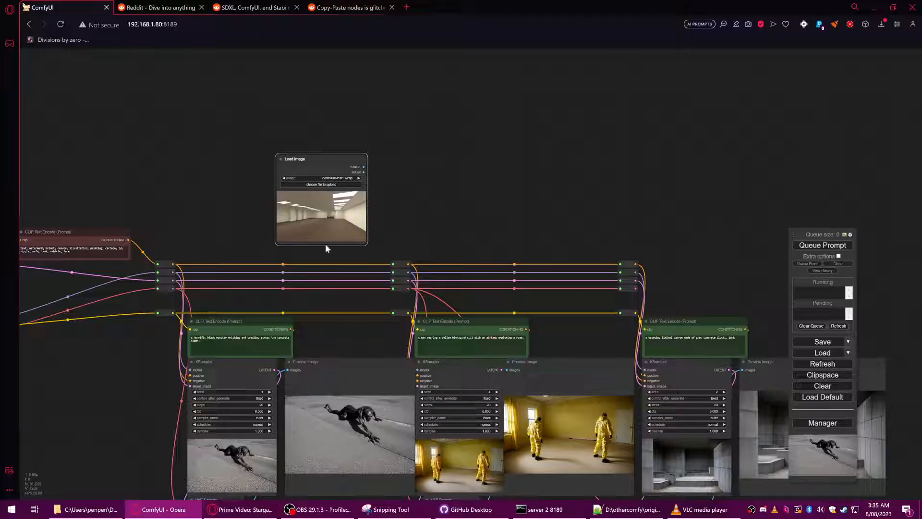
drag(322, 163, 477, 163)
drag(477, 163, 597, 88)
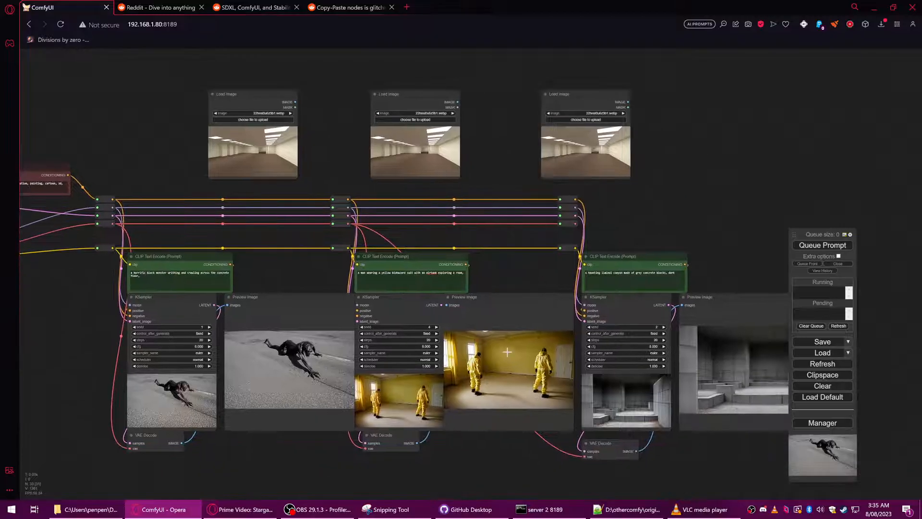
Copy the yellow biohazard suit preview image through Clipspace into the middle Load Image node.
right_click(504, 331)
right_click(421, 142)
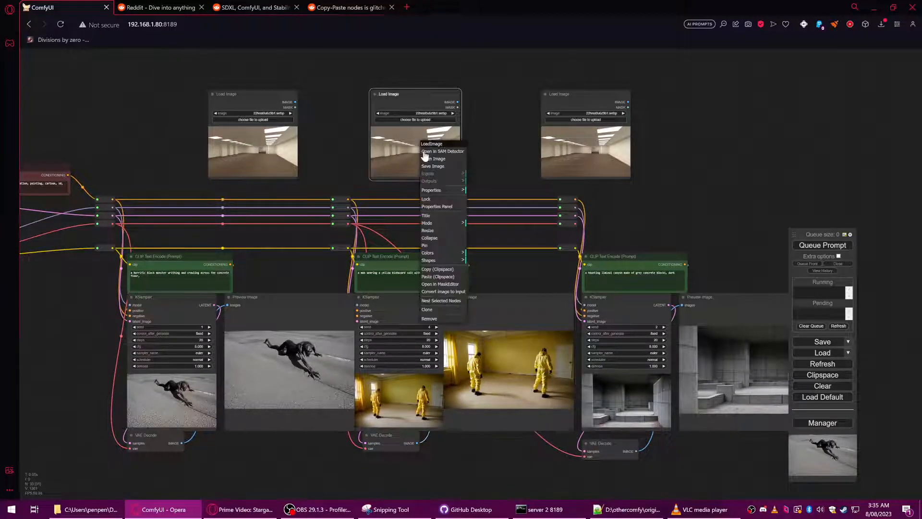
click(438, 277)
Copy the grey concrete room preview image through Clipspace into the third Load Image node of the row.
right_click(703, 355)
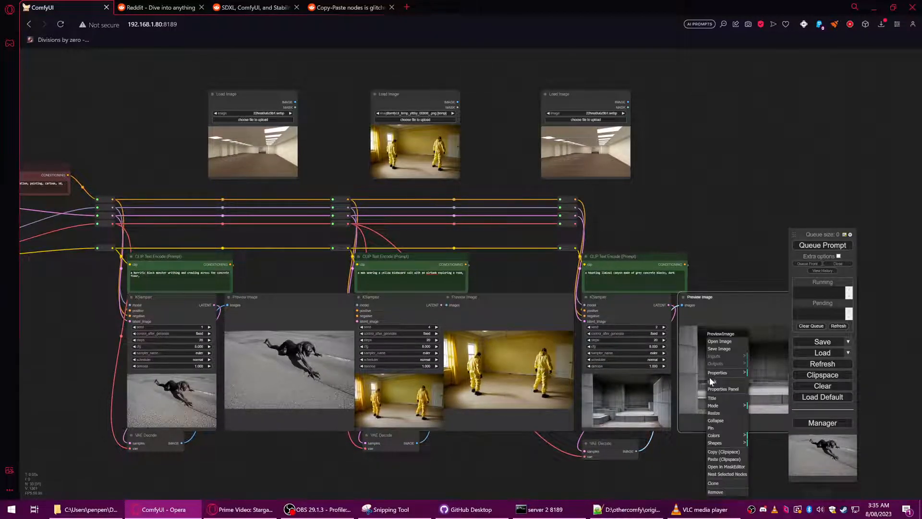
click(726, 456)
right_click(601, 146)
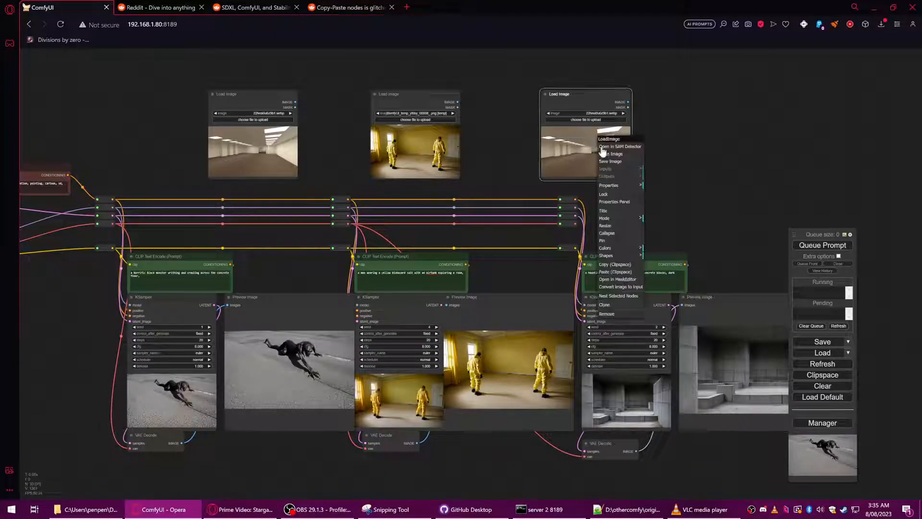
click(629, 276)
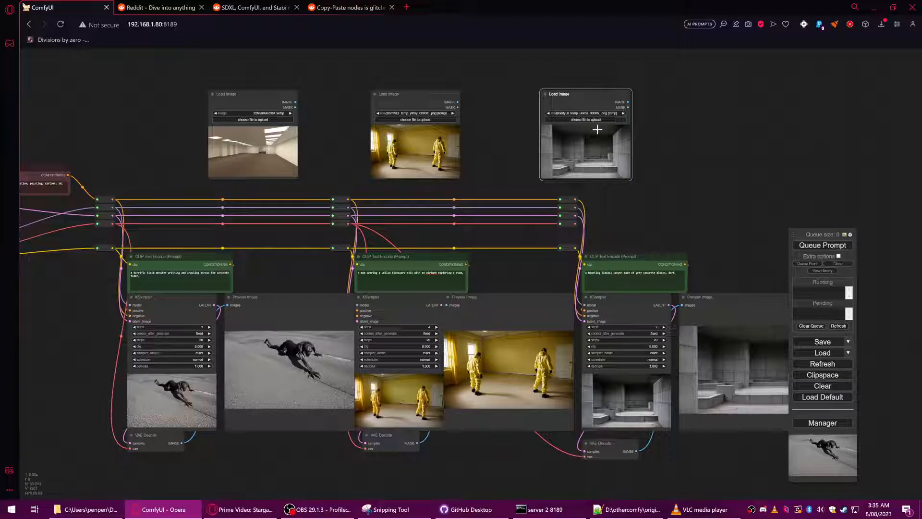
Copy the crawling black monster preview image through Clipspace into the first Load Image node of the row.
right_click(286, 336)
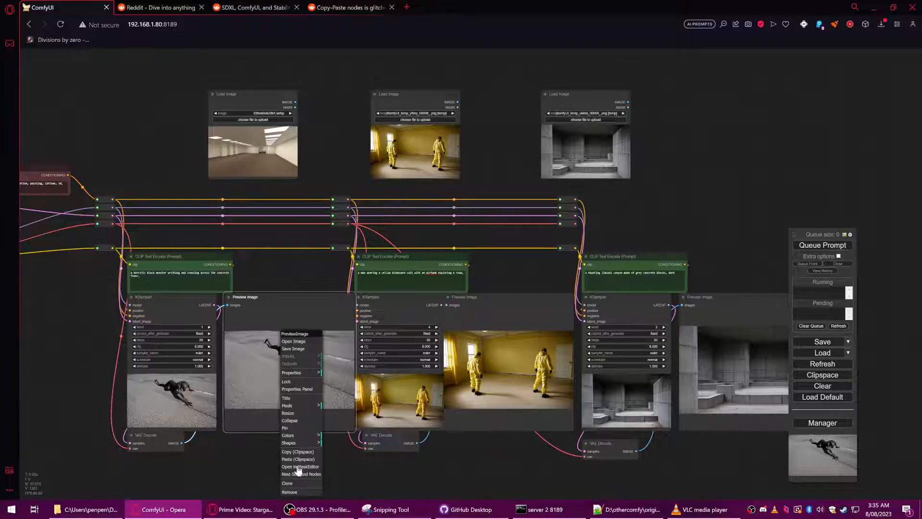
click(301, 460)
right_click(236, 147)
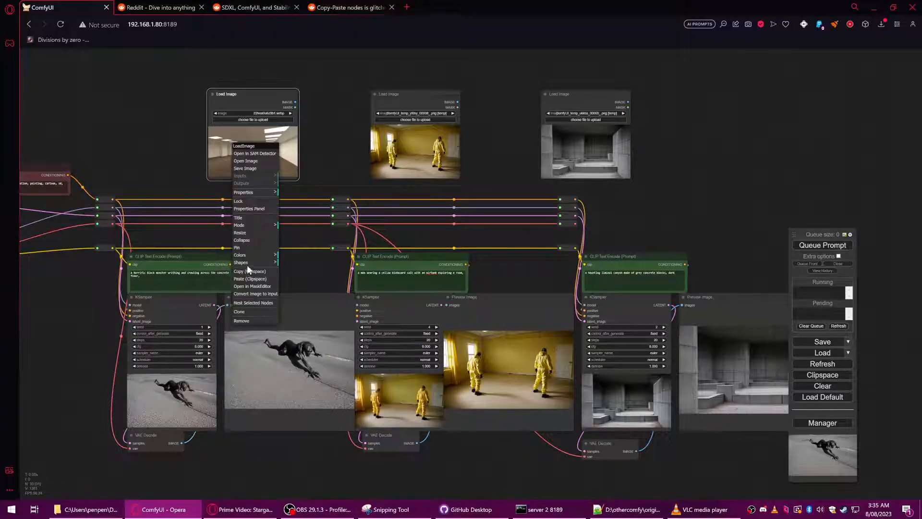
click(250, 278)
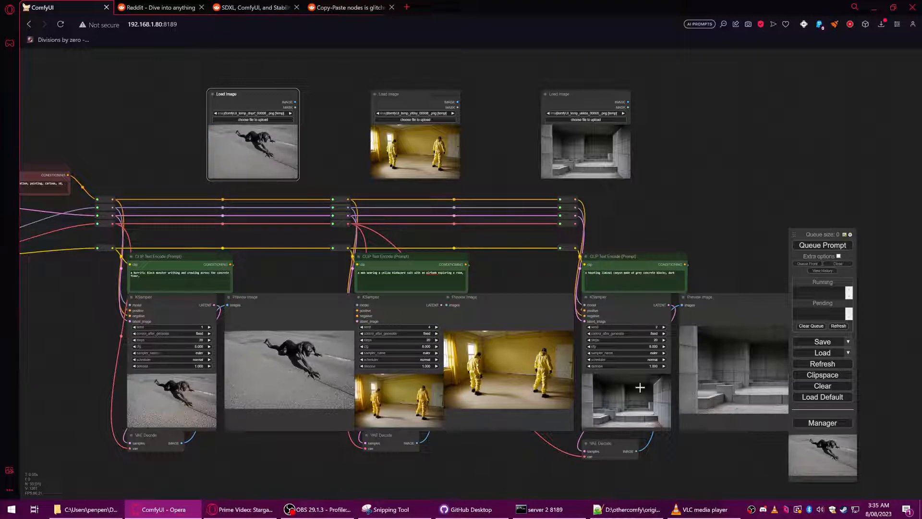
Stack the three Load Image nodes in a column above the reroute lines: concrete room, monster, then yellow suits.
drag(677, 192, 646, 268)
drag(650, 198, 643, 259)
drag(307, 261, 352, 267)
drag(284, 243, 433, 148)
drag(563, 184, 557, 258)
drag(597, 313, 425, 134)
Examine the stacked concrete room, monster and yellow suit images up close to compare them as compositing sources.
scroll(492, 276, up, 3)
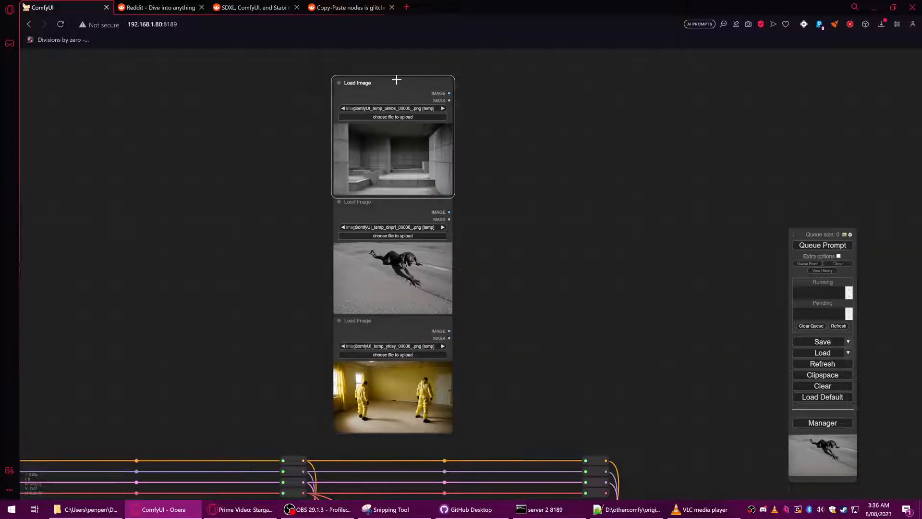
scroll(454, 95, up, 4)
scroll(512, 288, down, 1)
drag(515, 366, 463, 344)
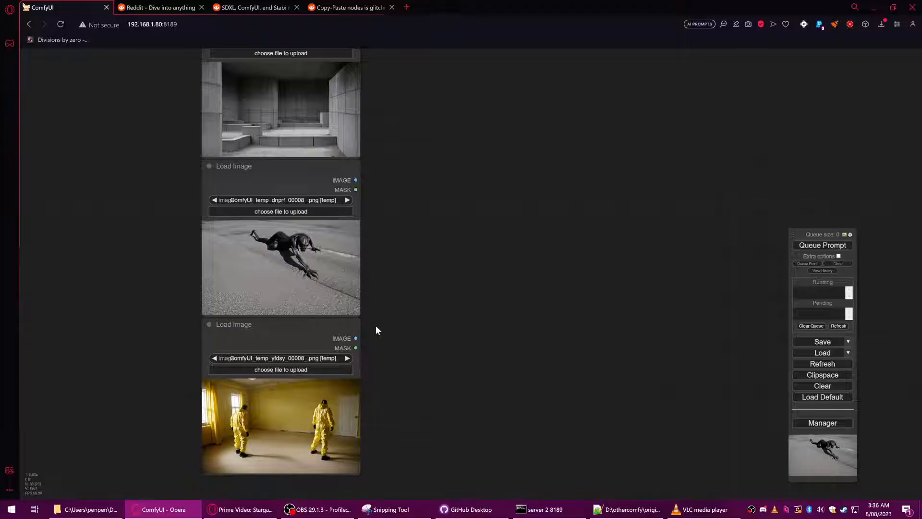
drag(413, 169, 466, 113)
drag(485, 164, 506, 151)
drag(575, 193, 541, 237)
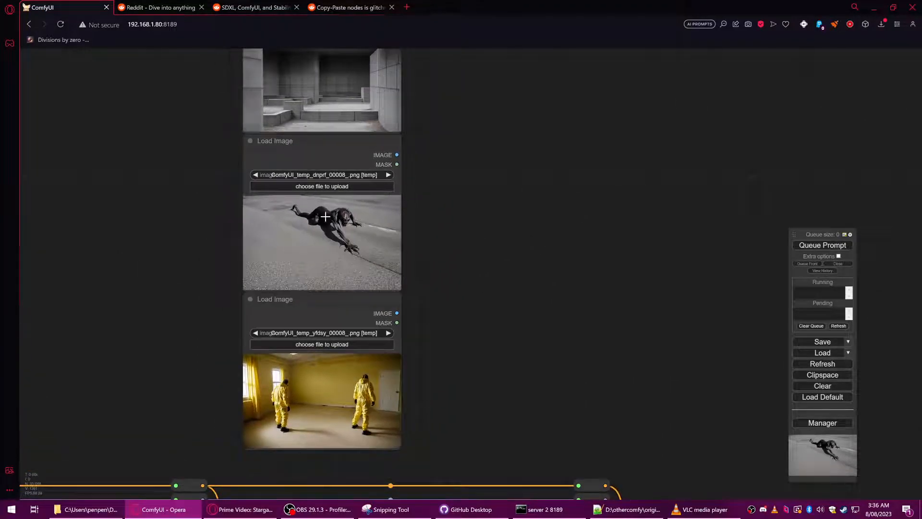
scroll(328, 219, up, 10)
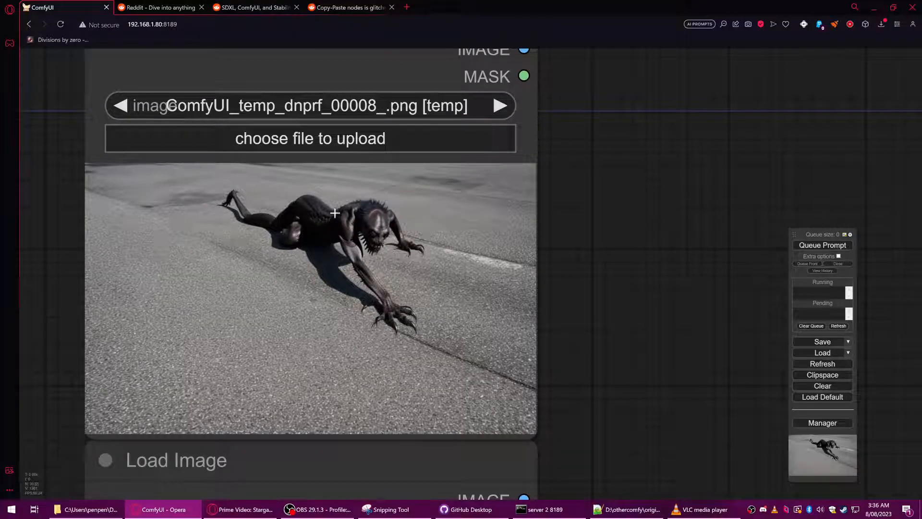
drag(612, 321, 606, 104)
drag(624, 222, 639, 33)
drag(589, 183, 599, 404)
drag(600, 168, 605, 413)
drag(586, 146, 583, 439)
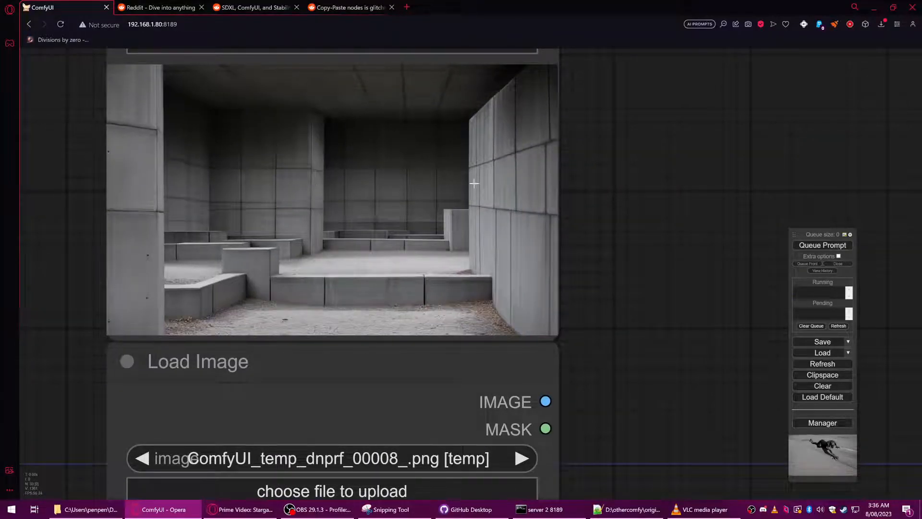
scroll(571, 270, down, 2)
drag(630, 299, 626, 115)
drag(617, 223, 610, 105)
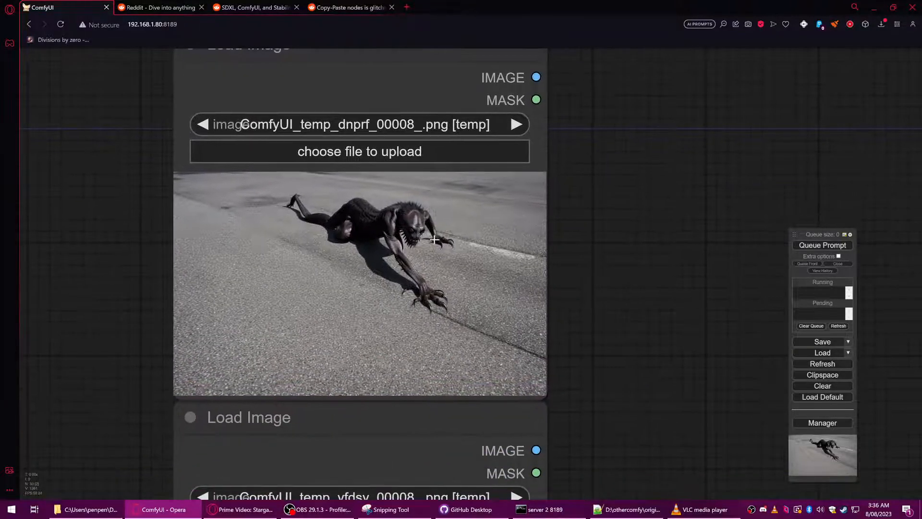
Paint a mask over the monster's entire body in the MaskEditor and save it to its Load Image node.
right_click(356, 230)
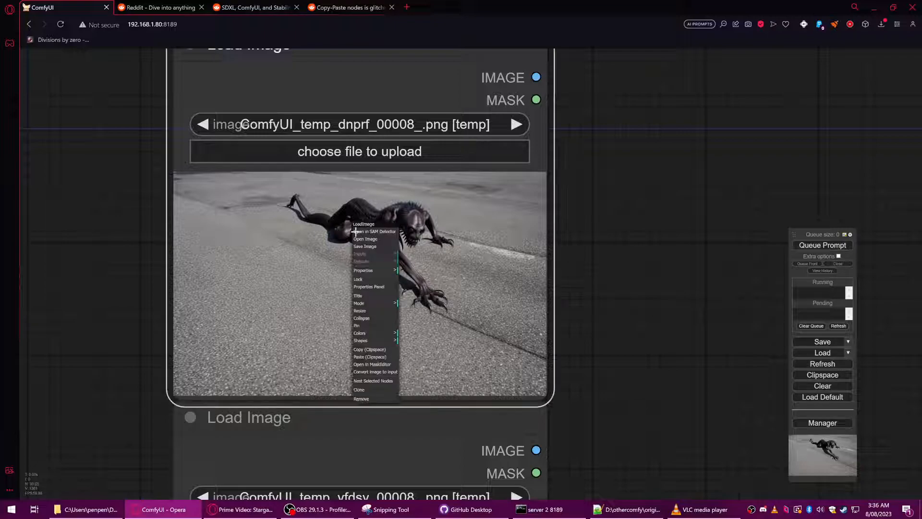
click(372, 364)
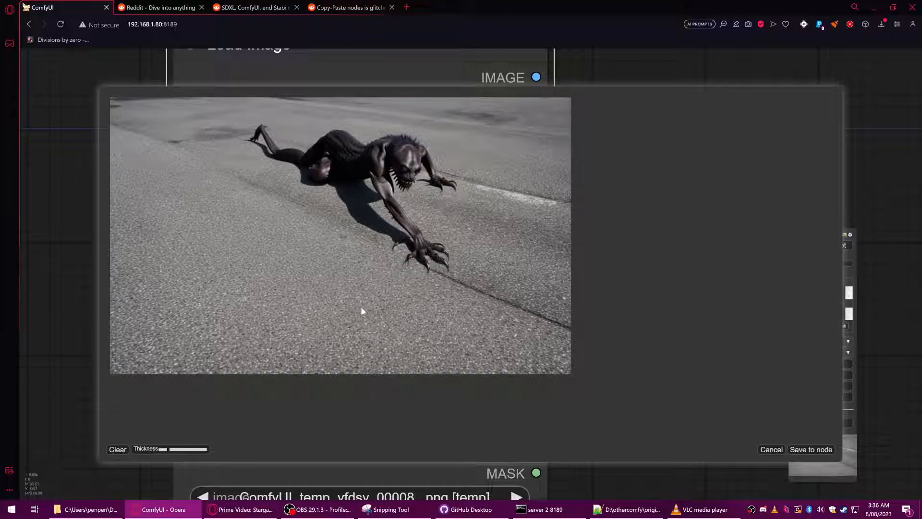
mouse_move(439, 266)
mouse_down()
mouse_move(418, 249)
mouse_move(438, 267)
mouse_move(429, 269)
mouse_move(421, 249)
mouse_move(403, 248)
mouse_move(419, 241)
mouse_move(390, 208)
mouse_move(403, 220)
mouse_move(389, 201)
mouse_up()
mouse_move(384, 166)
mouse_down()
mouse_move(376, 146)
mouse_move(398, 137)
mouse_move(421, 151)
mouse_move(390, 145)
mouse_move(411, 146)
mouse_move(381, 151)
mouse_up()
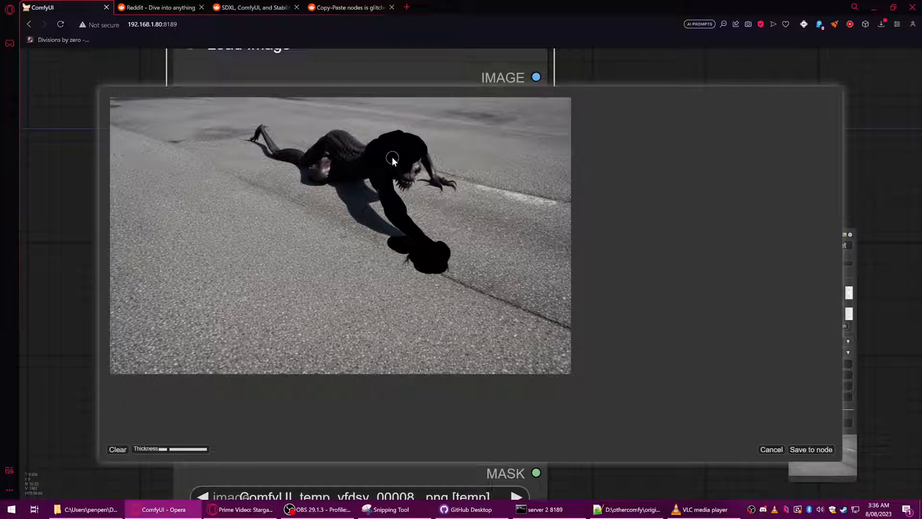
mouse_move(406, 181)
mouse_down()
mouse_move(417, 158)
mouse_move(449, 185)
mouse_move(435, 177)
mouse_move(440, 187)
mouse_move(429, 165)
mouse_up()
mouse_move(366, 152)
mouse_down()
mouse_move(333, 137)
mouse_move(301, 155)
mouse_move(275, 151)
mouse_move(264, 131)
mouse_move(254, 136)
mouse_move(321, 151)
mouse_move(274, 150)
mouse_move(297, 160)
mouse_move(333, 147)
mouse_move(321, 156)
mouse_move(371, 155)
mouse_move(346, 161)
mouse_move(361, 174)
mouse_move(354, 176)
mouse_move(323, 164)
mouse_up()
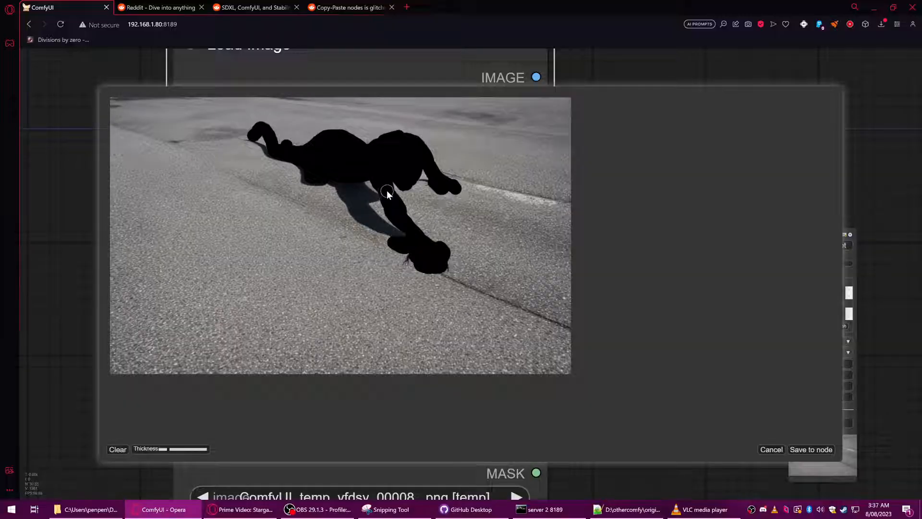
mouse_move(421, 250)
mouse_down()
mouse_move(446, 264)
mouse_move(434, 255)
mouse_up()
scroll(418, 226, down, 6)
click(822, 450)
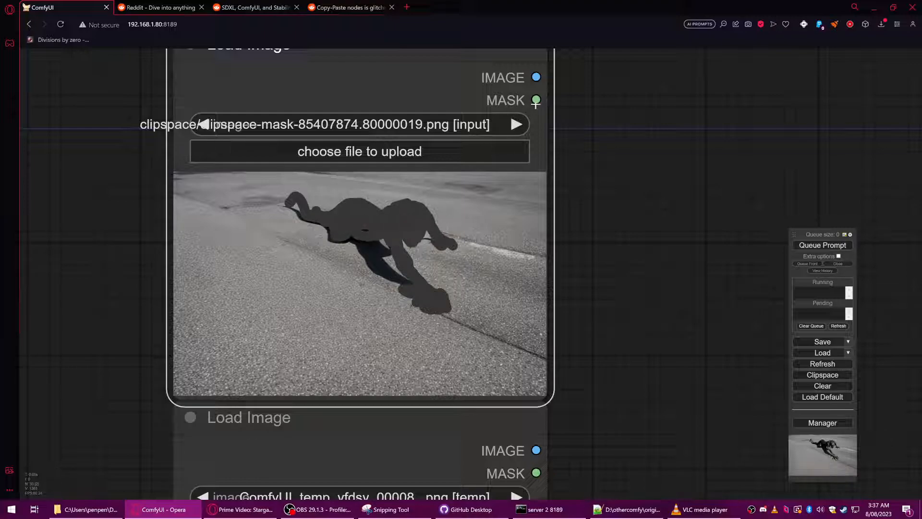
Add a Convert Mask to Image node fed by the monster Load Image node's MASK output and place it beside that node.
drag(536, 100, 581, 125)
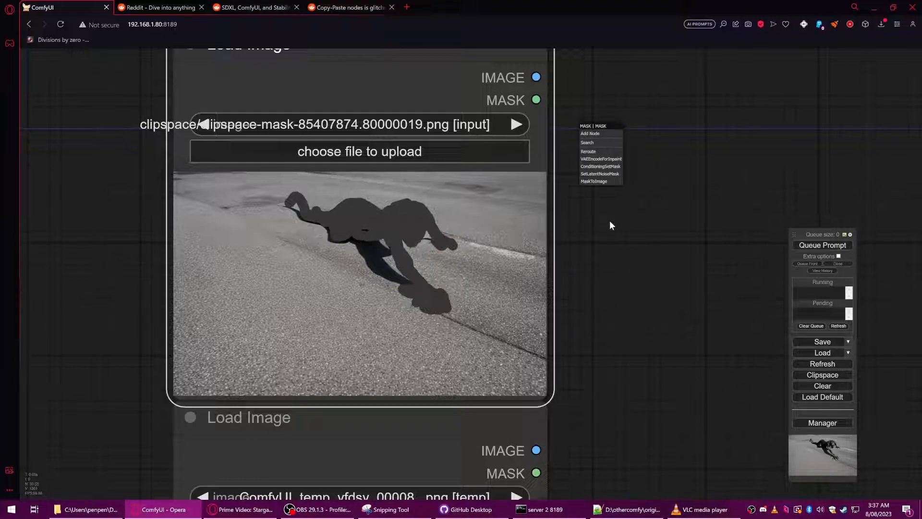
click(598, 182)
drag(723, 121, 727, 114)
scroll(685, 236, down, 3)
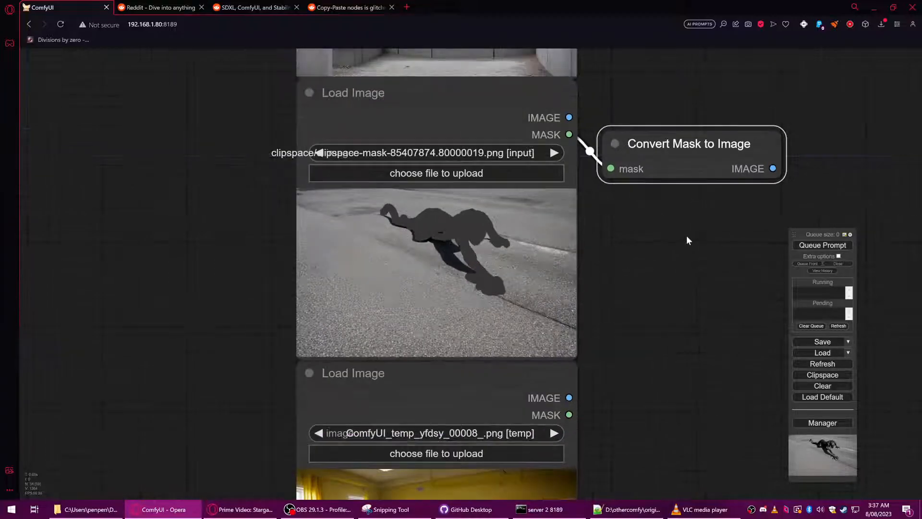
drag(669, 192, 573, 251)
drag(597, 205, 598, 230)
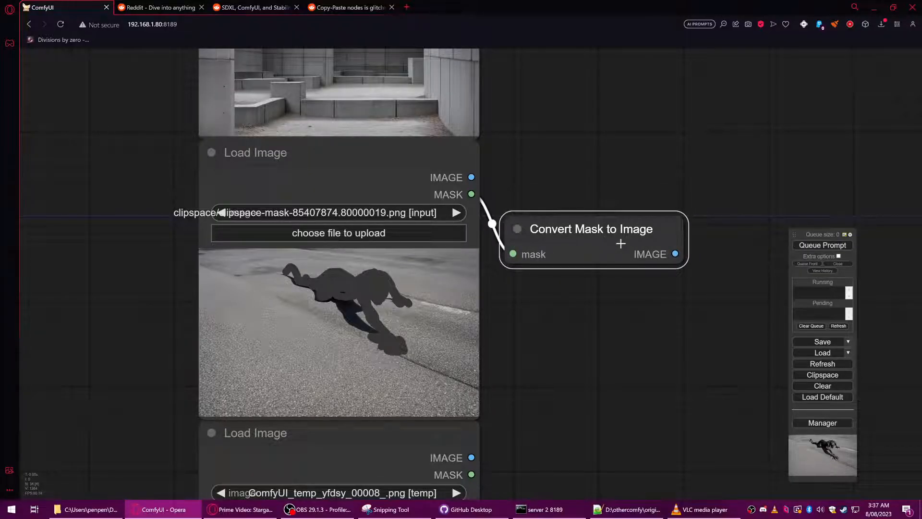
mouse_move(626, 235)
mouse_down()
mouse_move(634, 220)
mouse_move(626, 235)
mouse_up()
drag(535, 202, 531, 241)
Connect a Preview Image node to the converted mask, place it directly beneath the converter and queue the prompt.
drag(672, 293, 687, 315)
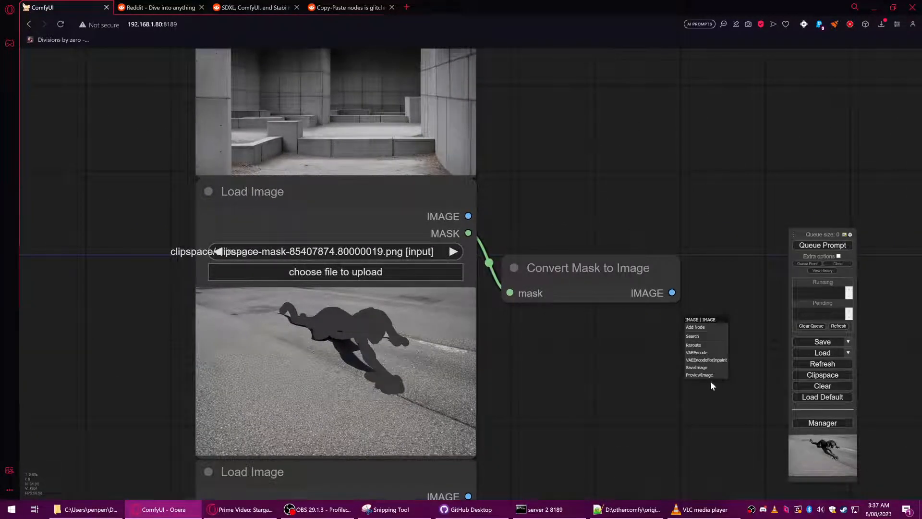
click(712, 379)
drag(677, 403, 548, 283)
drag(648, 194, 467, 195)
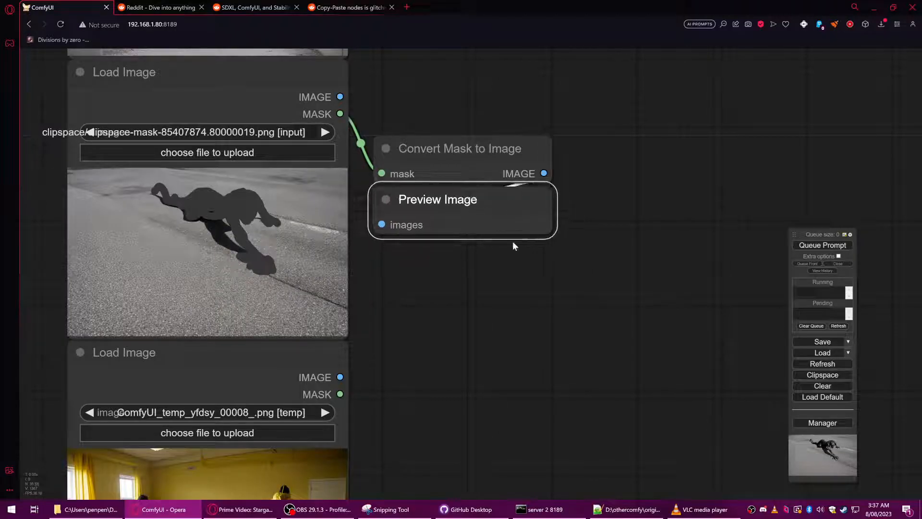
click(825, 245)
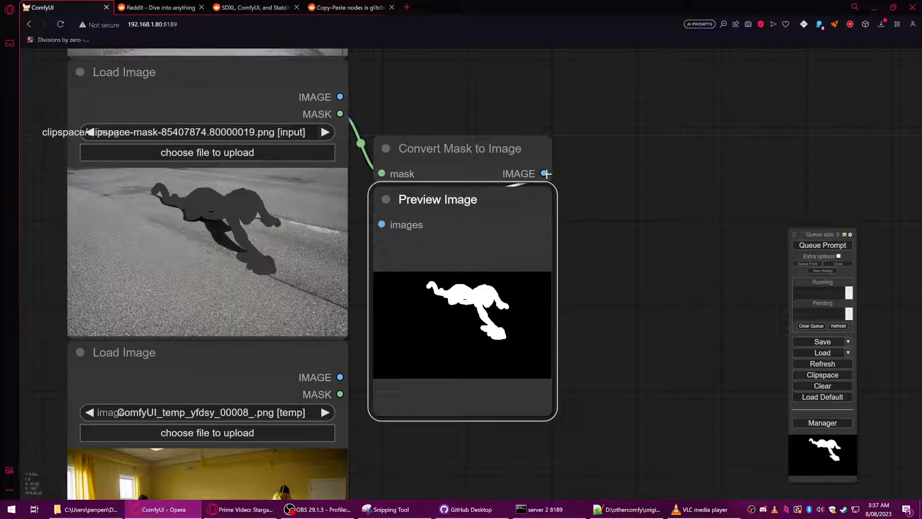
Add an ImageBlur postprocessing node fed by the Convert Mask to Image output and place it beside the converter.
drag(544, 173, 625, 169)
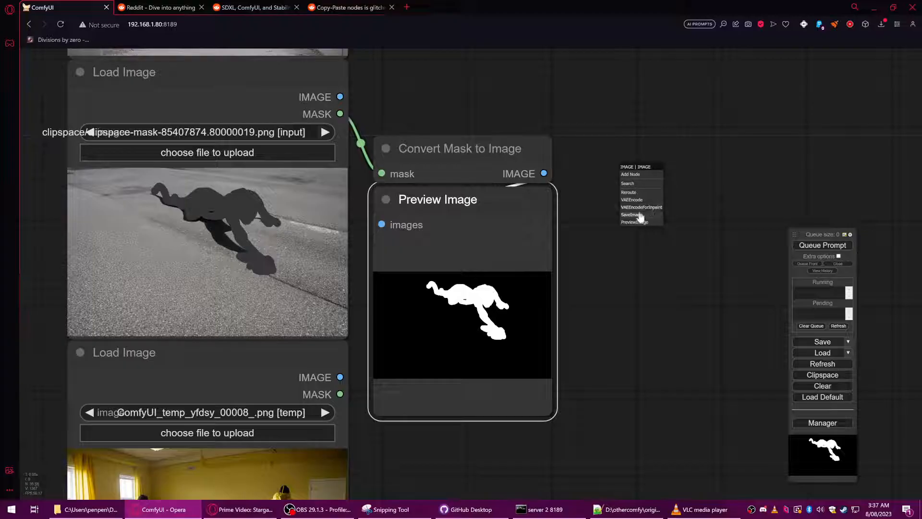
click(638, 176)
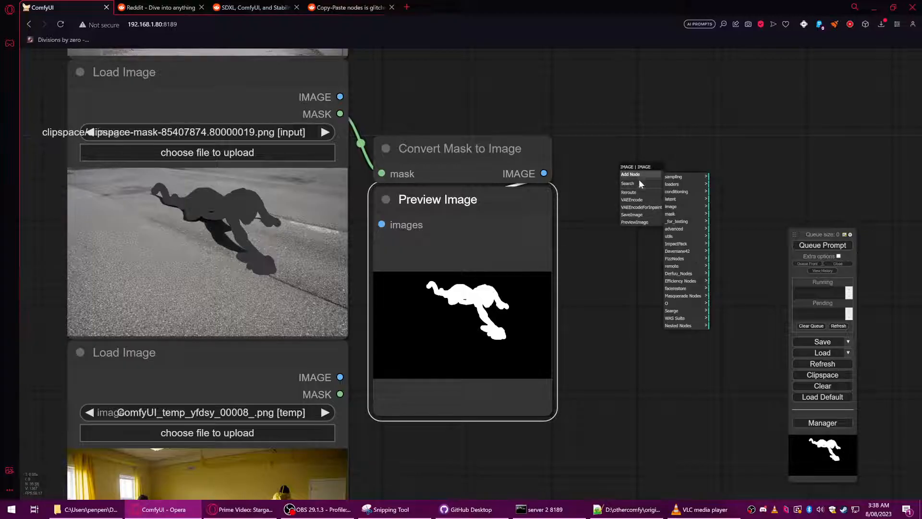
click(677, 318)
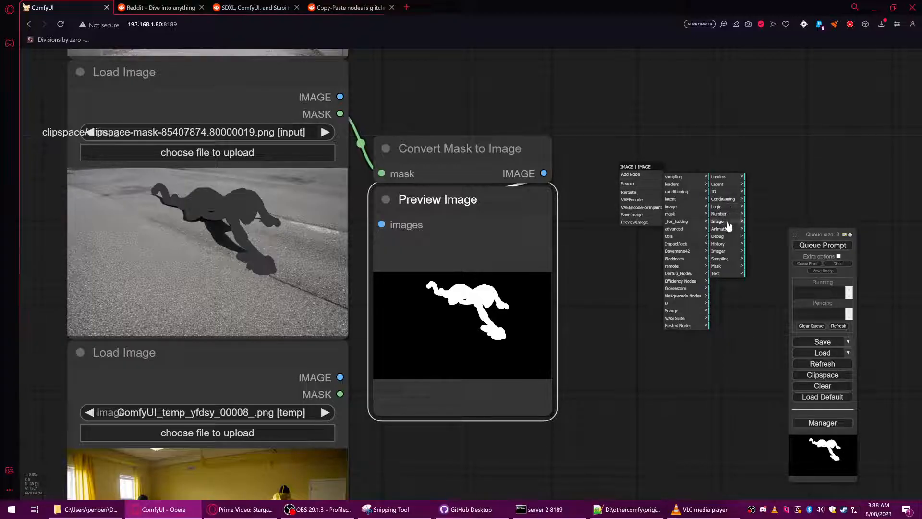
click(726, 223)
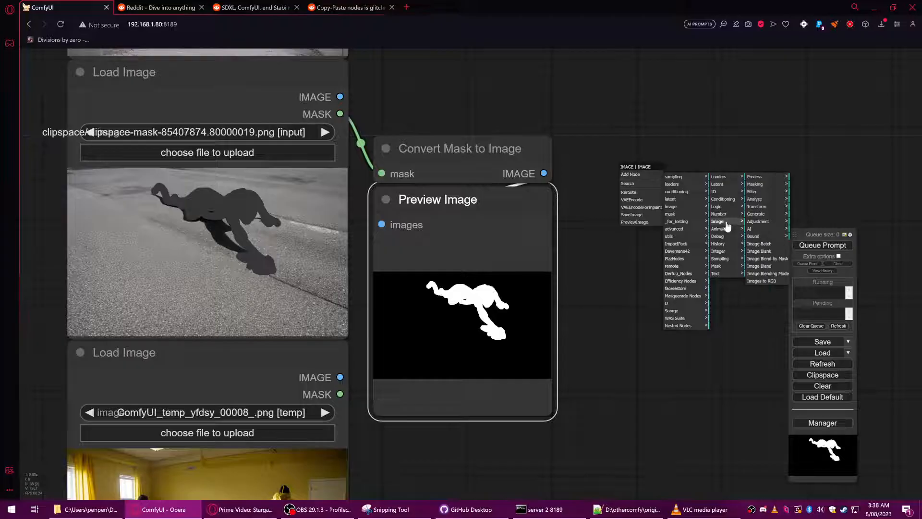
click(766, 177)
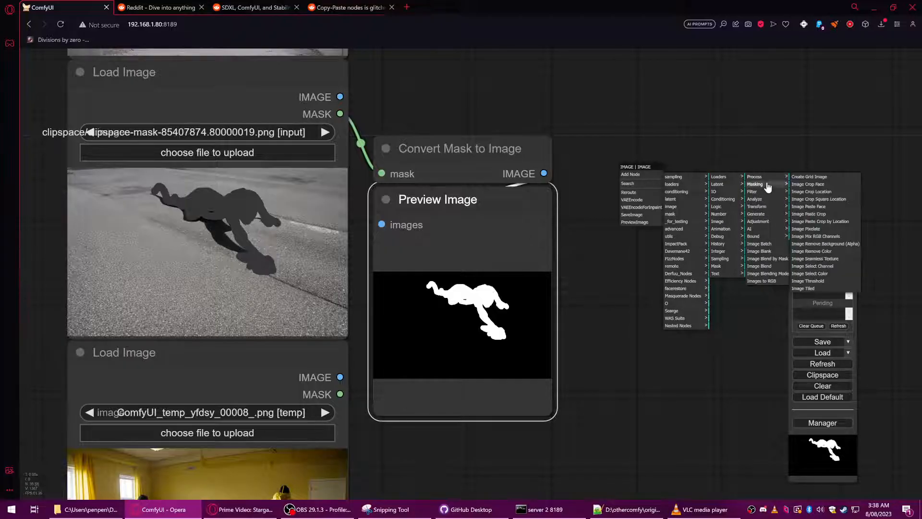
click(767, 185)
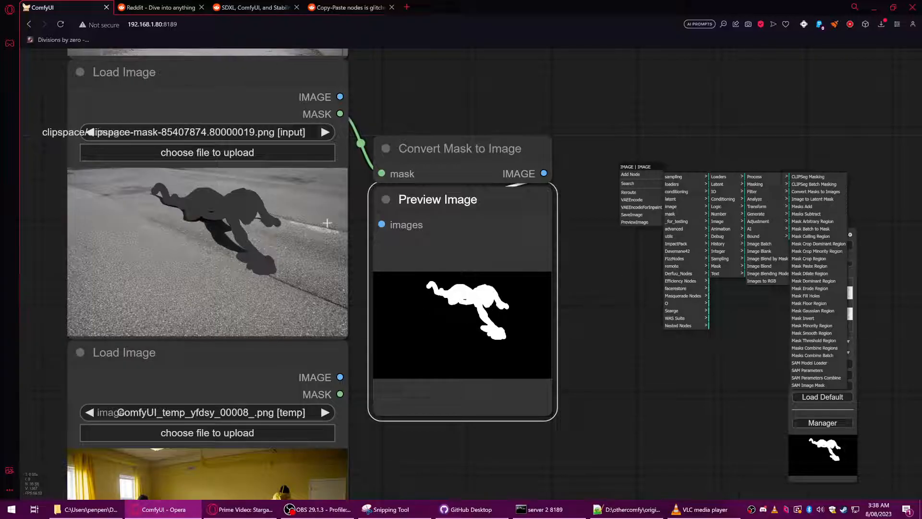
click(764, 177)
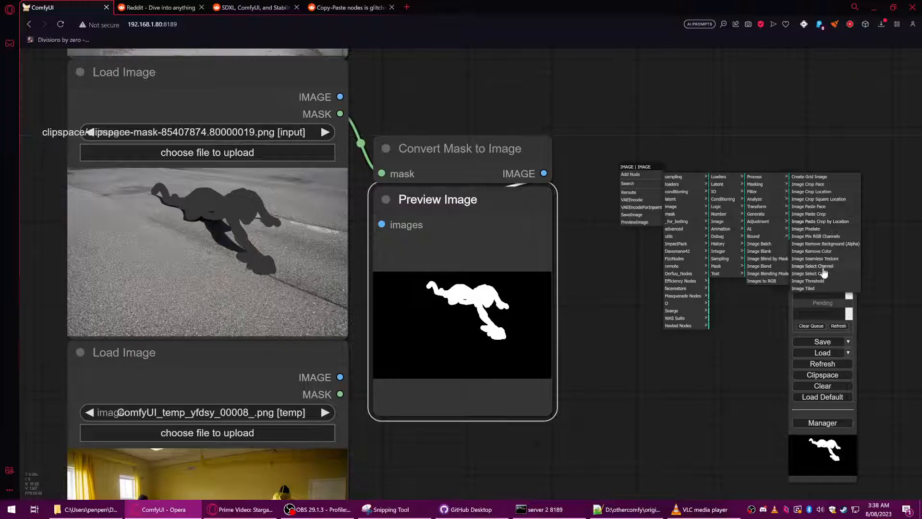
click(683, 210)
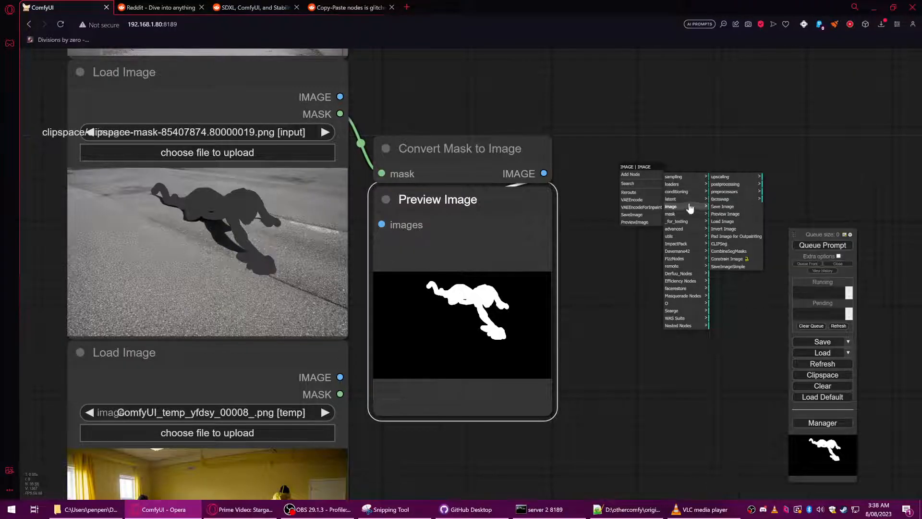
click(719, 184)
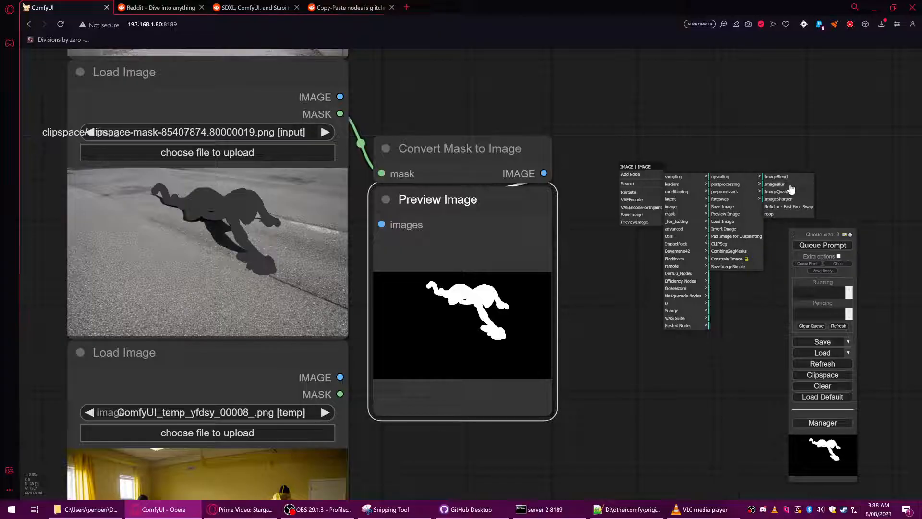
click(780, 192)
drag(623, 286, 449, 293)
scroll(527, 257, down, 3)
drag(557, 196, 512, 204)
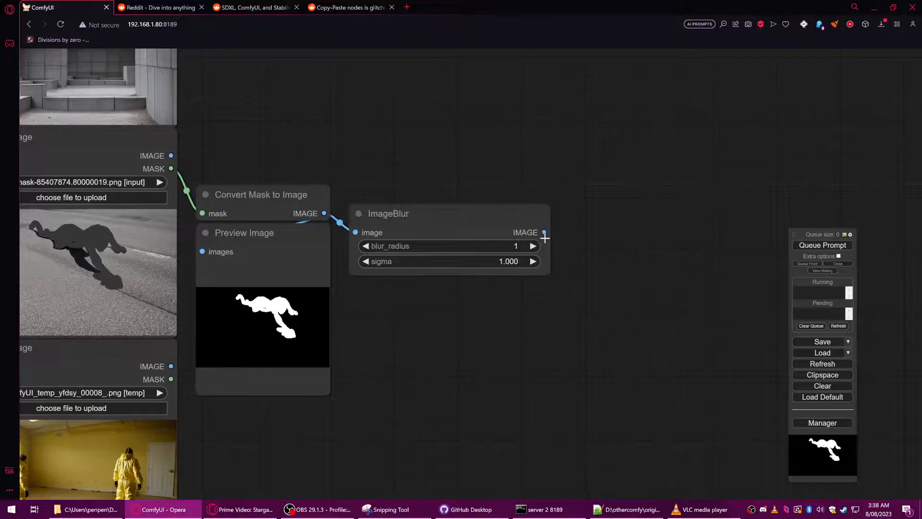
Attach a Preview Image node to the ImageBlur output and queue the prompt.
drag(545, 230, 563, 208)
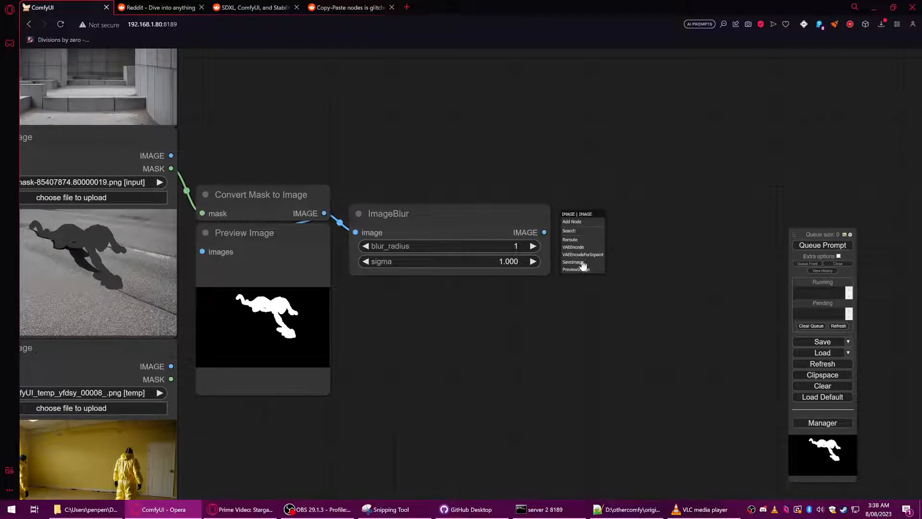
click(585, 269)
click(837, 248)
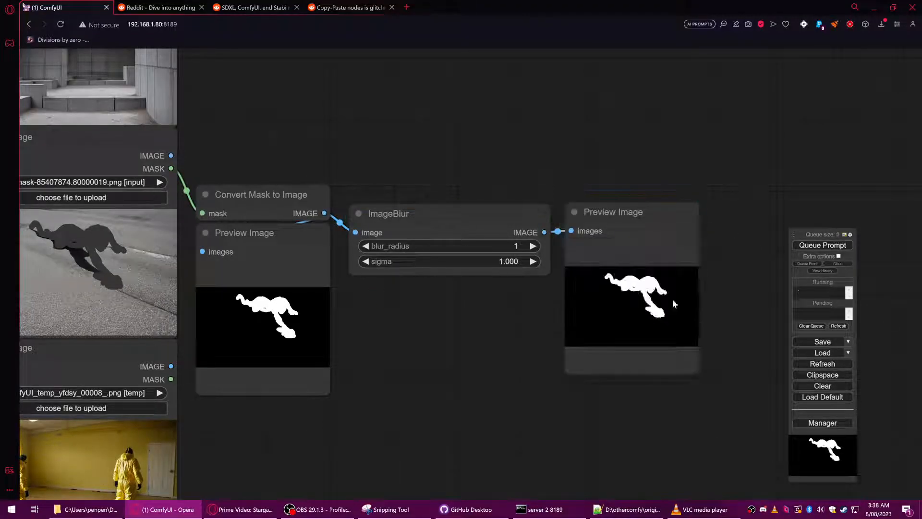
Set the ImageBlur blur_radius to 22 and queue the prompt, reduce it to 10 and queue the prompt again.
drag(451, 247, 469, 247)
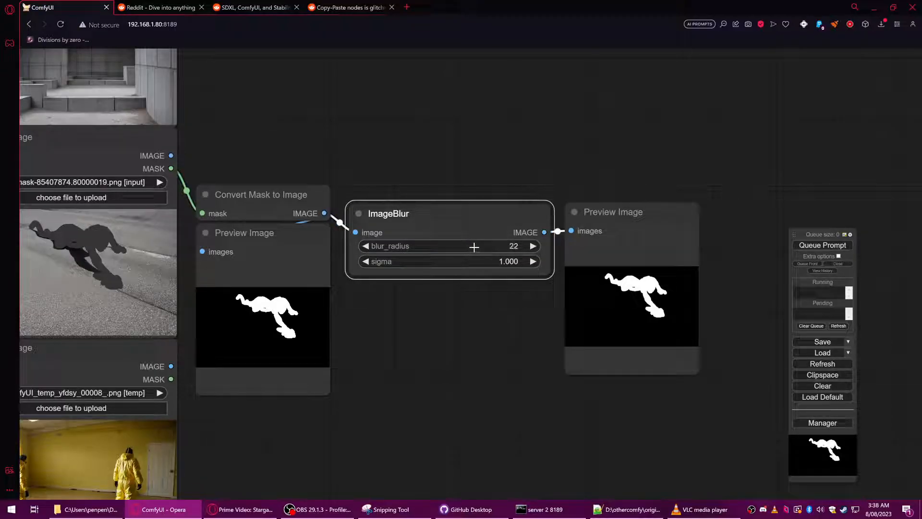
click(822, 245)
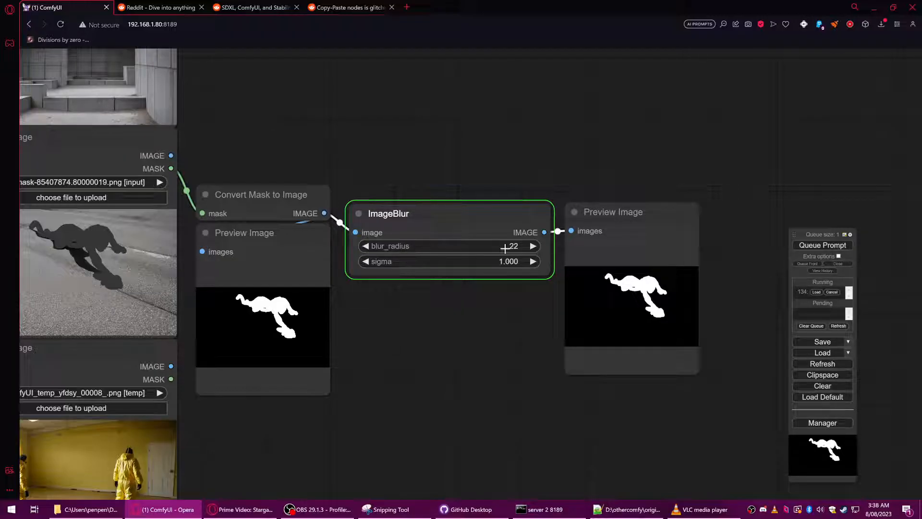
drag(497, 248, 496, 247)
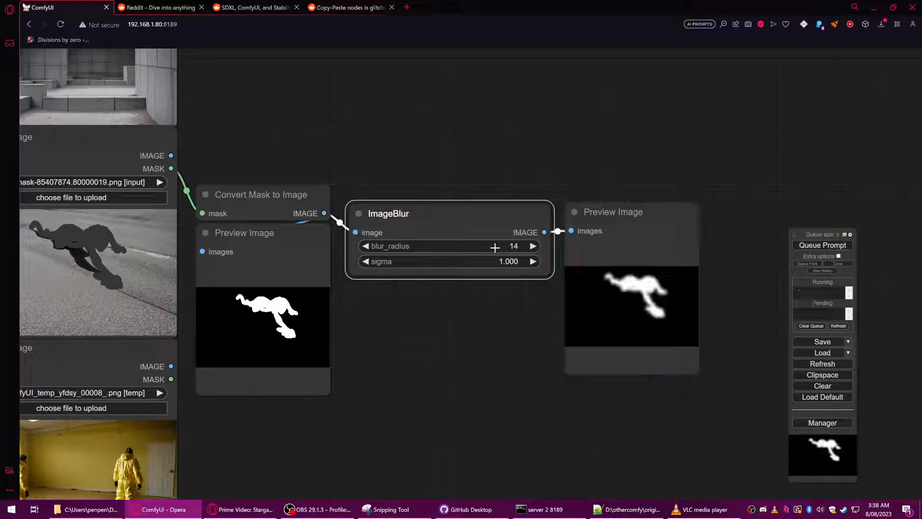
drag(517, 246, 515, 246)
click(812, 244)
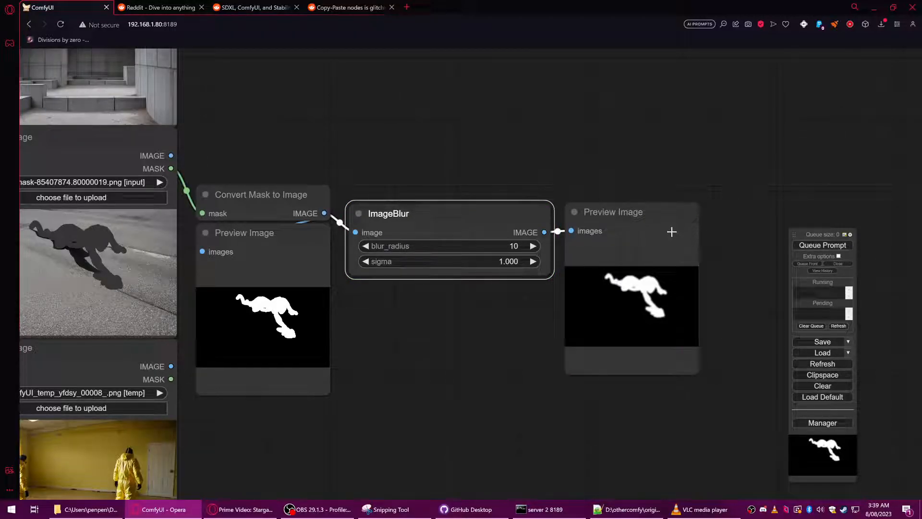
Collapse the ImageBlur node and move it and its Preview Image node closer to the Convert Mask to Image node.
drag(421, 331, 443, 335)
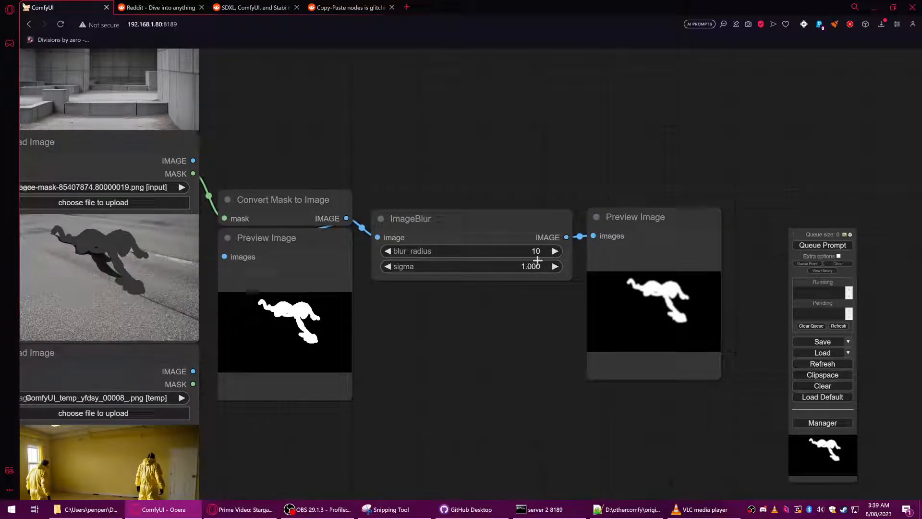
click(380, 219)
drag(406, 217, 387, 218)
drag(617, 216, 479, 216)
Duplicate the mask conversion, blur and preview nodes below the originals and feed the copy from the yellow-suit Load Image's MASK output.
scroll(481, 217, down, 4)
drag(425, 153, 536, 209)
scroll(536, 209, down, 2)
drag(463, 217, 632, 313)
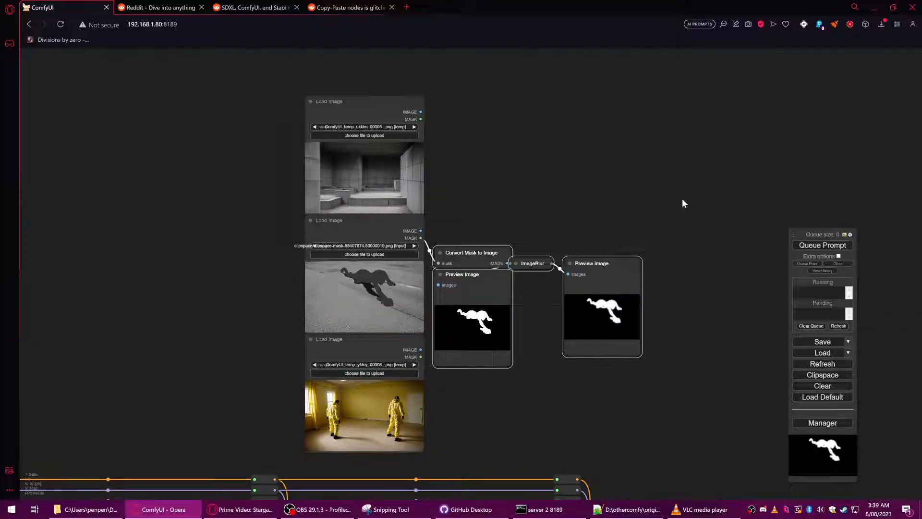
drag(690, 293, 665, 168)
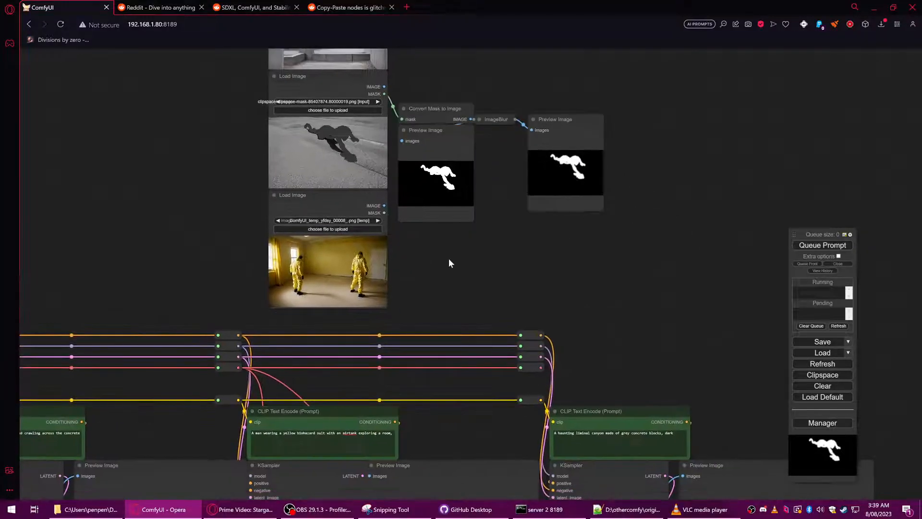
key(ctrl+v)
scroll(478, 259, up, 2)
drag(478, 259, 430, 229)
scroll(362, 219, up, 3)
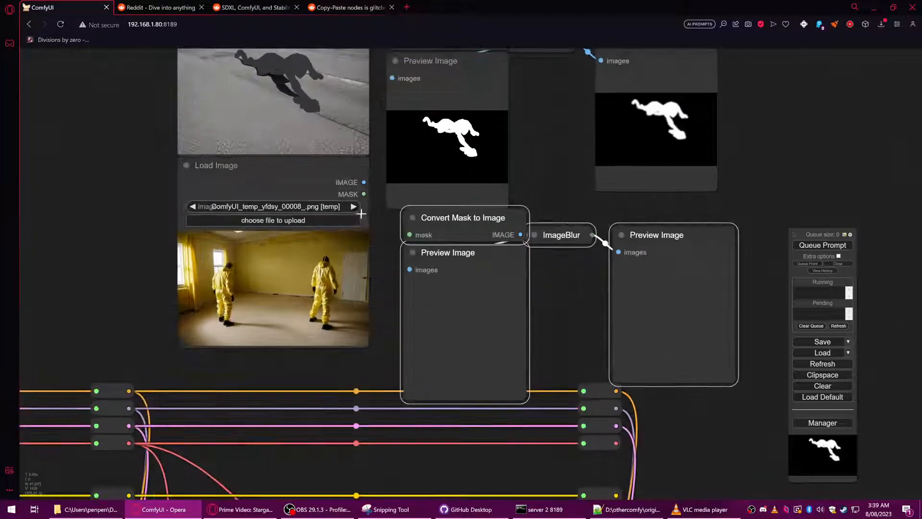
drag(364, 194, 406, 235)
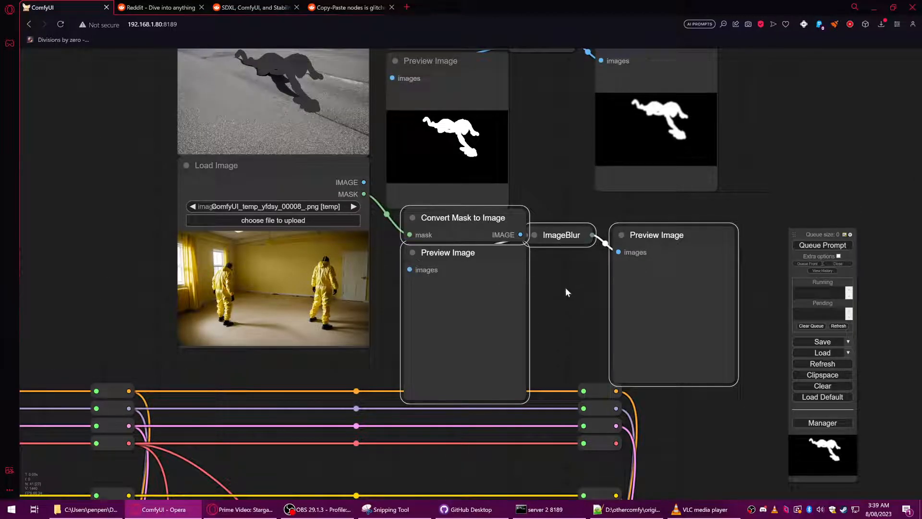
Open the Load Image picture of the two yellow-suited figures in the mask editor.
drag(567, 290, 646, 311)
scroll(395, 305, up, 8)
drag(555, 359, 615, 307)
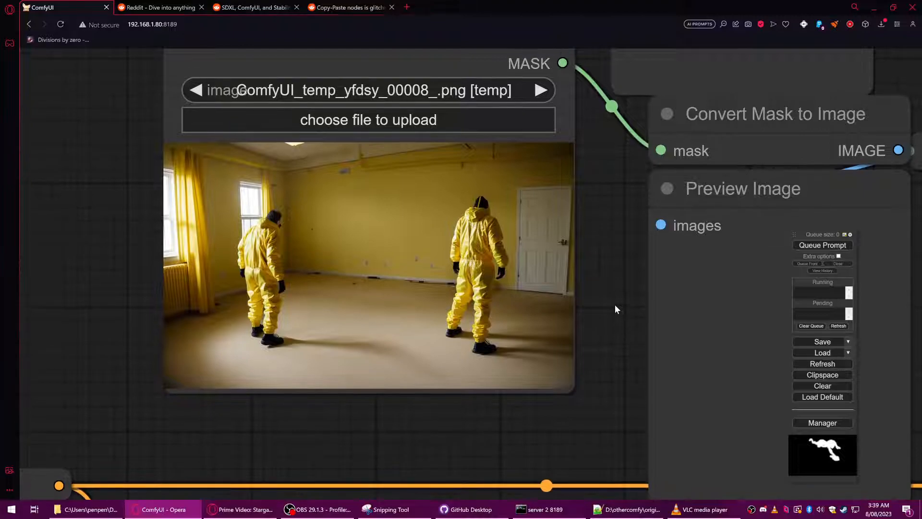
scroll(615, 305, down, 8)
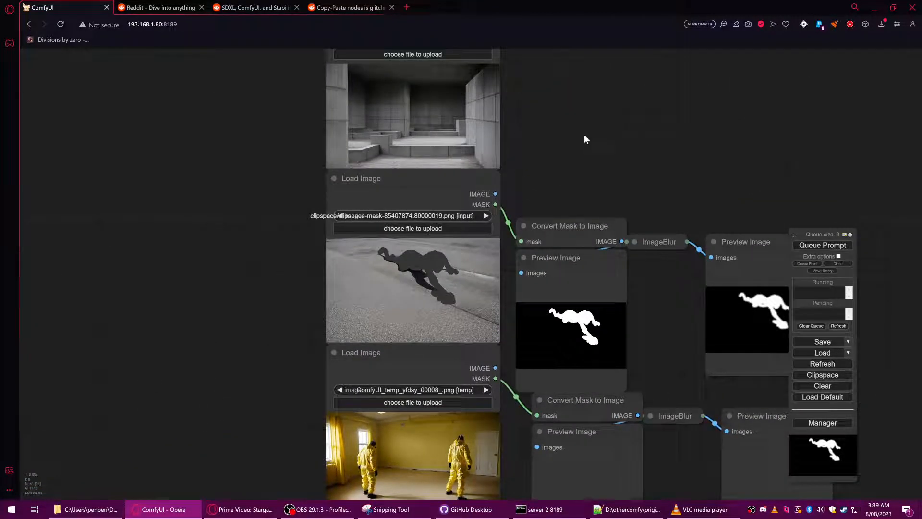
drag(250, 407, 252, 312)
scroll(357, 374, up, 4)
scroll(356, 373, down, 5)
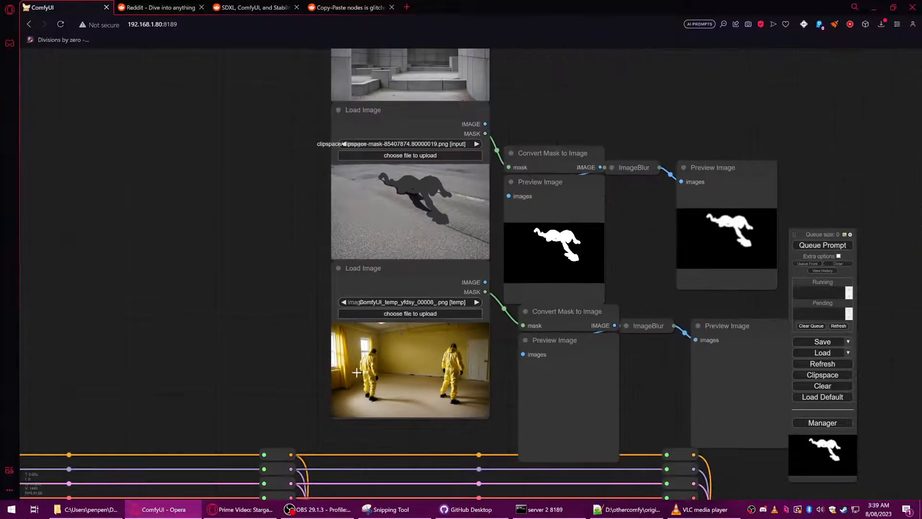
scroll(357, 373, up, 12)
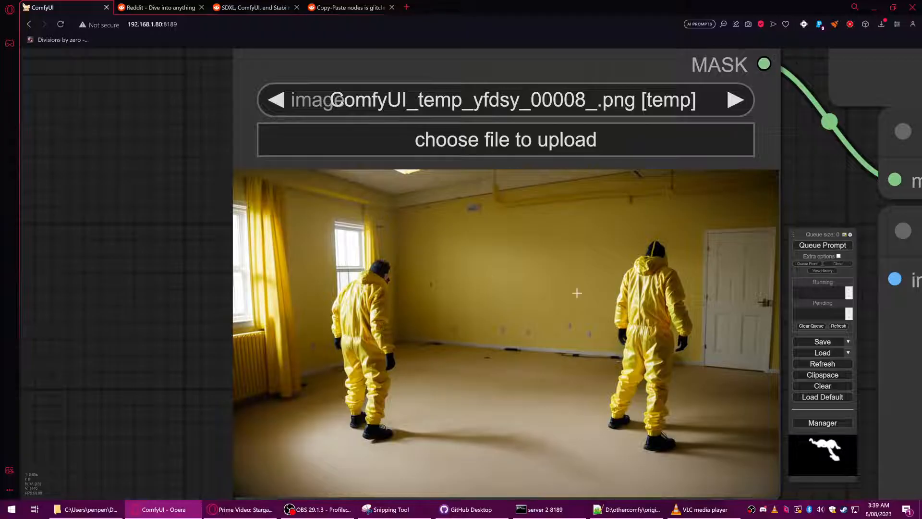
drag(169, 267, 165, 216)
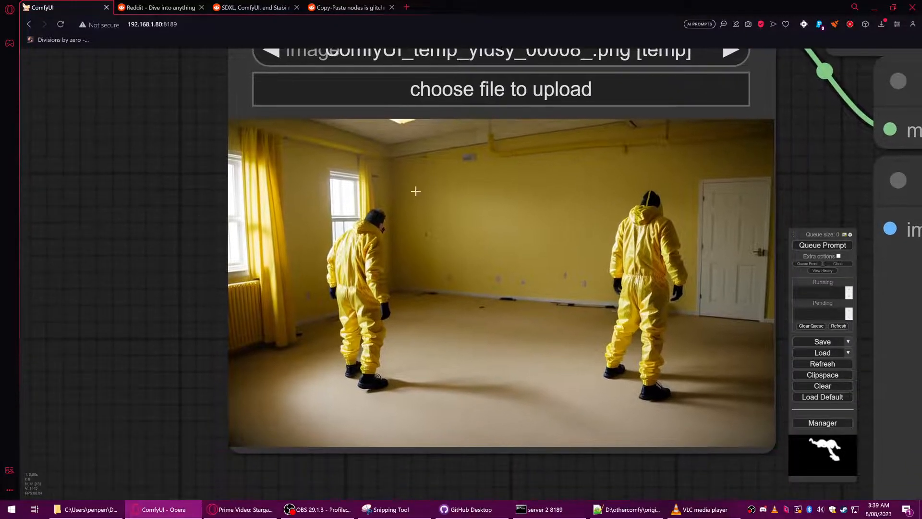
right_click(452, 247)
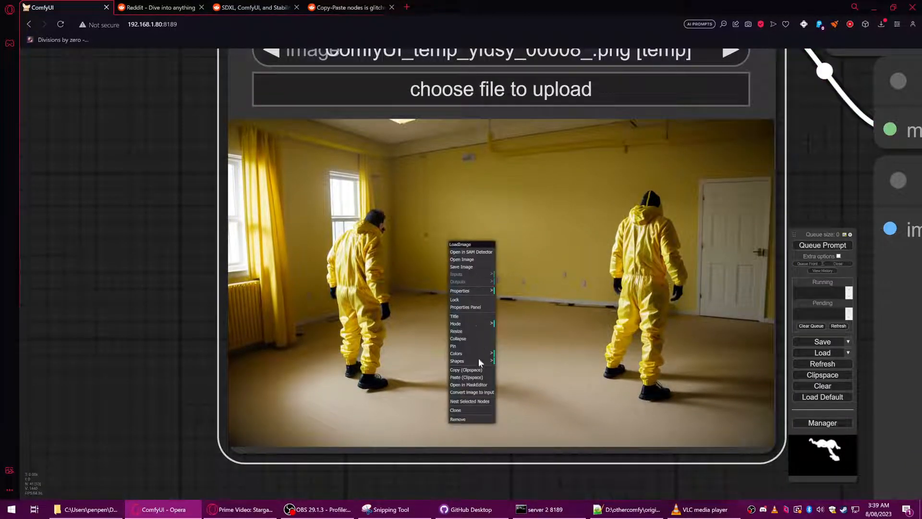
click(461, 385)
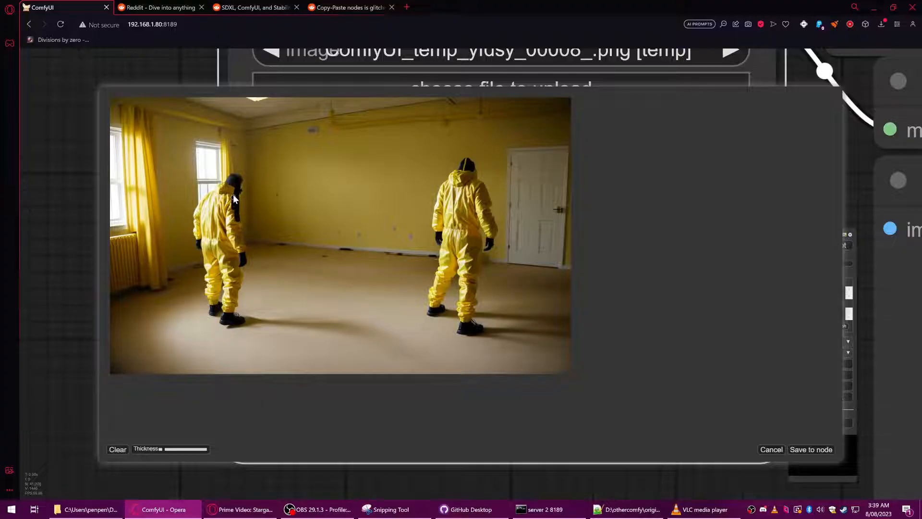
Paint a mask covering the whole yellow-suited figure near the window and save it to the node.
mouse_move(235, 180)
mouse_down()
mouse_move(240, 185)
mouse_move(208, 198)
mouse_move(196, 227)
mouse_up()
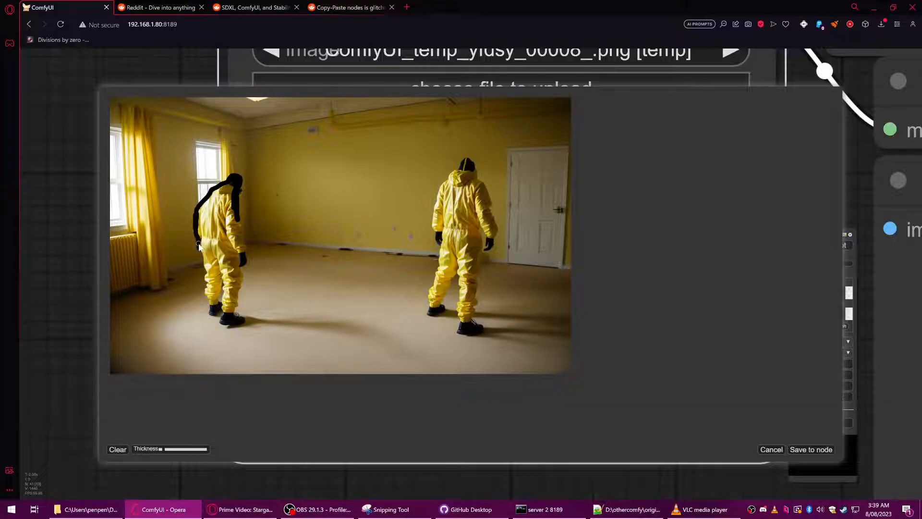
mouse_move(200, 244)
mouse_down()
mouse_move(199, 212)
mouse_move(201, 249)
mouse_up()
drag(198, 215, 230, 186)
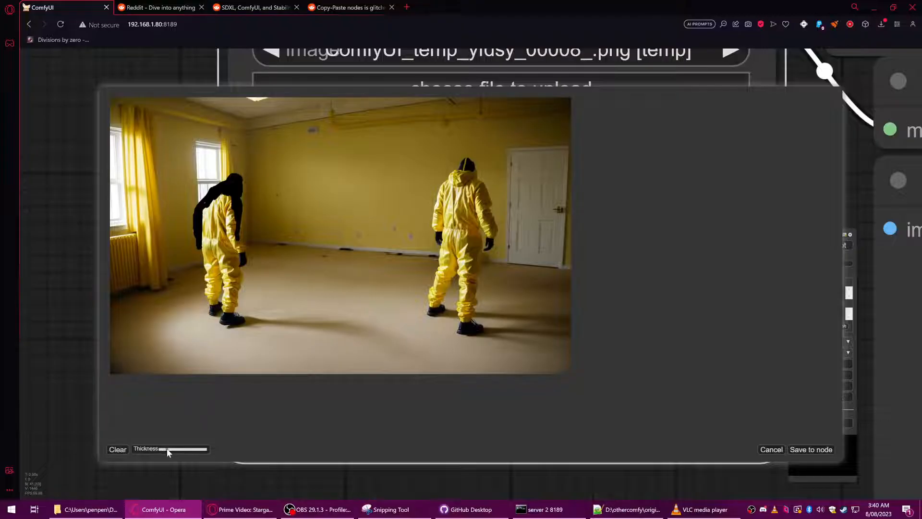
mouse_move(238, 328)
mouse_down()
mouse_move(230, 225)
mouse_move(239, 265)
mouse_move(232, 212)
mouse_move(208, 203)
mouse_move(215, 309)
mouse_move(215, 207)
mouse_move(226, 294)
mouse_up()
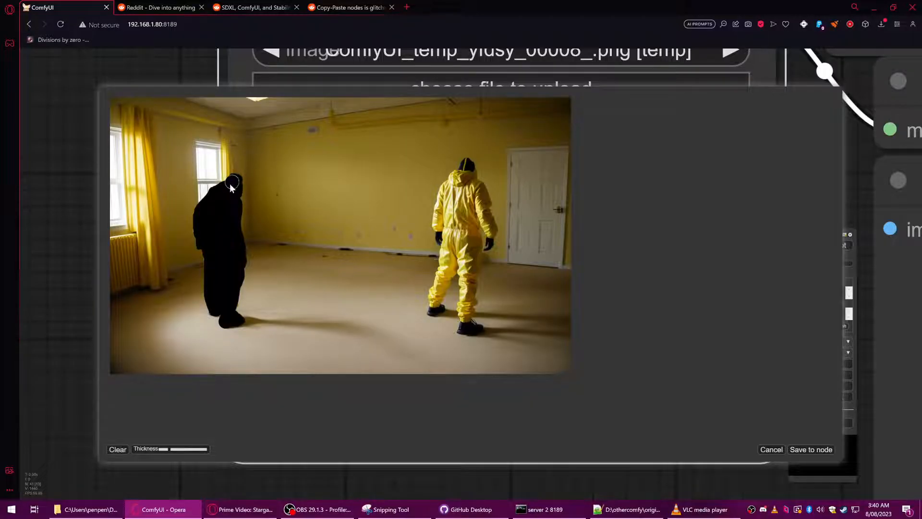
click(807, 449)
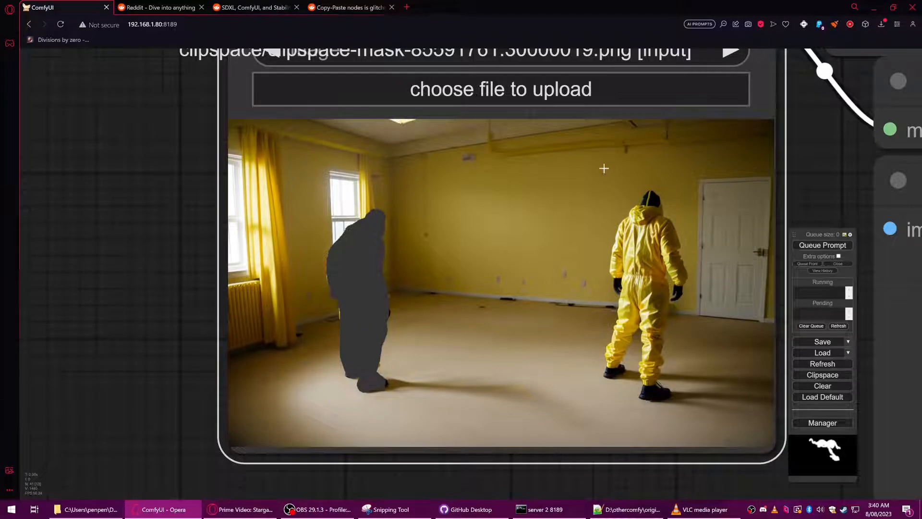
Remove all four Preview Image nodes from the monster and yellow-suit mask chains.
scroll(605, 168, down, 10)
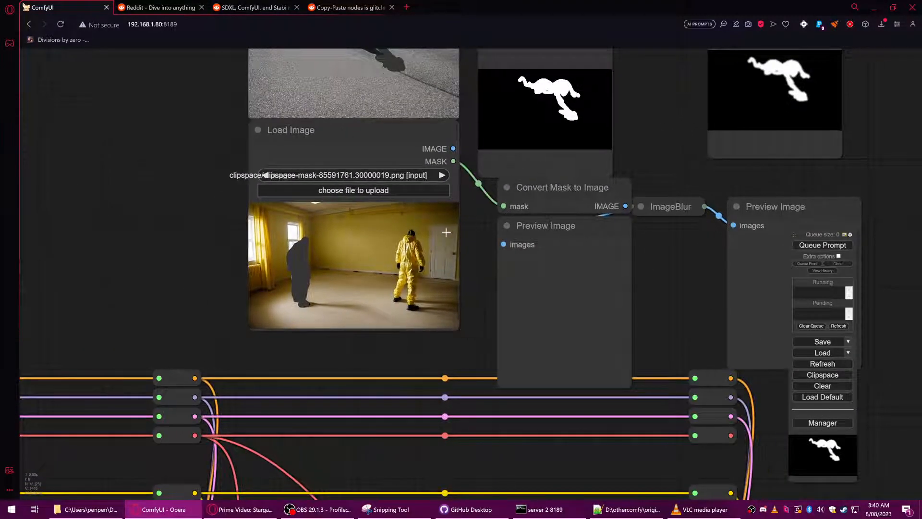
scroll(486, 237, down, 2)
drag(486, 237, 351, 307)
right_click(403, 166)
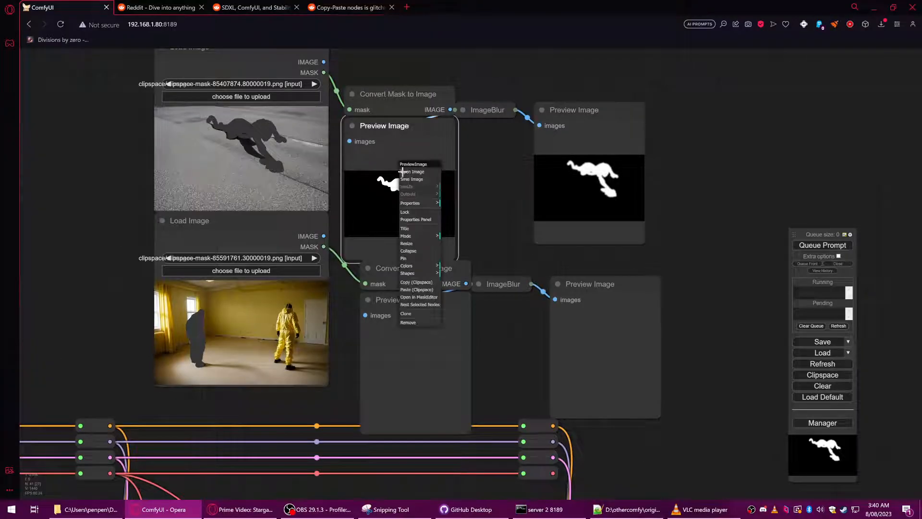
click(413, 322)
right_click(600, 174)
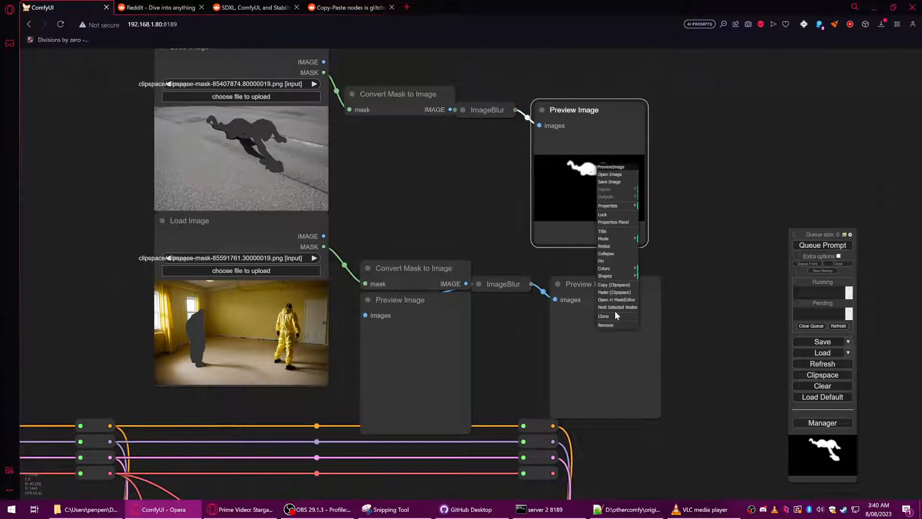
click(609, 325)
right_click(417, 320)
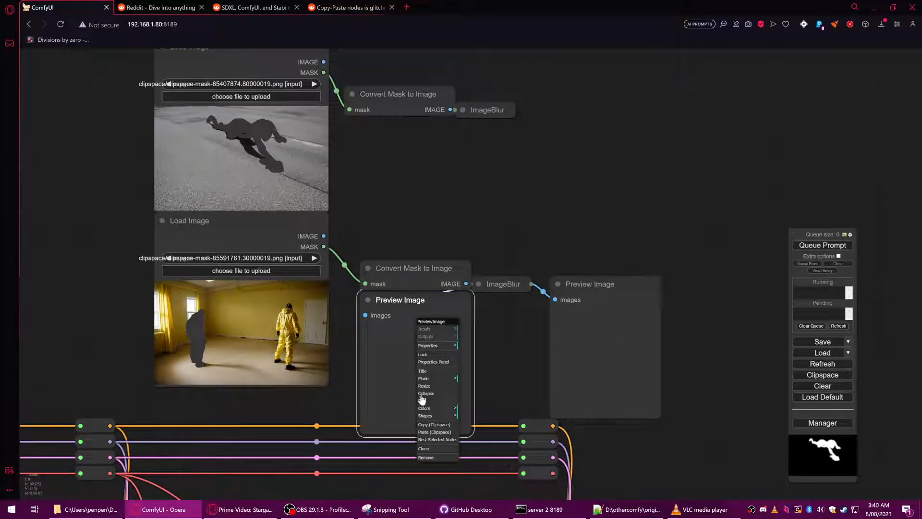
click(426, 457)
right_click(574, 330)
click(585, 466)
Reposition the monster chain's Convert Mask to Image and ImageBlur nodes and expand the ImageBlur node.
scroll(500, 288, down, 3)
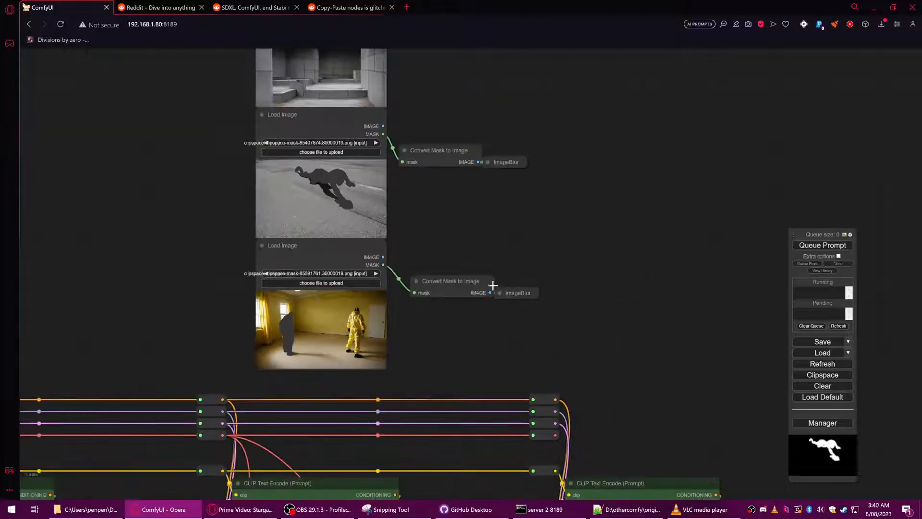
drag(473, 53, 447, 208)
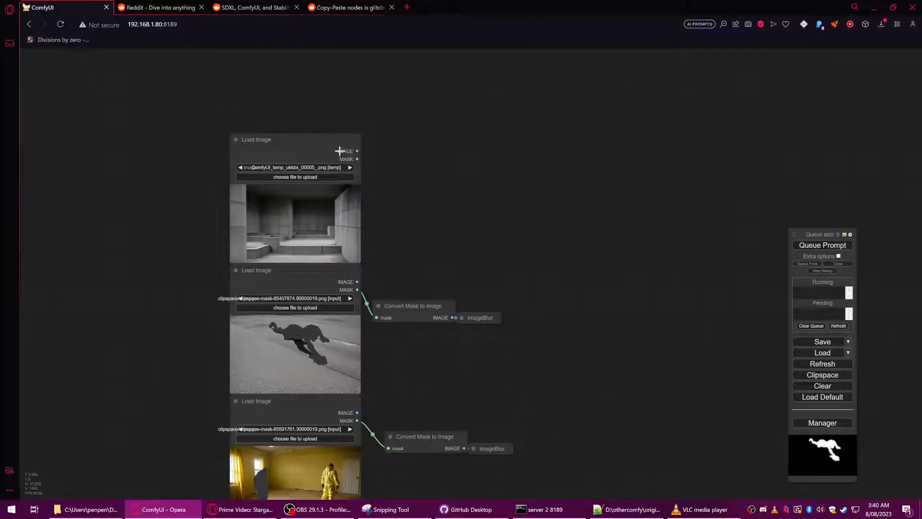
scroll(432, 154, down, 3)
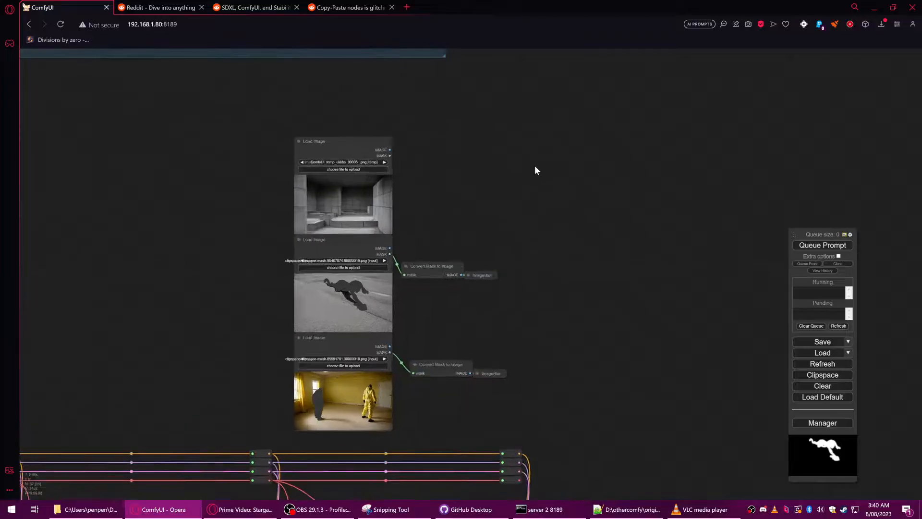
drag(467, 194, 385, 140)
drag(355, 235, 358, 244)
drag(390, 240, 399, 230)
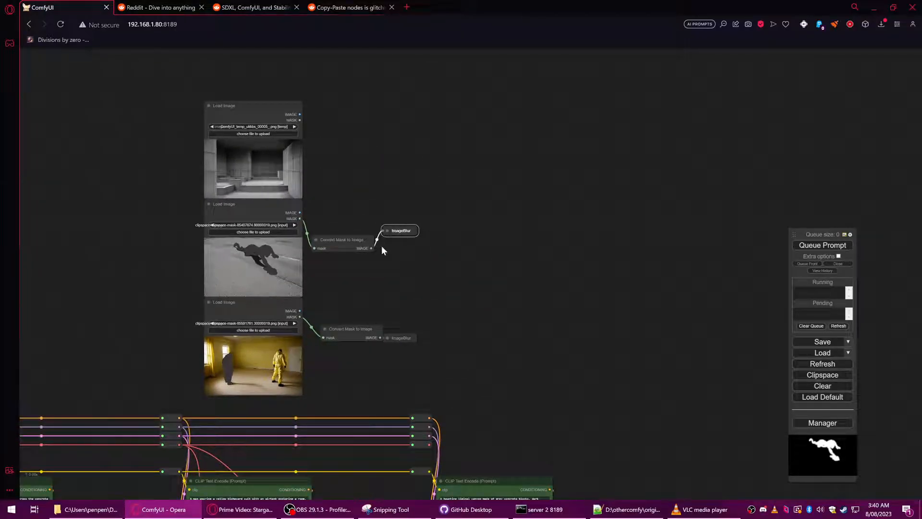
click(388, 231)
Add a Mask Crop Region node from the WAS Suite image masking category beside the expanded ImageBlur node.
drag(474, 239, 529, 212)
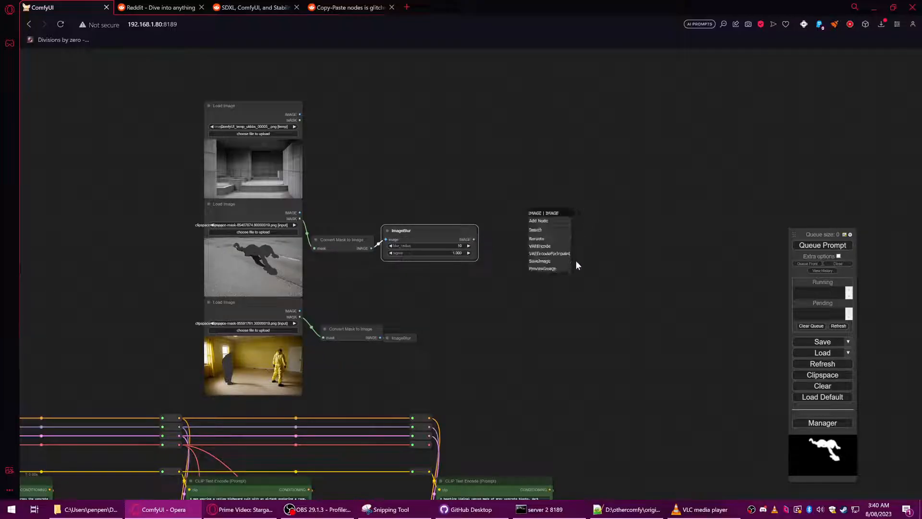
click(543, 223)
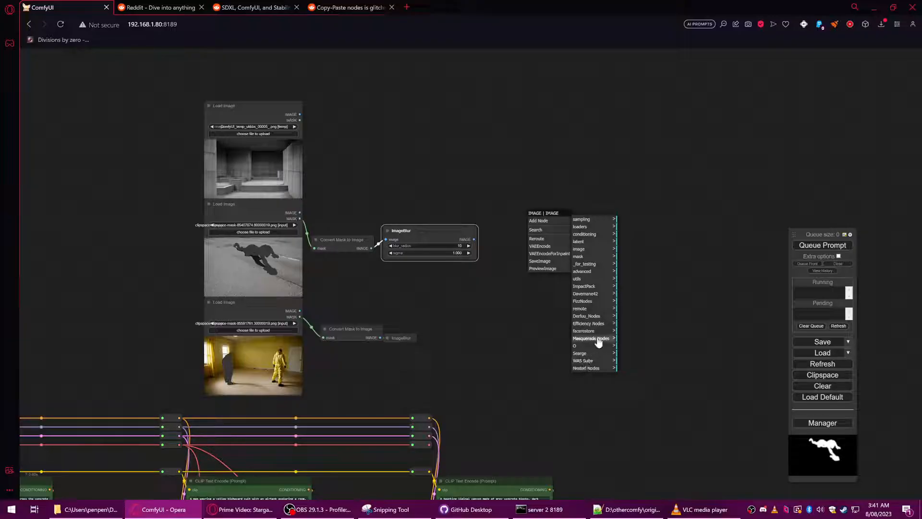
click(584, 361)
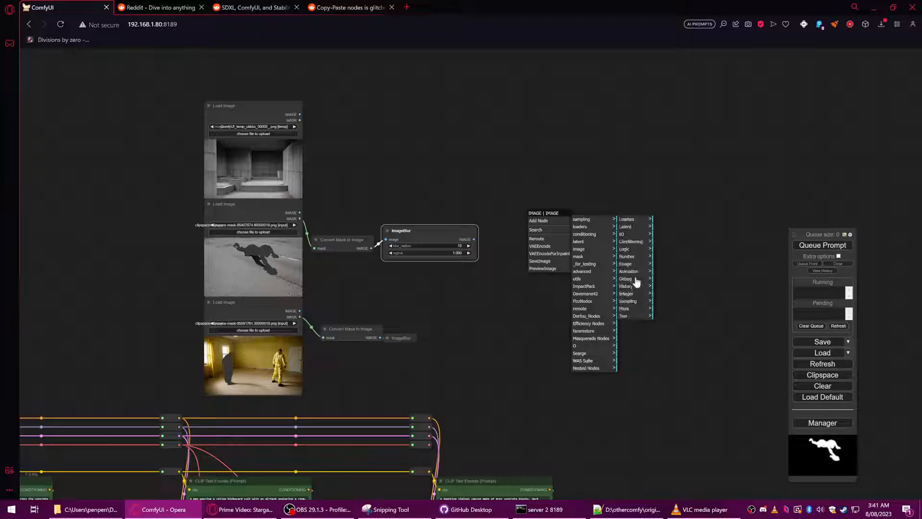
click(626, 263)
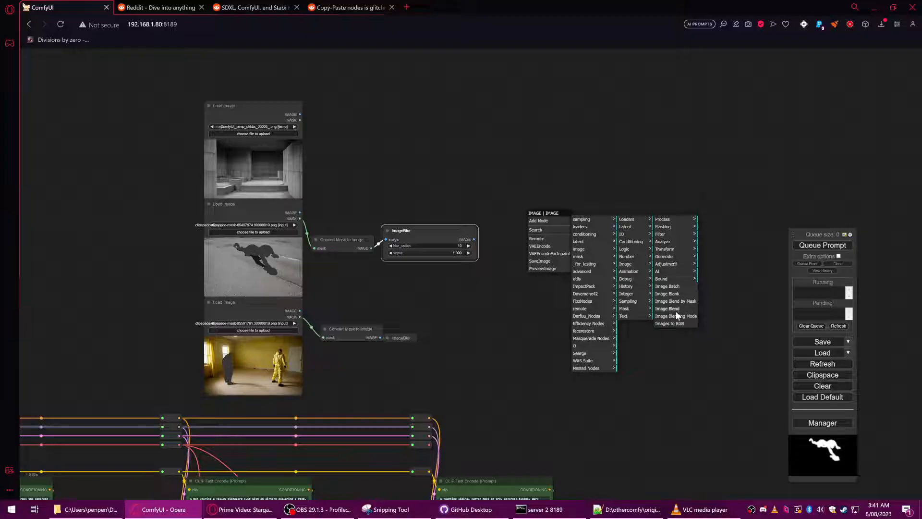
click(675, 228)
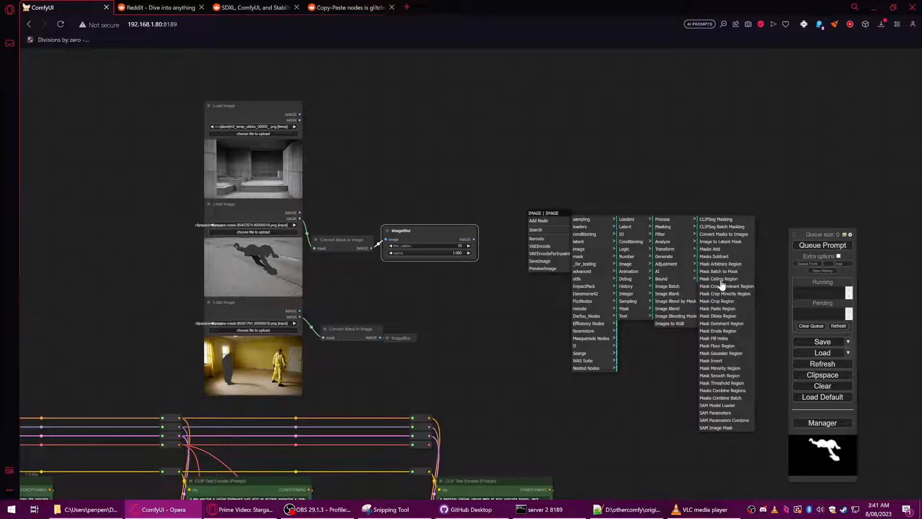
click(729, 302)
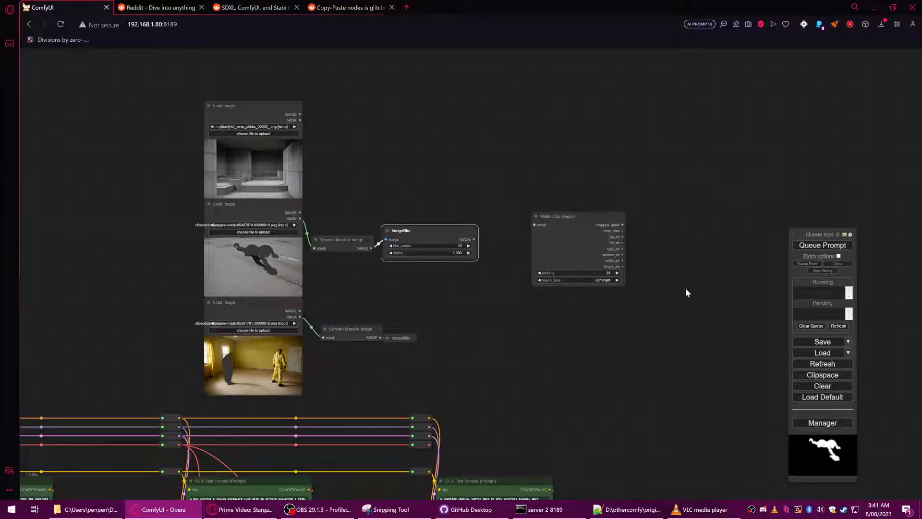
Add a Mask Paste Region node from the WAS Suite image masking category beside the Mask Crop Region node.
right_click(669, 281)
click(688, 285)
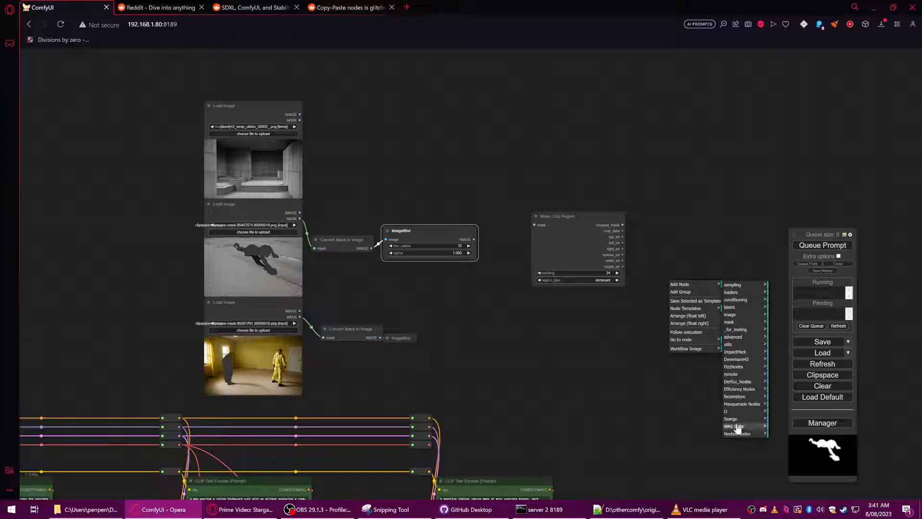
click(737, 381)
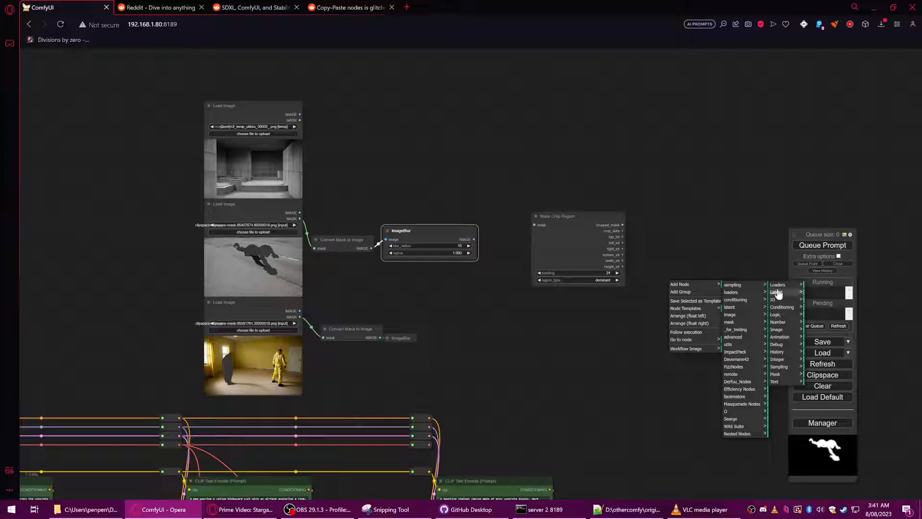
click(777, 330)
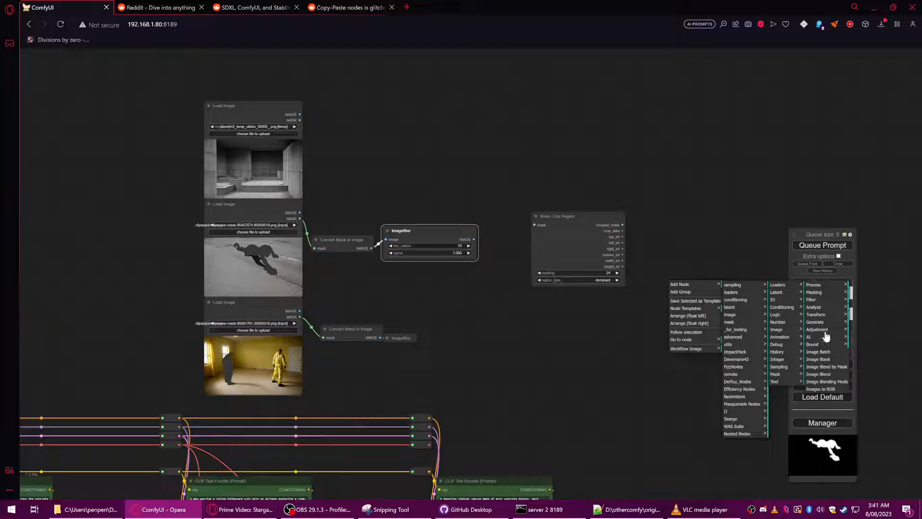
click(817, 293)
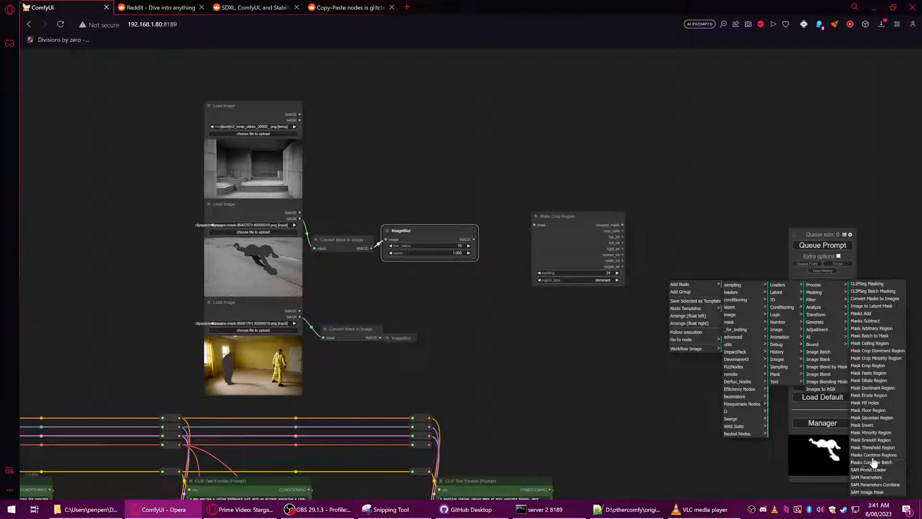
click(864, 374)
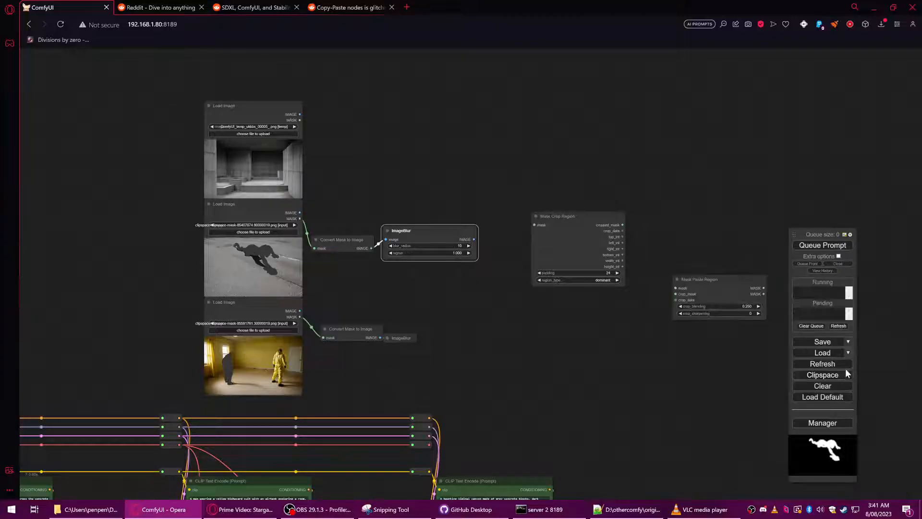
Remove the Mask Crop Region node from the workflow.
drag(607, 297, 507, 269)
right_click(572, 213)
click(586, 363)
Move the Mask Paste Region node clear of ImageBlur and attach an Image Crop Face node to its crop_data input.
scroll(532, 275, up, 3)
drag(421, 290, 366, 272)
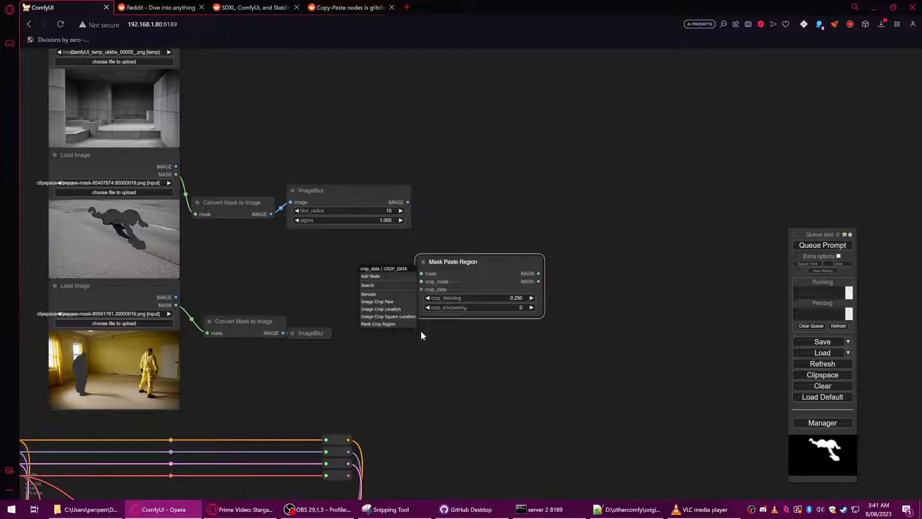
drag(470, 268, 599, 253)
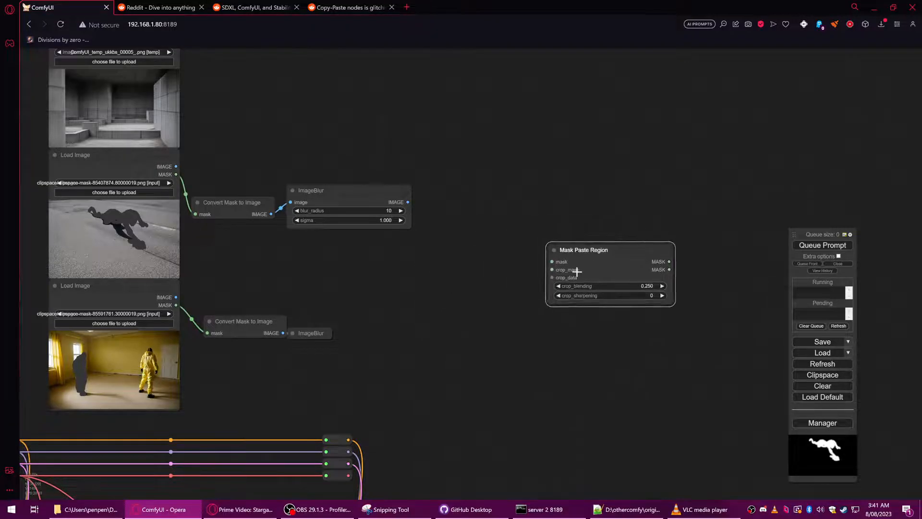
drag(553, 277, 480, 270)
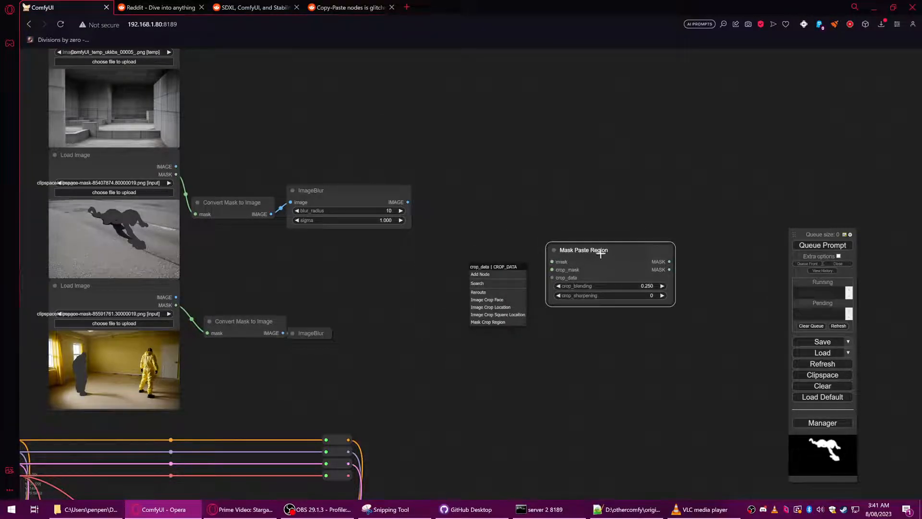
drag(592, 254, 616, 254)
drag(576, 278, 513, 259)
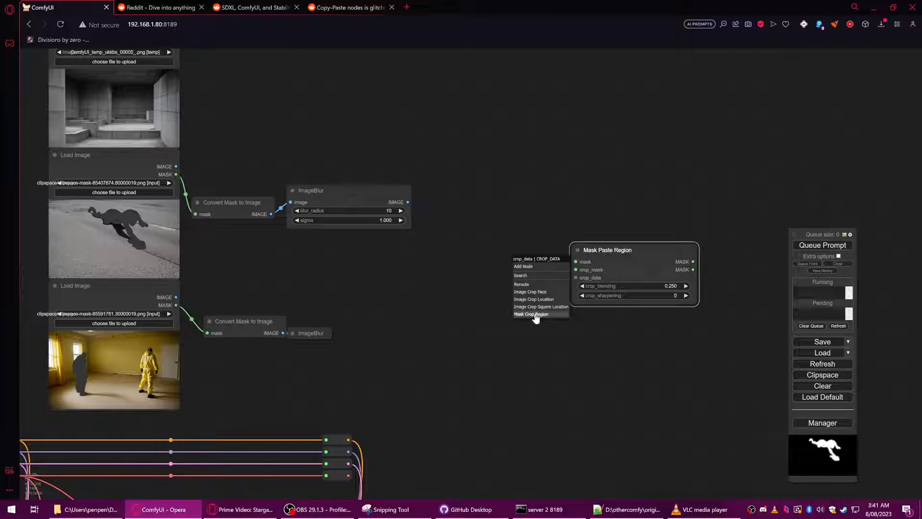
click(530, 291)
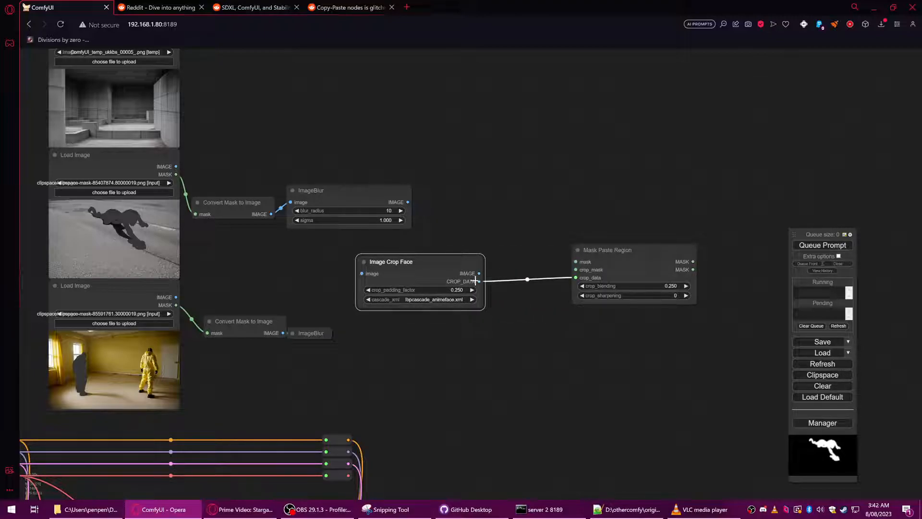
Remove the Image Crop Face and Mask Paste Region nodes.
right_click(450, 267)
click(482, 409)
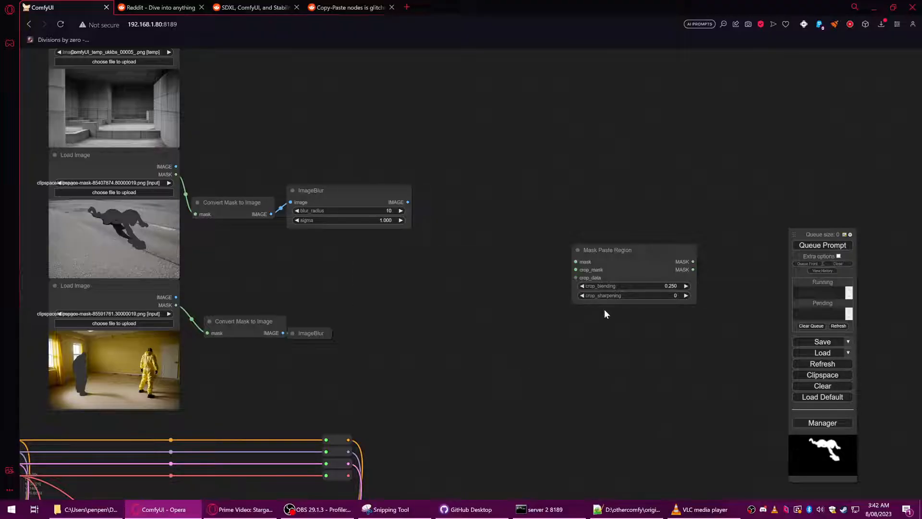
right_click(645, 259)
click(653, 407)
scroll(506, 243, down, 3)
Add a Cut By Mask node from Masquerade Nodes, fed by the monster chain's ImageBlur image output.
drag(506, 243, 561, 306)
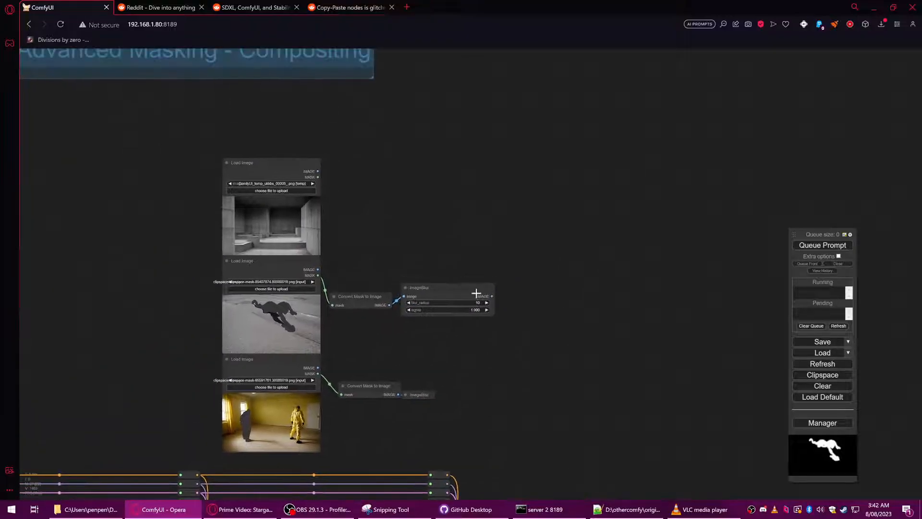
drag(492, 296, 510, 286)
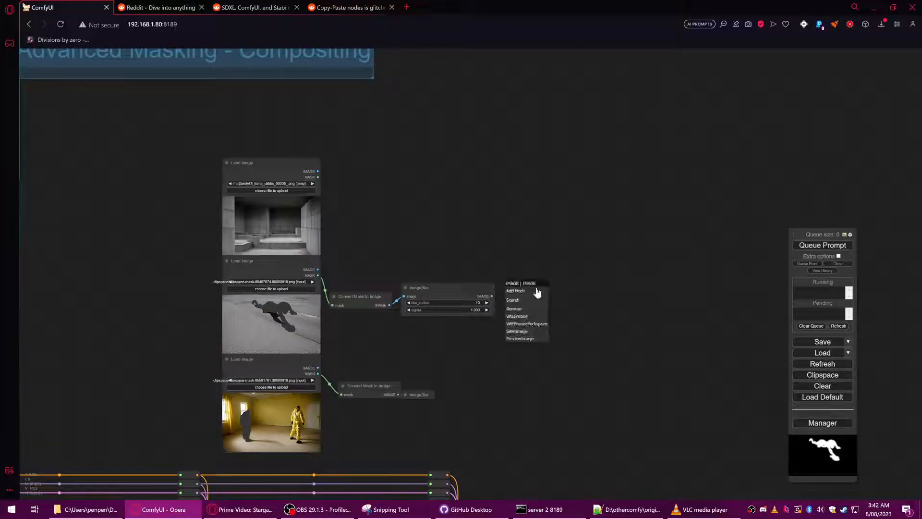
click(521, 291)
click(567, 407)
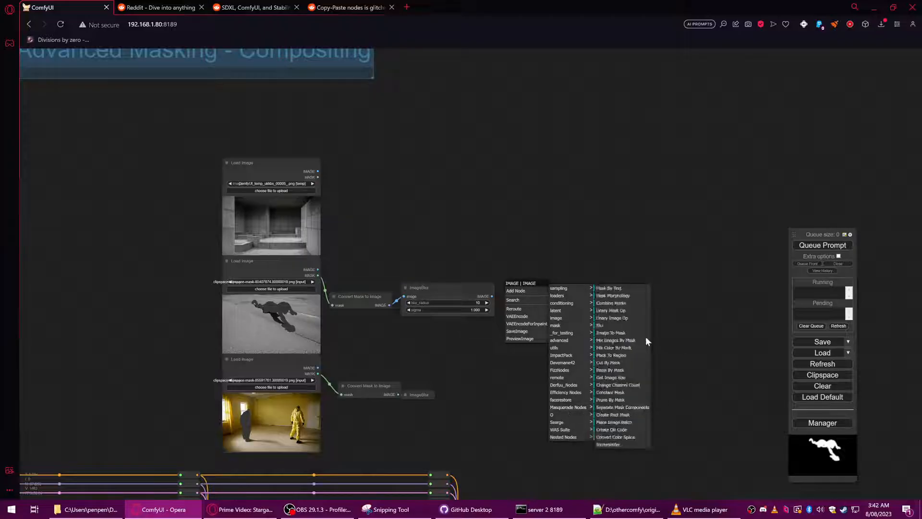
click(608, 363)
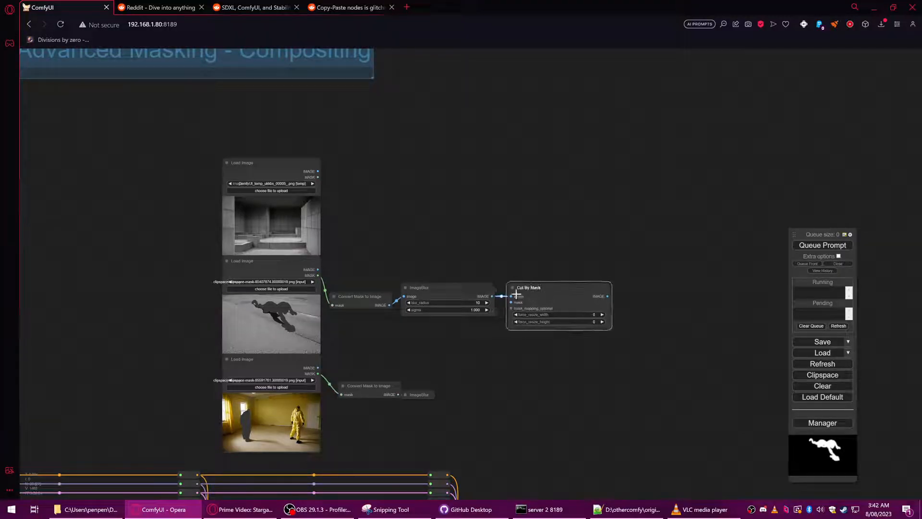
Rearrange ImageBlur and Cut By Mask, then connect the converted mask to Cut By Mask's mask input and the monster image to its image input.
click(283, 311)
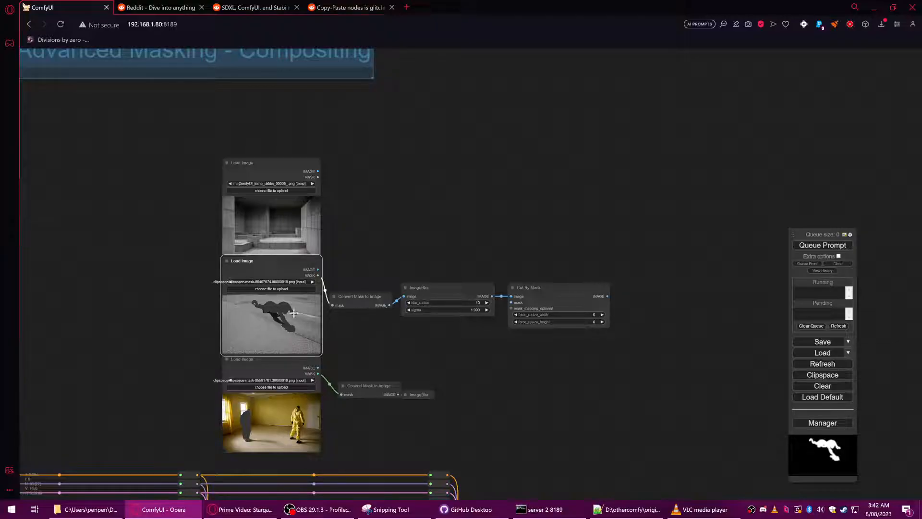
drag(543, 287, 566, 322)
drag(567, 310, 565, 283)
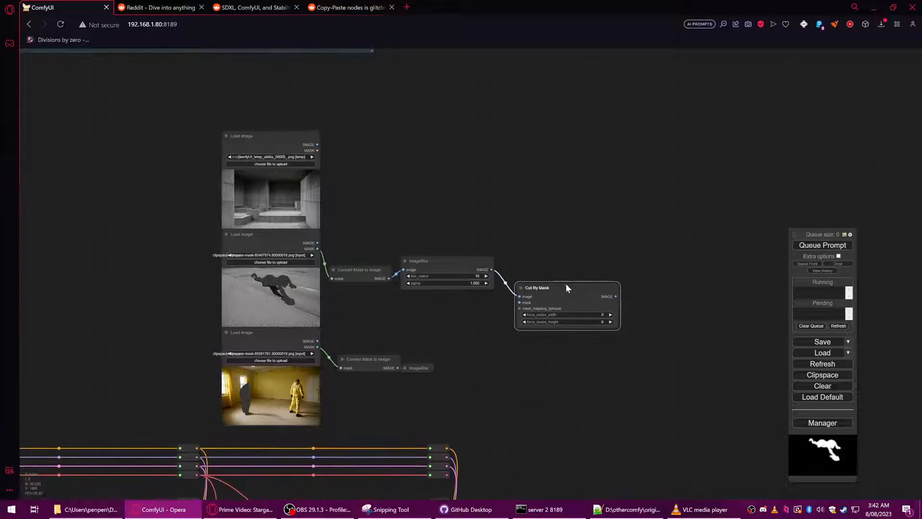
drag(434, 263, 435, 301)
drag(388, 278, 546, 265)
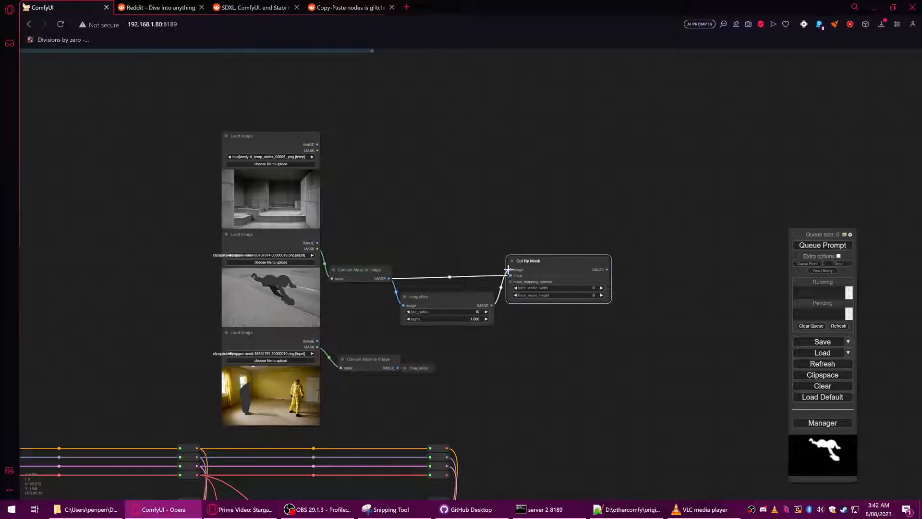
drag(317, 243, 511, 269)
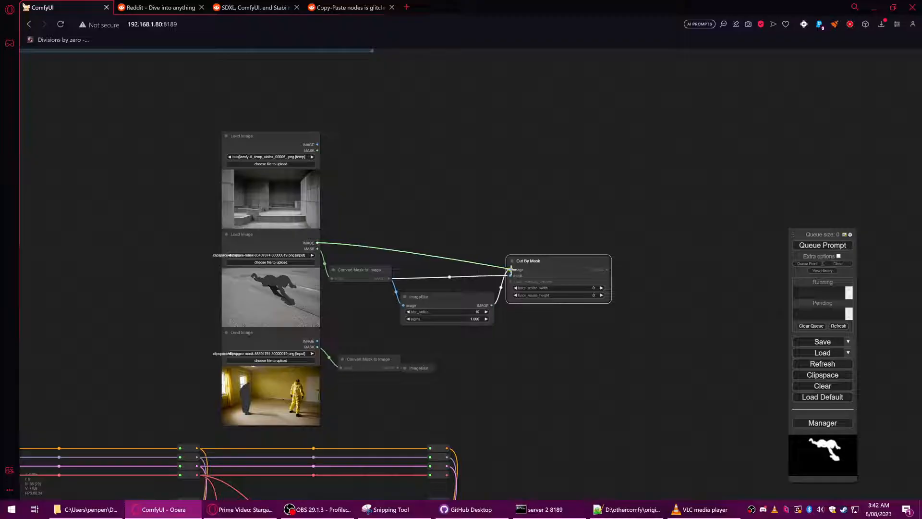
click(310, 245)
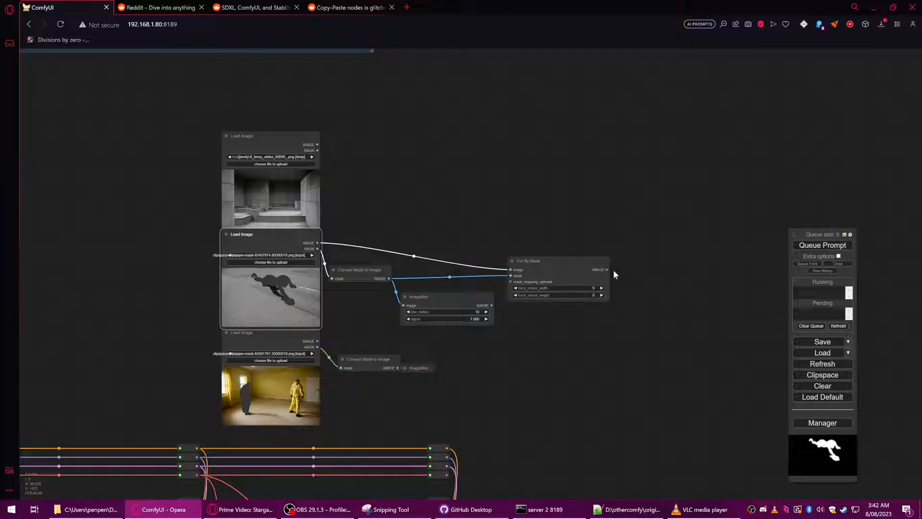
Attach a Preview Image node to the Cut By Mask output, queue the prompt, and inspect the monster cutout's edges.
drag(607, 269, 633, 260)
click(662, 318)
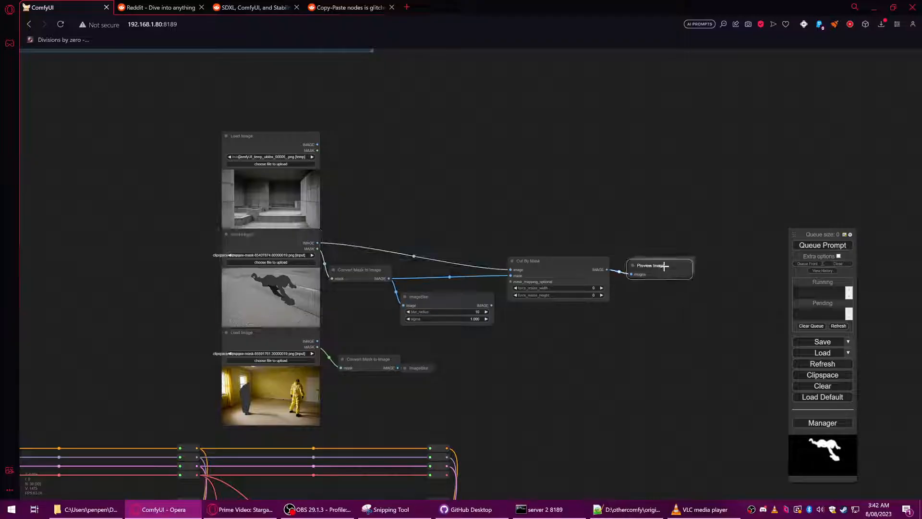
click(805, 245)
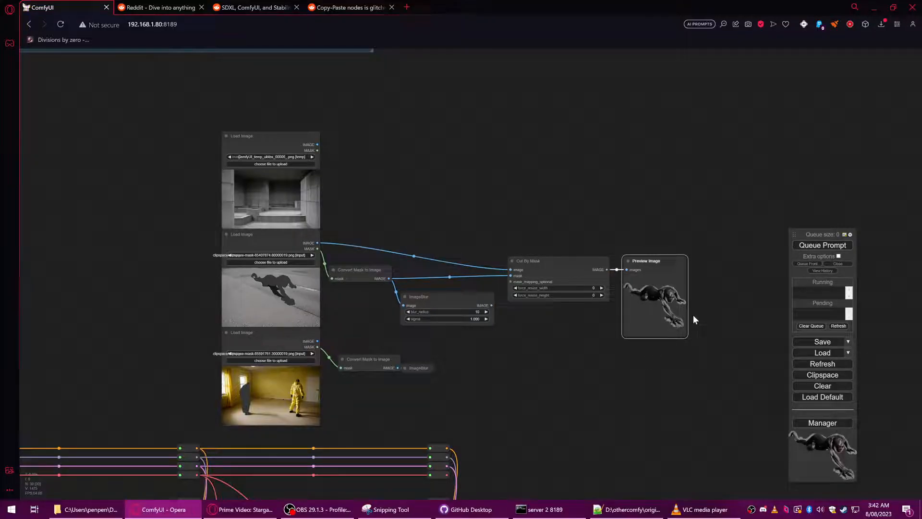
scroll(695, 319, up, 20)
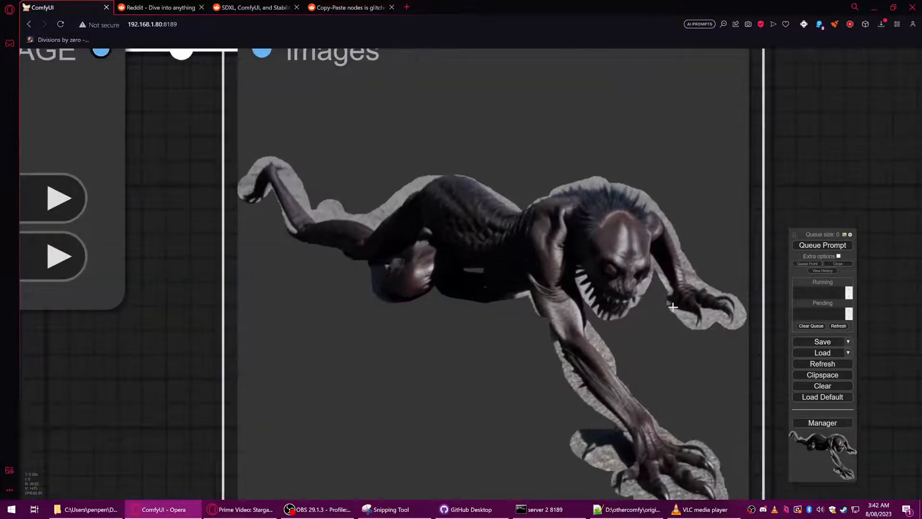
scroll(673, 307, down, 15)
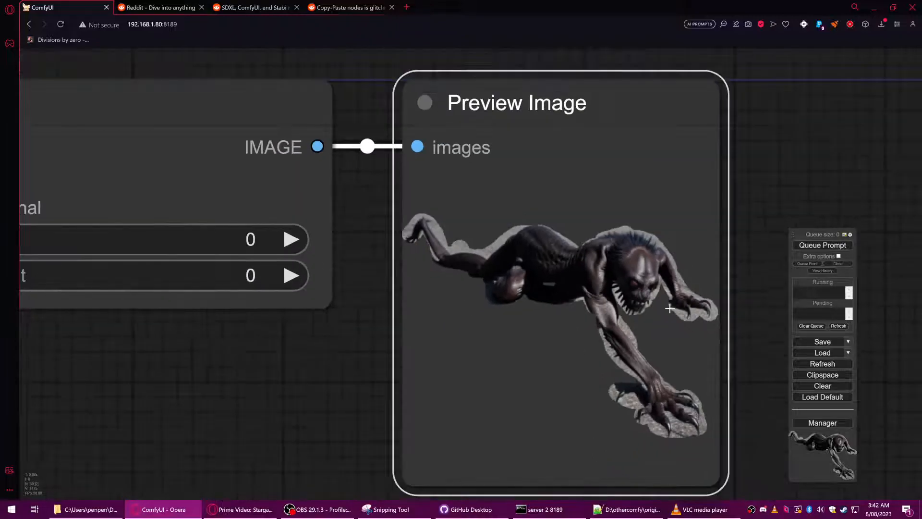
Connect the monster chain's ImageBlur output to Cut By Mask's mask input, queue the prompt again, and inspect the cutout's edges.
drag(500, 373, 534, 356)
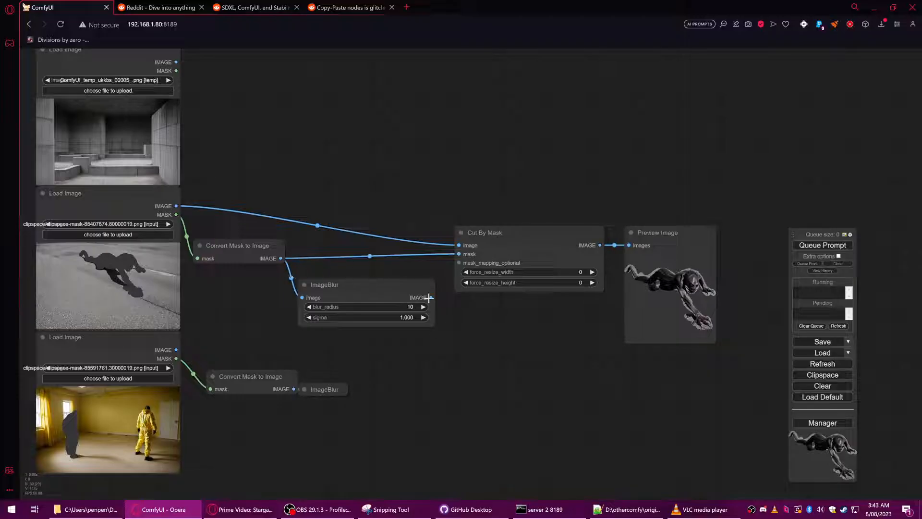
drag(430, 297, 459, 254)
drag(480, 382, 374, 386)
scroll(411, 283, up, 10)
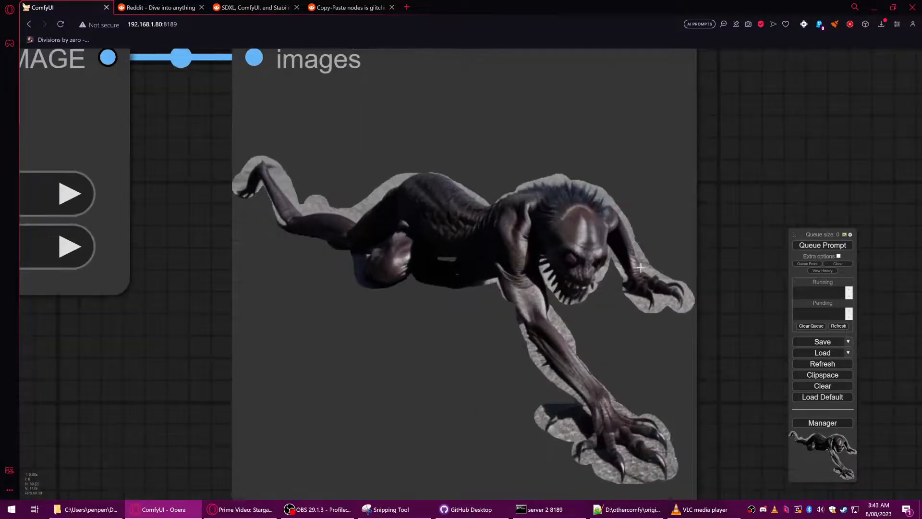
click(809, 246)
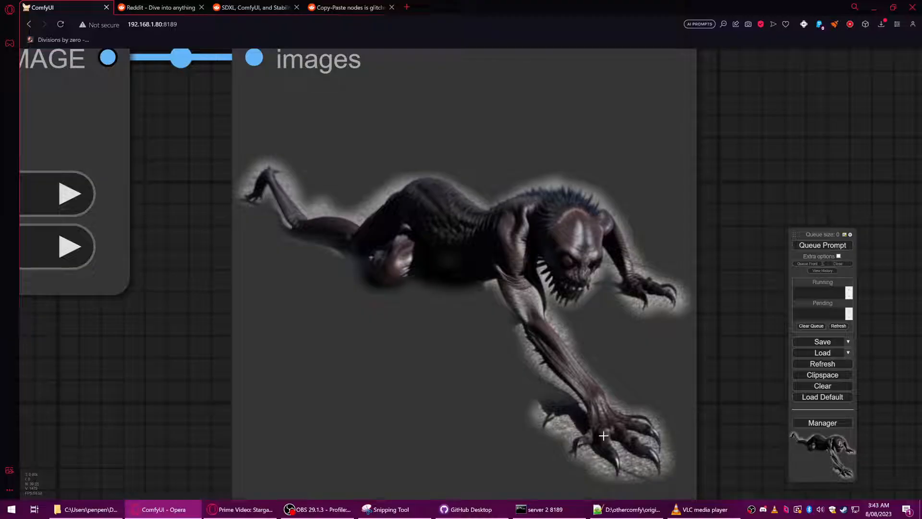
scroll(488, 315, down, 3)
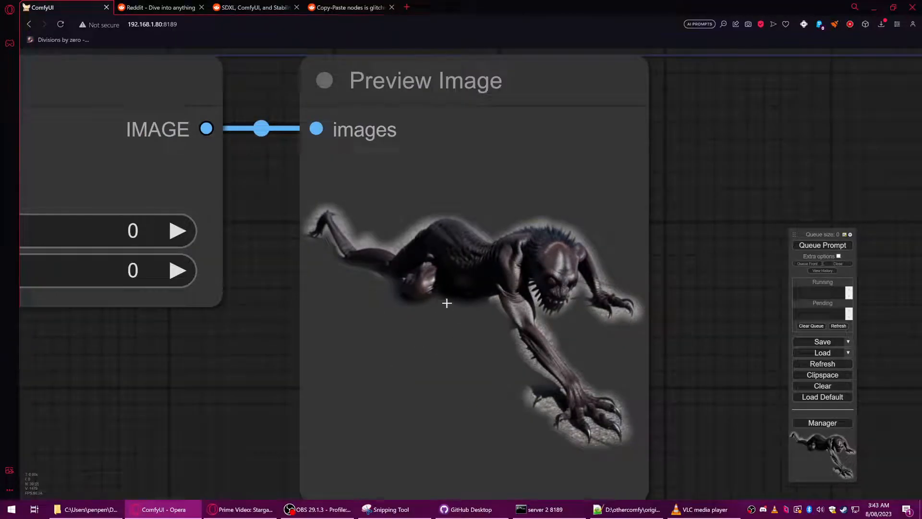
scroll(494, 318, down, 5)
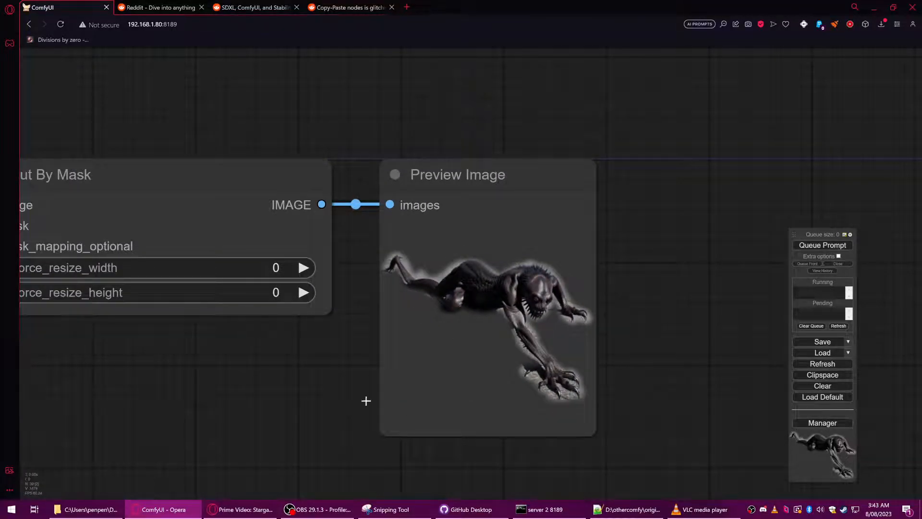
scroll(387, 404, down, 2)
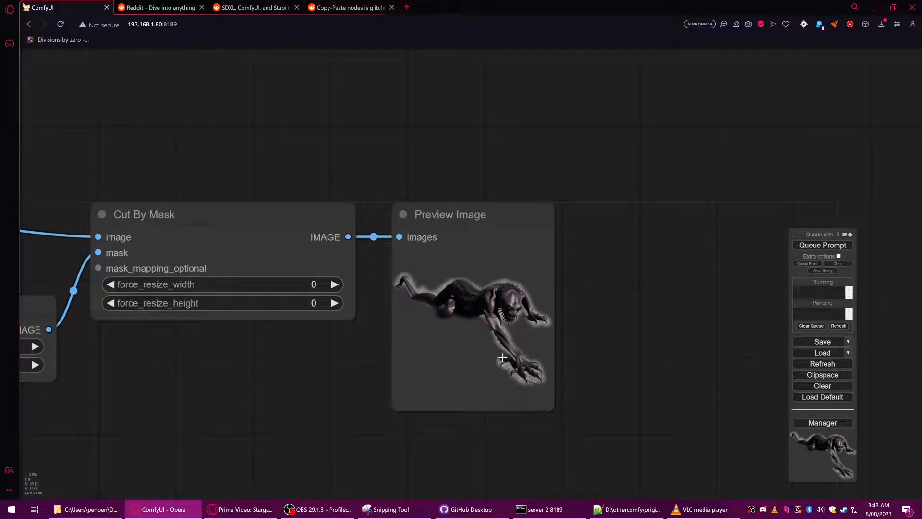
Duplicate the Cut By Mask node and place the copy below it, beside the yellow-suit mask chain.
drag(293, 373, 510, 331)
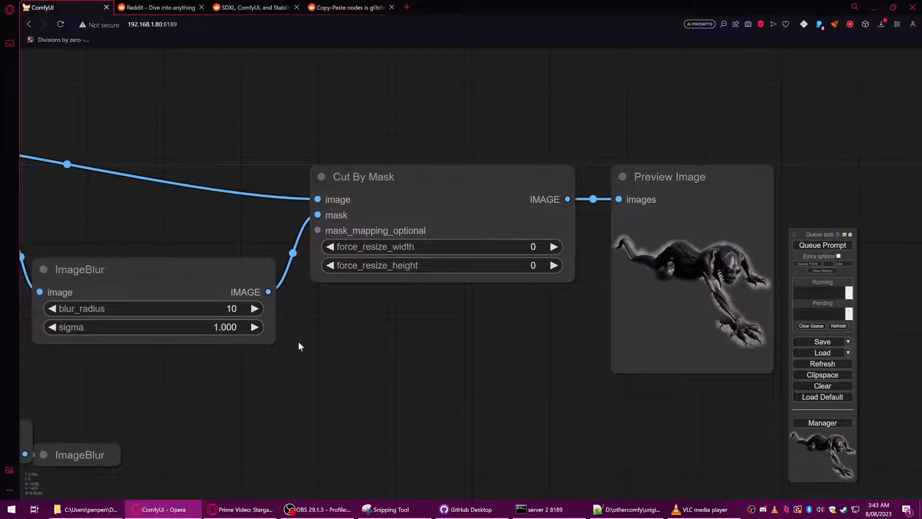
scroll(447, 334, down, 4)
drag(454, 351, 487, 374)
mouse_move(306, 318)
mouse_down()
mouse_move(290, 319)
mouse_move(308, 319)
mouse_up()
scroll(421, 245, down, 4)
drag(433, 222, 443, 174)
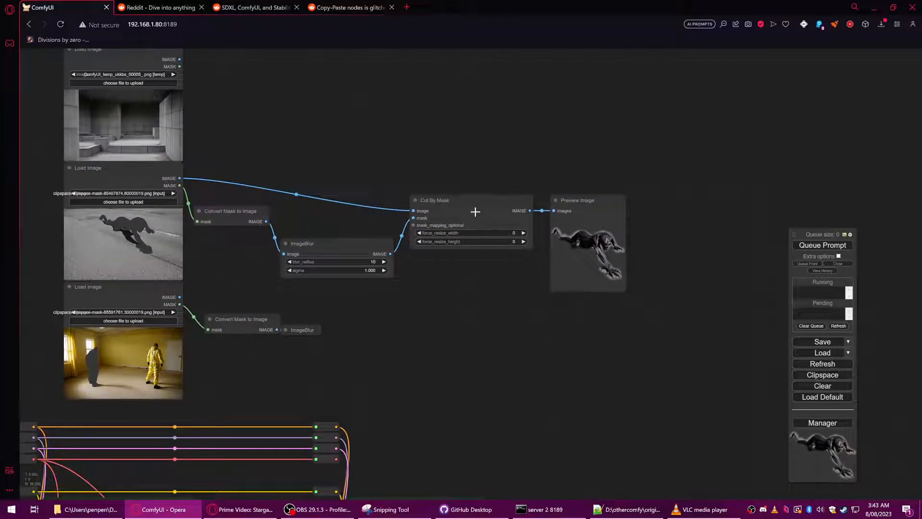
alt+drag(474, 212, 457, 332)
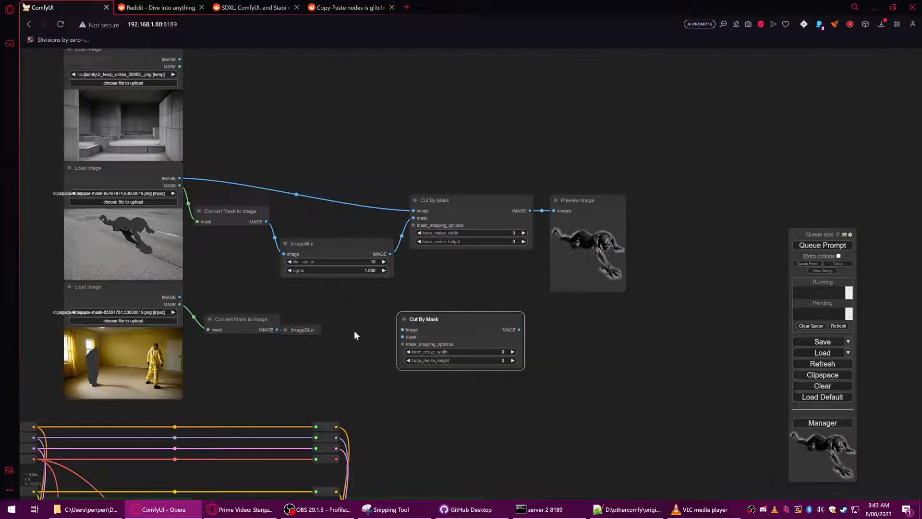
Expand the yellow-suit ImageBlur and connect its output and the yellow-suit image to the copied Cut By Mask's mask and image inputs.
click(285, 329)
drag(390, 340, 369, 346)
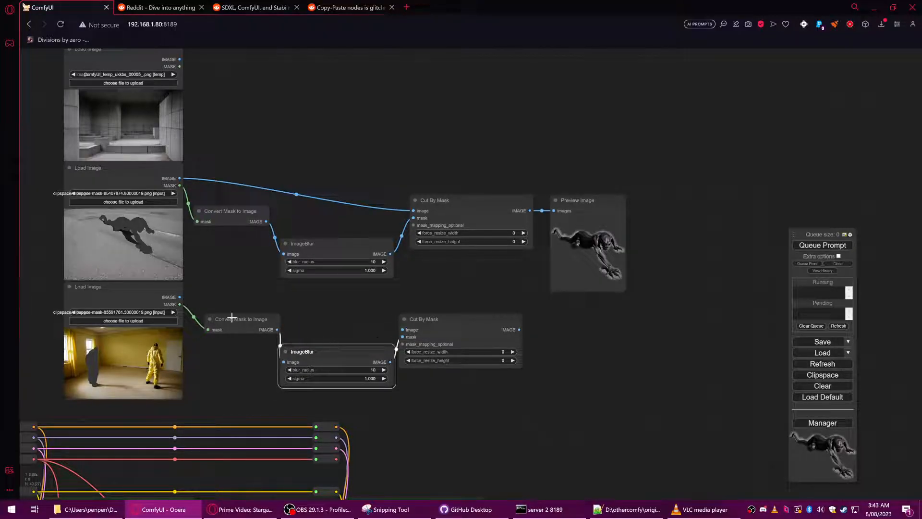
drag(180, 297, 403, 330)
Attach a Preview Image node to the yellow-suit Cut By Mask output, queue the prompt, and inspect the figure cutout.
drag(511, 325, 558, 325)
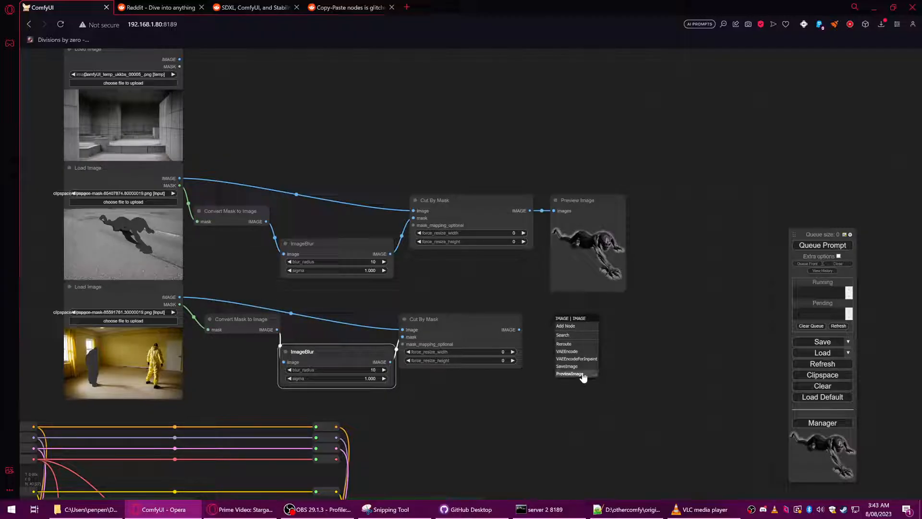
click(572, 374)
click(823, 246)
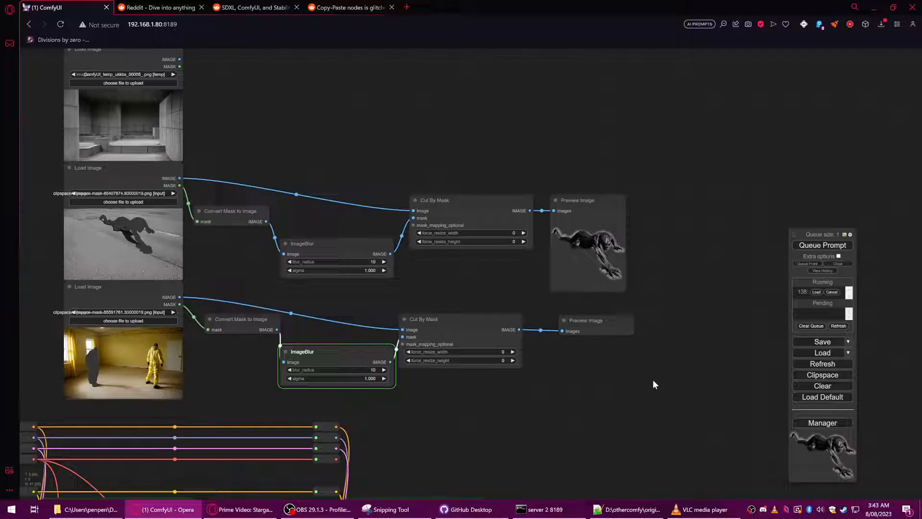
scroll(624, 382, up, 8)
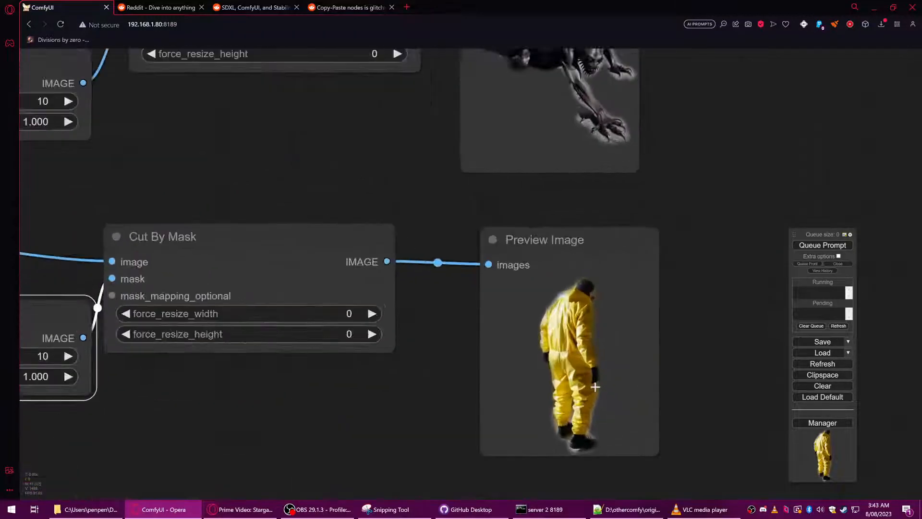
scroll(596, 387, up, 6)
scroll(594, 373, down, 12)
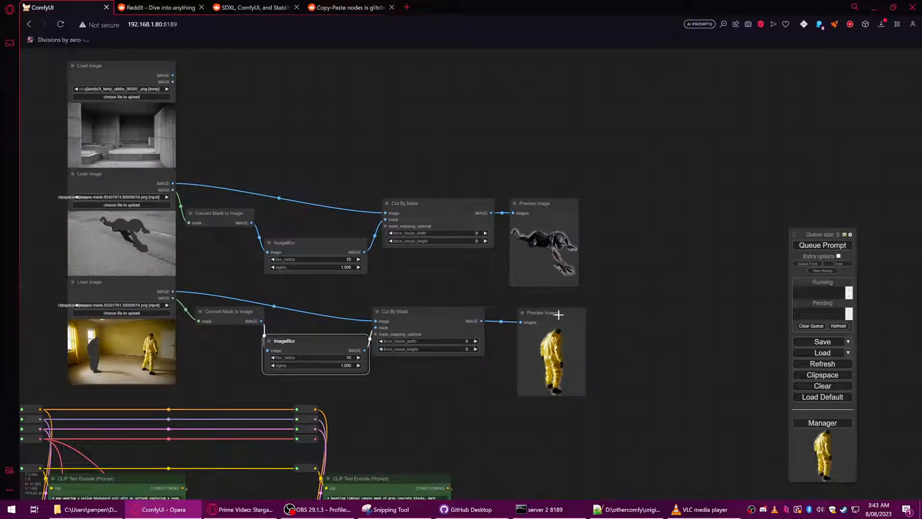
Line up the yellow-suit Preview Image node directly beneath the monster's Preview Image node.
drag(559, 315, 550, 302)
drag(306, 242, 306, 232)
drag(60, 229, 223, 230)
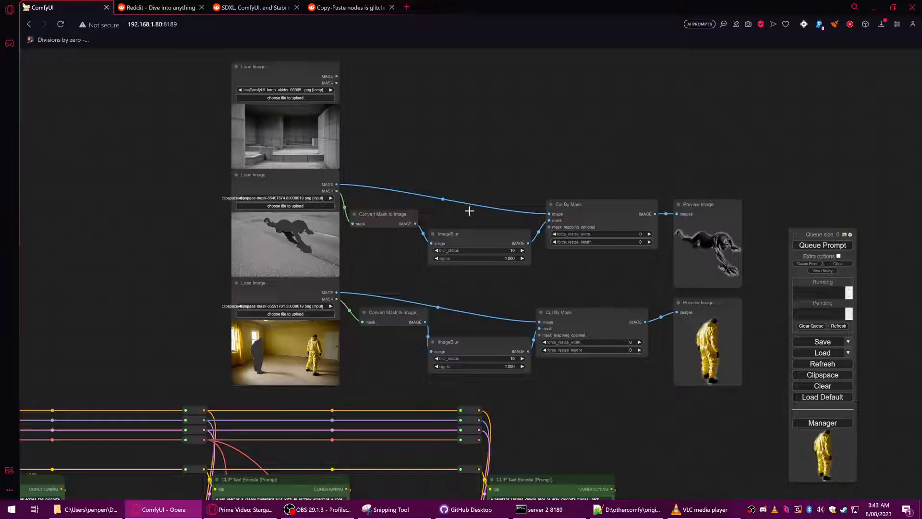
drag(668, 179, 439, 154)
click(509, 271)
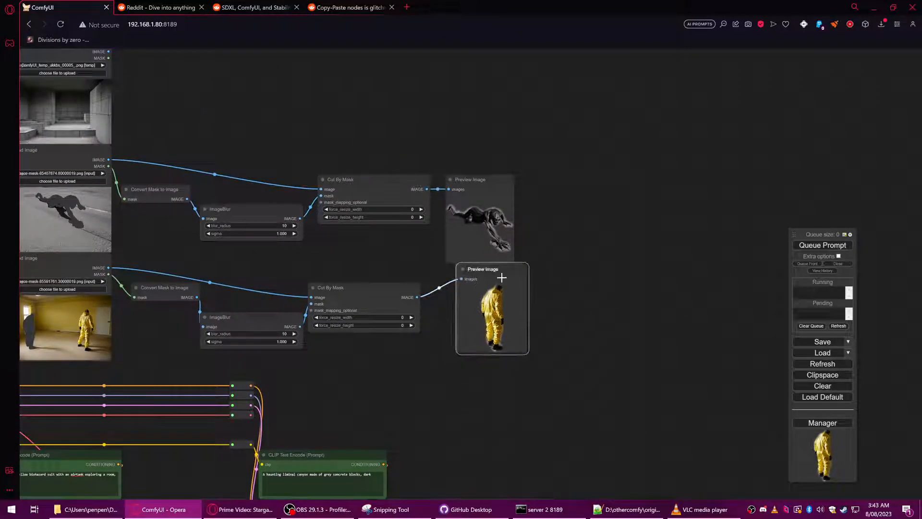
scroll(539, 365, down, 3)
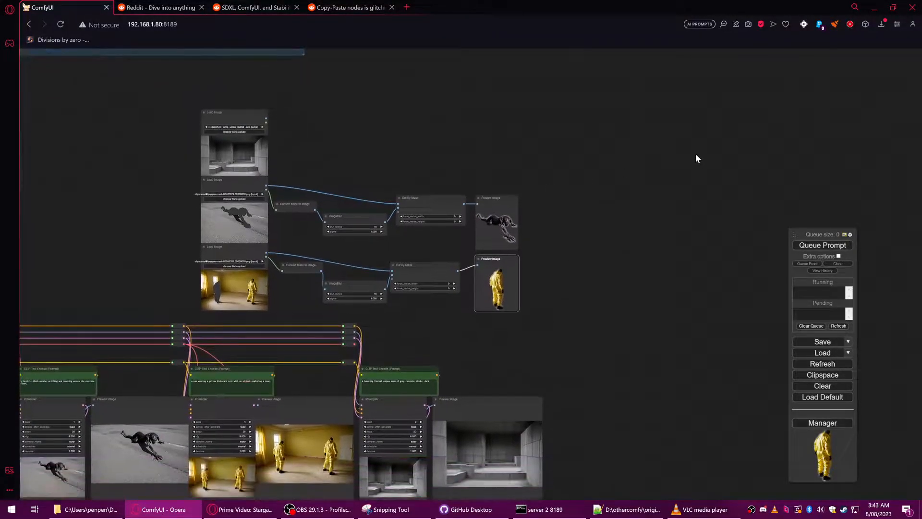
Add a Masquerade Nodes Paste By Mask node and place it in the empty space above the monster's Cut By Mask chain.
scroll(298, 207, up, 4)
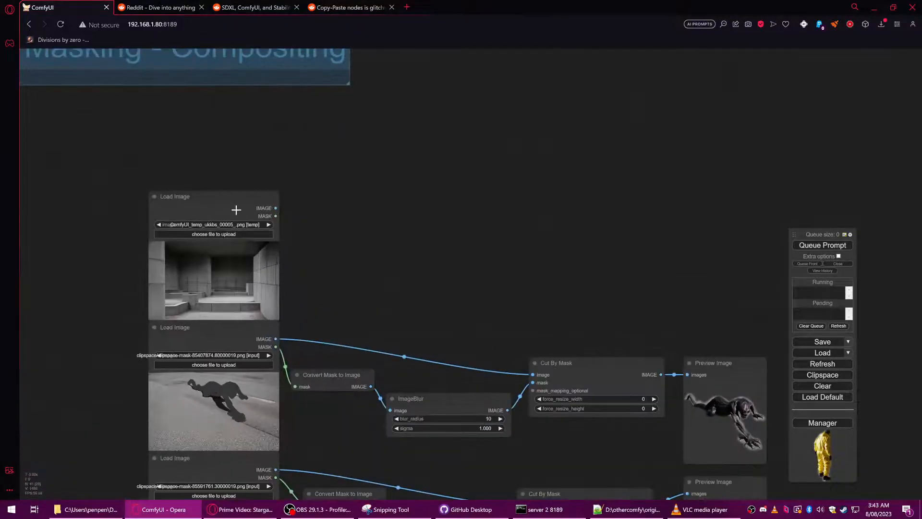
drag(469, 208, 318, 183)
click(552, 358)
right_click(434, 251)
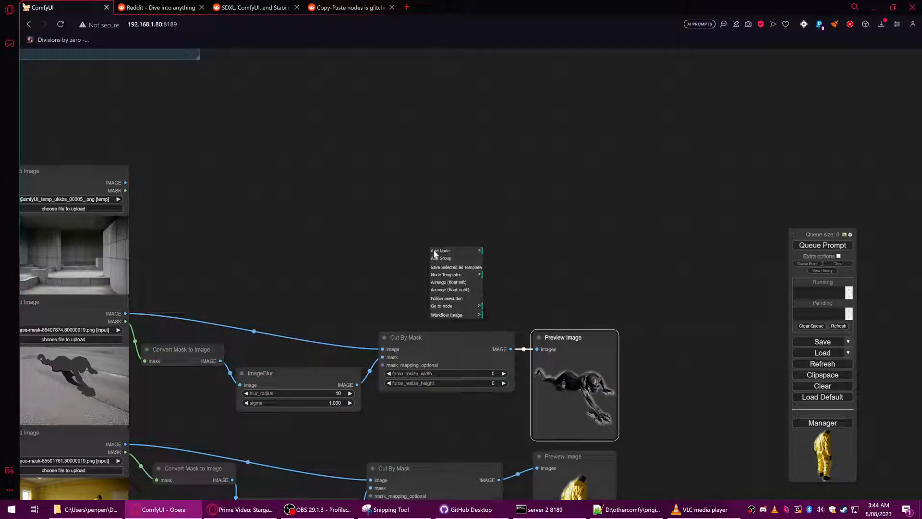
click(438, 251)
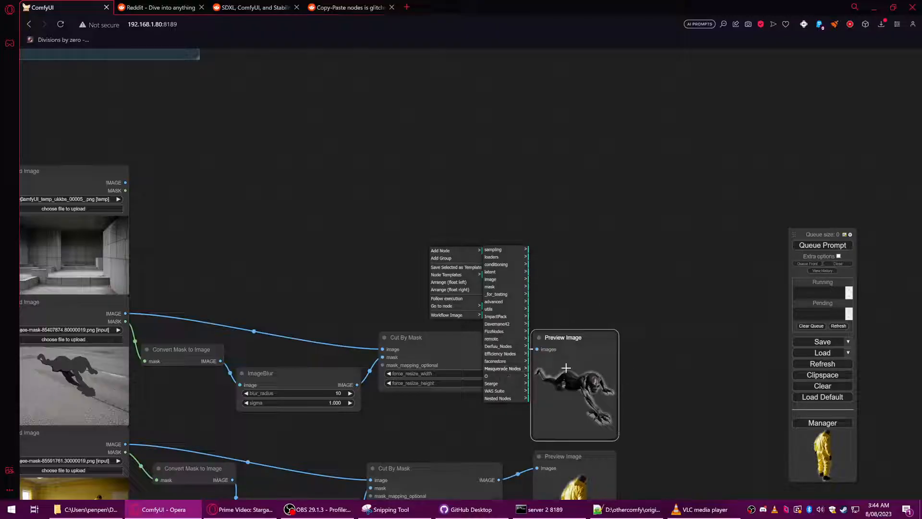
click(507, 369)
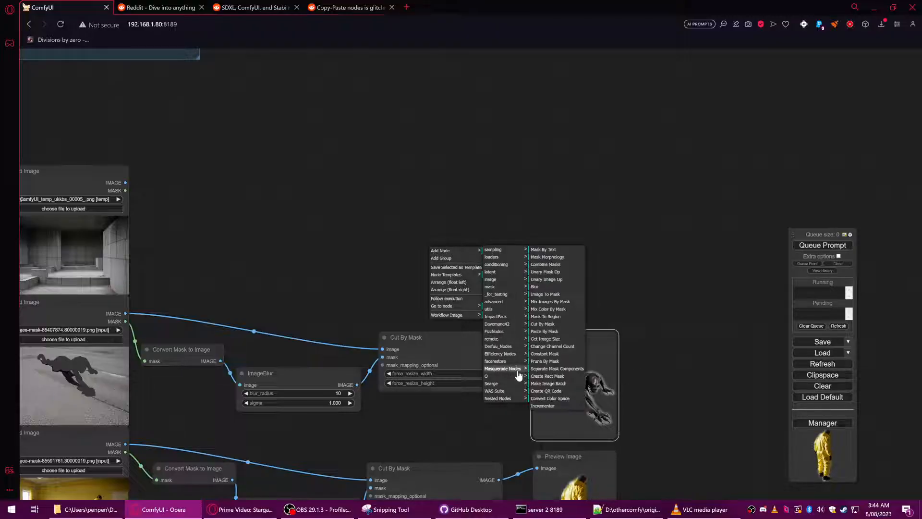
click(544, 331)
scroll(648, 293, down, 3)
mouse_move(535, 264)
mouse_down()
mouse_move(640, 264)
mouse_move(545, 249)
mouse_up()
scroll(512, 247, up, 4)
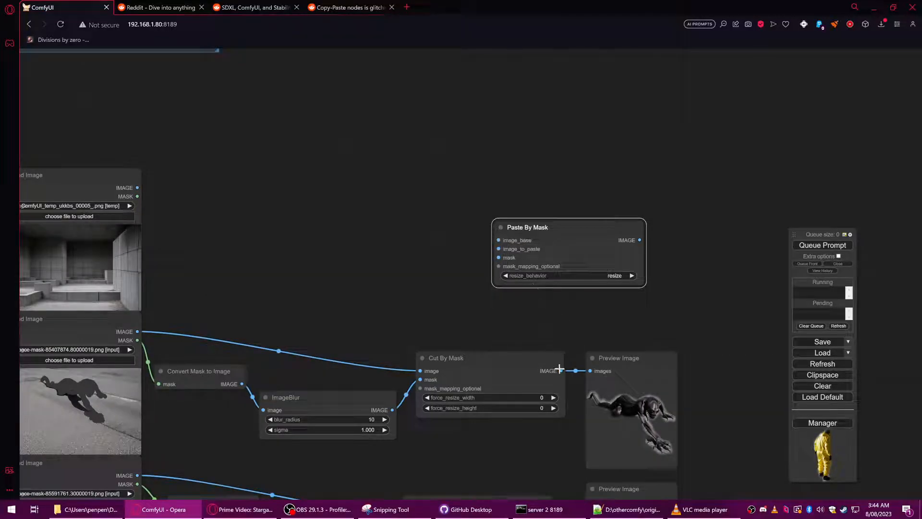
Connect the monster cutout, the monster's Convert Mask to Image output and the concrete room image to Paste By Mask's image_to_paste, mask and image_base inputs.
drag(562, 371, 498, 249)
drag(569, 227, 661, 253)
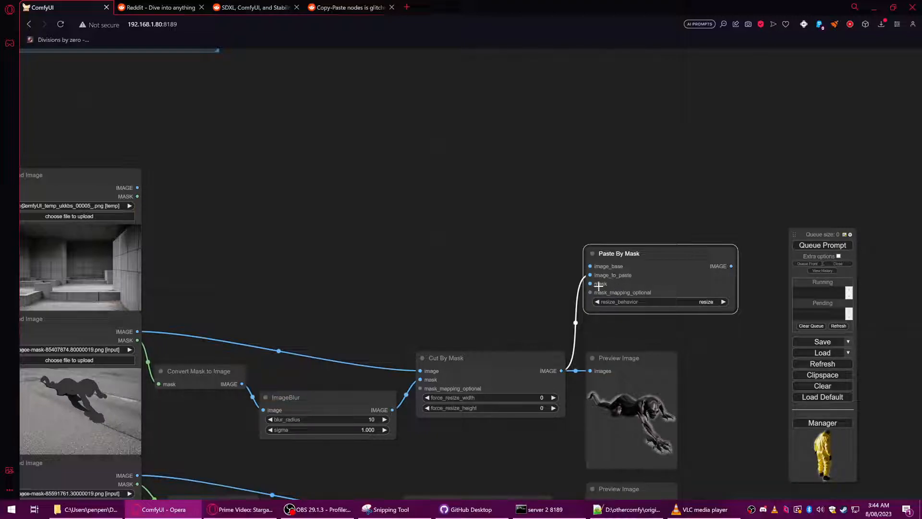
drag(590, 283, 548, 279)
drag(589, 284, 573, 286)
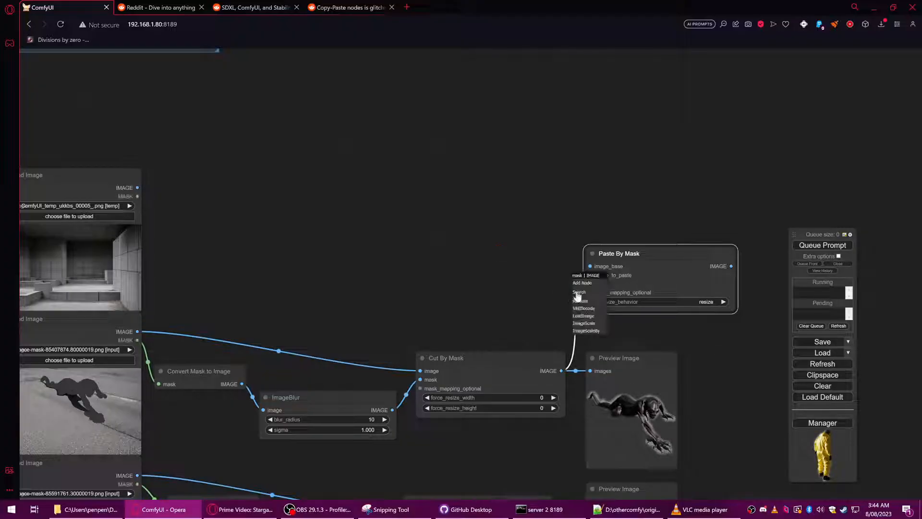
drag(435, 291, 445, 291)
drag(255, 385, 151, 191)
drag(298, 280, 127, 245)
Attach a Preview Image node to the Paste By Mask output, queue the prompt, and inspect the monster composited into the concrete room.
drag(571, 230, 623, 221)
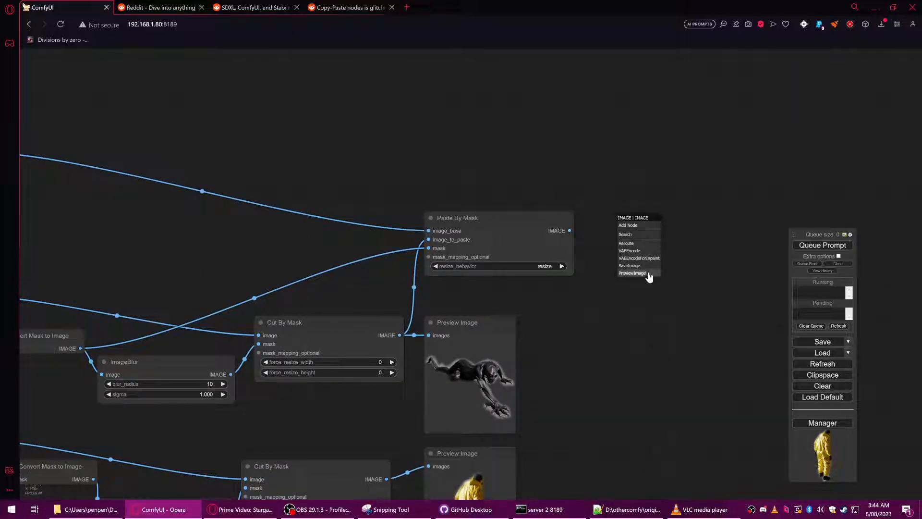
click(649, 273)
scroll(623, 387, down, 3)
drag(622, 394, 577, 244)
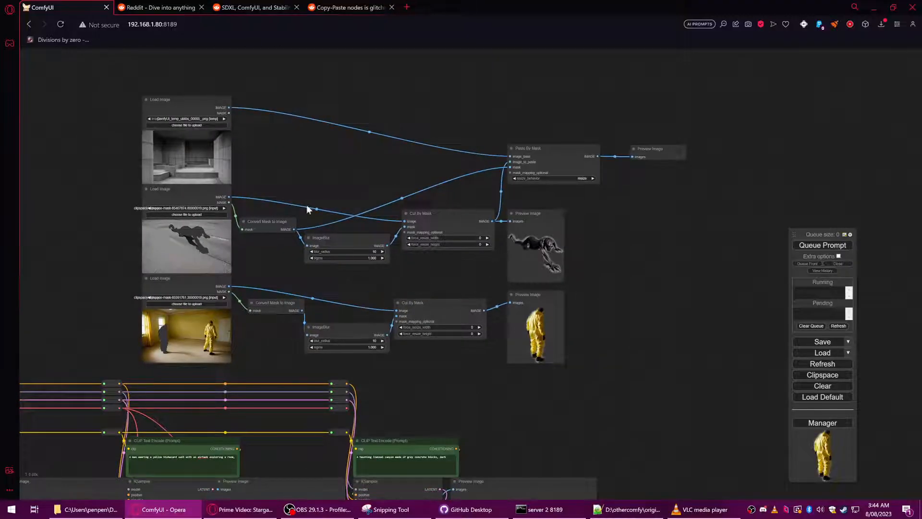
drag(558, 395, 599, 225)
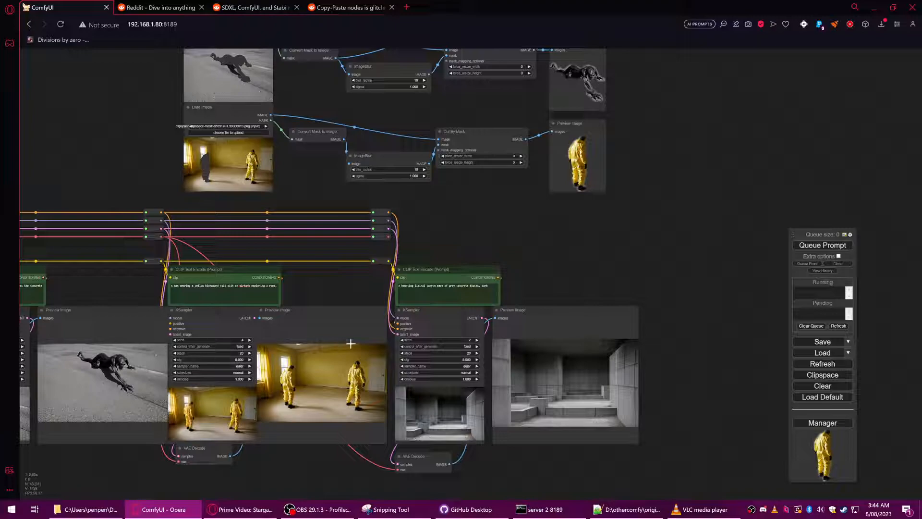
drag(612, 175, 556, 330)
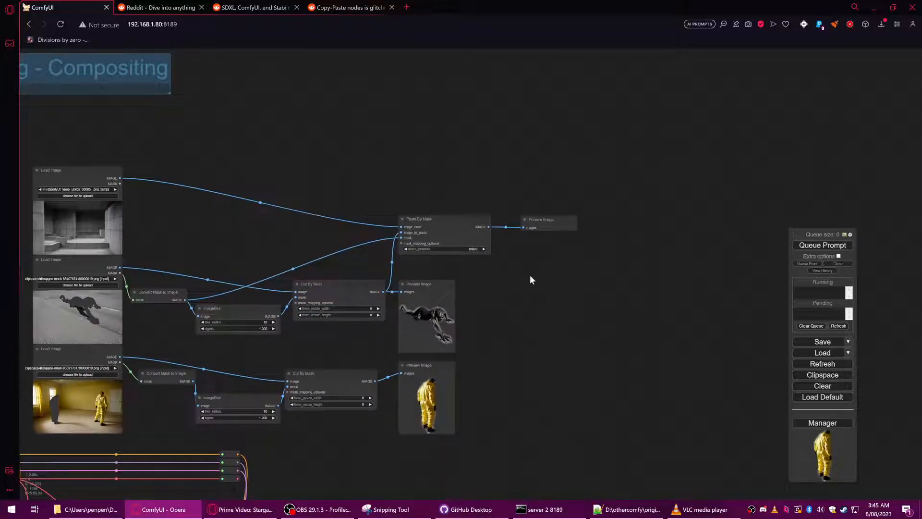
scroll(530, 249, up, 5)
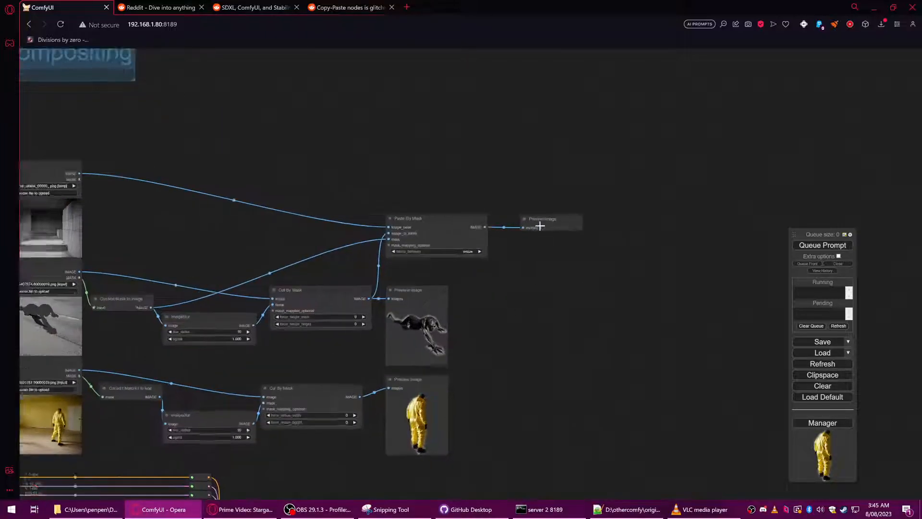
key(ctrl+Return)
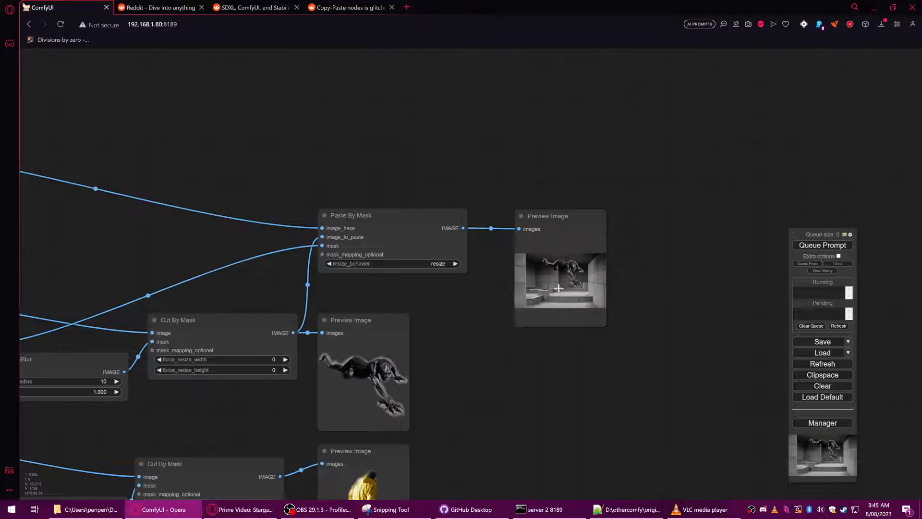
scroll(565, 291, up, 15)
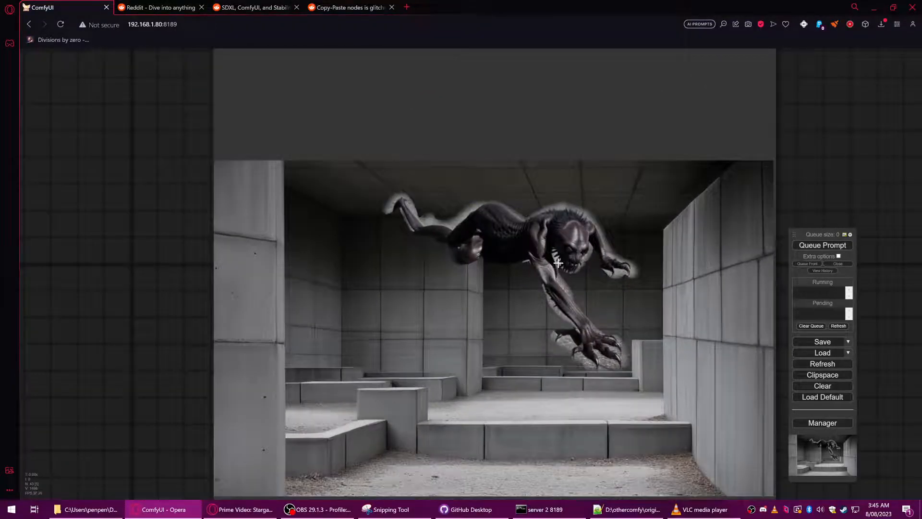
scroll(558, 263, down, 15)
Compare the pasted monster's position in the composite with the masked area in its source image.
drag(384, 264, 693, 255)
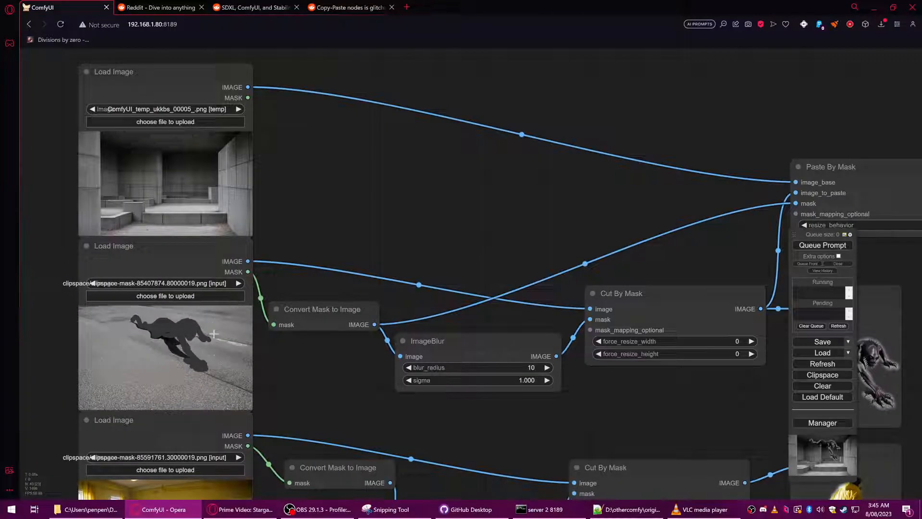
drag(470, 233, 108, 260)
drag(577, 283, 342, 289)
scroll(504, 276, up, 10)
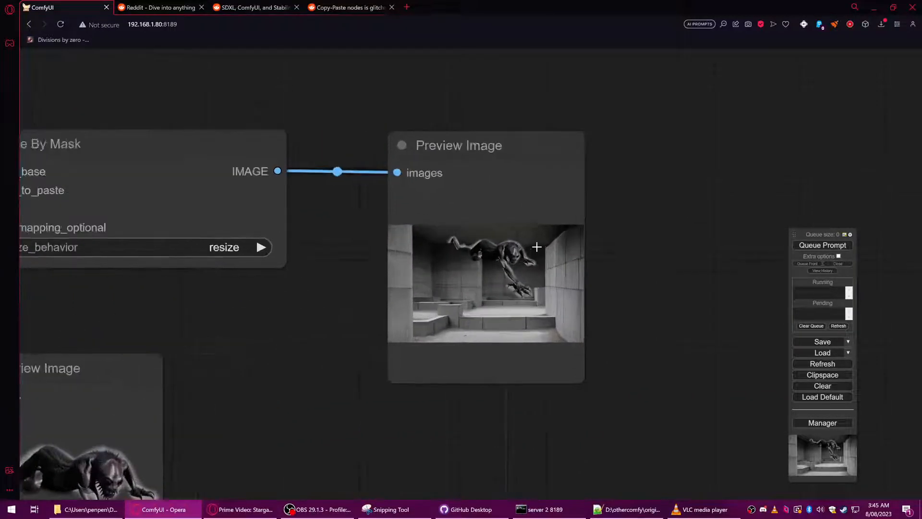
scroll(523, 325, down, 10)
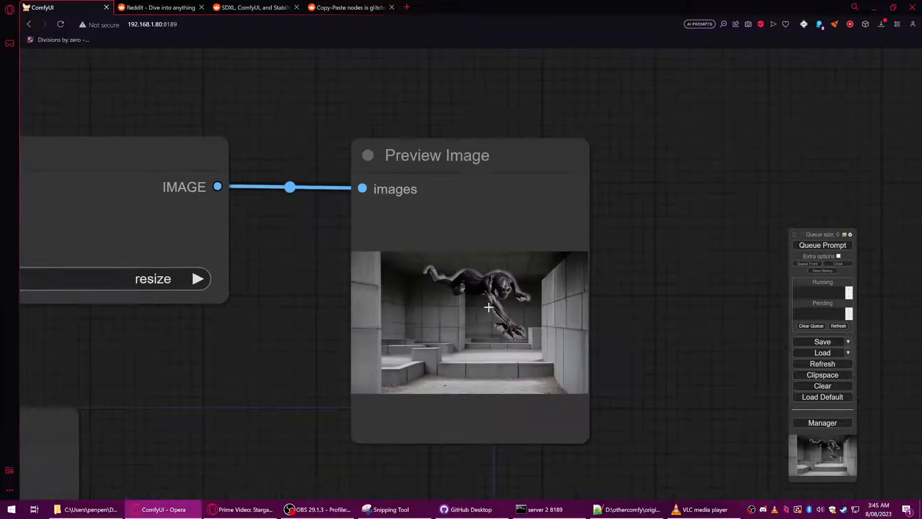
Move the concrete room's Load Image node up, away from the monster's Load Image node.
drag(407, 329, 666, 298)
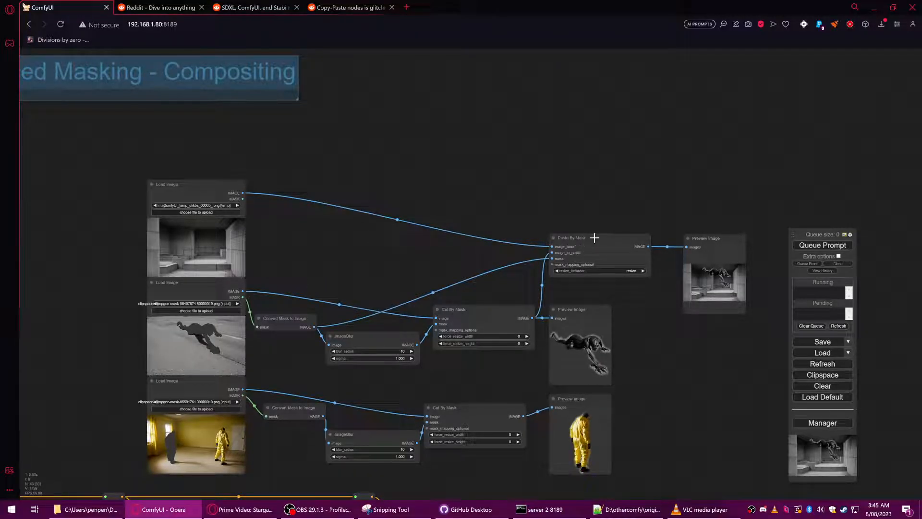
drag(335, 265, 442, 257)
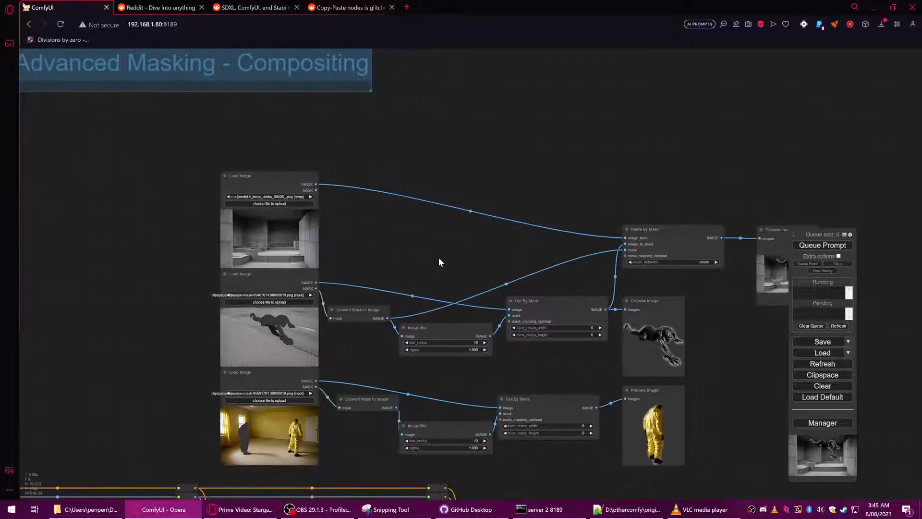
drag(281, 187, 294, 123)
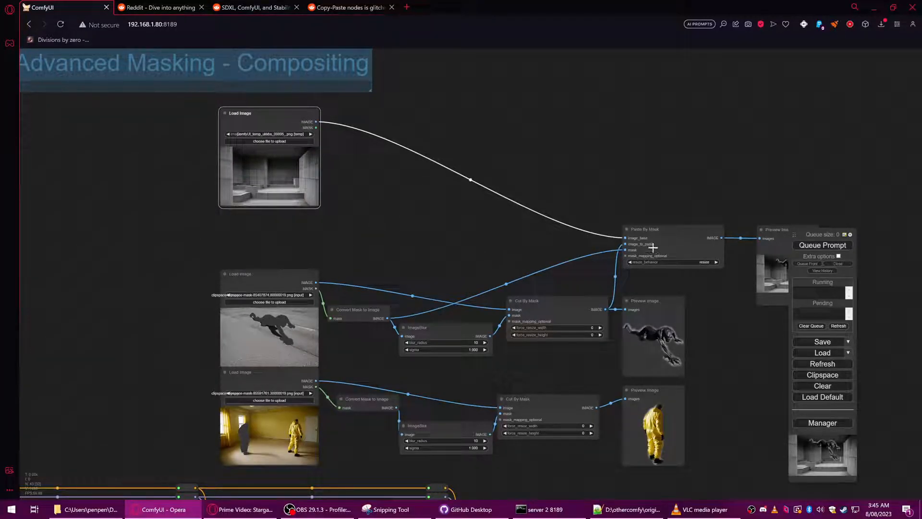
drag(468, 242, 316, 211)
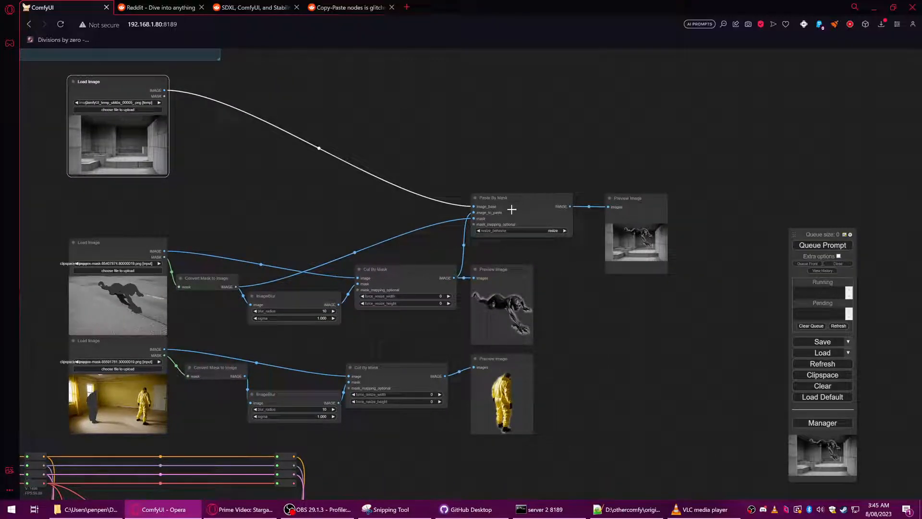
Connect the yellow-suit Convert Mask to Image output to Paste By Mask's mask input, queue the prompt, and inspect the composite.
drag(248, 375, 473, 218)
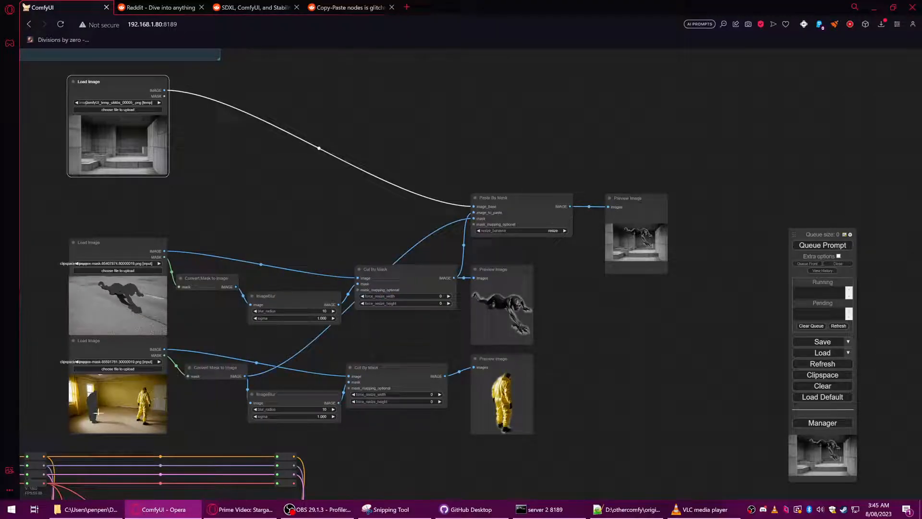
click(816, 245)
scroll(658, 256, up, 5)
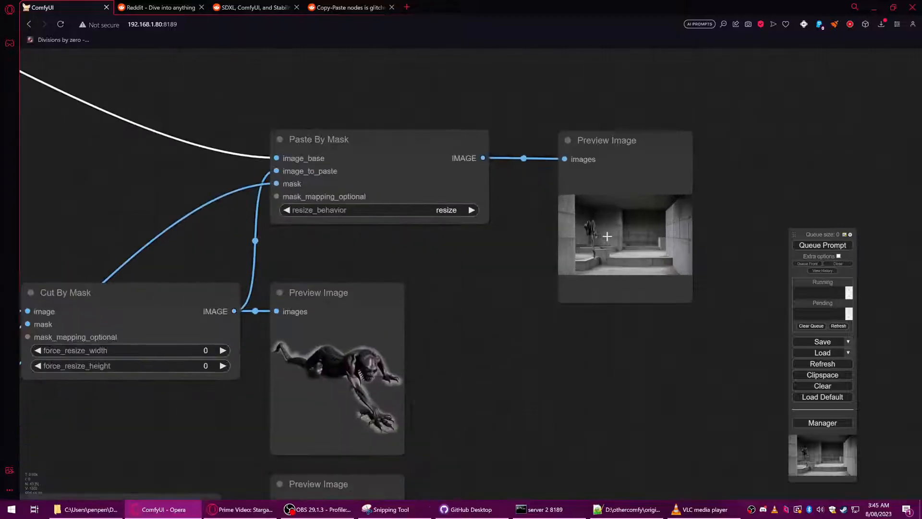
mouse_move(420, 369)
mouse_down()
mouse_move(492, 248)
mouse_move(423, 383)
mouse_up()
scroll(586, 254, down, 7)
scroll(583, 262, down, 6)
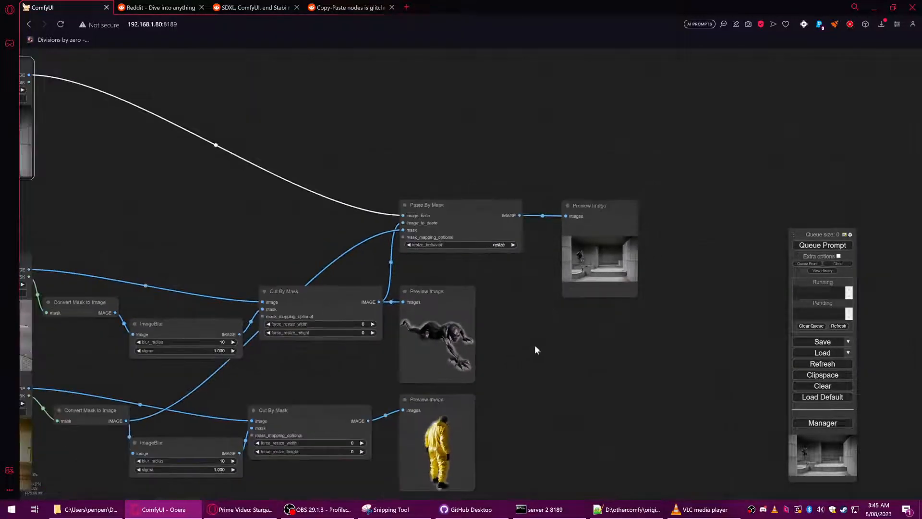
drag(528, 351, 576, 298)
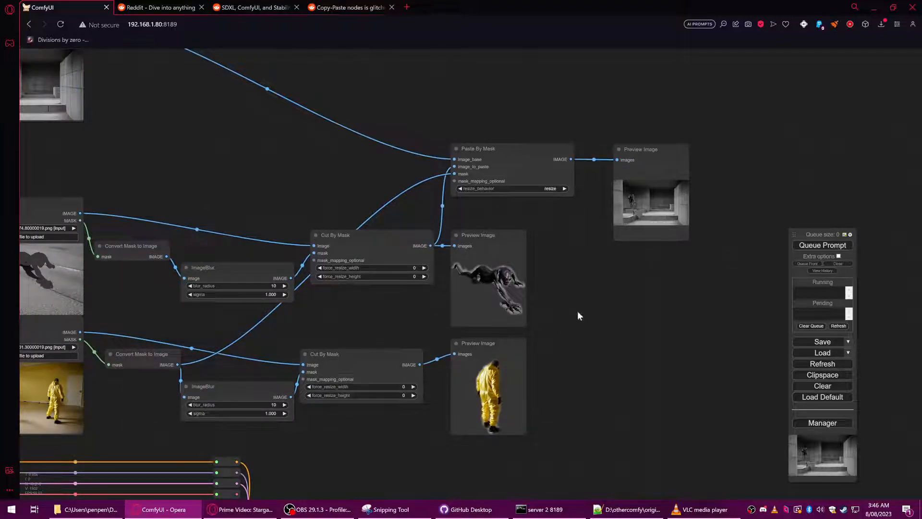
Set Paste By Mask's resize_behavior to keep_ratio_fill and queue the prompt.
drag(628, 249, 499, 315)
scroll(503, 257, up, 10)
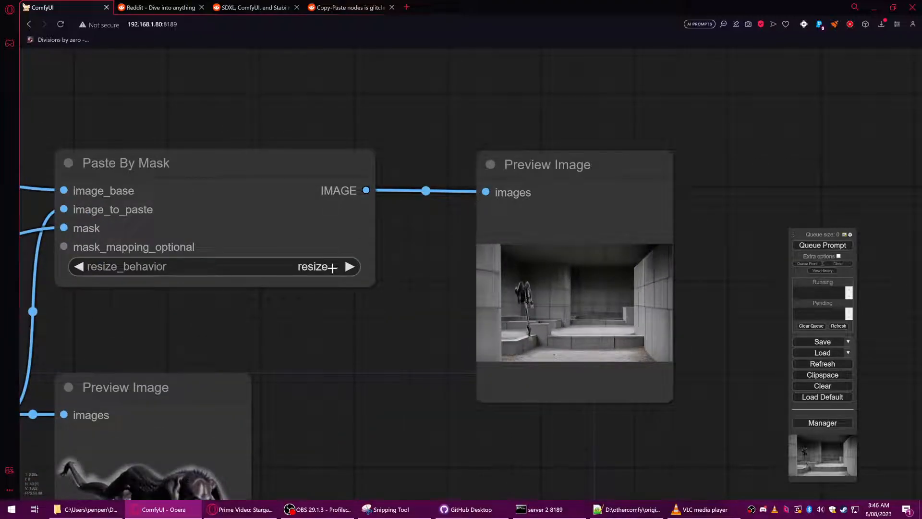
click(344, 268)
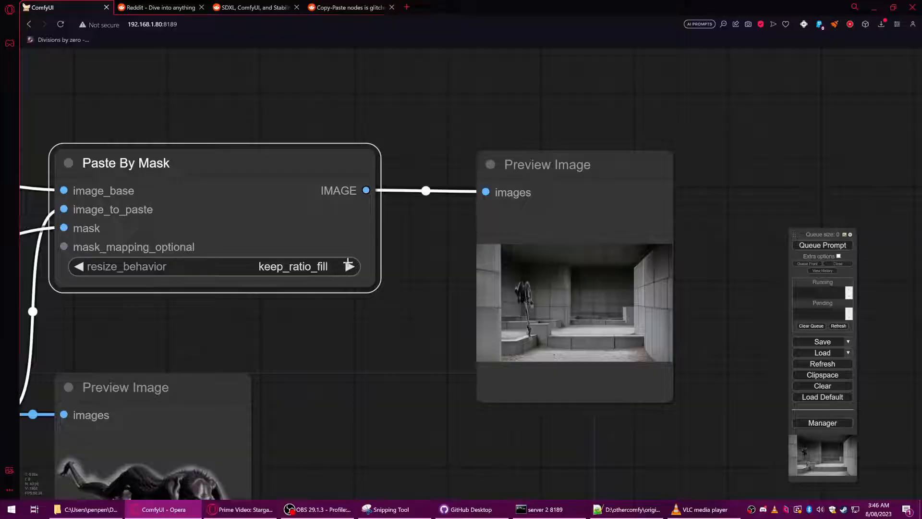
key(ctrl+Return)
Set Paste By Mask's resize_behavior to keep_ratio_fit and queue the prompt again.
click(295, 268)
click(289, 282)
click(821, 246)
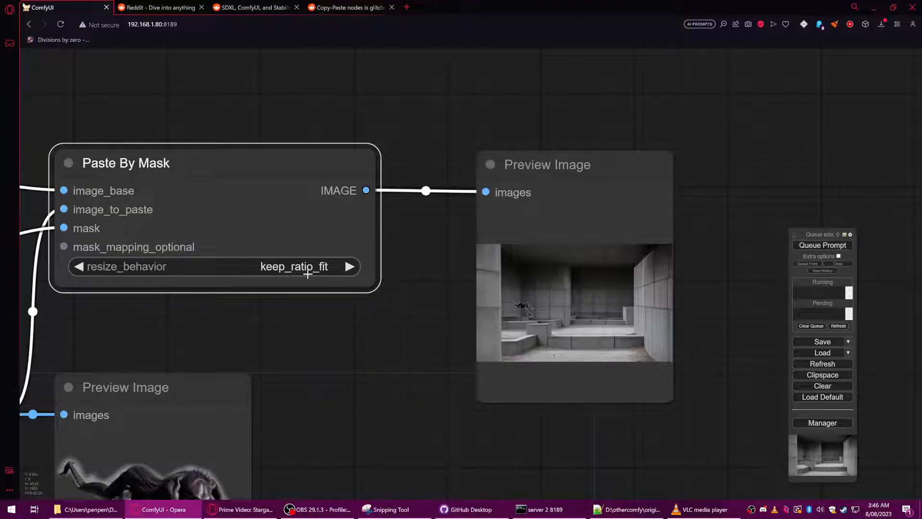
Set Paste By Mask's resize_behavior to source_size and queue the prompt.
click(307, 272)
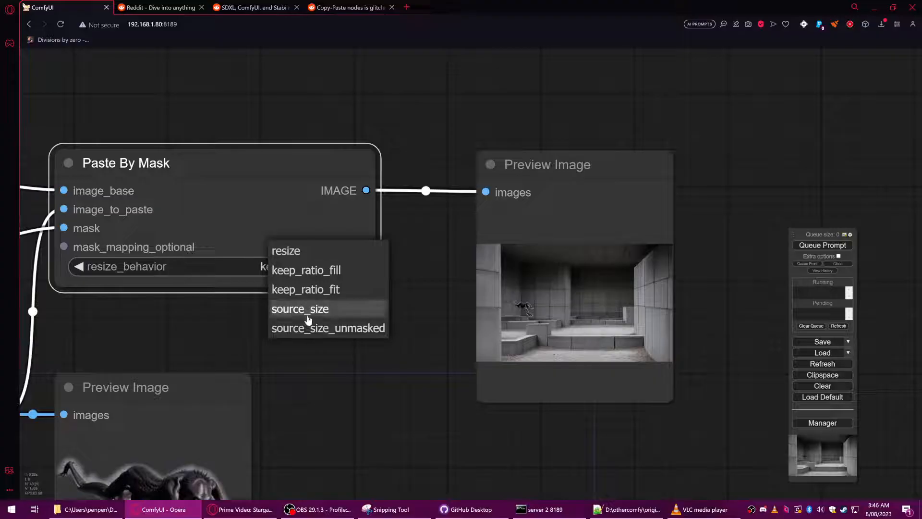
click(316, 314)
click(822, 245)
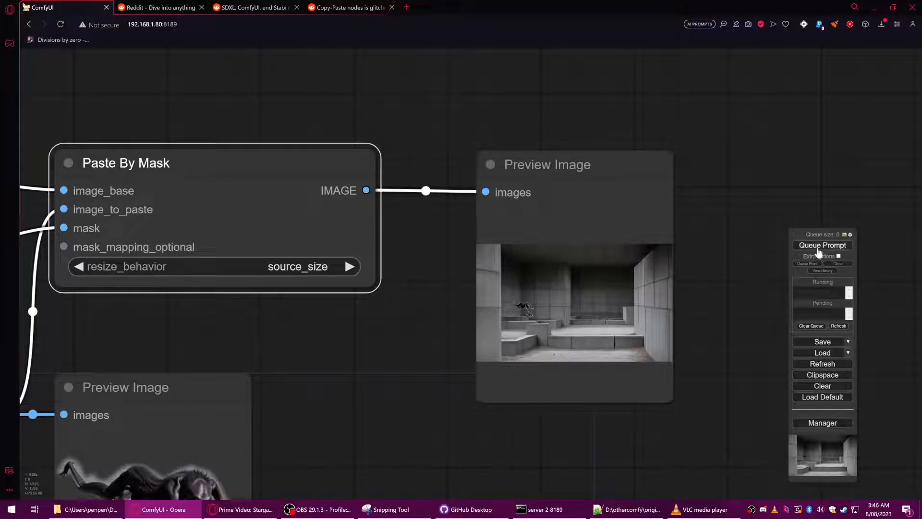
Set Paste By Mask's resize_behavior to source_size_unmasked and queue the prompt to compare the composite.
click(310, 268)
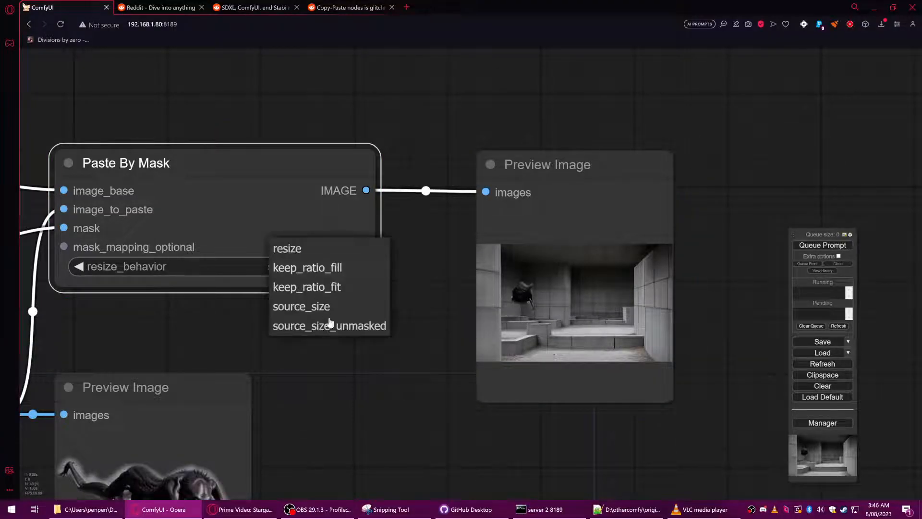
click(323, 326)
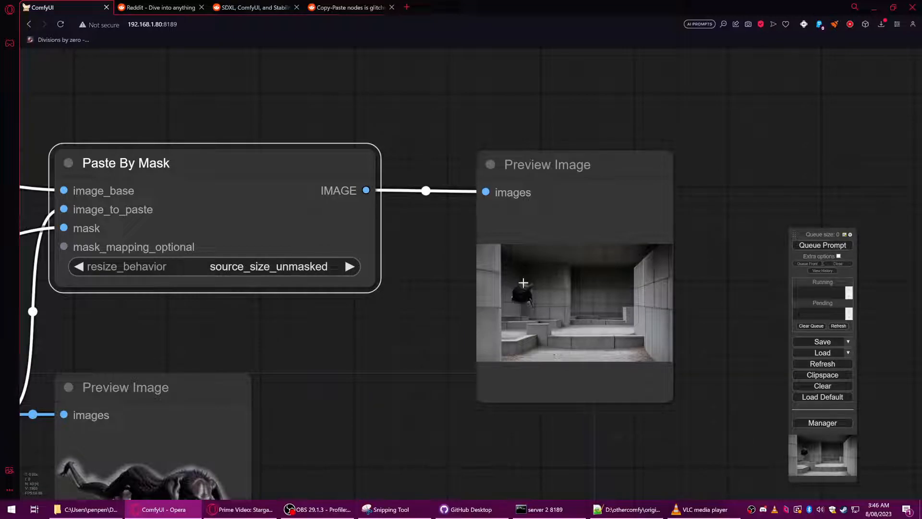
click(827, 246)
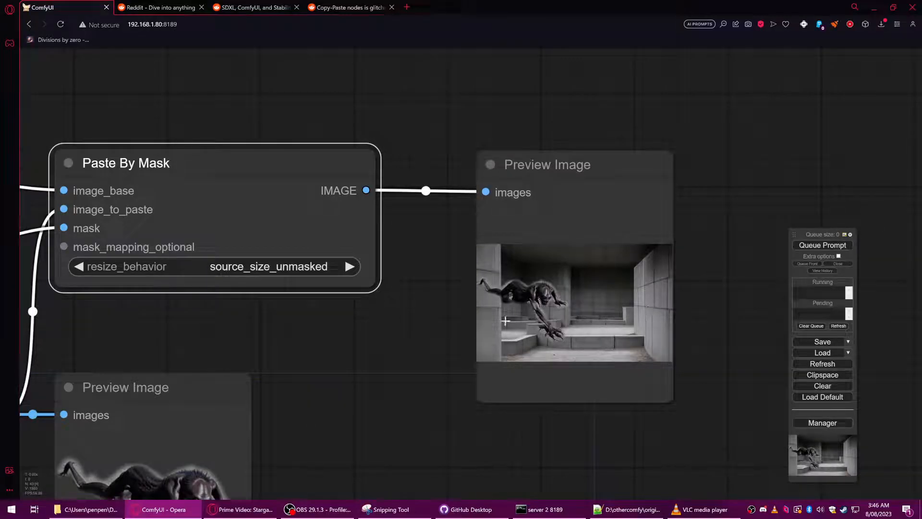
Switch Paste By Mask's resize_behavior through source_size and keep_ratio_fit to keep_ratio_fill, and queue the prompt.
click(304, 266)
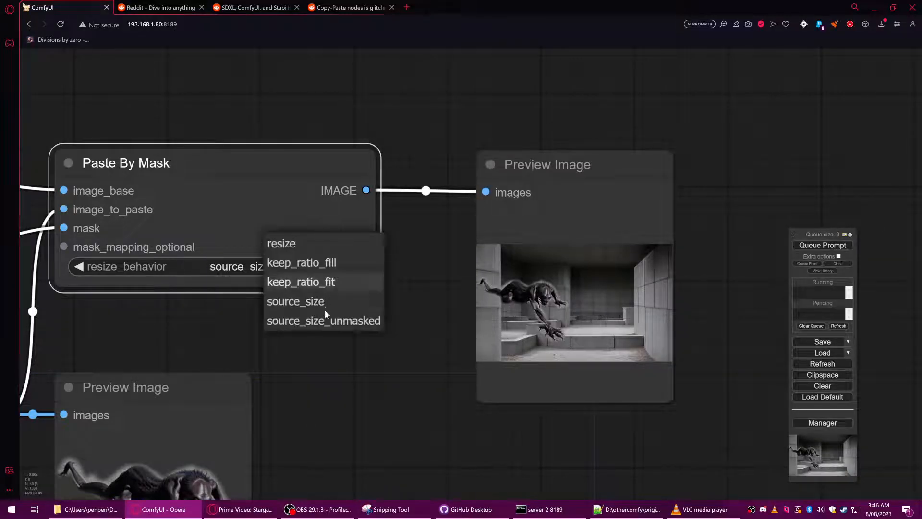
click(319, 303)
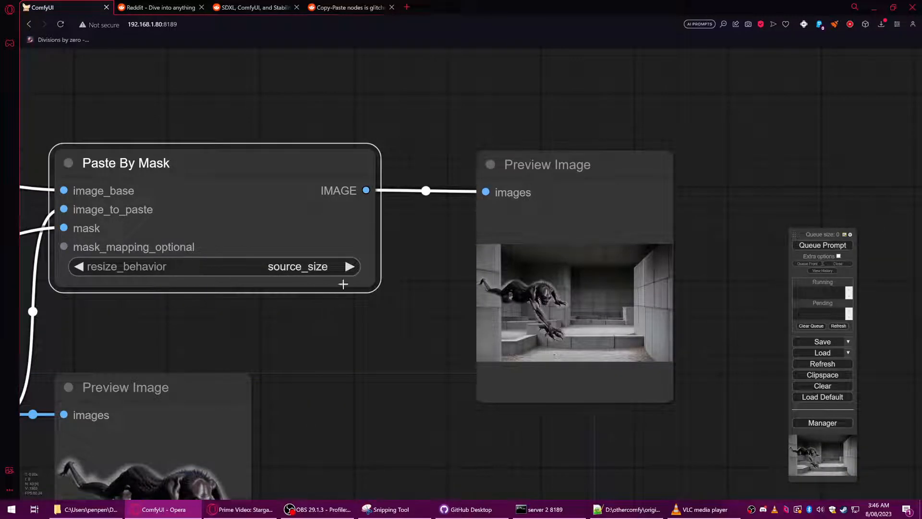
click(315, 268)
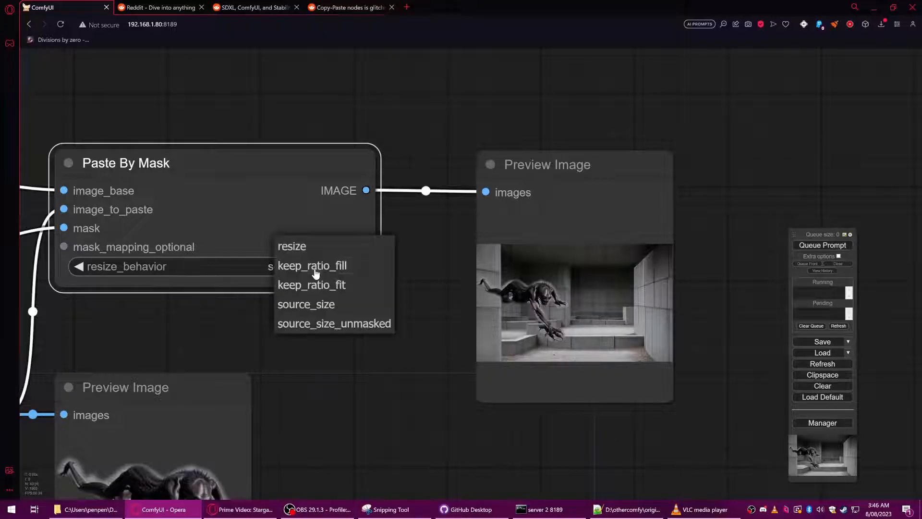
click(340, 288)
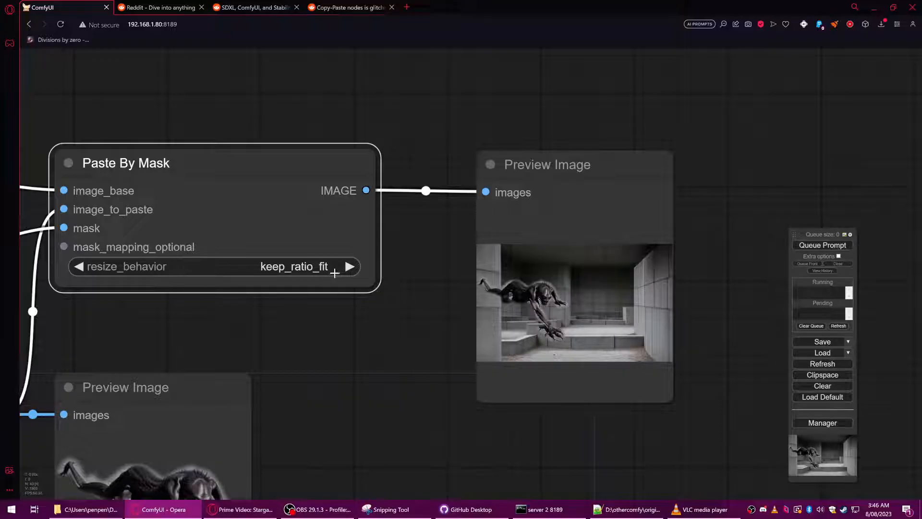
click(334, 273)
click(342, 271)
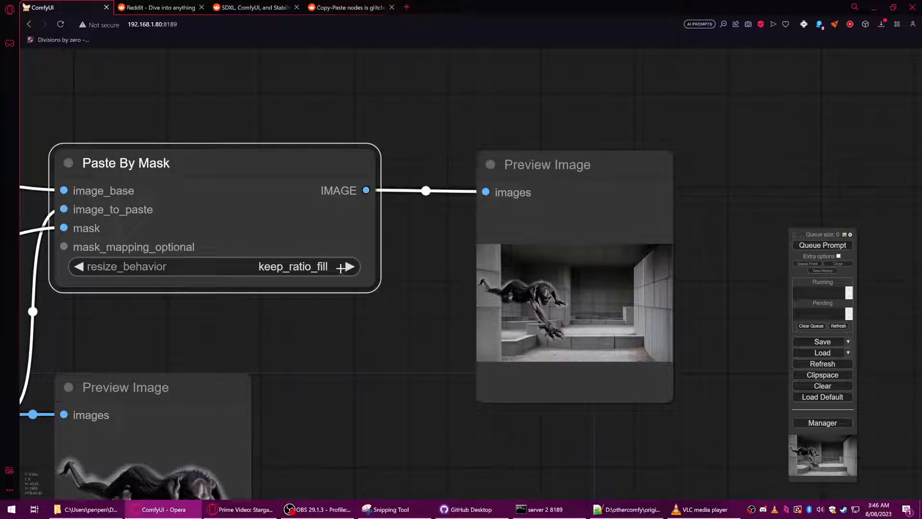
click(833, 246)
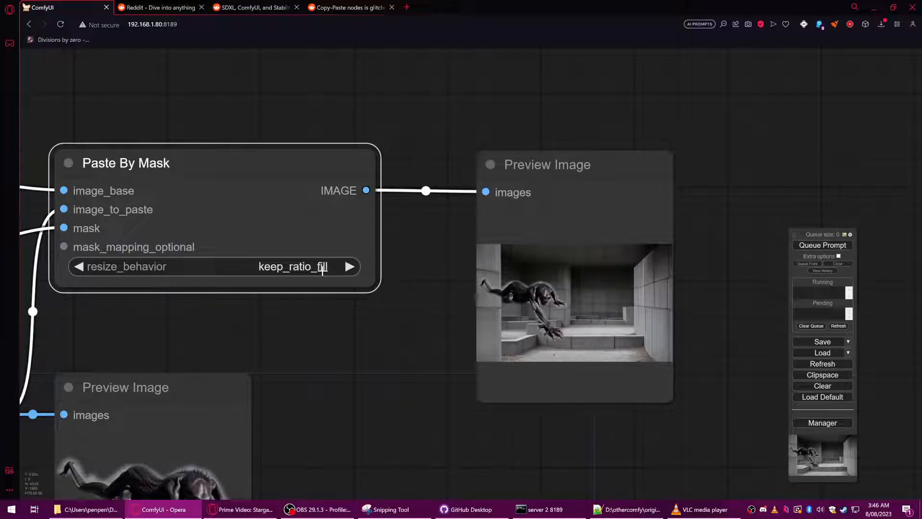
Set Paste By Mask's resize_behavior to resize and queue the prompt.
click(320, 267)
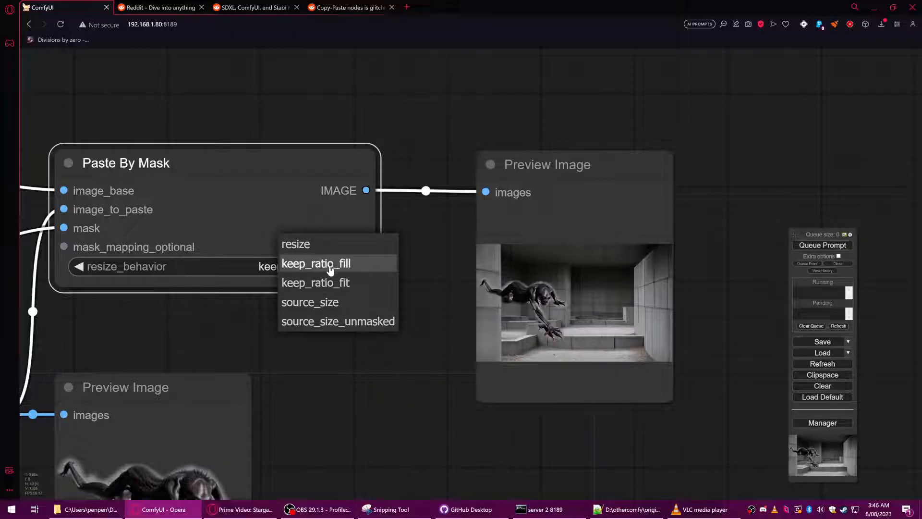
click(322, 244)
click(816, 245)
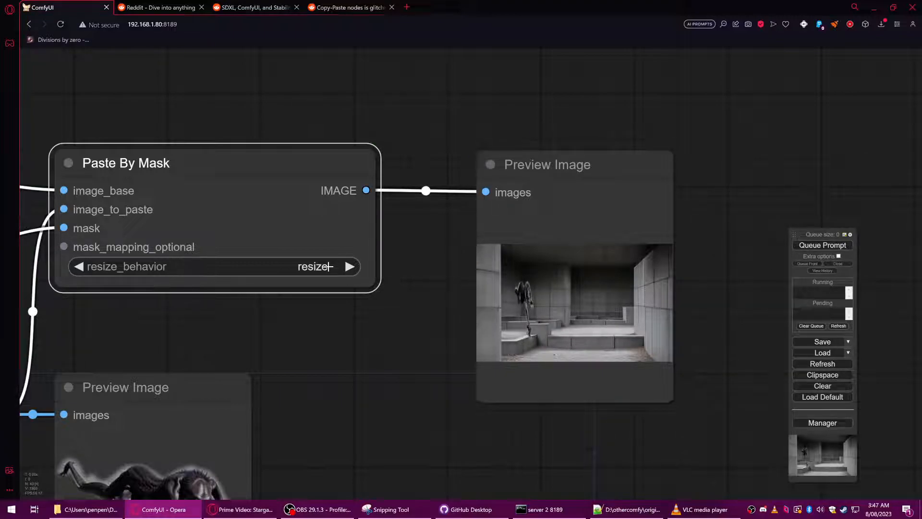
Set Paste By Mask's resize_behavior back to source_size_unmasked and queue the prompt again.
scroll(317, 336, down, 7)
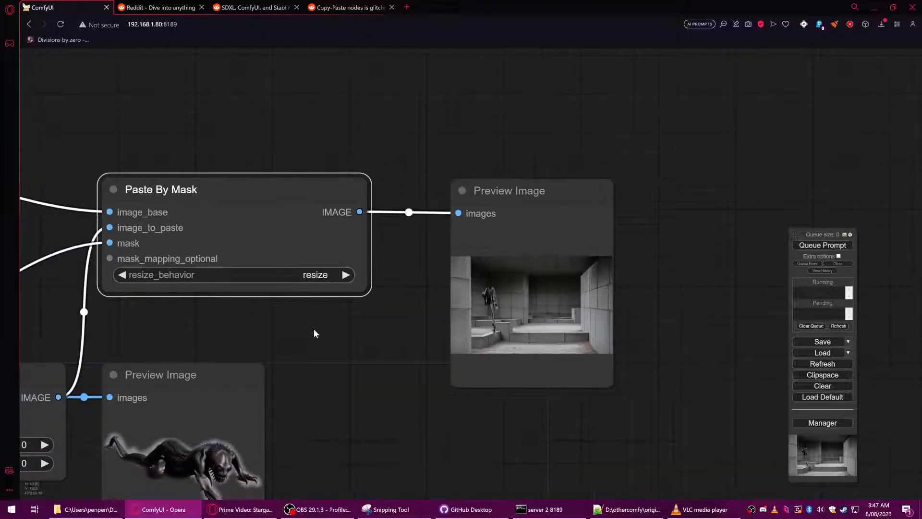
drag(322, 341, 668, 311)
scroll(572, 293, down, 3)
click(656, 243)
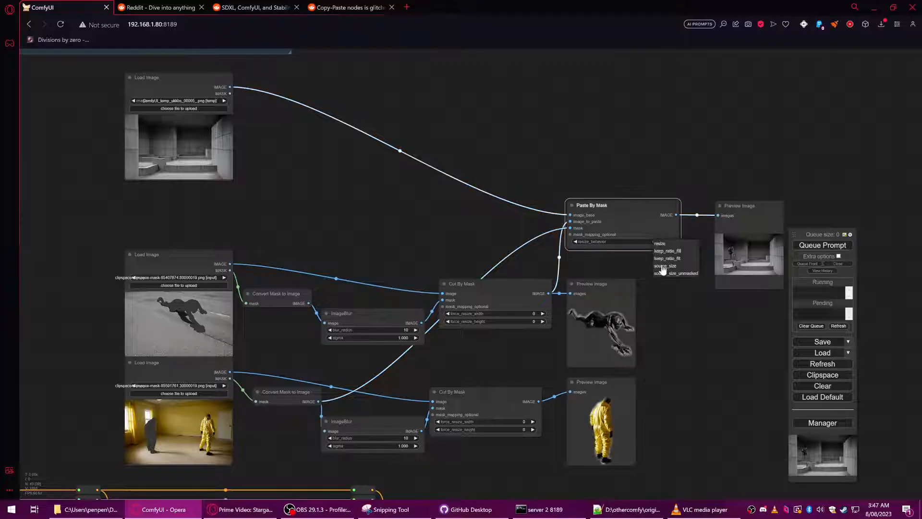
click(668, 272)
click(819, 245)
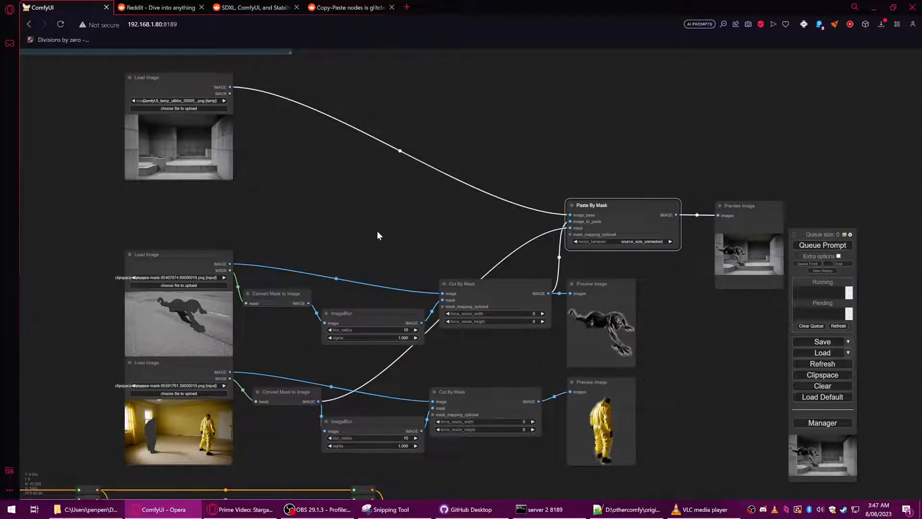
Clone the concrete room's Load Image node and stack the copy directly below the original.
drag(282, 212, 391, 212)
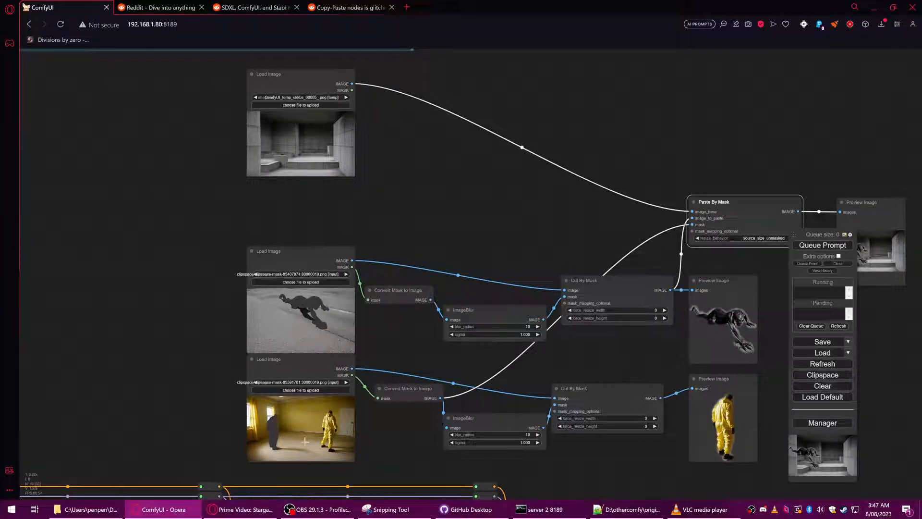
scroll(334, 240, up, 2)
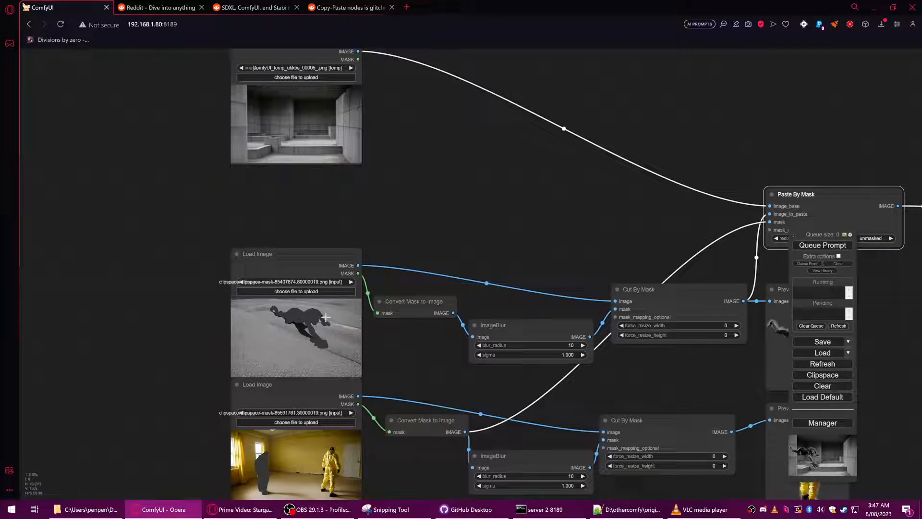
drag(317, 197, 314, 242)
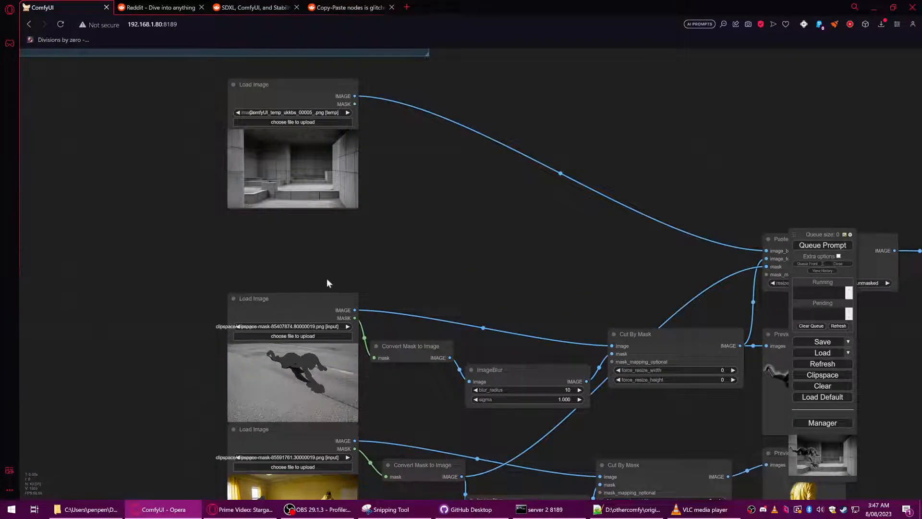
right_click(359, 237)
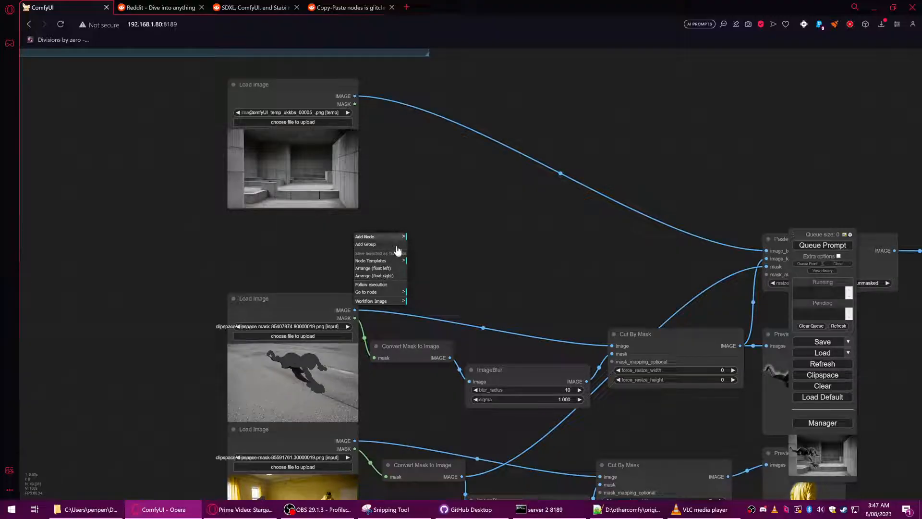
click(295, 230)
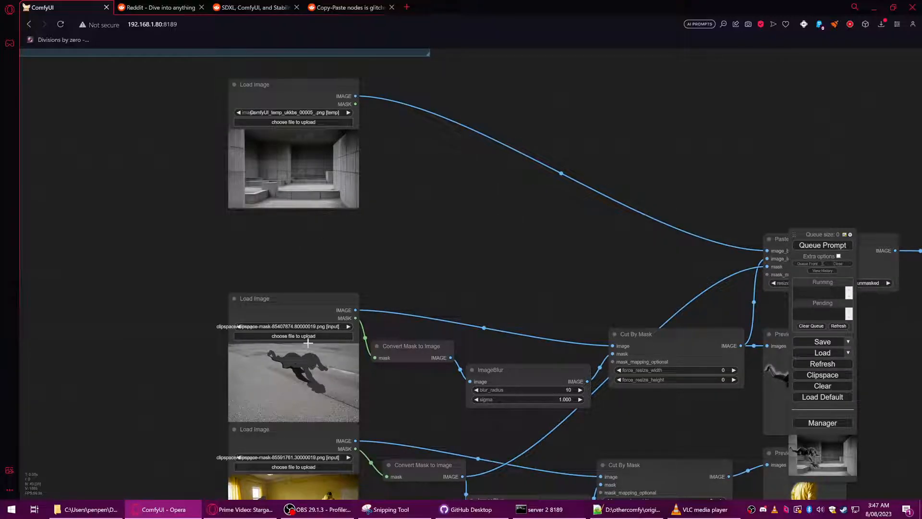
right_click(286, 174)
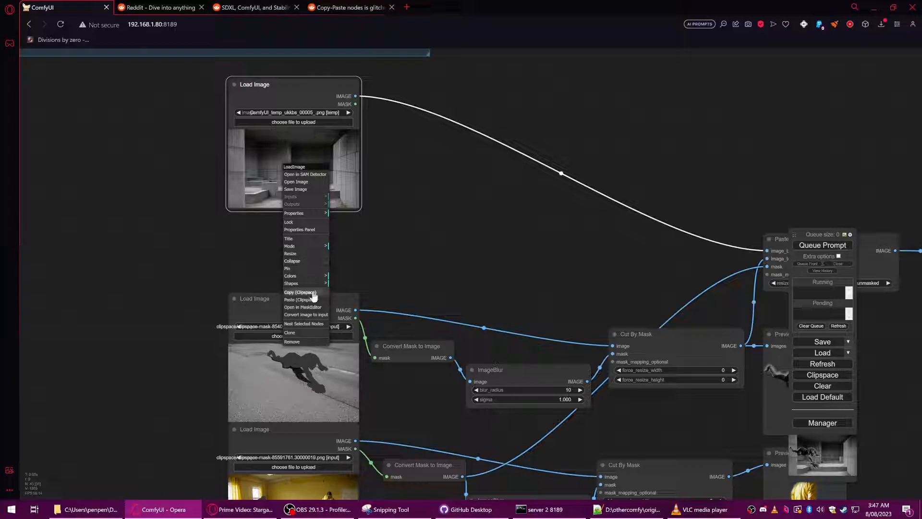
click(293, 335)
mouse_move(294, 88)
mouse_down()
mouse_move(292, 193)
mouse_move(295, 74)
mouse_up()
Paint a small mask in MaskEditor over the floor behind the room's left low wall in the cloned Load Image node, and save it.
right_click(295, 258)
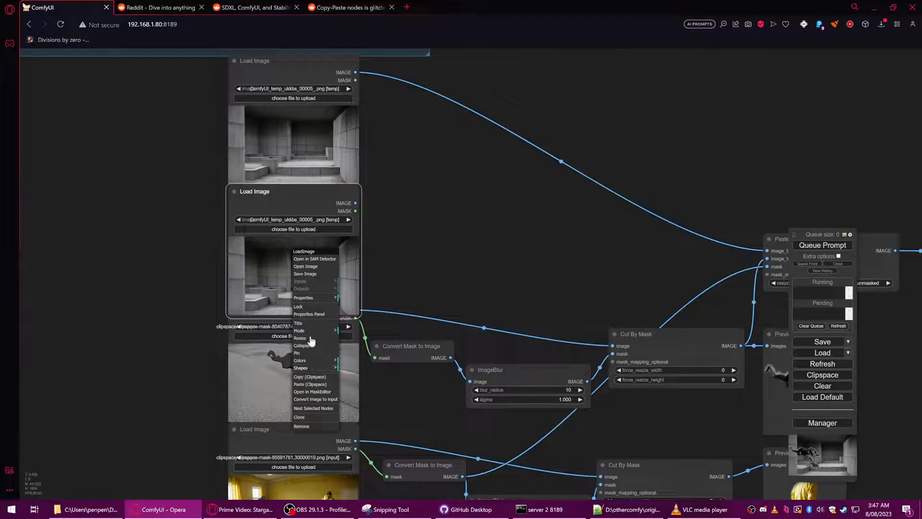
click(317, 392)
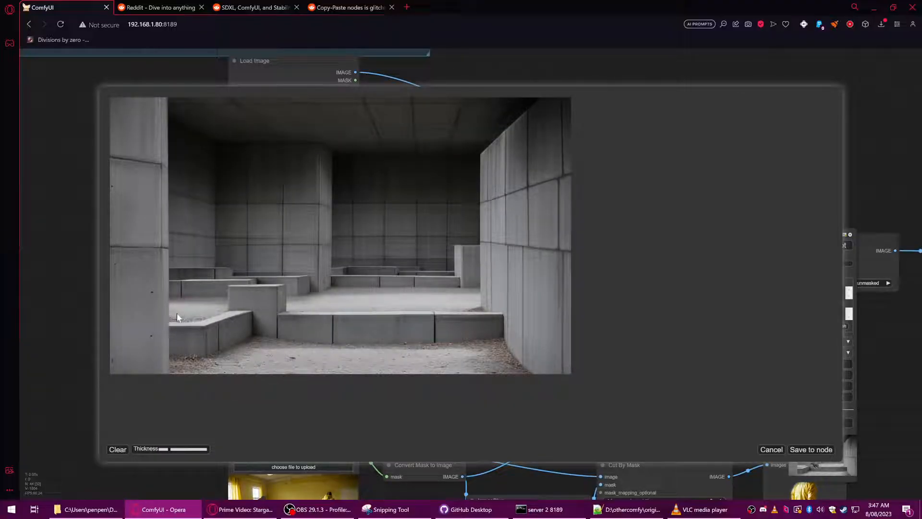
mouse_move(177, 318)
mouse_down()
mouse_move(177, 315)
mouse_move(177, 290)
mouse_move(220, 298)
mouse_move(198, 300)
mouse_move(205, 308)
mouse_move(181, 303)
mouse_move(192, 304)
mouse_move(184, 312)
mouse_move(219, 305)
mouse_move(191, 293)
mouse_move(178, 315)
mouse_up()
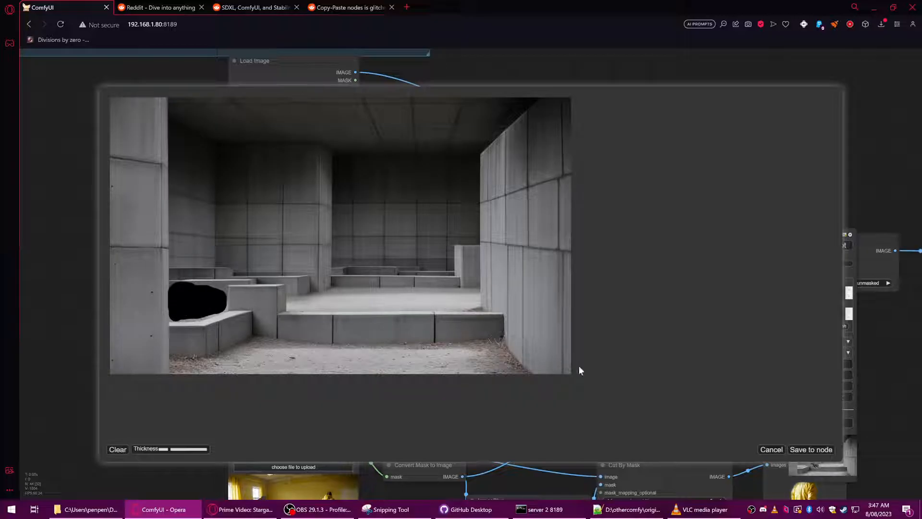
click(815, 450)
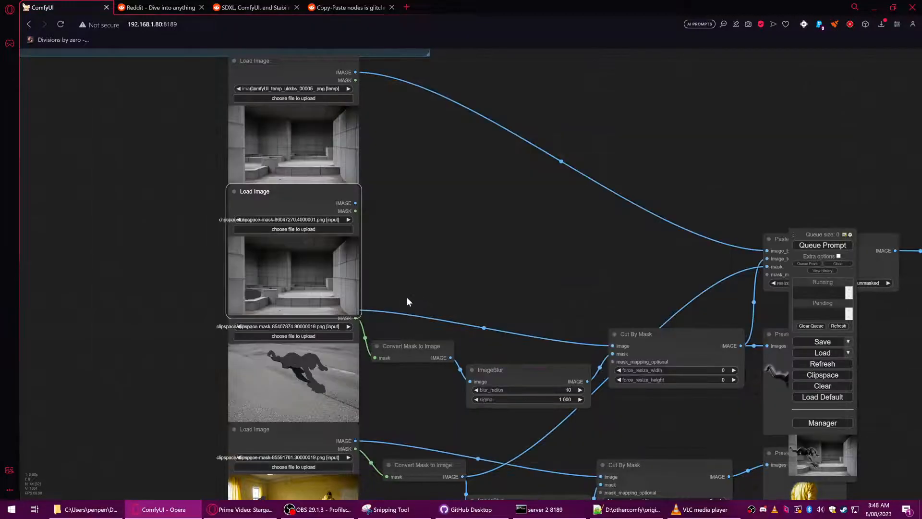
Feed the cloned room's mask through a Convert Mask to Image node into Paste By Mask's mask input, queue the prompt, and inspect the composite.
scroll(412, 299, down, 2)
drag(463, 282, 291, 274)
drag(153, 227, 499, 272)
click(190, 287)
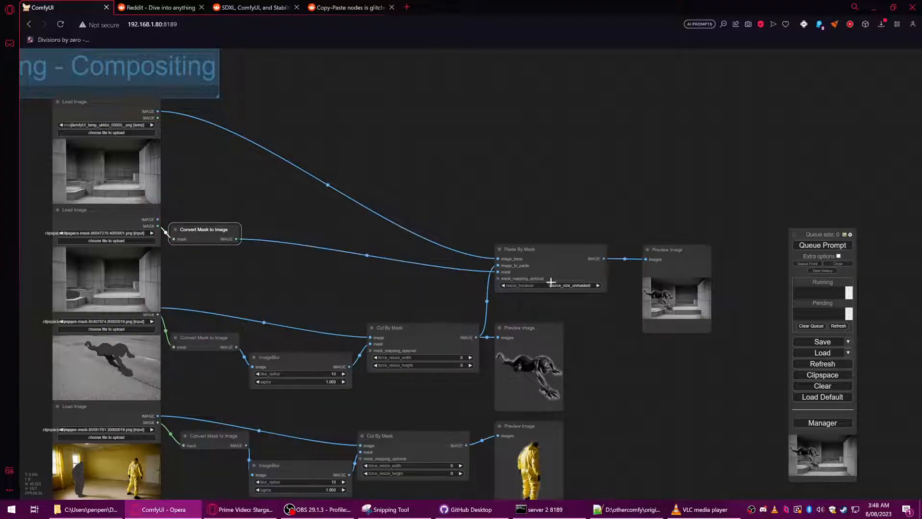
click(803, 247)
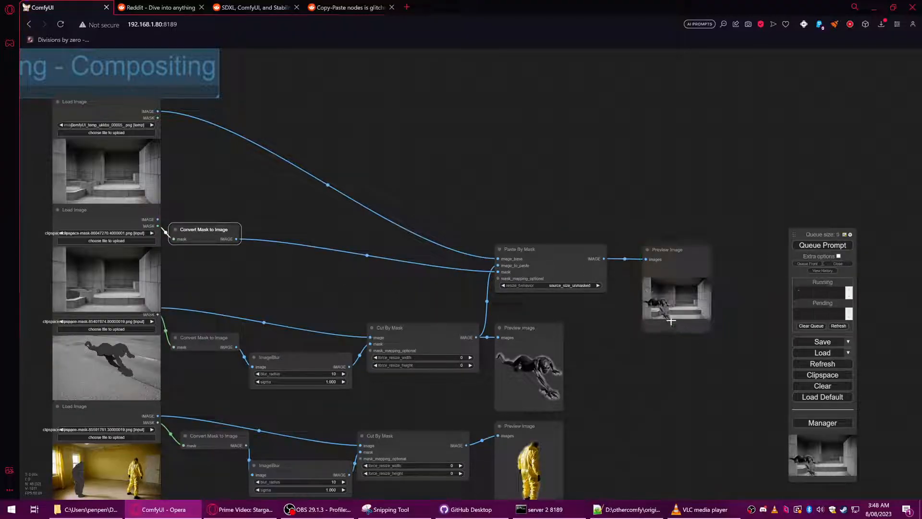
scroll(660, 308, up, 10)
scroll(659, 299, up, 3)
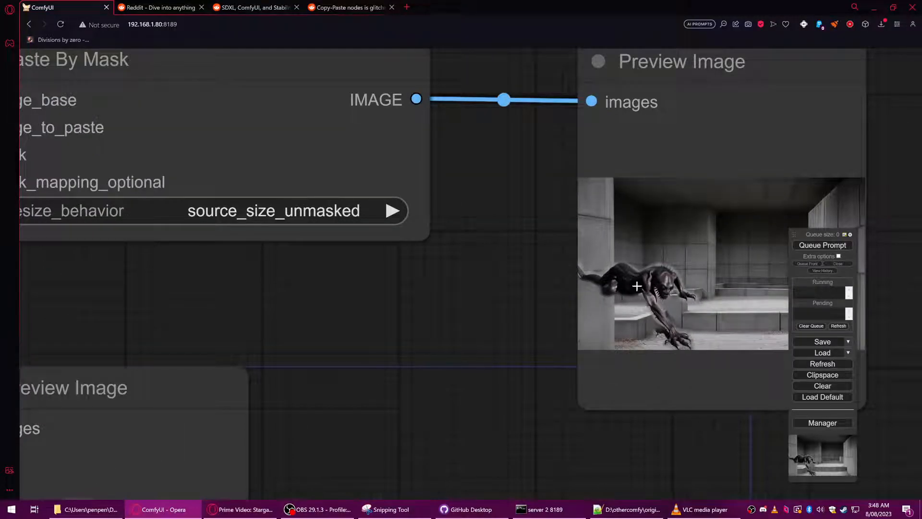
Set Paste By Mask's resize_behavior to source_size and queue the prompt with the new room mask.
click(356, 218)
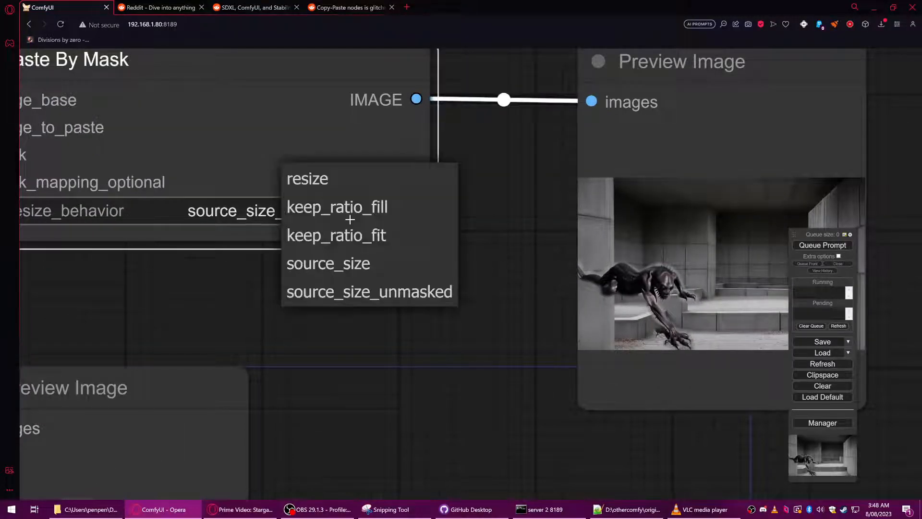
click(338, 269)
click(823, 246)
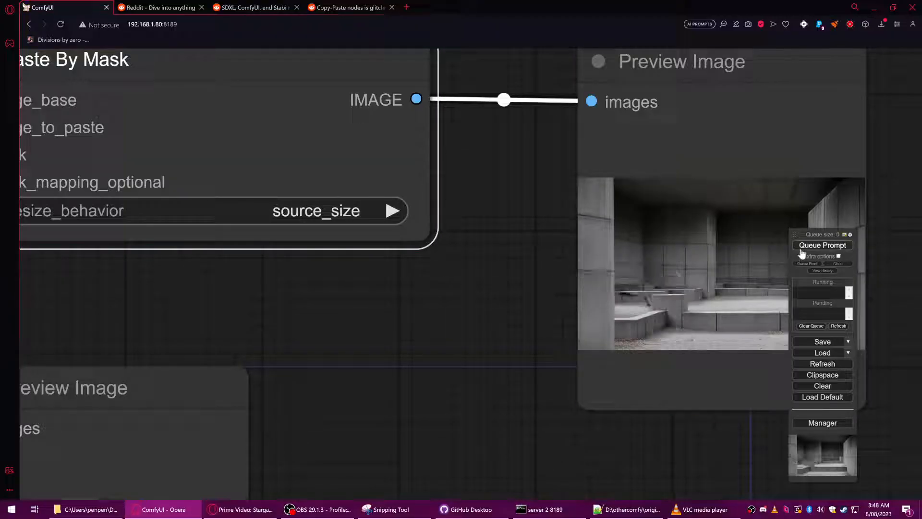
Set Paste By Mask's resize_behavior to keep_ratio_fill, queue the prompt, and inspect the pasted monster up close.
click(336, 215)
click(303, 204)
click(833, 245)
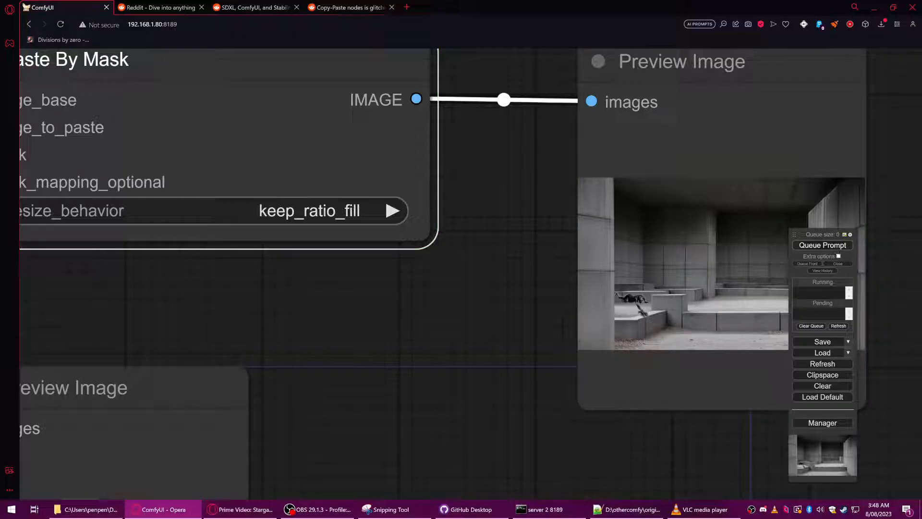
scroll(629, 310, up, 10)
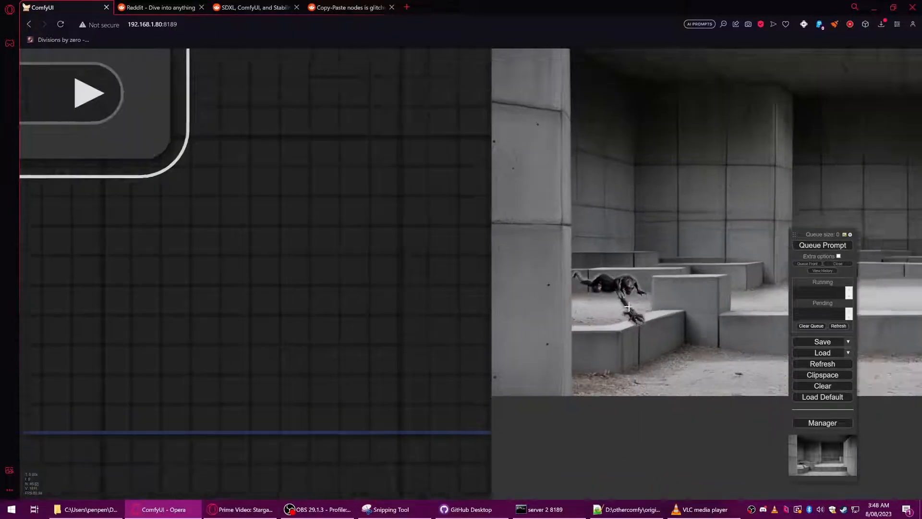
scroll(628, 308, down, 5)
Return Paste By Mask's resize_behavior to source_size_unmasked.
click(299, 207)
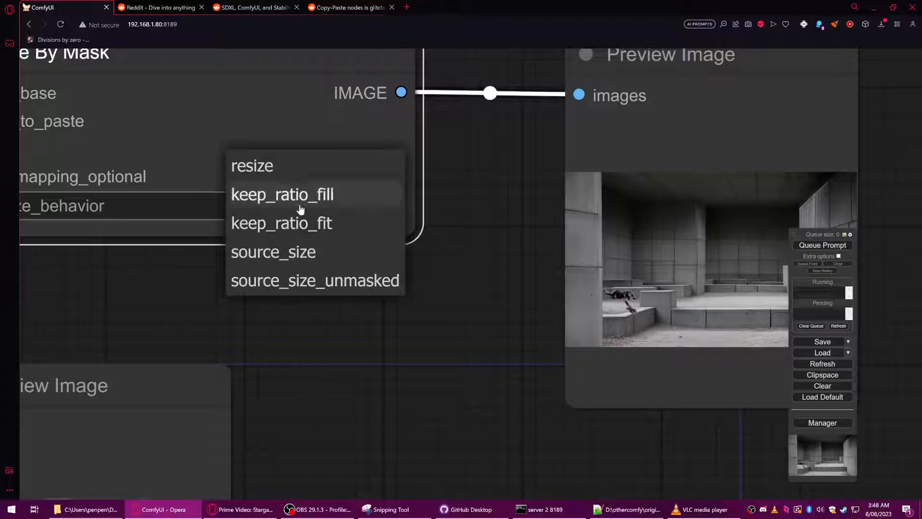
click(332, 280)
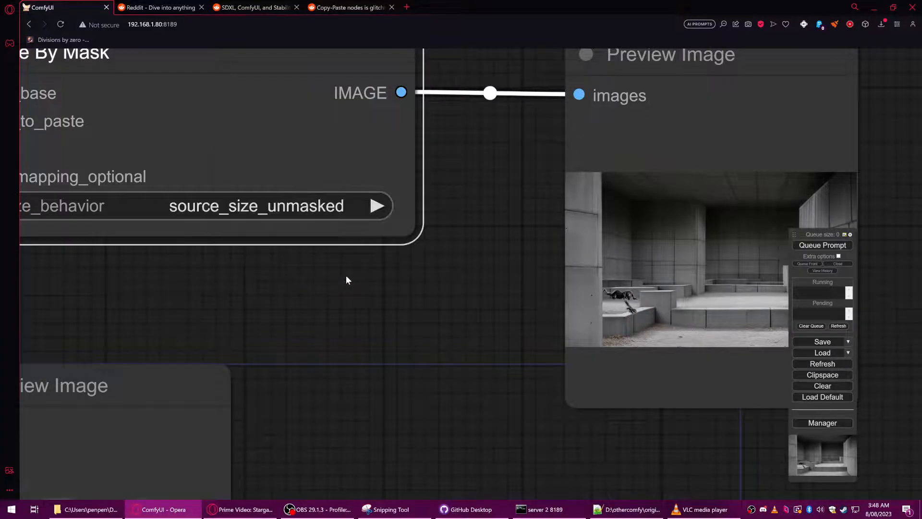
Queue the prompt with Paste By Mask on source_size_unmasked, switch resize_behavior to source_size, and queue again to compare.
click(815, 248)
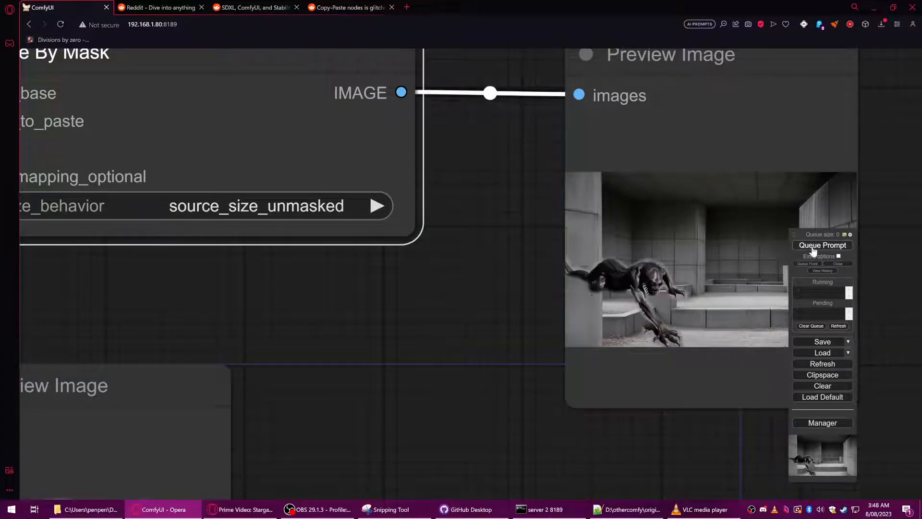
click(346, 215)
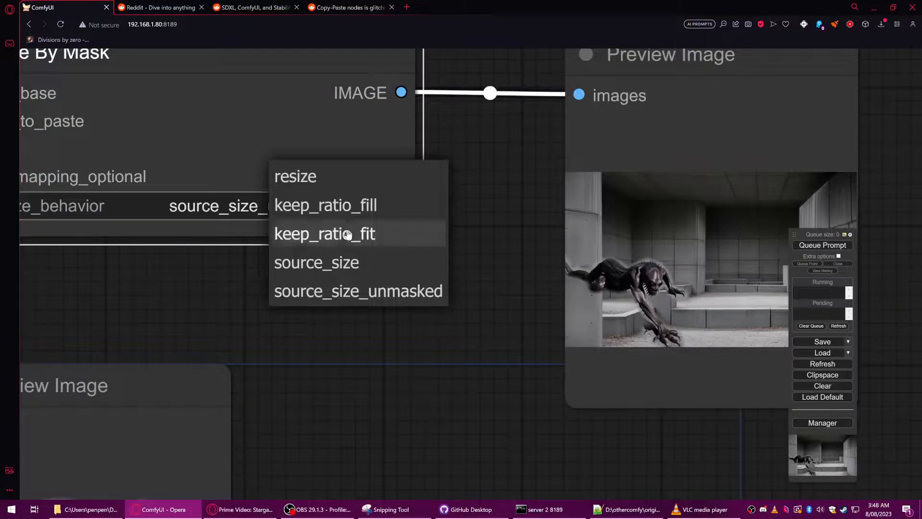
click(334, 261)
click(816, 246)
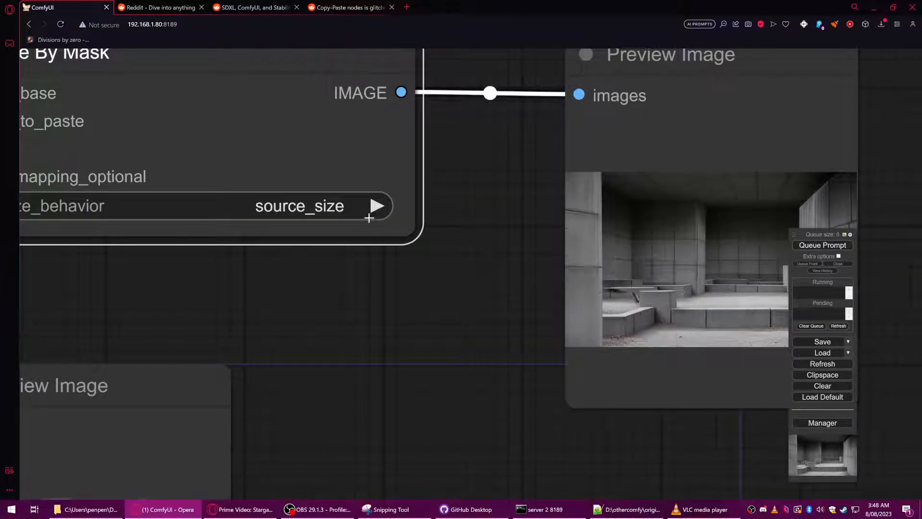
scroll(494, 267, down, 12)
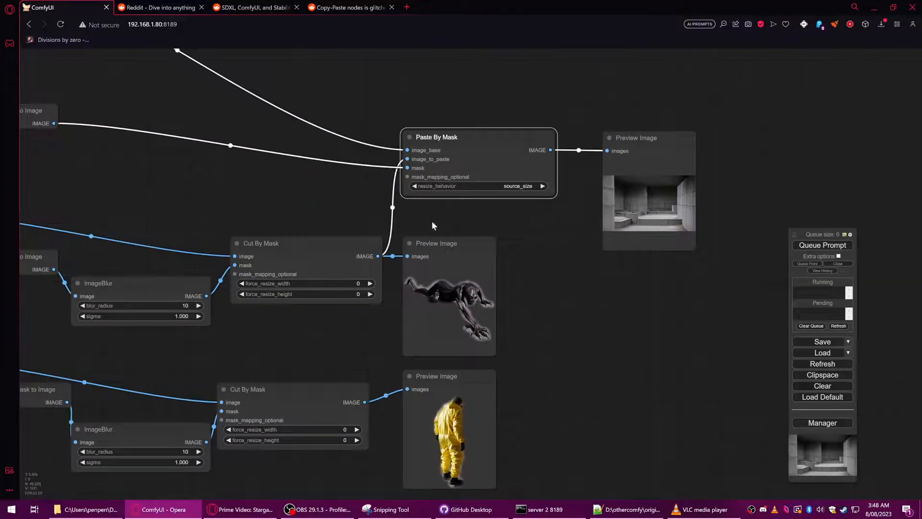
Move the monster's Cut By Mask node up slightly, set its force_resize_width to 459, and queue the prompt.
drag(320, 289, 285, 270)
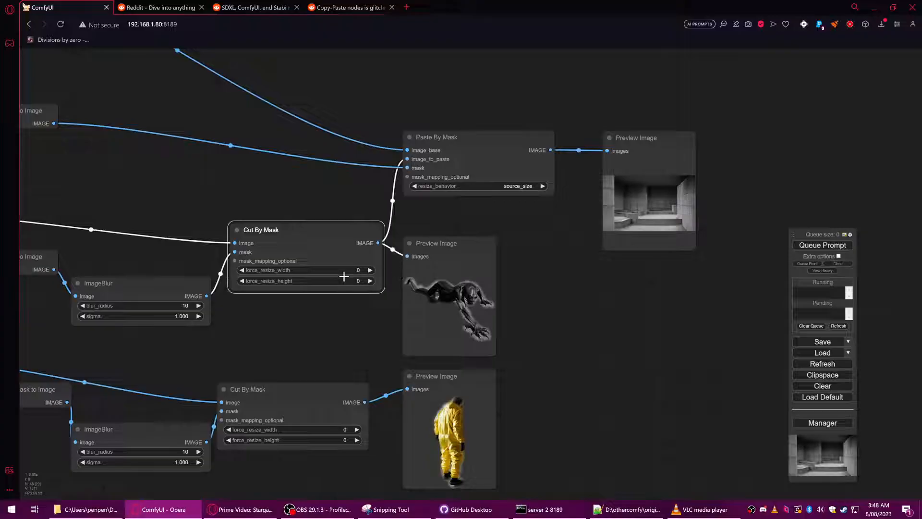
drag(321, 270, 267, 270)
drag(365, 270, 444, 265)
click(800, 244)
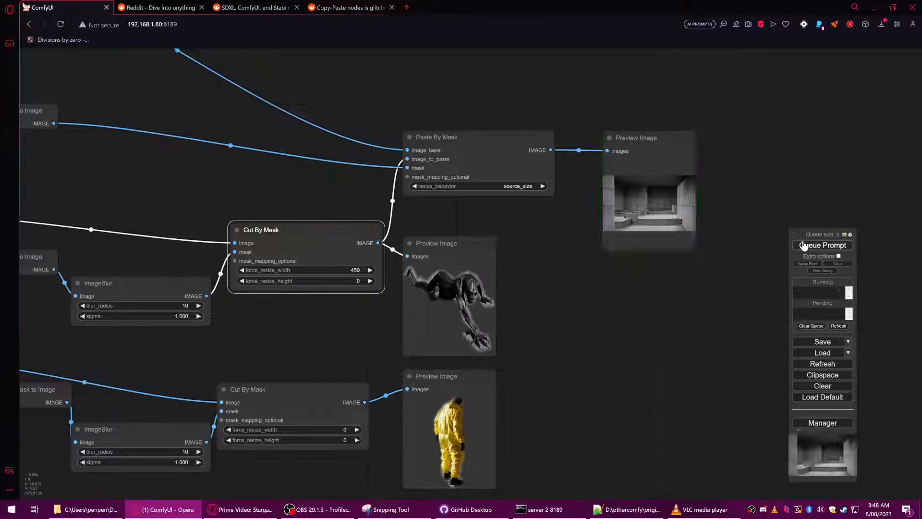
Set the monster Cut By Mask's force_resize_height to 213 and force_resize_width to 298, then queue the prompt.
drag(353, 281, 429, 280)
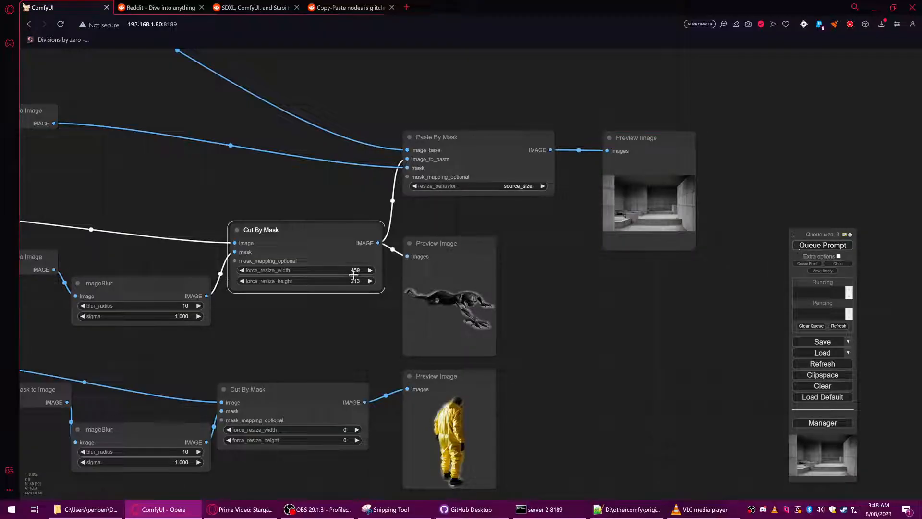
drag(338, 274, 309, 275)
click(807, 246)
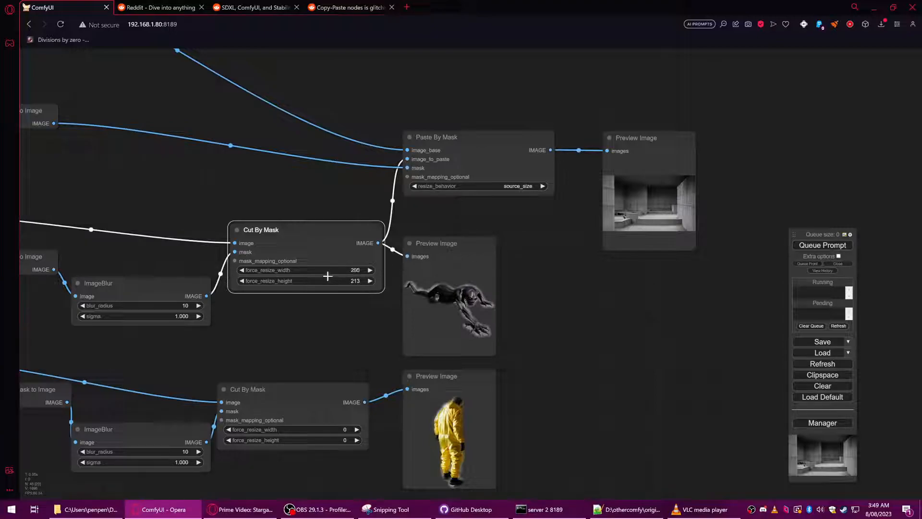
Reduce the monster cut-out's forced size to 286 wide and 176 high, queue the prompt, and inspect the composite.
drag(336, 280, 328, 281)
click(822, 245)
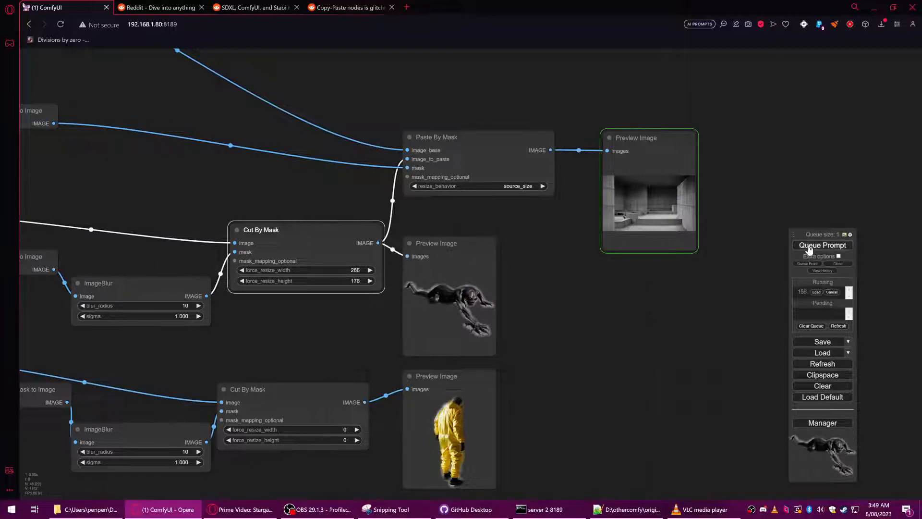
scroll(650, 230, up, 18)
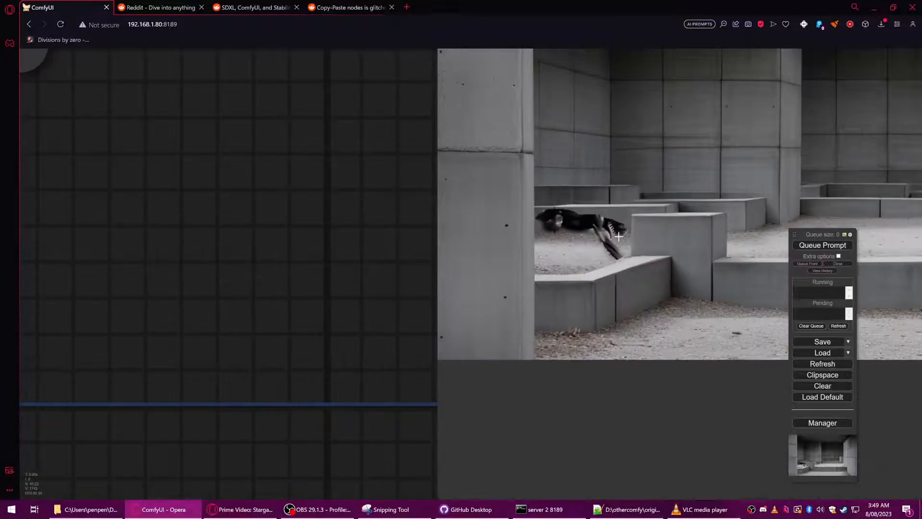
scroll(592, 233, down, 18)
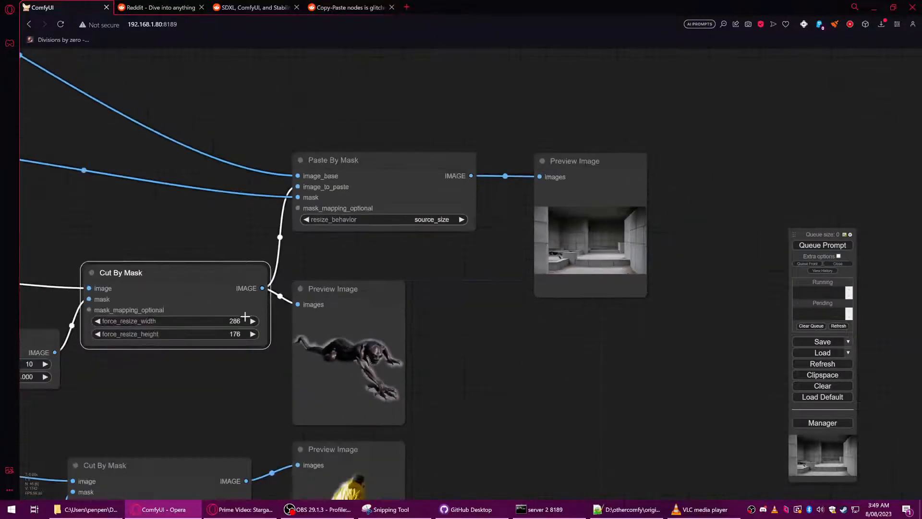
Lower the monster Cut By Mask's force_resize_width to 165, queue the prompt, and inspect the pasted monster up close.
drag(219, 322, 197, 327)
click(812, 263)
scroll(579, 256, up, 15)
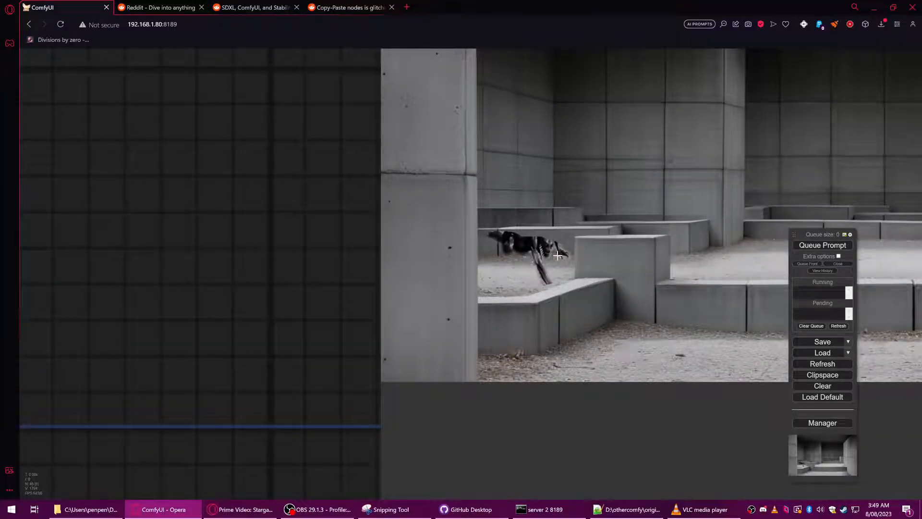
scroll(561, 253, down, 15)
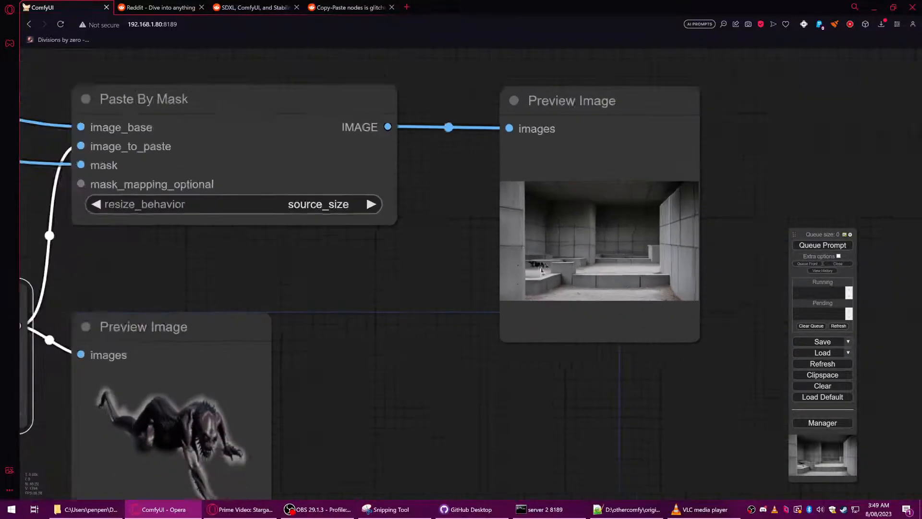
Reset force_resize_width and force_resize_height on the monster's Cut By Mask node to 0.
scroll(536, 278, down, 1)
drag(486, 310, 596, 291)
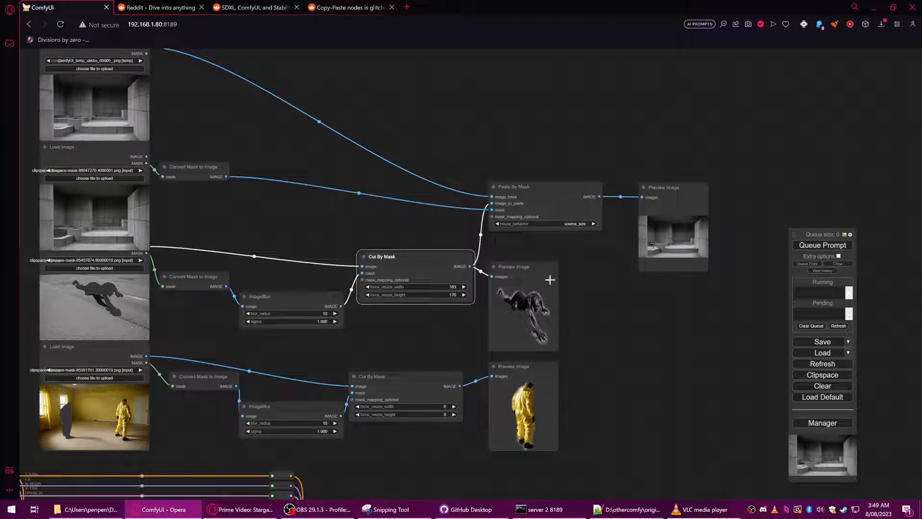
click(451, 289)
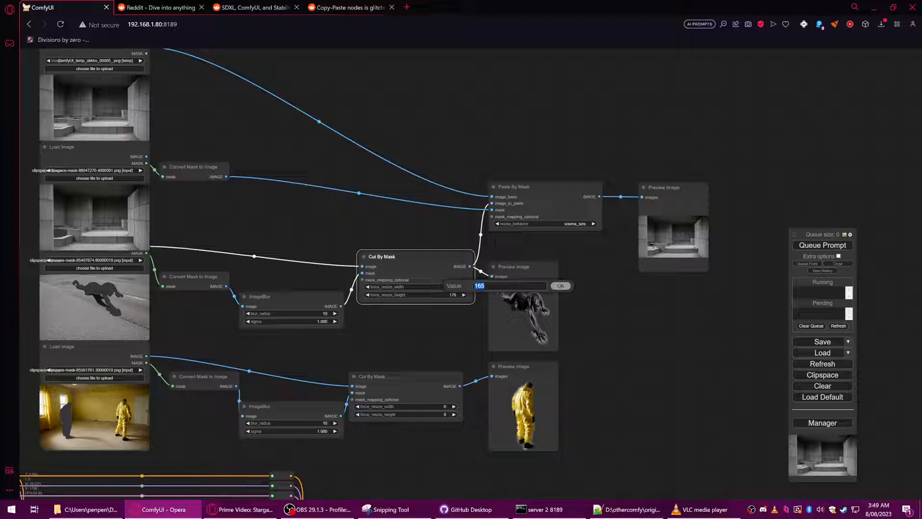
click(560, 287)
click(454, 294)
text(0)
click(571, 295)
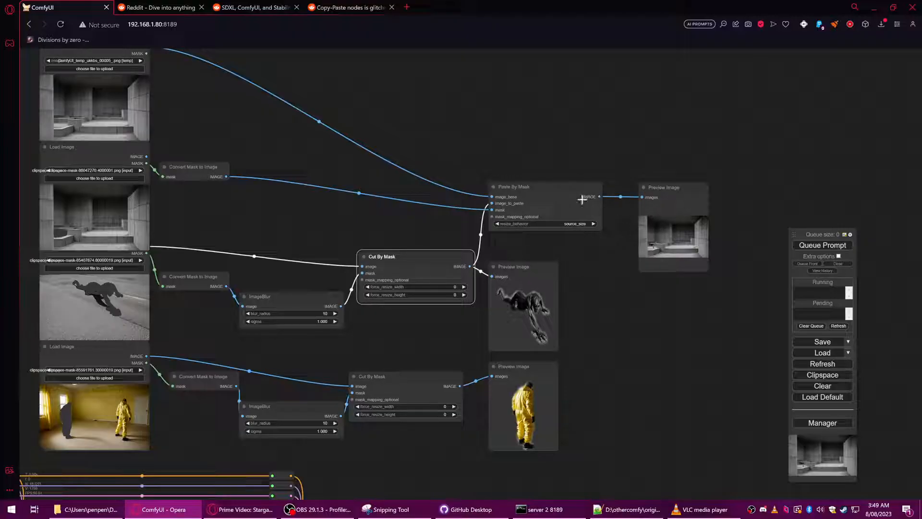
Set Paste By Mask's resize_behavior to keep_ratio_fill, queue the prompt, and inspect the monster in the composite preview.
drag(325, 228, 379, 249)
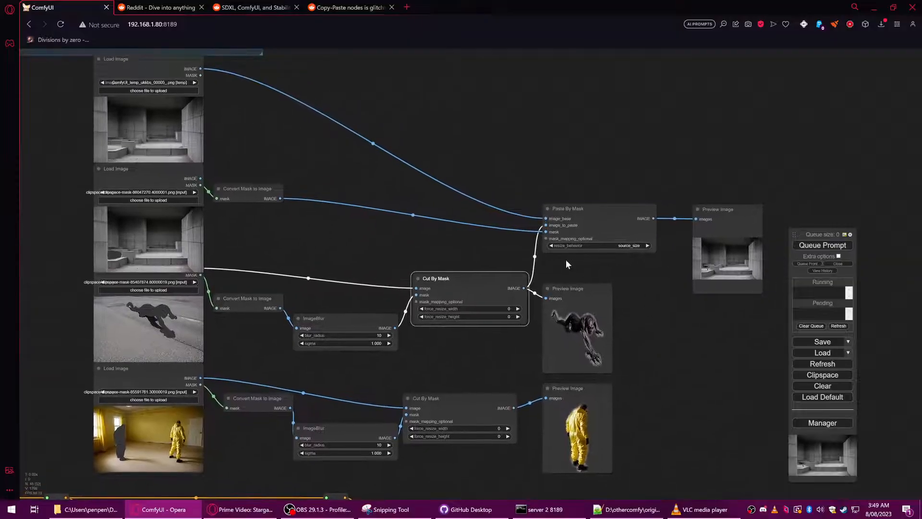
drag(264, 244, 263, 267)
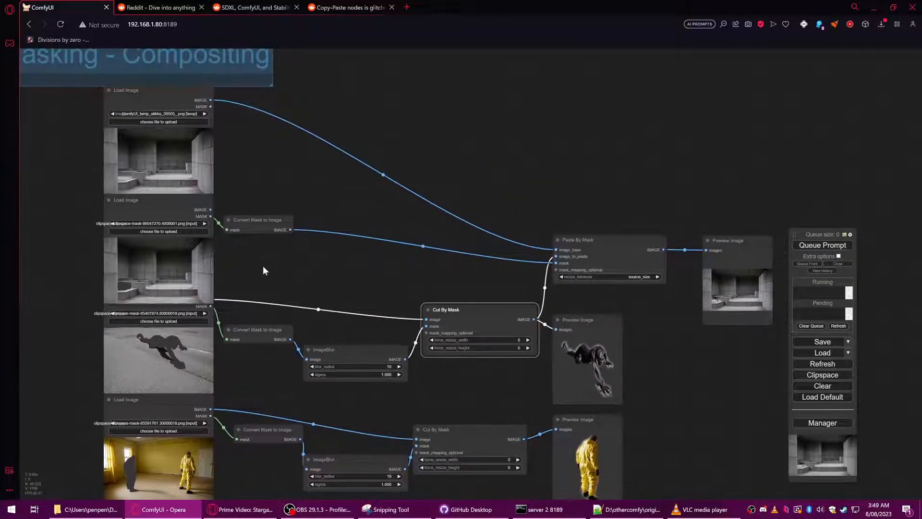
drag(399, 285, 336, 238)
click(584, 231)
click(600, 240)
click(809, 247)
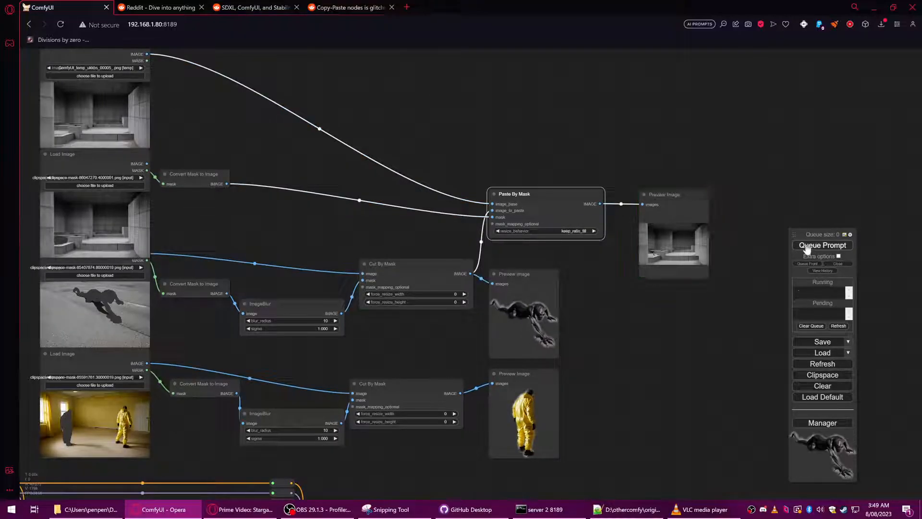
scroll(672, 256, up, 4)
scroll(670, 255, up, 15)
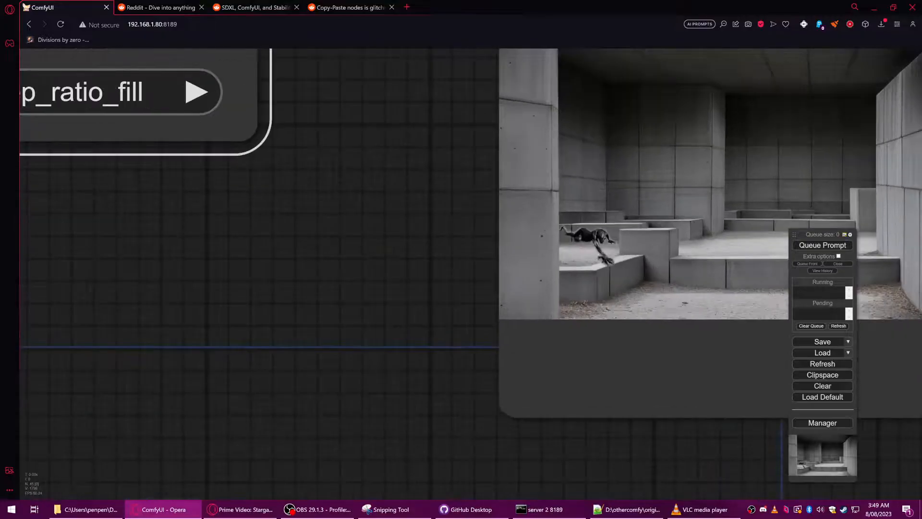
scroll(580, 241, down, 15)
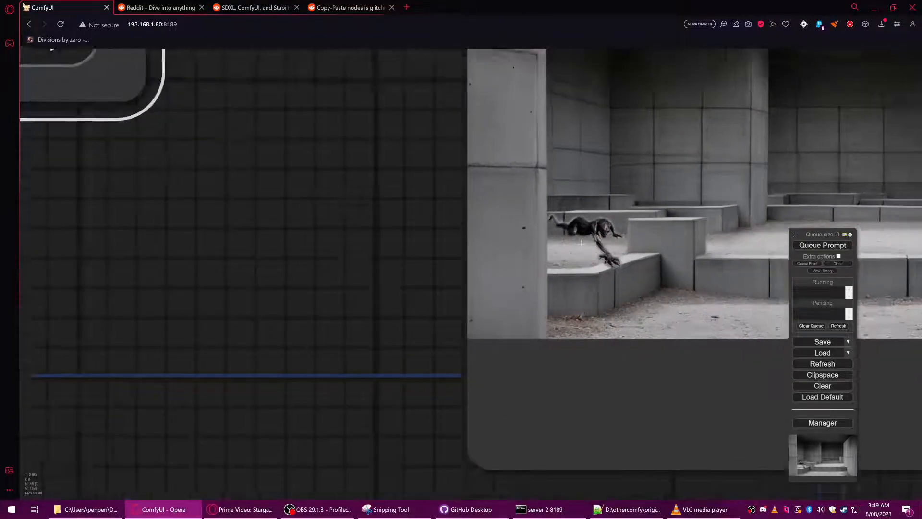
scroll(600, 285, up, 4)
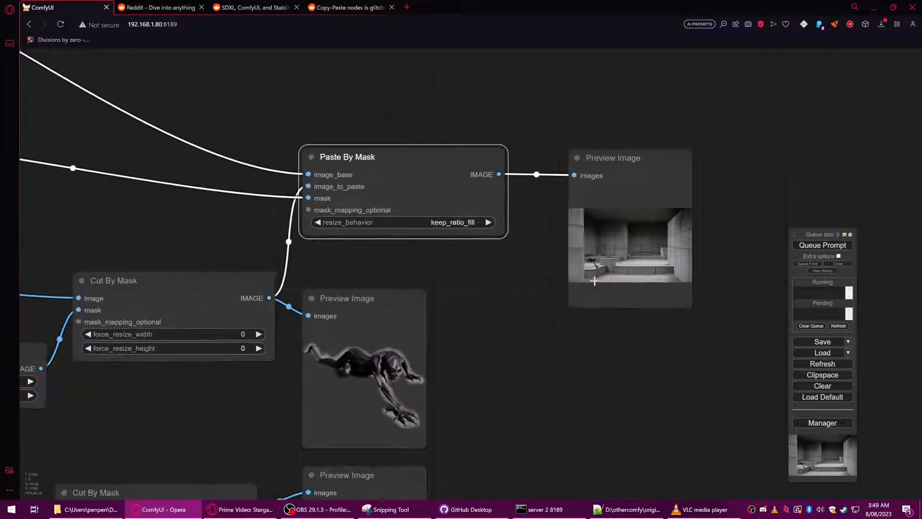
scroll(593, 281, up, 3)
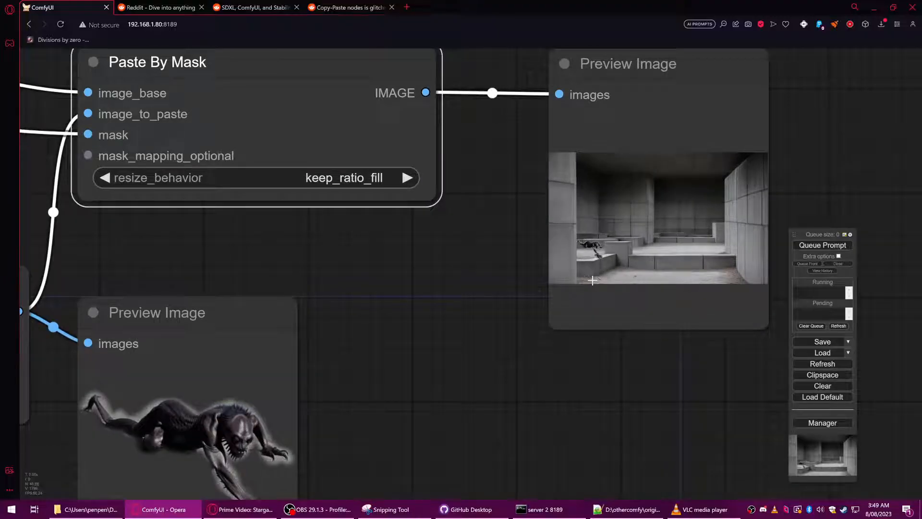
Clear the cloned room image's mask, paint a new one over the rear floor near the right wall, and save it to the node.
scroll(593, 280, down, 8)
drag(644, 311, 900, 331)
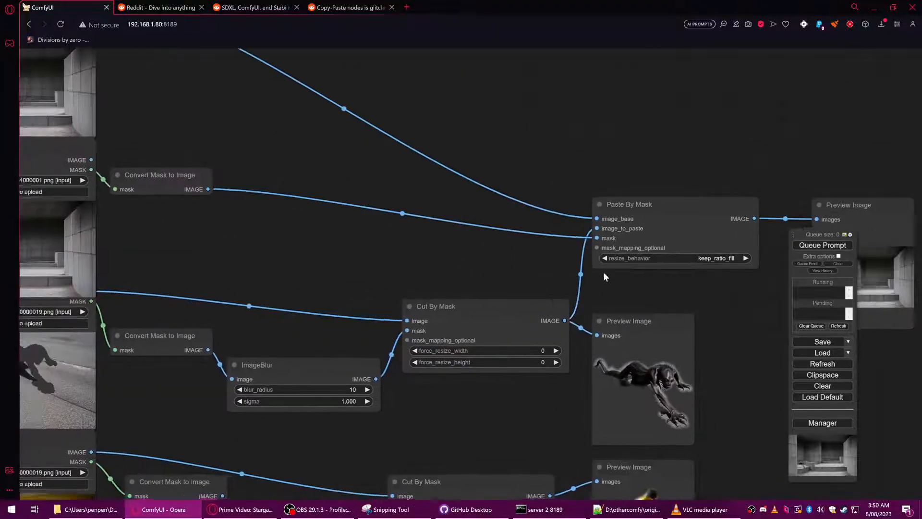
drag(557, 273, 914, 288)
drag(616, 282, 633, 286)
right_click(391, 273)
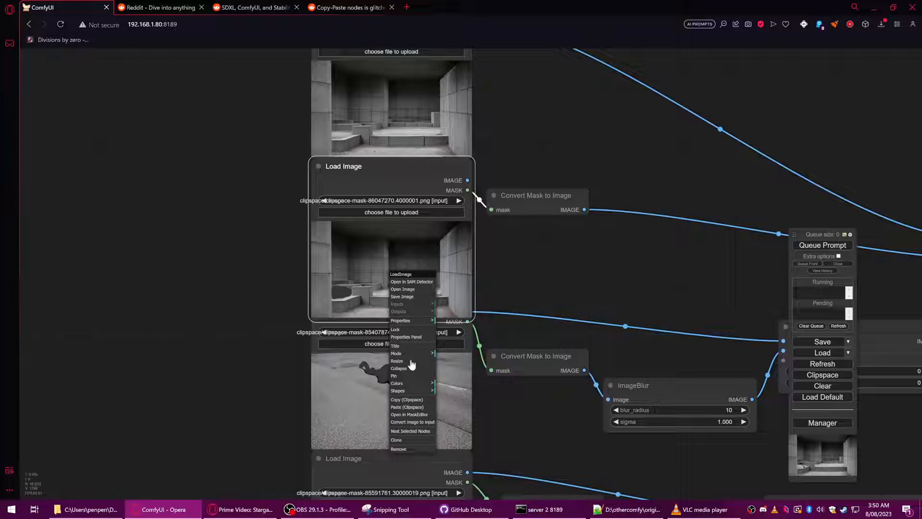
click(416, 415)
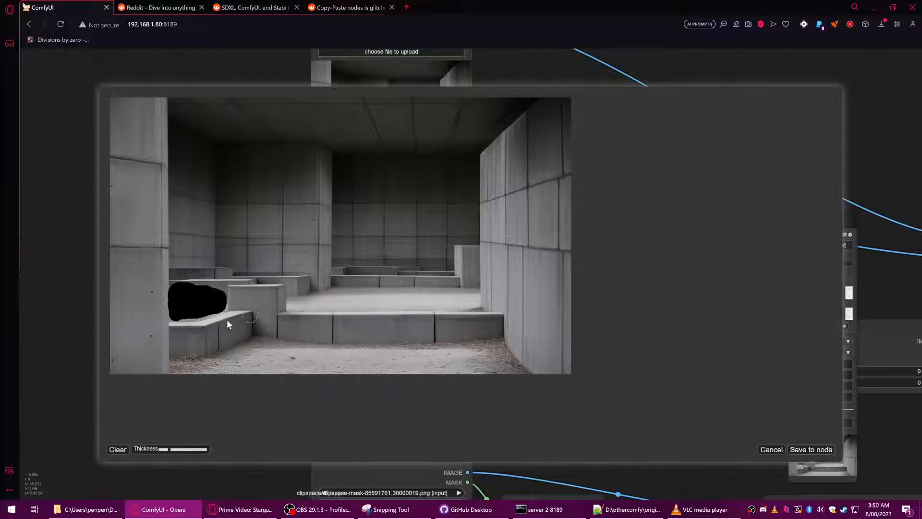
click(118, 450)
mouse_move(470, 295)
mouse_down()
mouse_move(390, 296)
mouse_move(441, 281)
mouse_move(445, 290)
mouse_move(445, 271)
mouse_move(394, 277)
mouse_move(448, 275)
mouse_move(425, 257)
mouse_move(392, 275)
mouse_move(458, 256)
mouse_move(471, 267)
mouse_move(472, 246)
mouse_move(475, 280)
mouse_move(468, 252)
mouse_move(457, 251)
mouse_move(474, 268)
mouse_move(474, 296)
mouse_move(415, 304)
mouse_move(392, 279)
mouse_up()
click(813, 449)
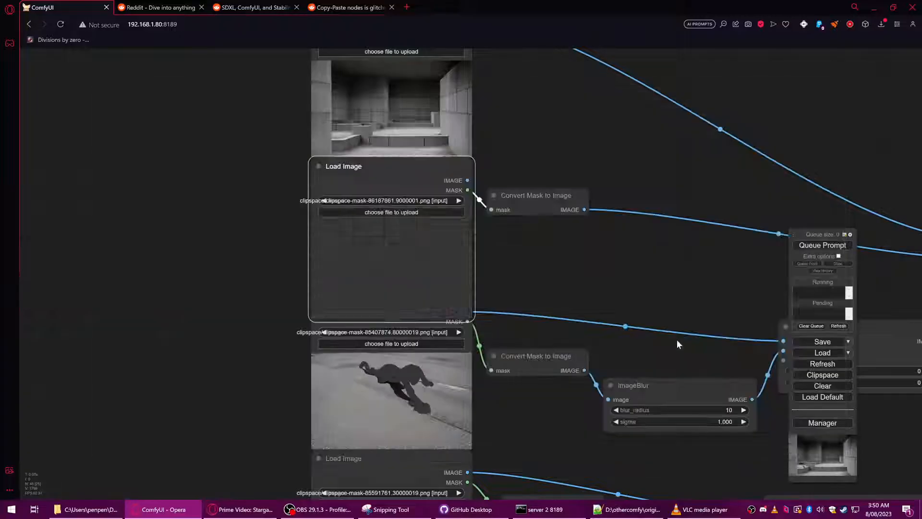
Queue the prompt with the repainted room mask and inspect the monster's new position in the composite.
scroll(676, 339, down, 2)
drag(651, 312, 379, 296)
drag(571, 305, 358, 301)
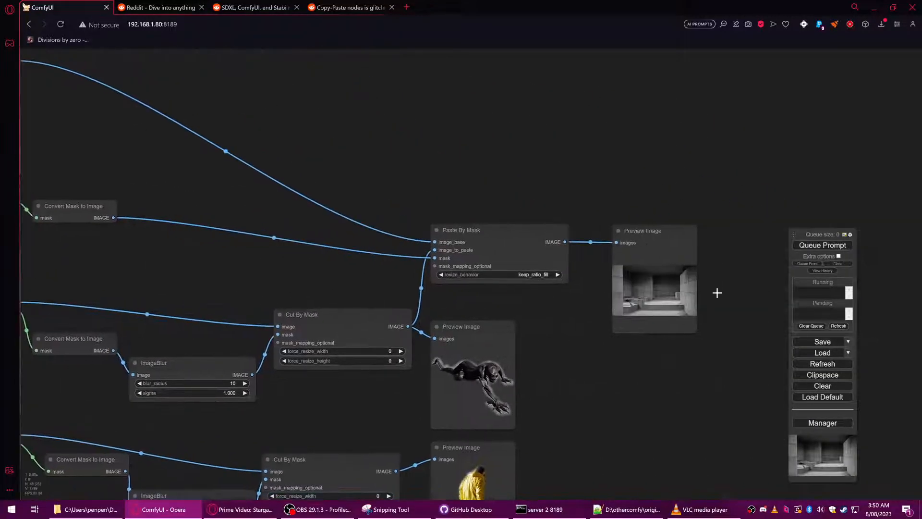
click(836, 247)
scroll(673, 298, up, 15)
scroll(666, 290, up, 4)
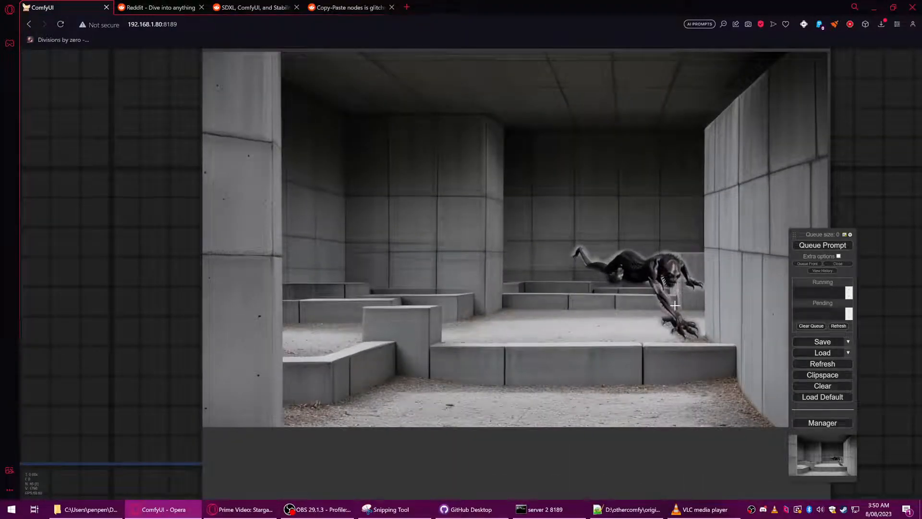
scroll(675, 306, down, 15)
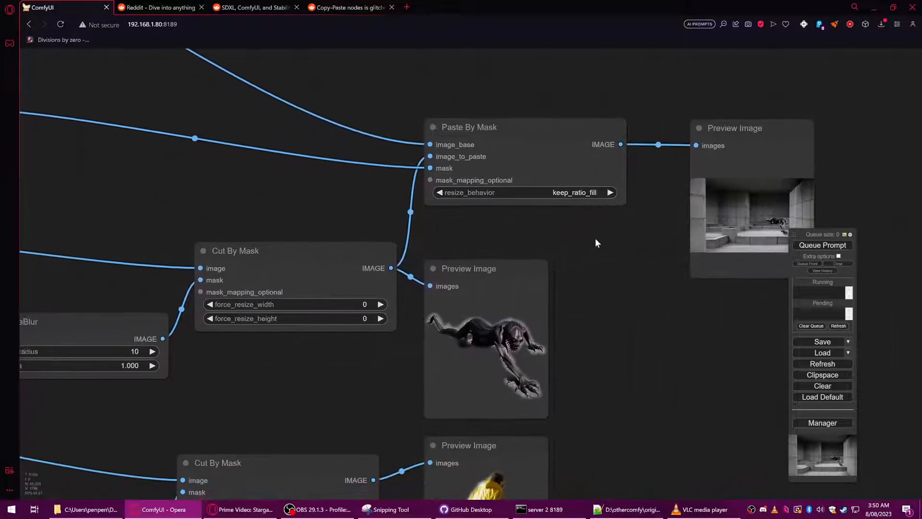
Add an Image Flip node and place it between Paste By Mask and the monster cut-out preview.
scroll(625, 230, down, 5)
scroll(669, 218, up, 5)
right_click(436, 213)
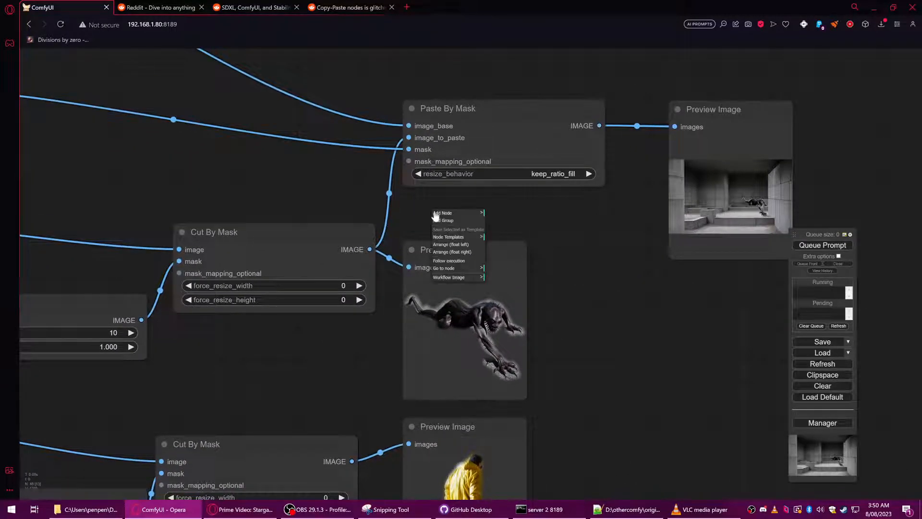
double_click(596, 210)
text(fli)
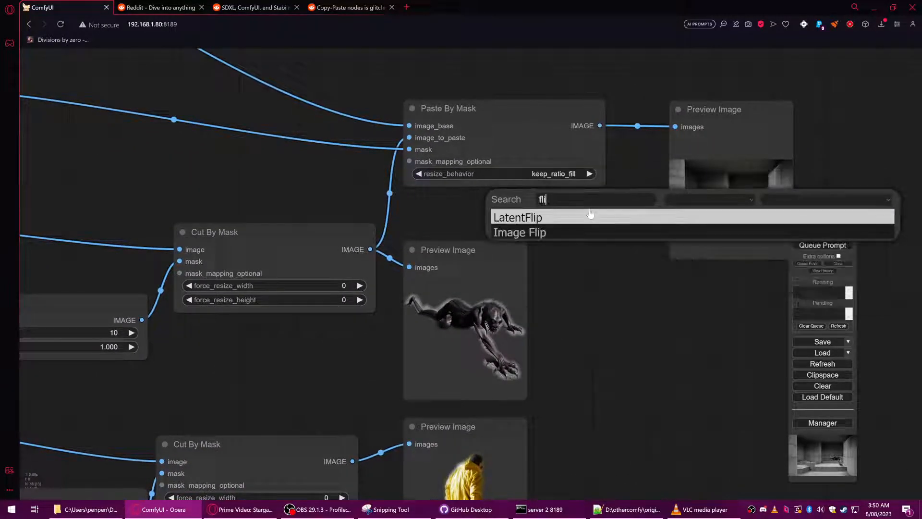
click(552, 232)
scroll(592, 281, down, 4)
drag(592, 255, 464, 251)
Rearrange the Paste By Mask, Cut By Mask and monster preview nodes to make room for Image Flip beside Cut By Mask.
drag(498, 202, 511, 166)
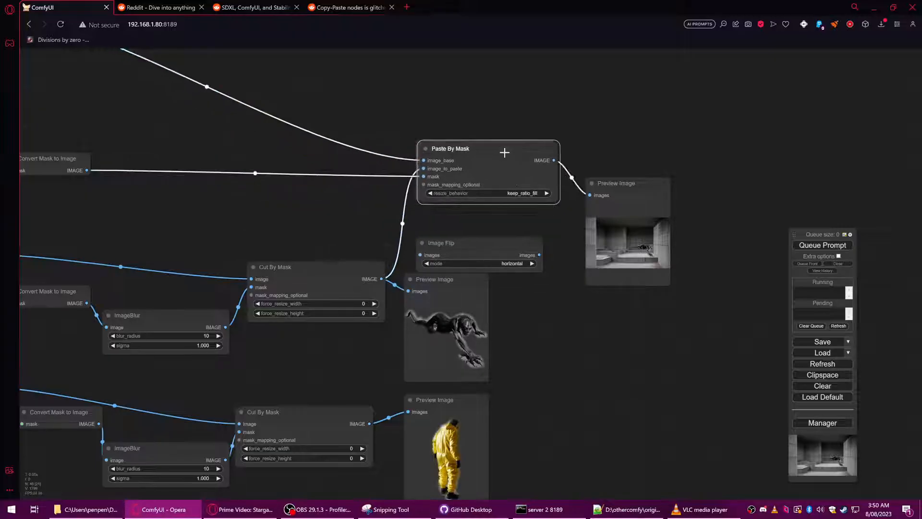
drag(321, 271, 310, 272)
drag(420, 282, 528, 294)
drag(462, 250, 438, 250)
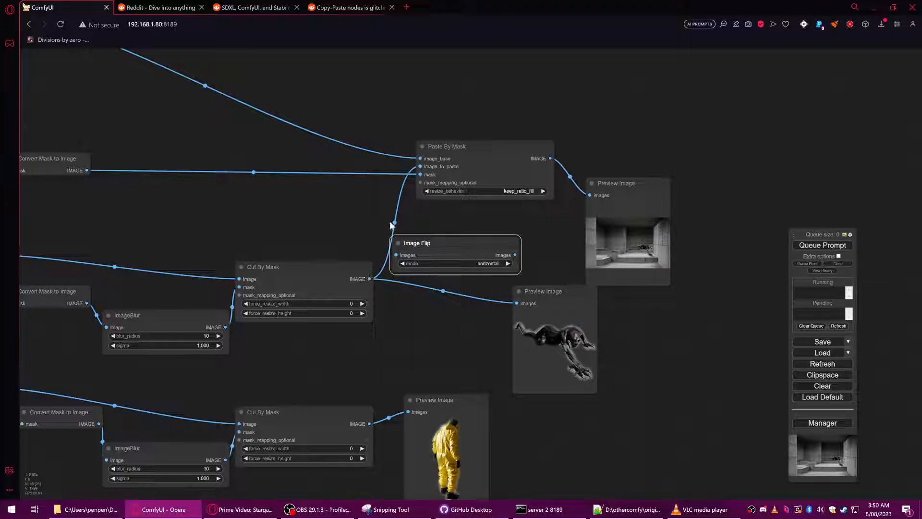
Route the monster Cut By Mask's image through Image Flip into Paste By Mask's image_to_paste, and move Paste By Mask and its preview farther right.
drag(370, 279, 396, 255)
drag(515, 254, 420, 167)
drag(497, 170, 606, 134)
drag(620, 183, 725, 156)
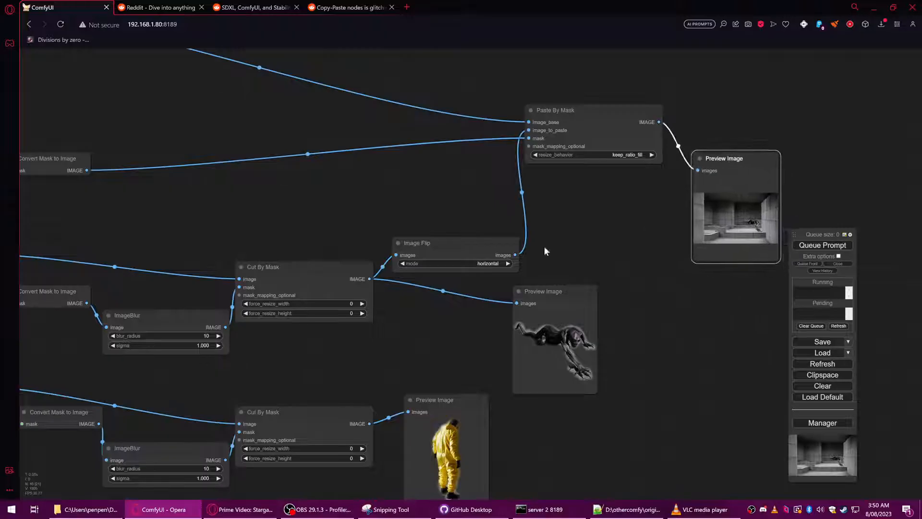
Nudge the Image Flip node upward, queue the prompt and inspect the flipped monster in the room composite.
drag(478, 243, 478, 230)
click(818, 250)
drag(621, 328, 452, 375)
scroll(593, 280, up, 4)
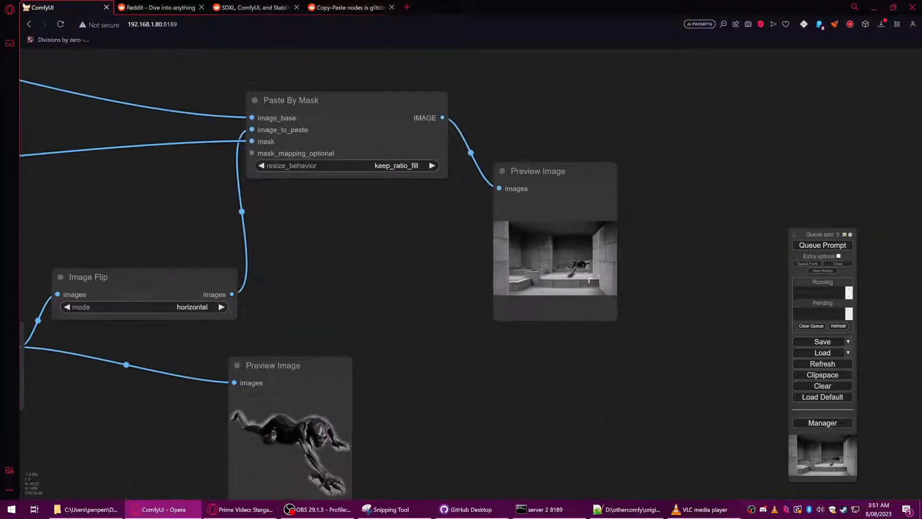
scroll(593, 280, up, 18)
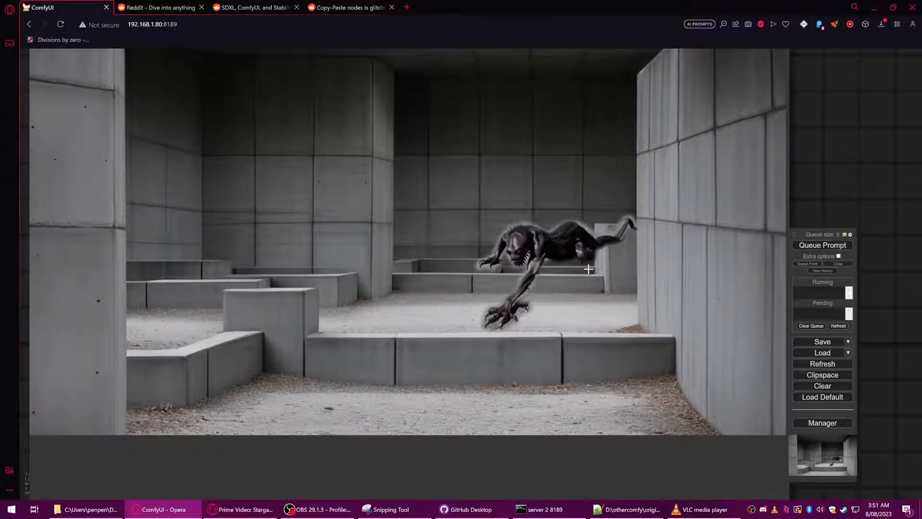
scroll(588, 270, down, 1)
scroll(588, 269, down, 6)
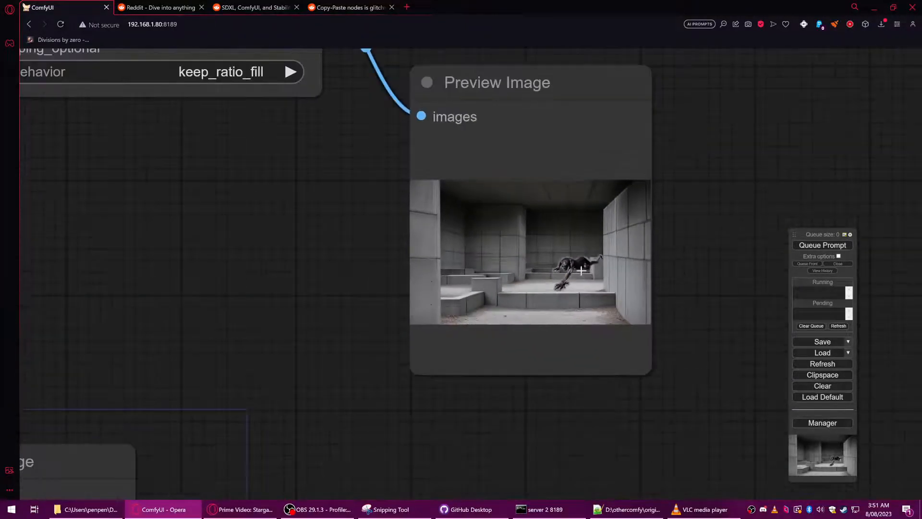
scroll(480, 406, down, 2)
scroll(479, 401, down, 1)
Set the monster KSampler's seed to 2, queue the prompt and inspect the newly generated monster.
drag(402, 441, 484, 294)
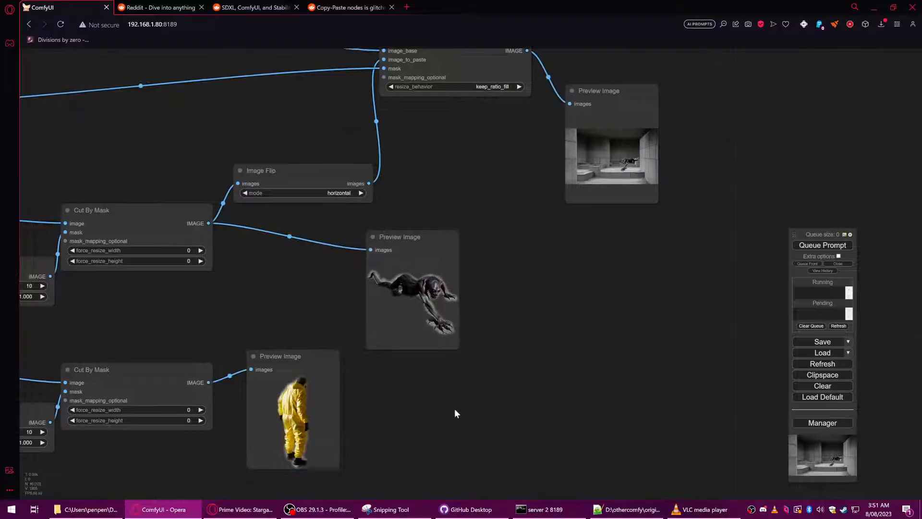
drag(250, 485, 494, 310)
drag(257, 362, 550, 318)
drag(453, 331, 522, 162)
drag(155, 244, 517, 188)
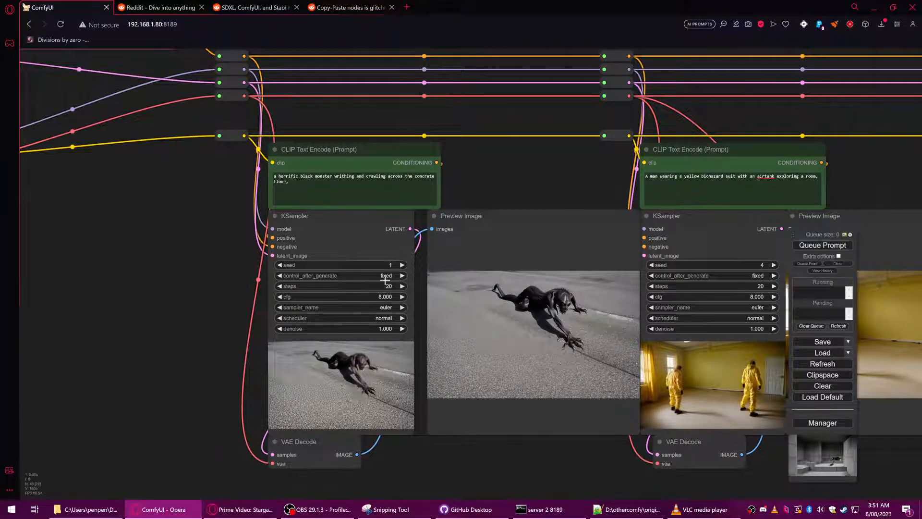
click(402, 265)
click(813, 248)
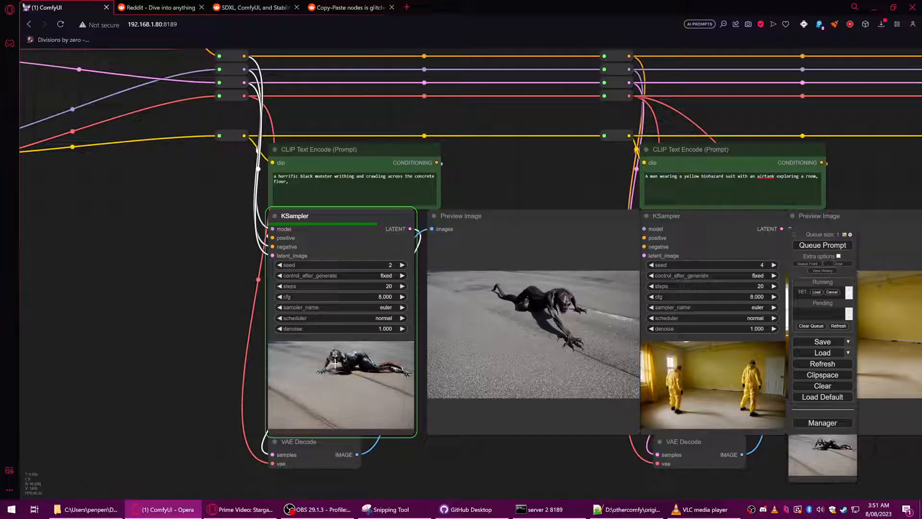
scroll(349, 366, up, 4)
scroll(349, 366, up, 4)
scroll(370, 383, down, 10)
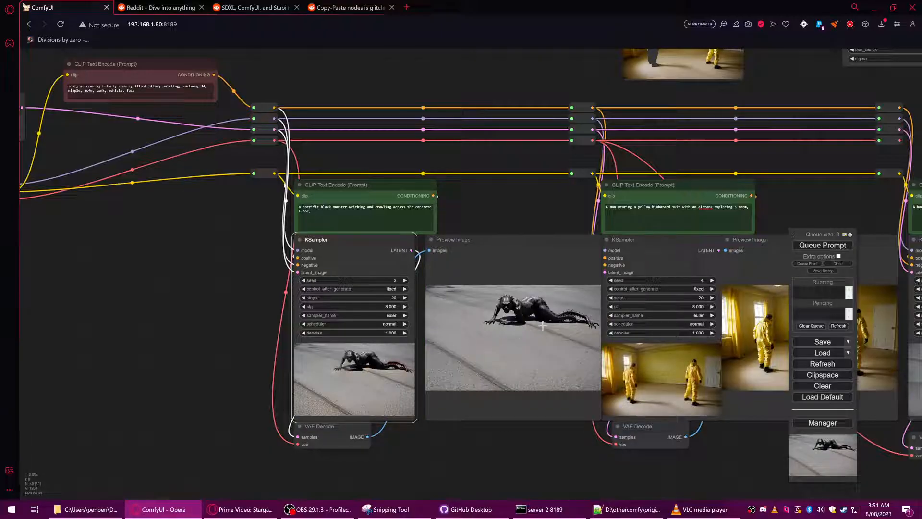
Copy the new monster preview to the clipspace and paste it into the monster's Load Image node.
scroll(540, 326, up, 12)
right_click(490, 287)
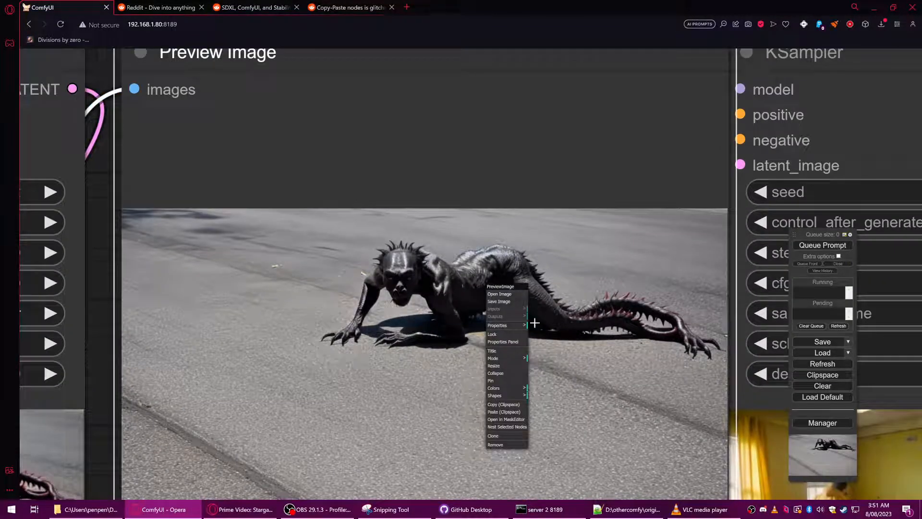
click(512, 406)
scroll(527, 356, down, 9)
scroll(525, 224, down, 4)
drag(503, 228, 372, 498)
drag(604, 345, 515, 437)
right_click(417, 247)
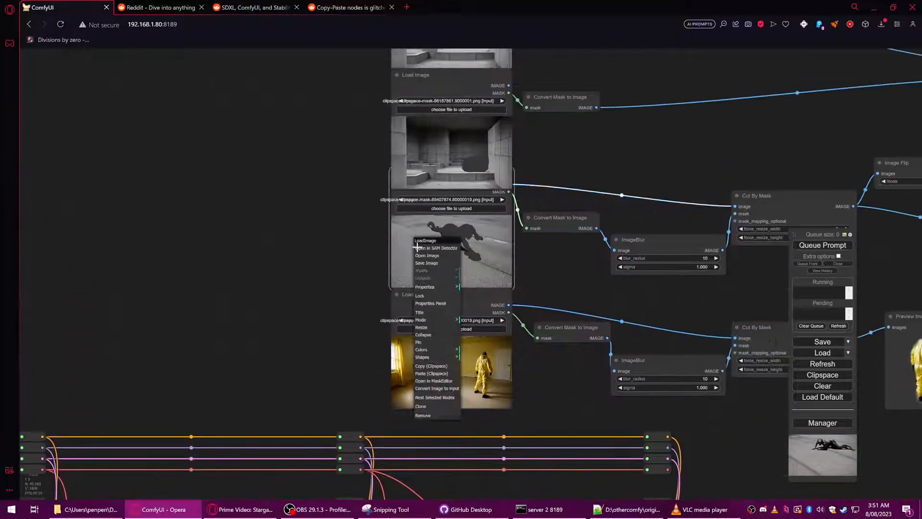
click(431, 373)
Paint a mask over the whole crawling monster, including its arms and tail, in the MaskEditor and save it to the node.
drag(566, 283, 508, 337)
right_click(372, 287)
click(389, 423)
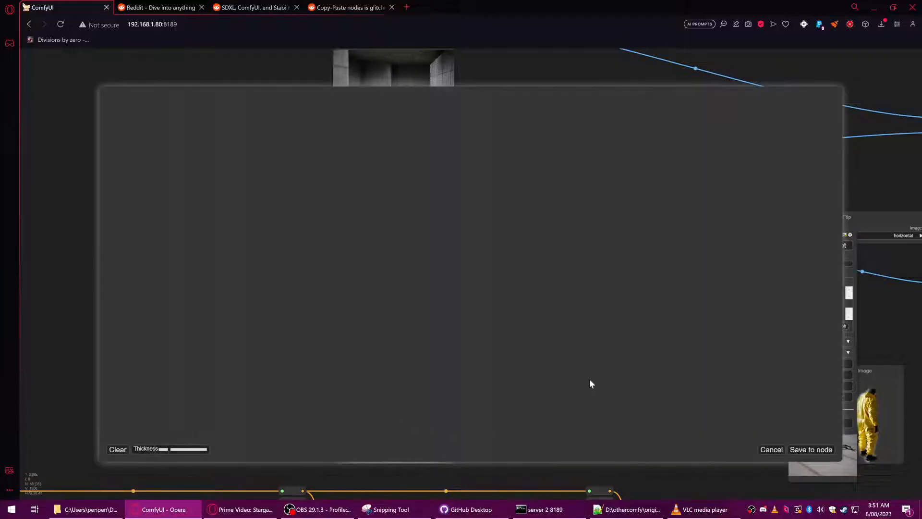
drag(270, 198, 278, 200)
mouse_move(300, 164)
mouse_down()
mouse_move(325, 138)
mouse_move(323, 164)
mouse_move(318, 136)
mouse_move(328, 134)
mouse_move(309, 139)
mouse_move(328, 129)
mouse_move(347, 137)
mouse_move(336, 155)
mouse_move(360, 193)
mouse_move(313, 198)
mouse_move(368, 193)
mouse_move(355, 157)
mouse_move(387, 134)
mouse_up()
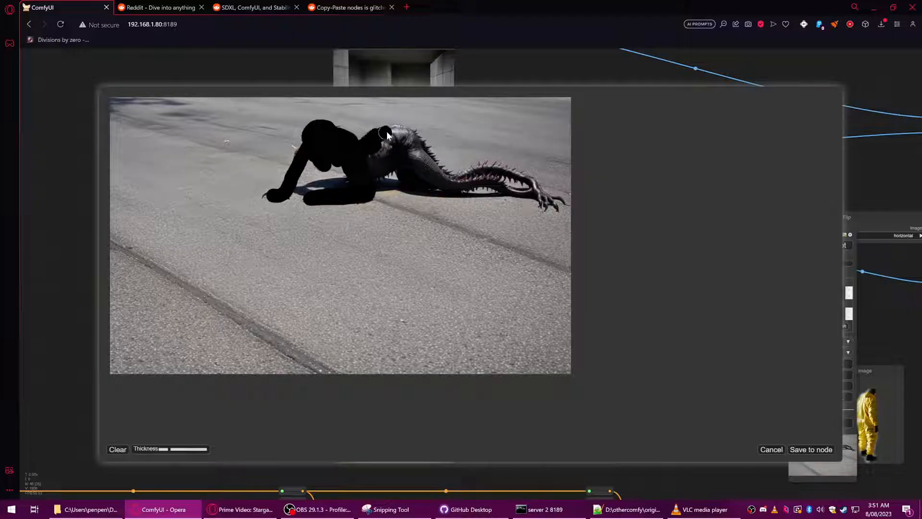
mouse_move(488, 175)
mouse_down()
mouse_move(512, 176)
mouse_move(548, 200)
mouse_move(461, 183)
mouse_move(506, 180)
mouse_move(529, 184)
mouse_move(456, 187)
mouse_move(418, 146)
mouse_move(429, 175)
mouse_up()
mouse_move(407, 178)
mouse_down()
mouse_move(439, 183)
mouse_move(401, 154)
mouse_move(372, 150)
mouse_move(383, 171)
mouse_move(357, 171)
mouse_move(357, 158)
mouse_move(337, 150)
mouse_up()
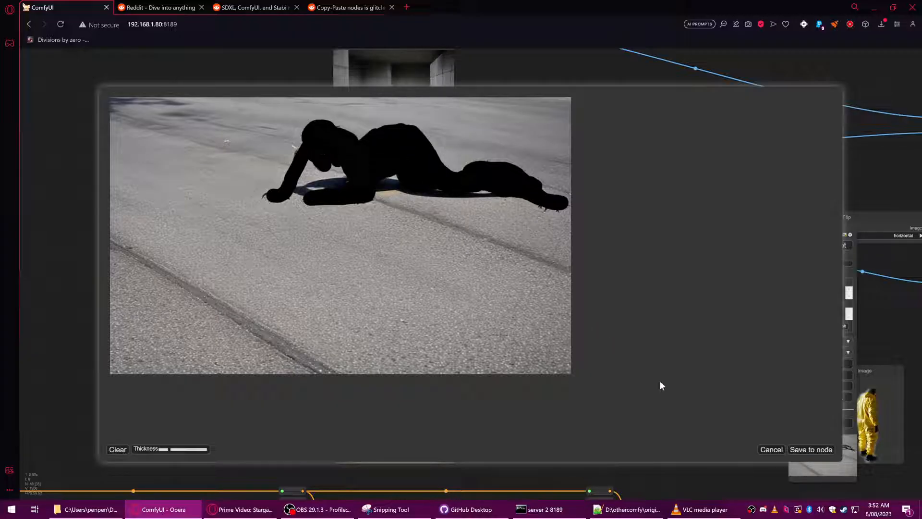
click(811, 449)
Queue the prompt with the newly masked monster and check its cut-out and composite previews.
scroll(524, 331, down, 2)
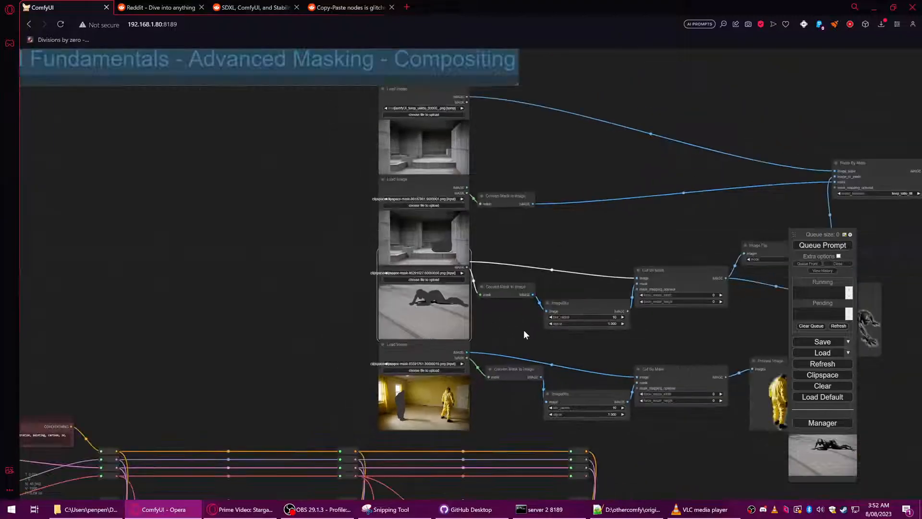
drag(523, 329, 328, 235)
drag(643, 200, 484, 213)
click(800, 246)
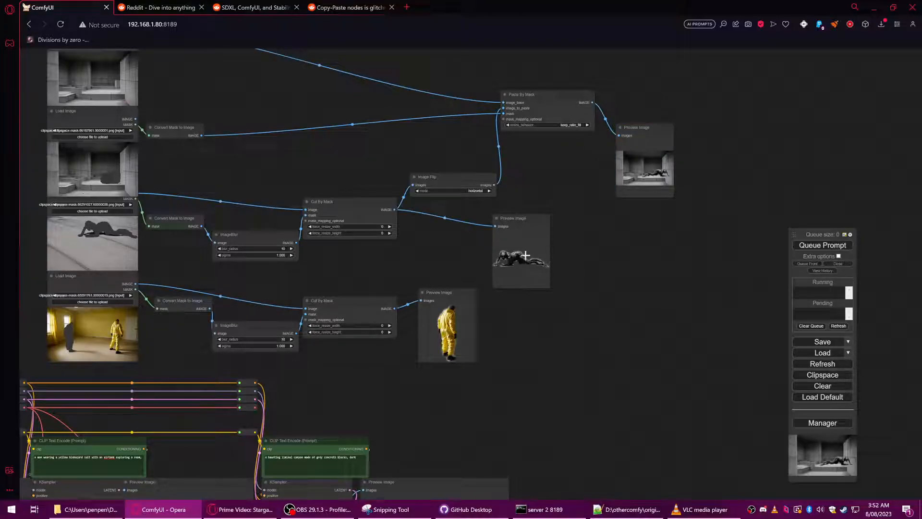
scroll(530, 257, up, 4)
Remove the Image Flip node and connect the monster Cut By Mask's IMAGE directly to Paste By Mask's image_to_paste.
right_click(449, 174)
click(473, 318)
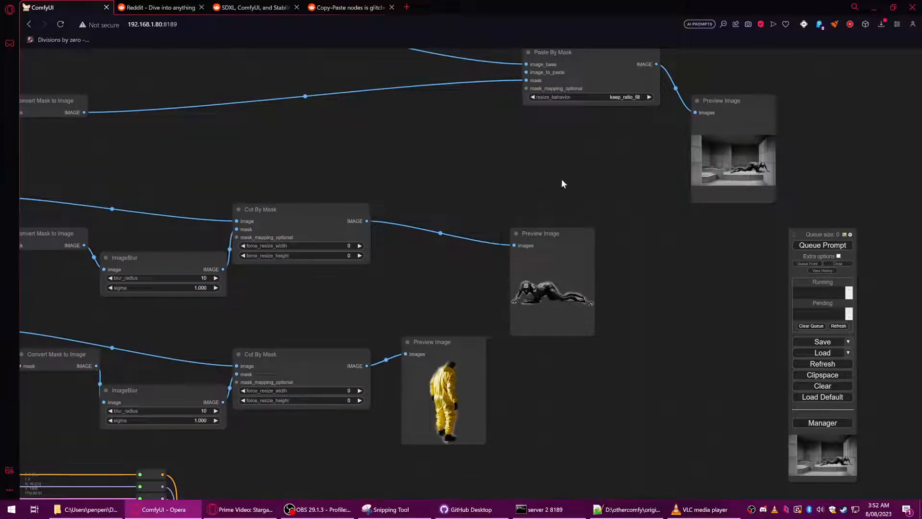
drag(491, 203, 457, 220)
scroll(570, 223, up, 6)
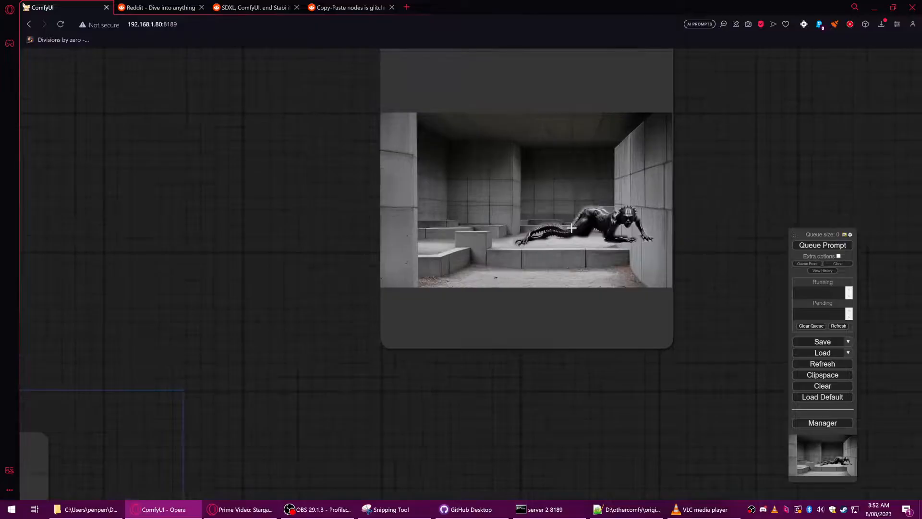
scroll(572, 227, down, 12)
drag(167, 275, 477, 146)
drag(517, 201, 312, 210)
Queue the prompt without the flip and inspect the monster's placement in the room composite.
key(ctrl+Return)
scroll(524, 265, up, 6)
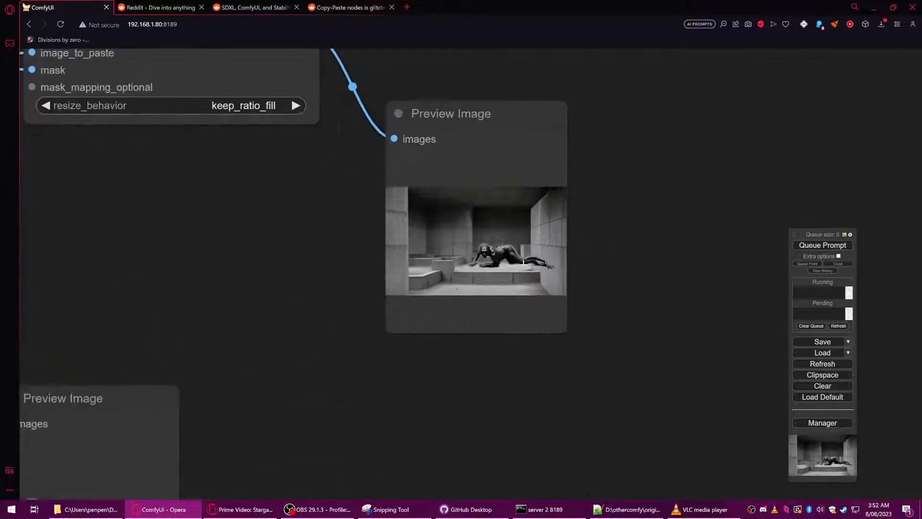
scroll(523, 262, up, 12)
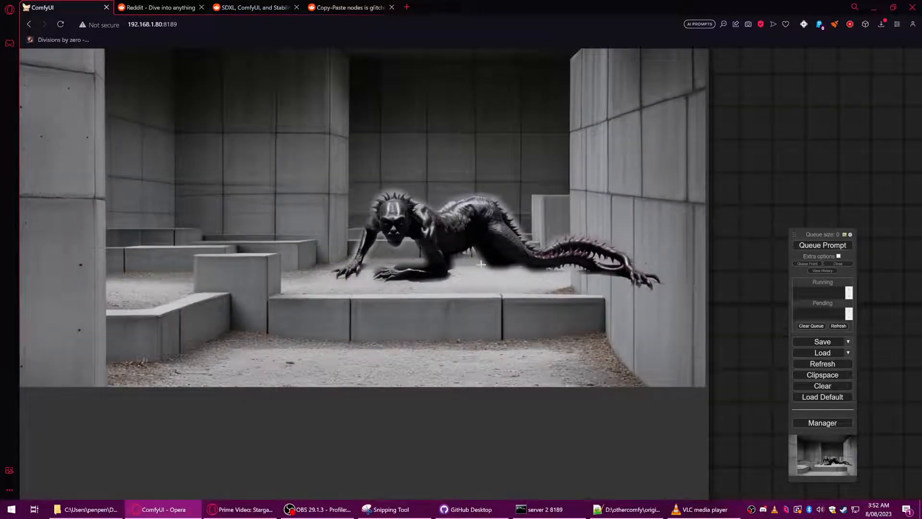
scroll(591, 247, down, 15)
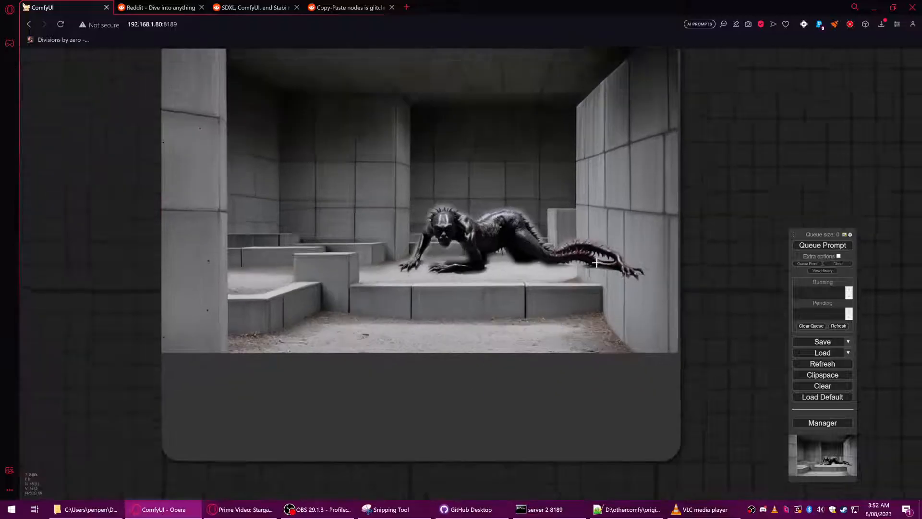
scroll(597, 257, down, 2)
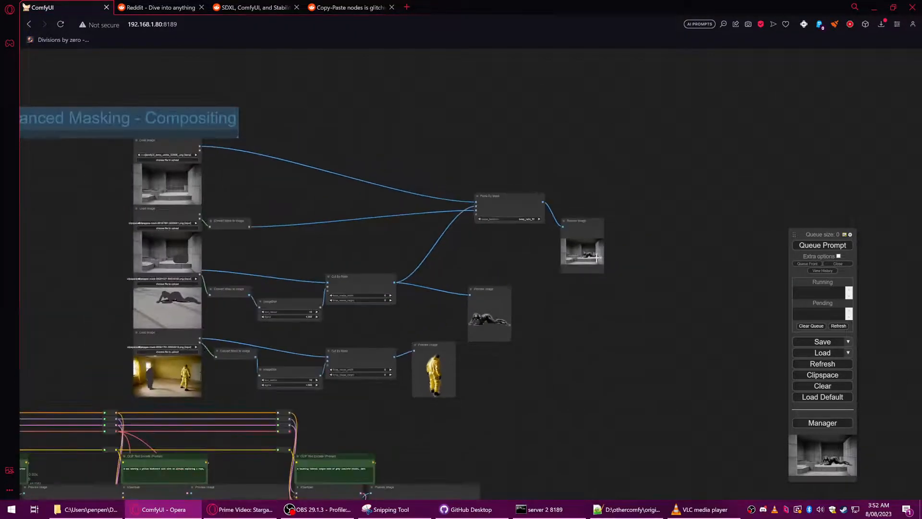
Clone the Load Image node holding the unmasked concrete room and place the copy above the compositing nodes.
scroll(471, 247, up, 7)
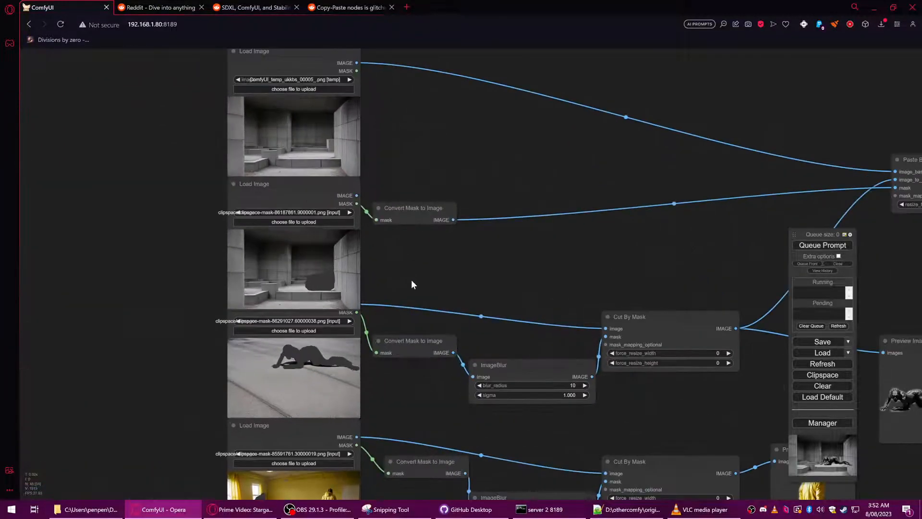
drag(463, 286, 459, 373)
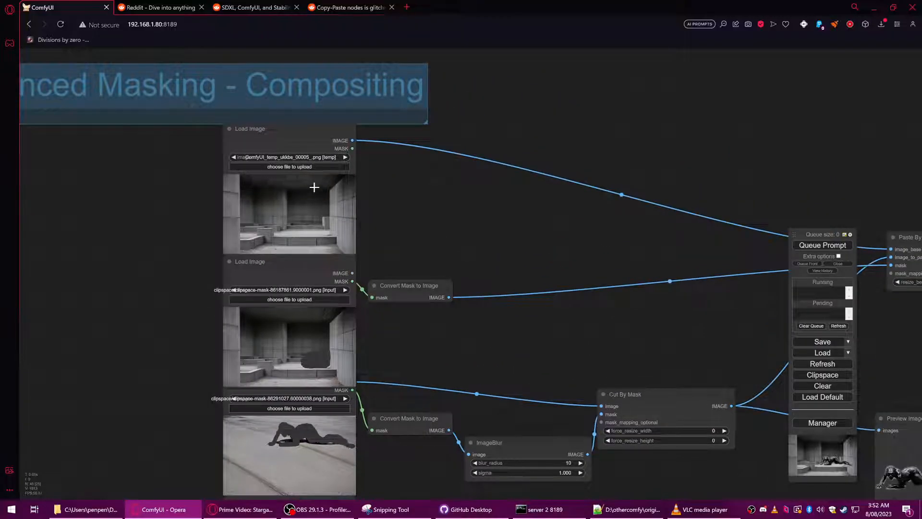
right_click(288, 193)
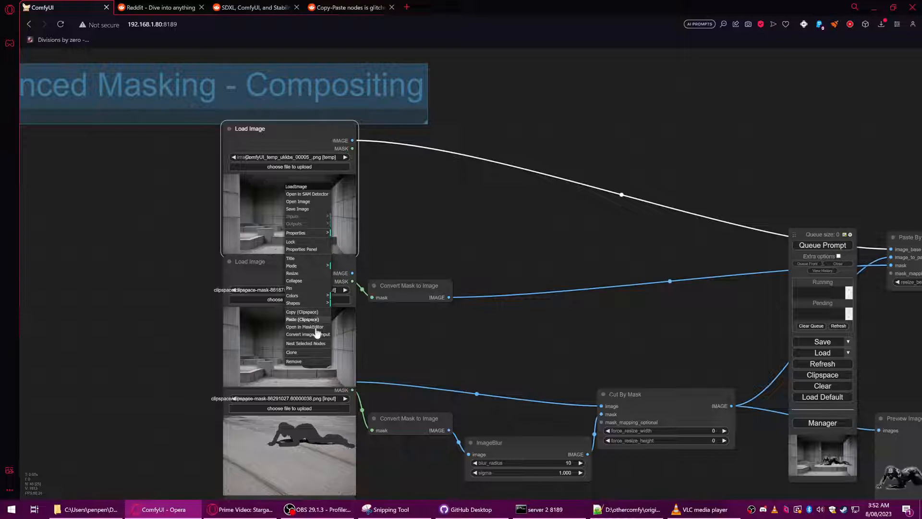
click(295, 353)
scroll(452, 257, down, 3)
mouse_move(342, 176)
mouse_down()
mouse_move(459, 170)
mouse_move(558, 85)
mouse_up()
scroll(568, 255, down, 3)
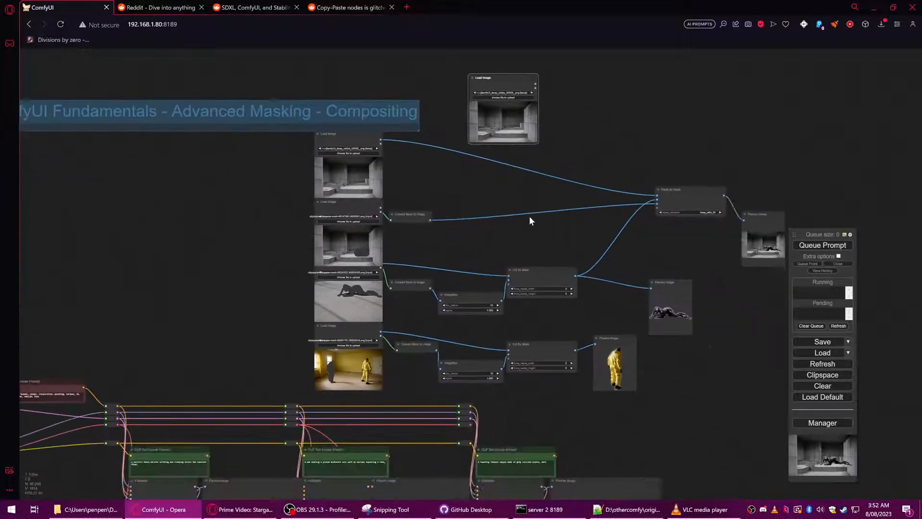
drag(608, 232, 551, 245)
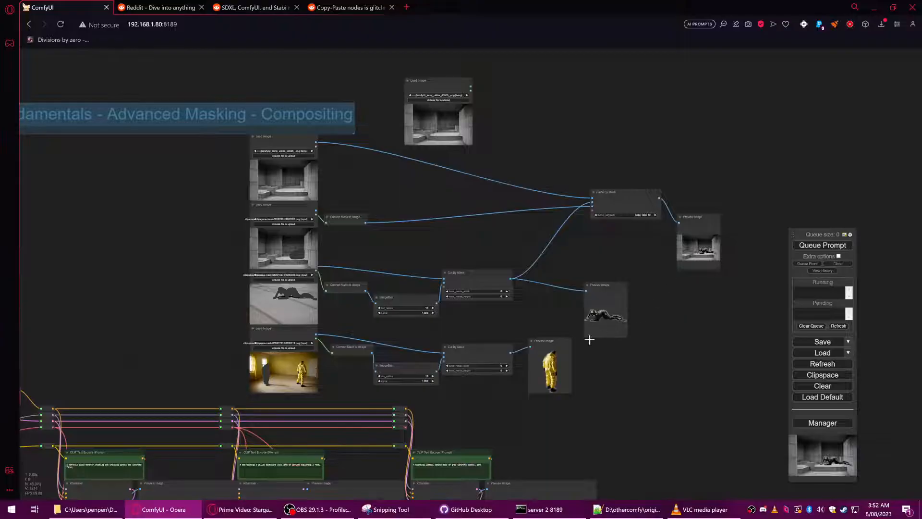
Move the compositing title higher above the room images and shift the cloned Load Image into the free space beside it.
scroll(439, 152, up, 5)
drag(358, 184, 320, 203)
scroll(320, 202, down, 3)
drag(220, 198, 214, 97)
drag(201, 134, 209, 231)
drag(389, 178, 425, 146)
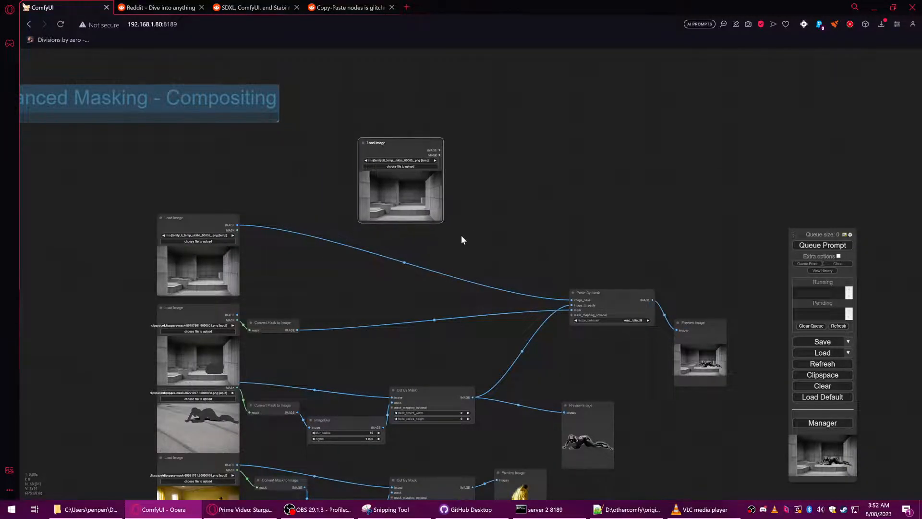
In the MaskEditor, paint a tall standing-figure mask at the near edge of the cloned room's right-hand wall and save it to the node.
scroll(467, 236, up, 4)
scroll(517, 386, down, 4)
drag(618, 406, 600, 240)
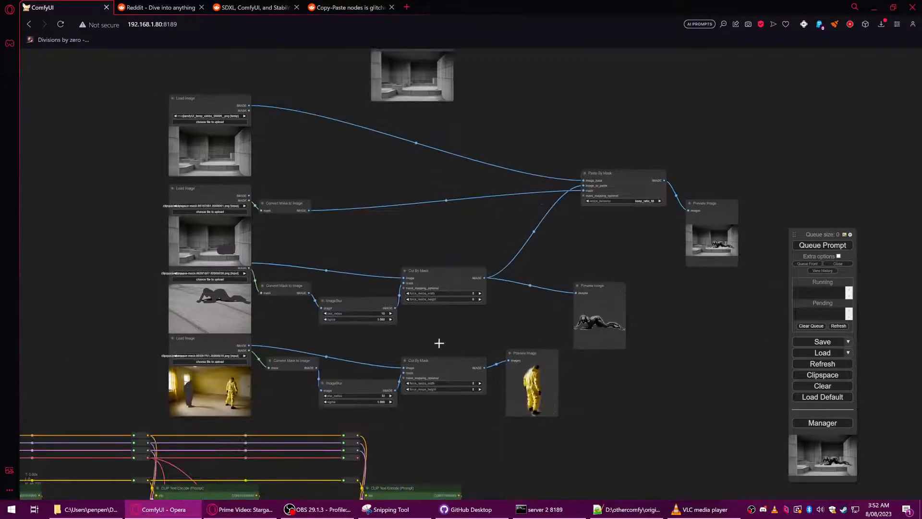
scroll(355, 275, down, 5)
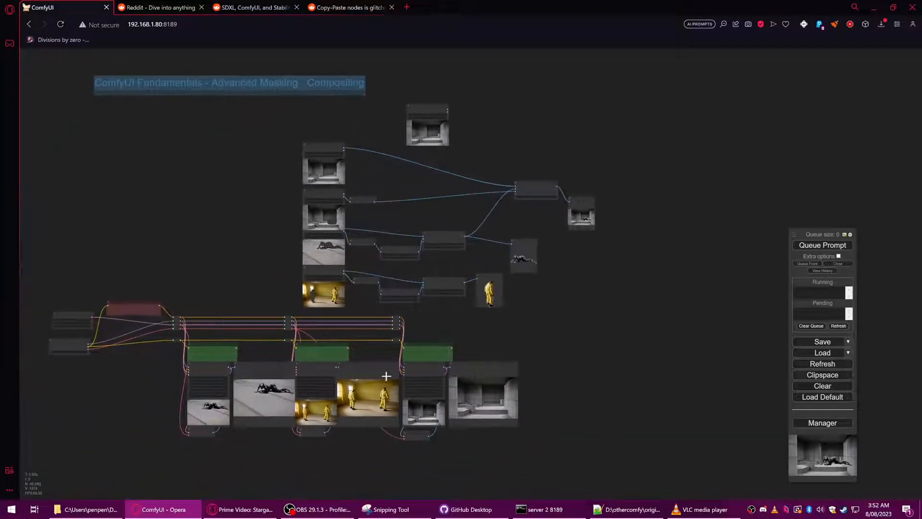
scroll(437, 211, up, 10)
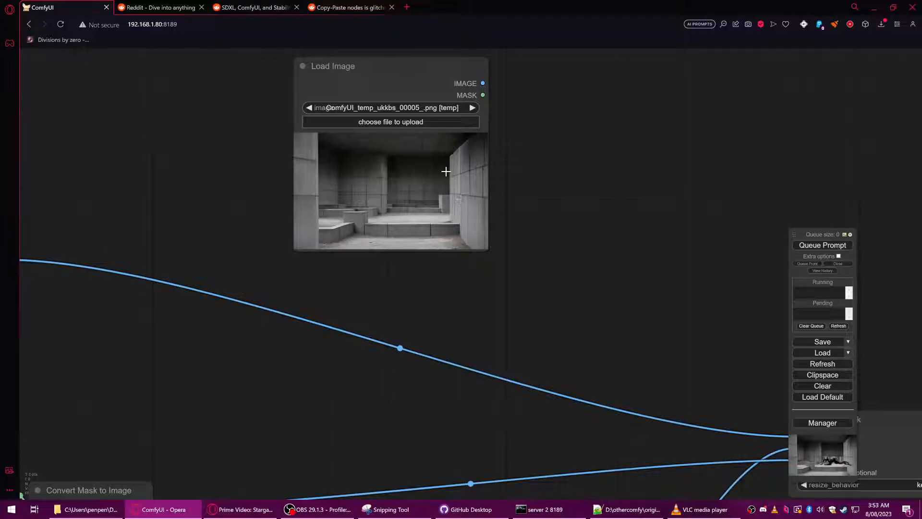
right_click(434, 184)
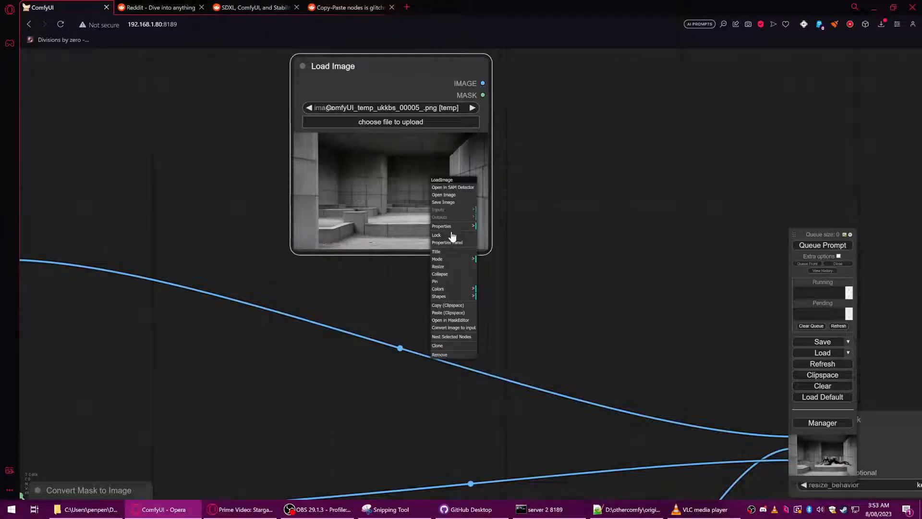
click(464, 321)
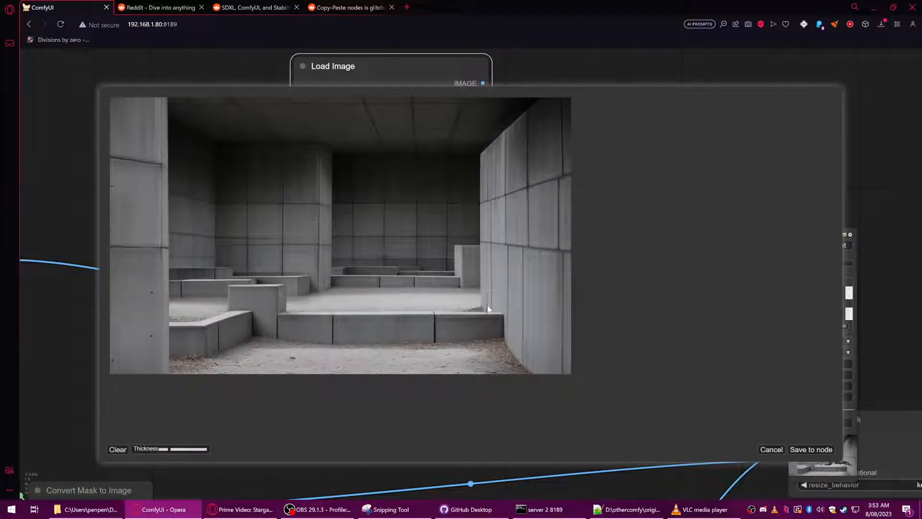
drag(488, 302, 486, 193)
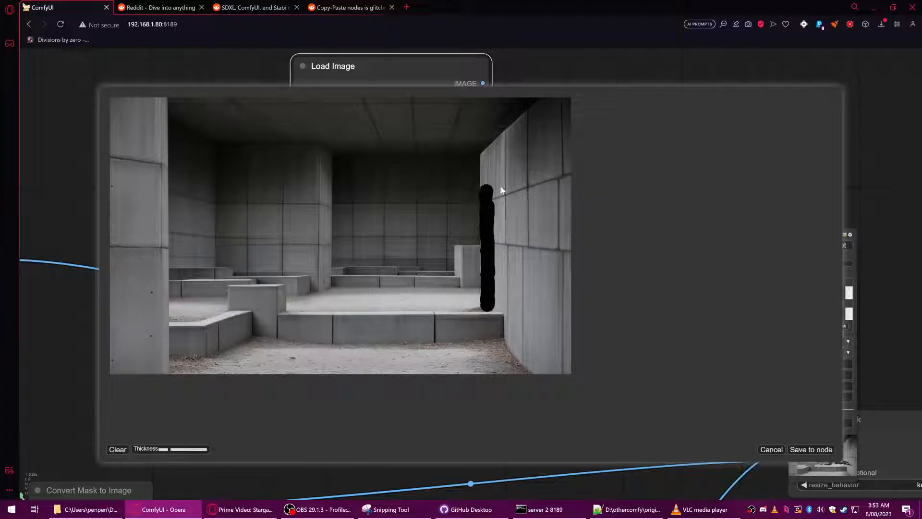
mouse_move(493, 199)
mouse_down()
mouse_move(497, 304)
mouse_move(505, 247)
mouse_move(516, 270)
mouse_move(514, 212)
mouse_move(488, 193)
mouse_move(492, 212)
mouse_up()
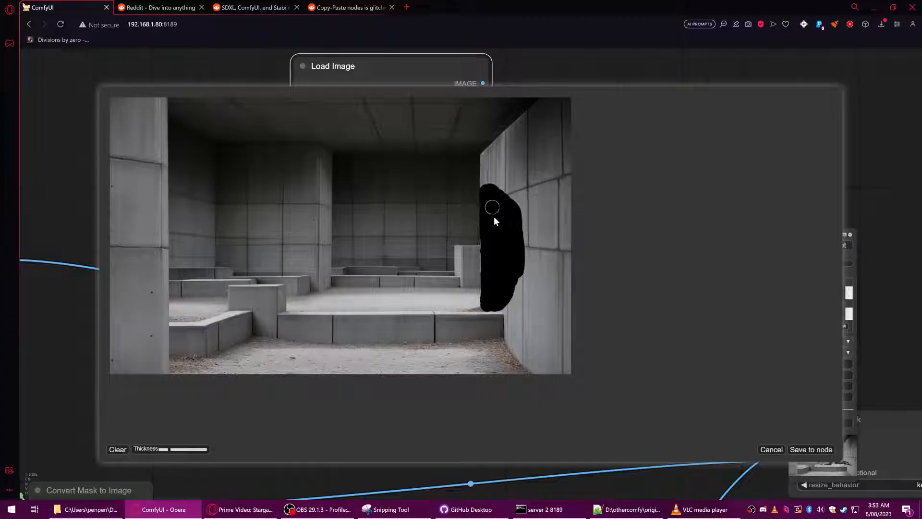
click(811, 450)
Clone the Cut By Mask node of the crawling monster and place the copy beside the newly masked room's Load Image.
scroll(625, 279, down, 5)
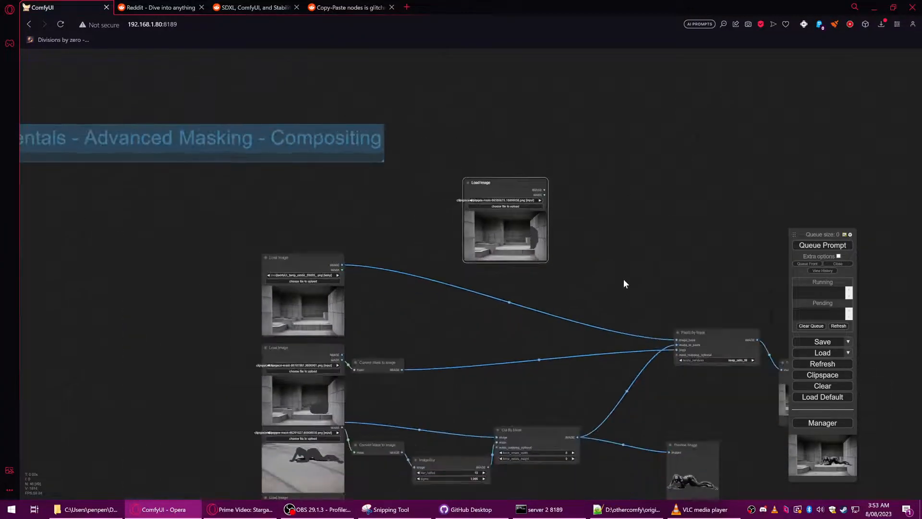
drag(626, 284, 480, 201)
drag(379, 157, 356, 149)
right_click(401, 379)
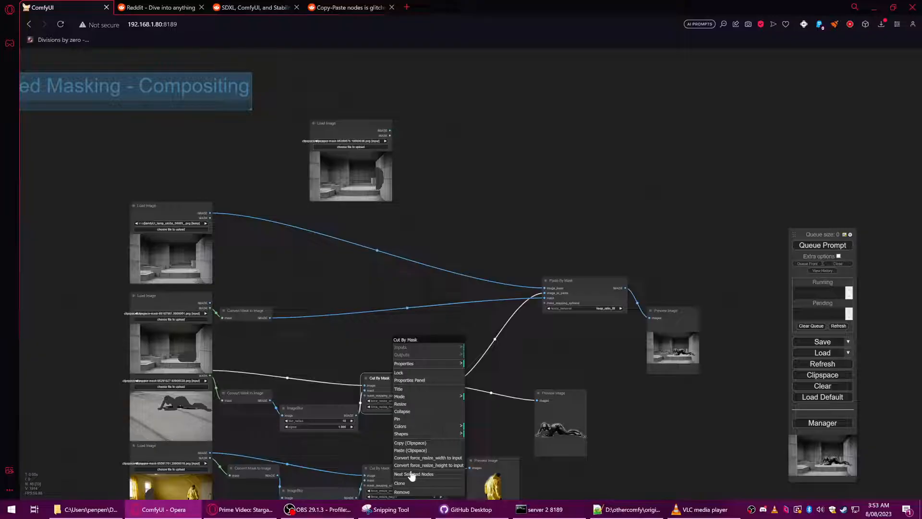
click(404, 484)
drag(395, 386, 454, 175)
Connect the masked room's image to the copied Cut By Mask and route its mask there through a new Convert Mask to Image node.
scroll(428, 158, up, 4)
drag(369, 111, 420, 177)
drag(369, 119, 421, 184)
drag(369, 118, 391, 185)
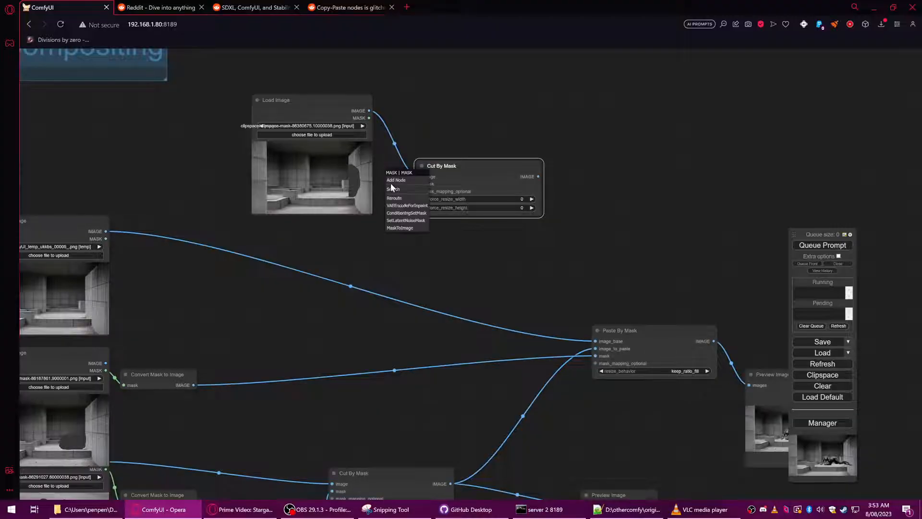
click(409, 230)
drag(449, 187, 369, 222)
drag(488, 178, 599, 167)
drag(384, 210, 530, 166)
drag(368, 118, 571, 173)
click(369, 111)
Clone the Paste By Mask node above the original and connect the new Cut By Mask output to its image_to_paste input.
drag(640, 207, 498, 186)
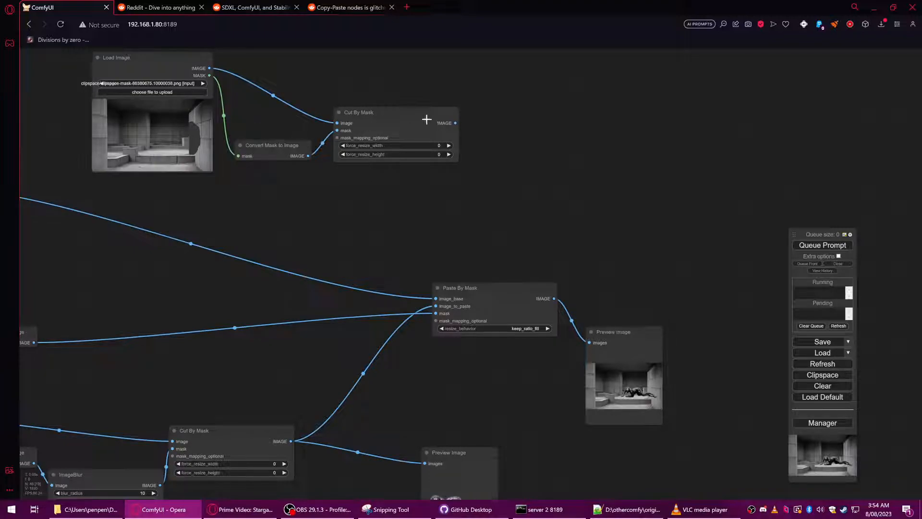
drag(456, 123, 506, 211)
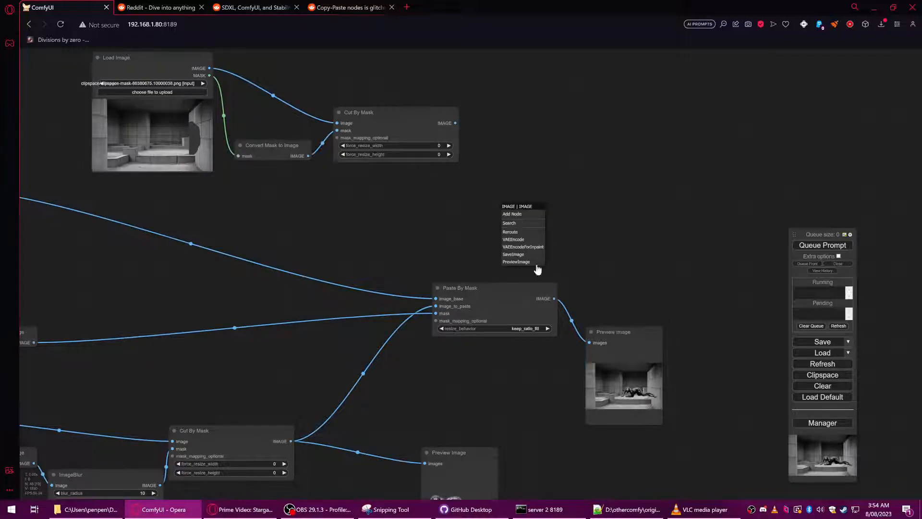
click(465, 276)
right_click(494, 291)
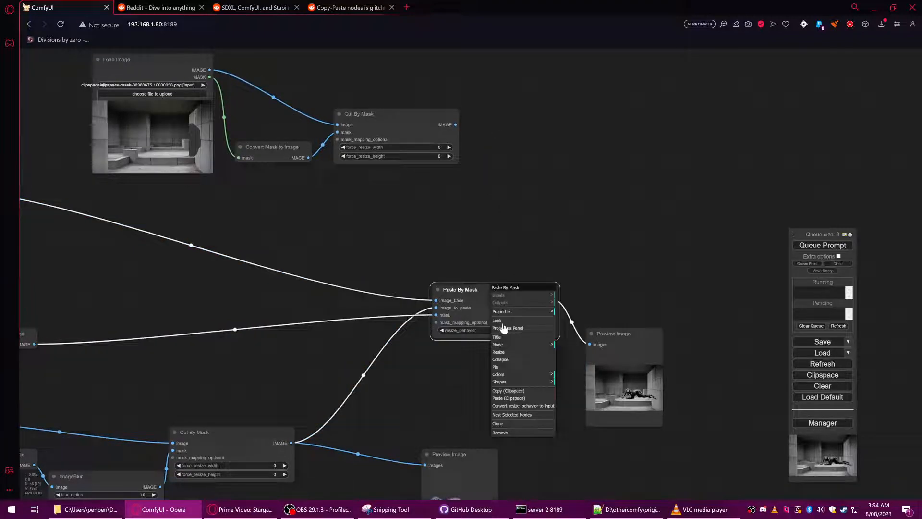
click(510, 424)
mouse_move(497, 291)
mouse_down()
mouse_move(535, 206)
mouse_move(539, 169)
mouse_up()
mouse_move(455, 124)
mouse_down()
mouse_move(479, 187)
mouse_move(503, 181)
mouse_up()
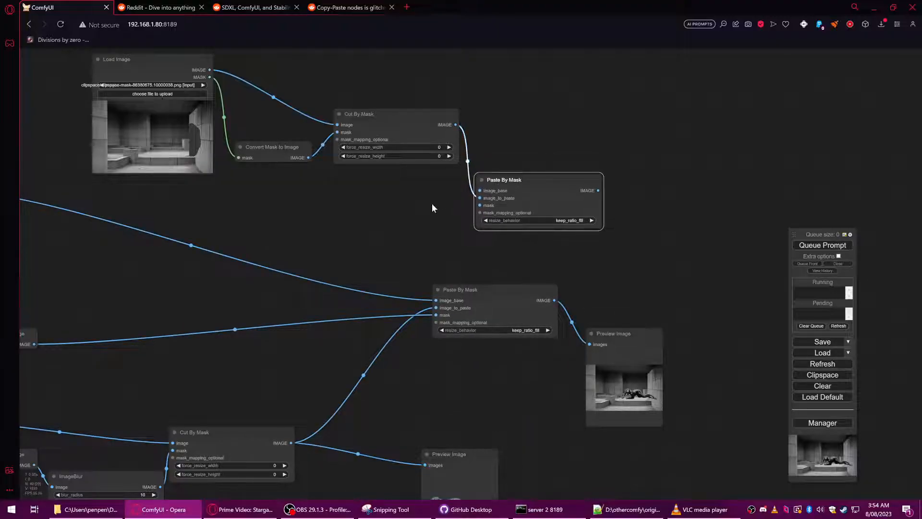
Connect the unmasked room's image to the new Paste By Mask as image_base and the converted standing-figure mask as its mask.
scroll(428, 205, down, 3)
drag(344, 209, 429, 211)
drag(152, 194, 591, 227)
click(592, 197)
scroll(579, 202, up, 3)
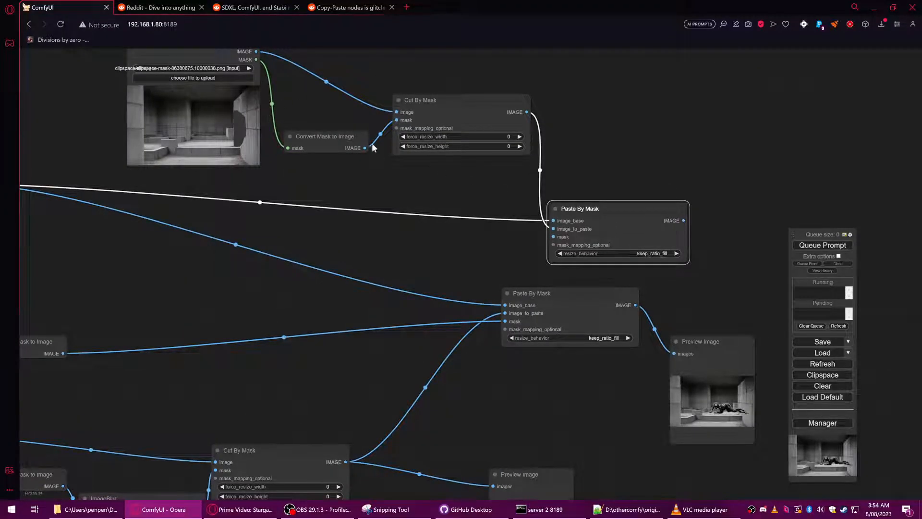
drag(365, 148, 554, 237)
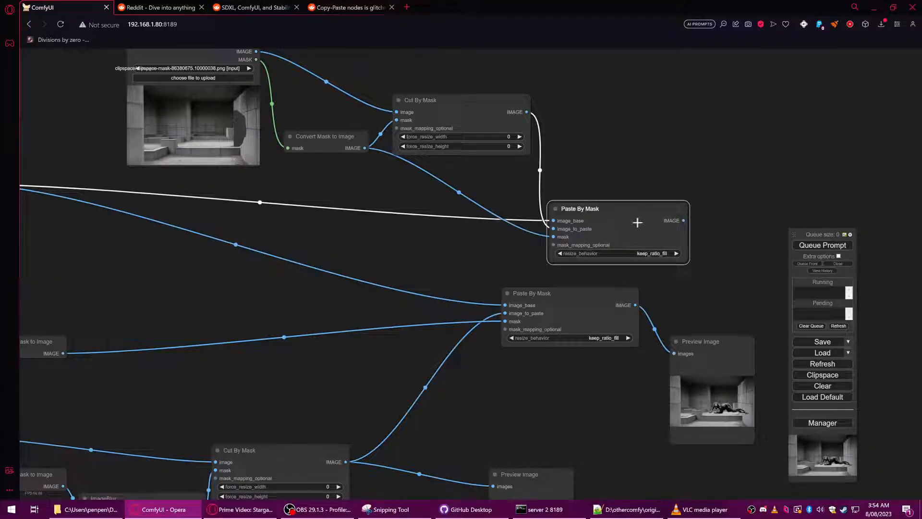
Stack the two Paste By Mask nodes closely in line and move the composite's Preview Image further out and lower to free space.
scroll(681, 234, down, 1)
drag(659, 210, 419, 150)
drag(423, 226, 443, 226)
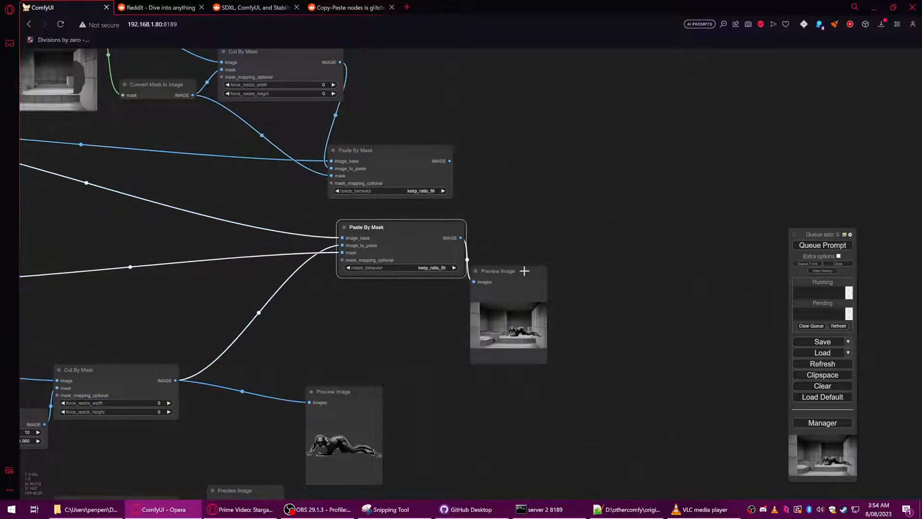
drag(525, 270, 591, 270)
drag(427, 227, 461, 238)
drag(457, 197, 509, 212)
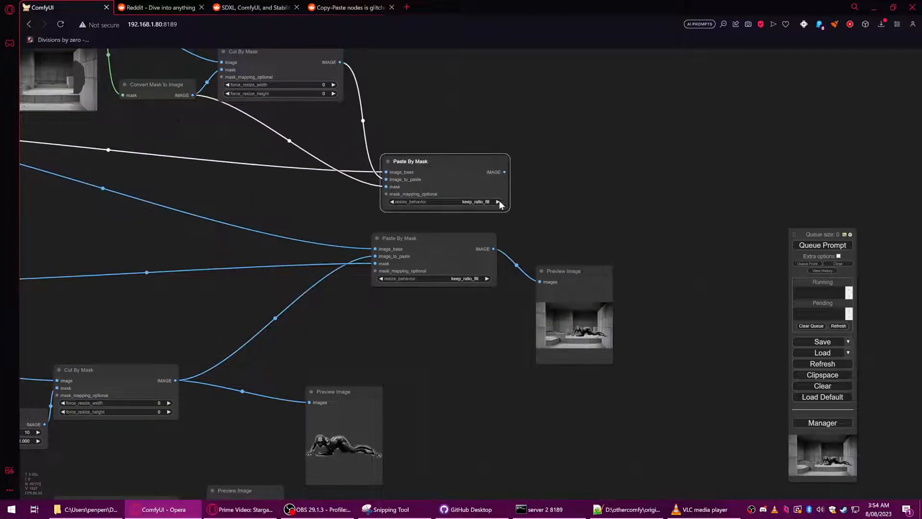
scroll(609, 194, down, 6)
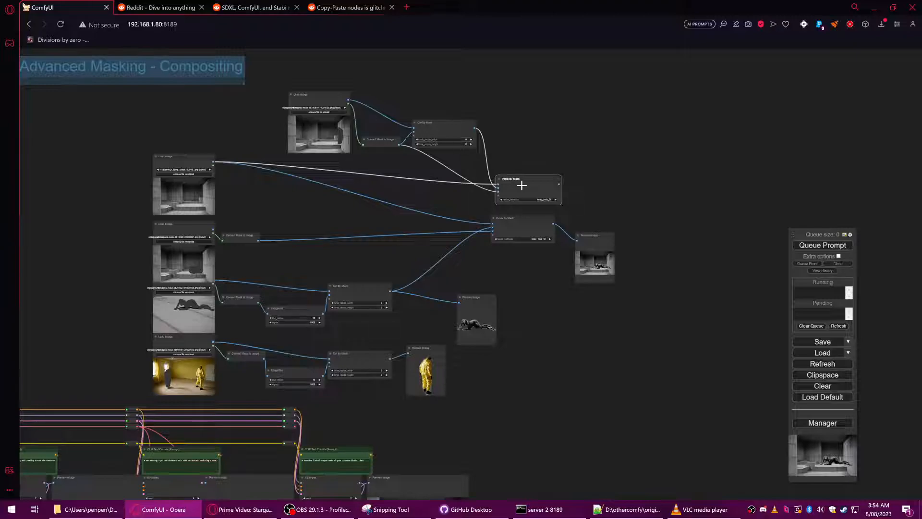
drag(614, 235, 600, 260)
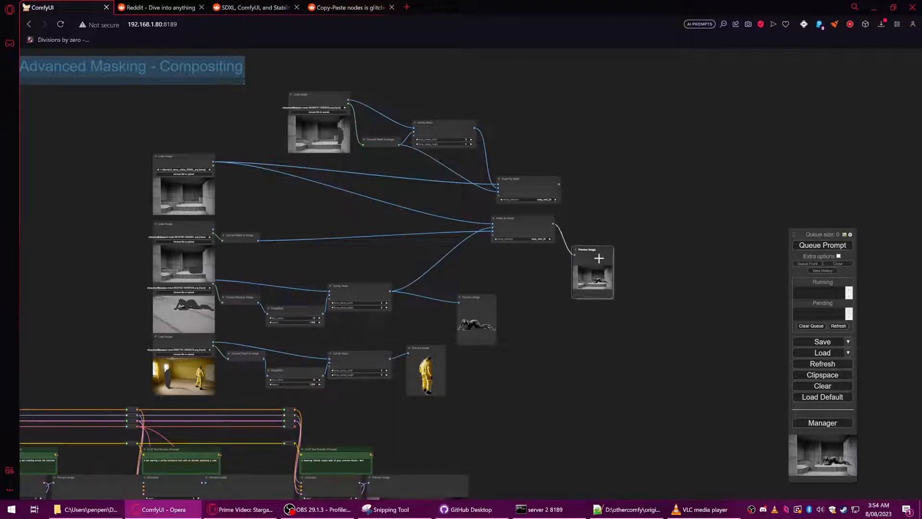
scroll(600, 204, up, 3)
drag(603, 197, 528, 189)
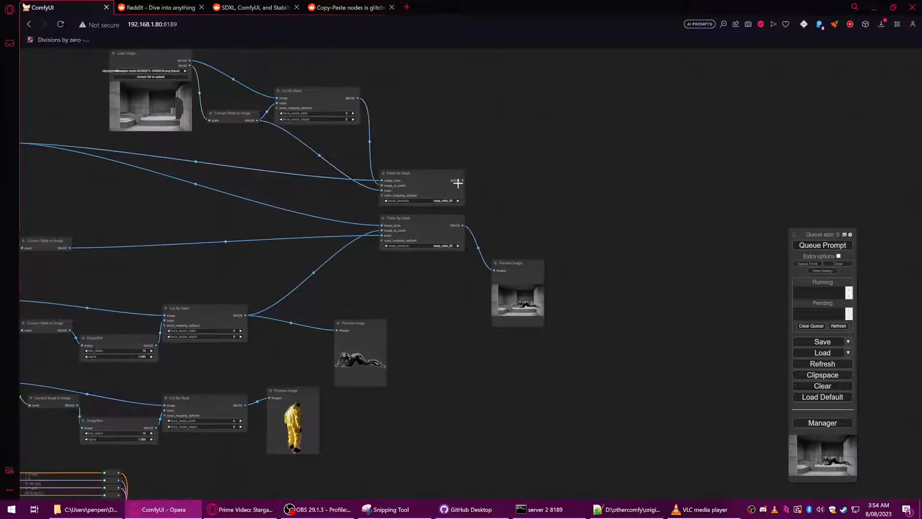
Clone the upper Paste By Mask node and feed the upper output to its image_to_paste and the lower output to its image_base.
scroll(462, 187, up, 6)
right_click(437, 168)
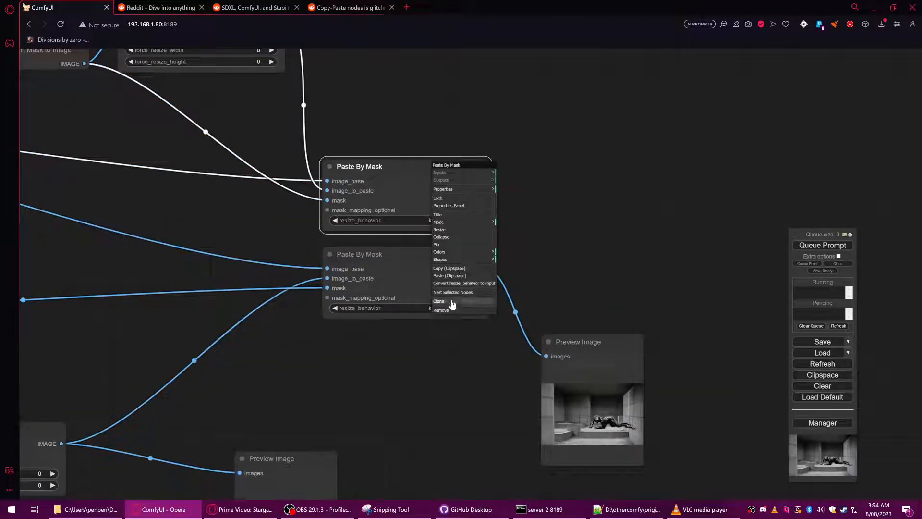
click(453, 302)
drag(432, 190, 630, 229)
scroll(489, 188, up, 3)
mouse_move(487, 177)
mouse_down()
mouse_move(546, 217)
mouse_move(545, 248)
mouse_up()
drag(488, 294, 550, 236)
drag(590, 322, 570, 235)
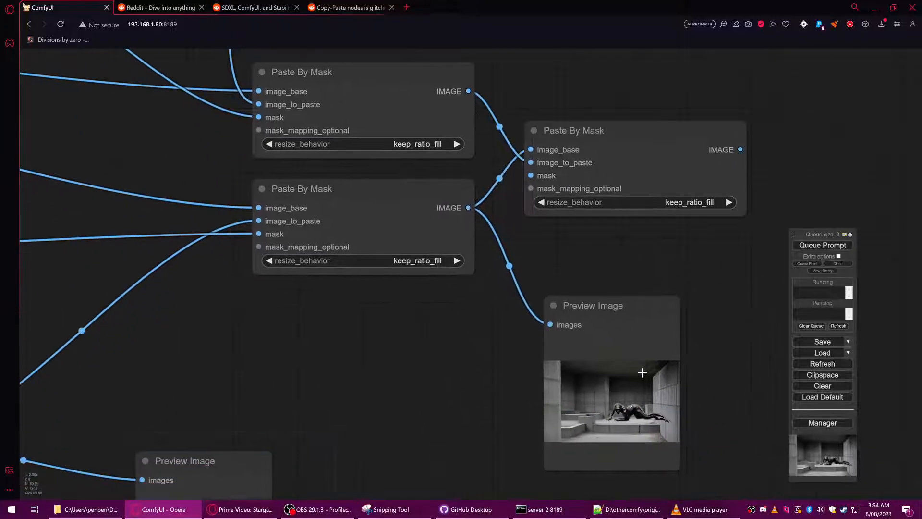
Add a Preview Image node to the cloned Paste By Mask node's output and queue the prompt.
scroll(646, 263, down, 2)
drag(647, 263, 424, 255)
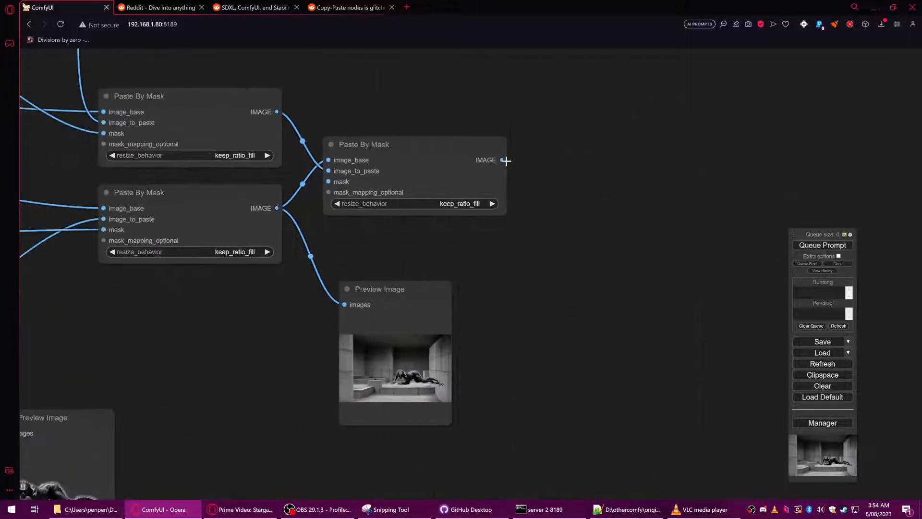
drag(501, 160, 568, 157)
click(579, 210)
click(822, 245)
Connect the upper Convert Mask to Image output to the cloned Paste By Mask node's mask input and queue the prompt.
drag(315, 193, 522, 263)
scroll(522, 262, down, 1)
drag(279, 214, 351, 242)
scroll(351, 242, down, 1)
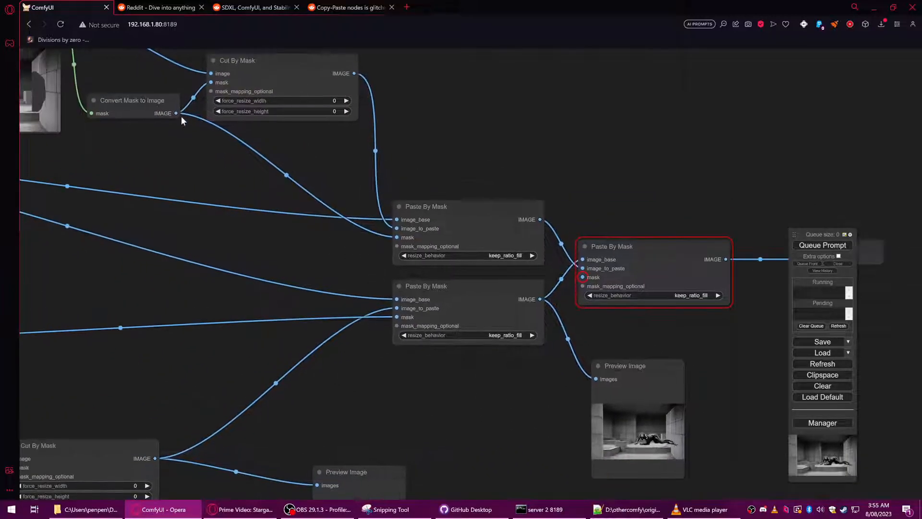
drag(177, 114, 583, 277)
drag(563, 168, 271, 85)
click(800, 247)
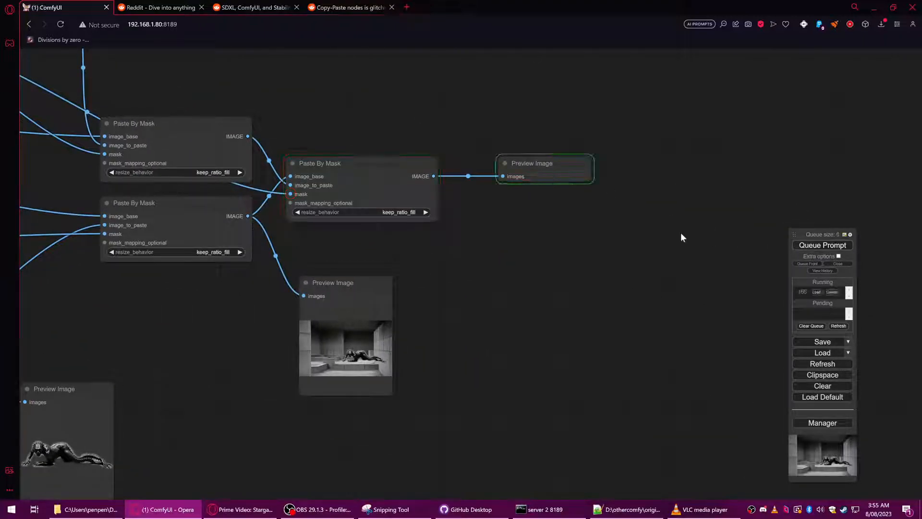
Try the source_size resize behavior on the cloned Paste By Mask node and queue the prompt.
scroll(437, 203, up, 10)
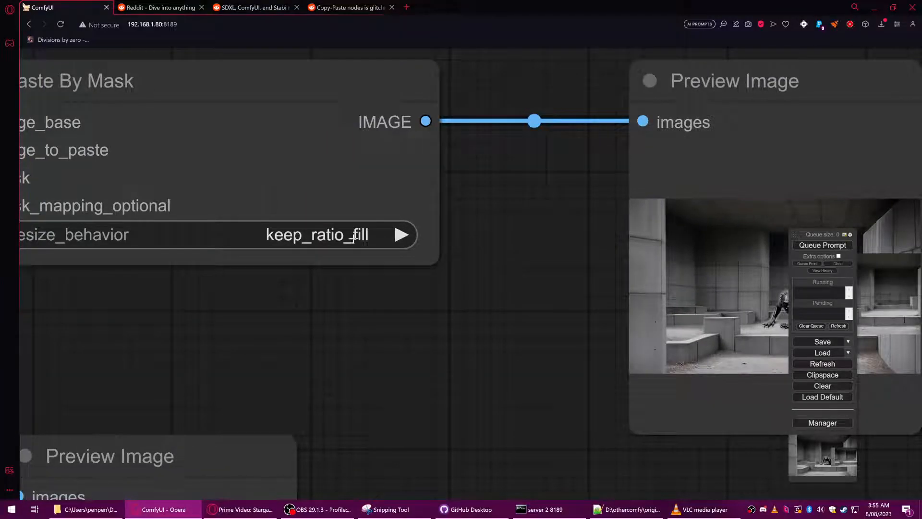
click(354, 238)
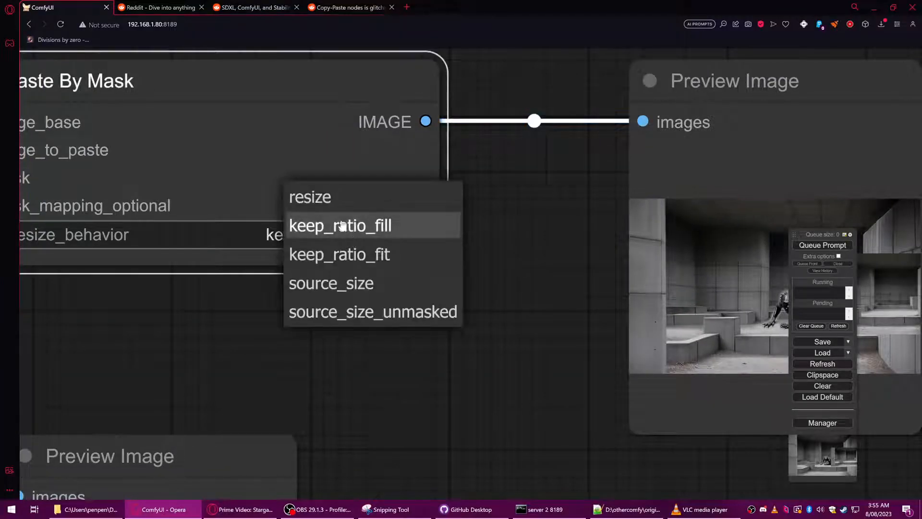
click(334, 231)
scroll(490, 338, down, 10)
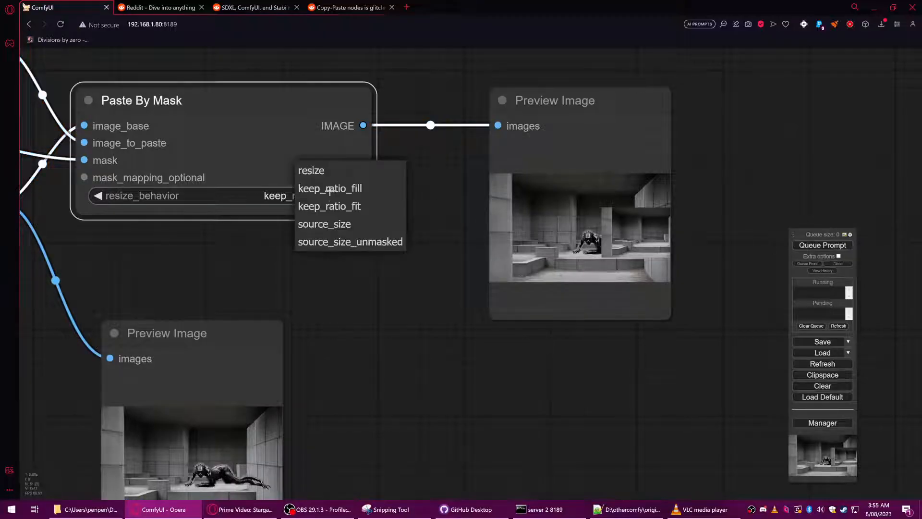
click(327, 224)
click(835, 246)
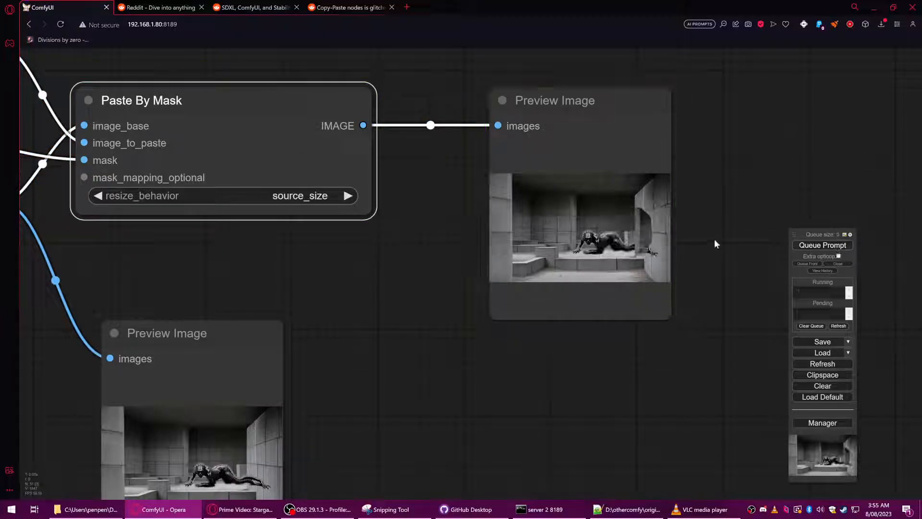
Try the source_size_unmasked resize behavior on the cloned Paste By Mask node and queue the prompt.
click(332, 198)
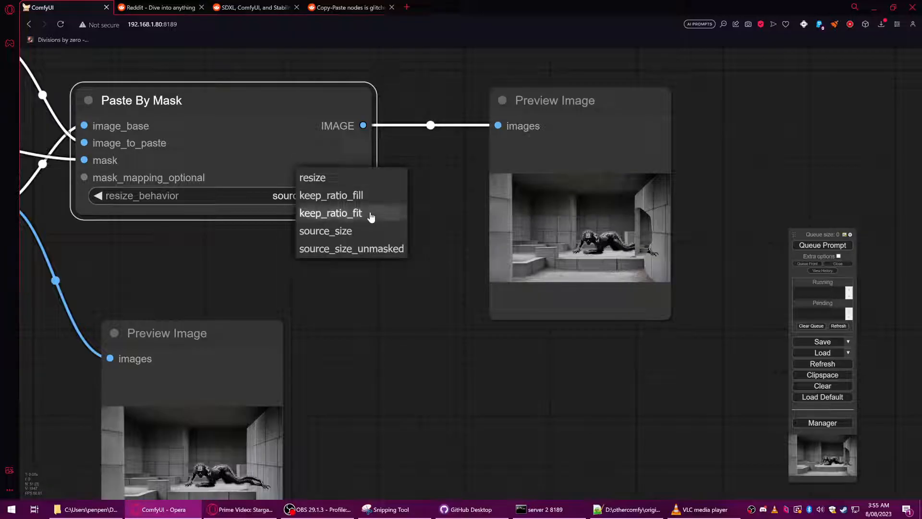
click(372, 249)
click(815, 248)
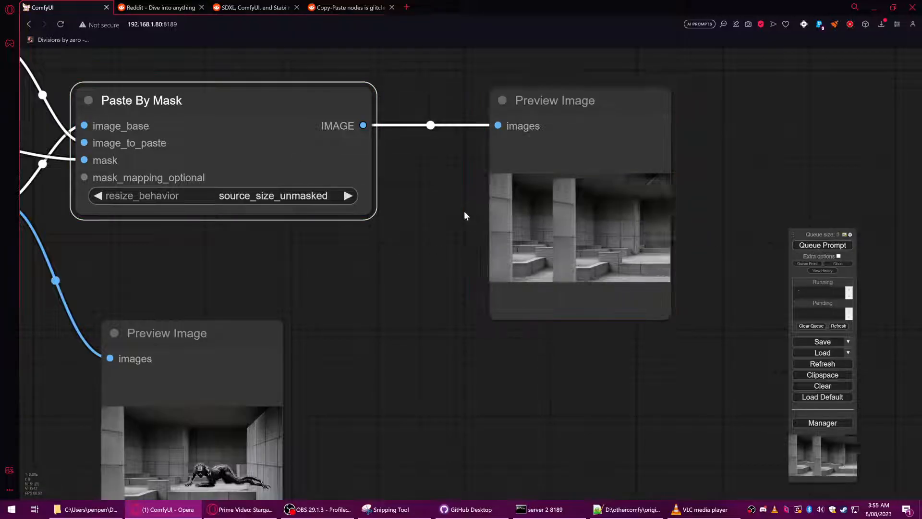
Set the cloned Paste By Mask node's resize_behavior back to keep_ratio_fill and run the workflow.
scroll(335, 201, down, 1)
click(334, 197)
click(343, 205)
scroll(365, 297, down, 3)
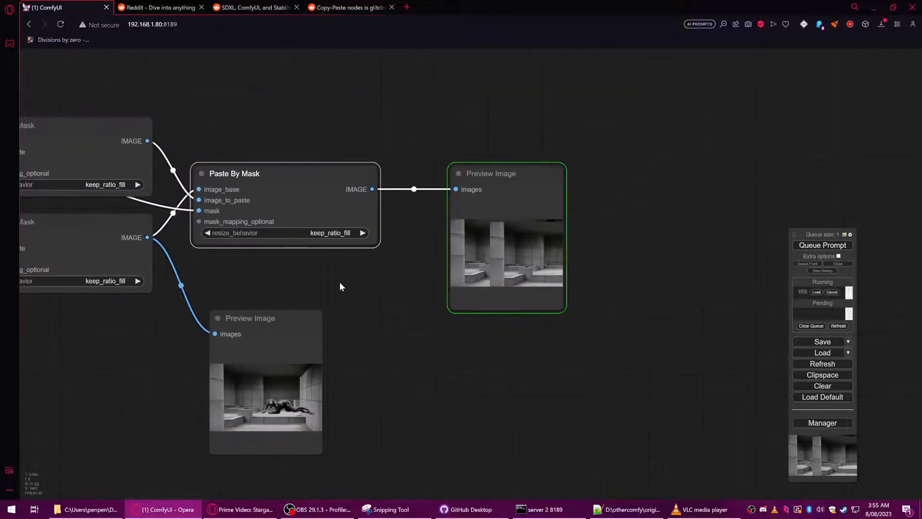
drag(339, 283, 704, 336)
scroll(704, 337, down, 3)
Spread out the upper Convert Mask to Image, Cut By Mask and Paste By Mask nodes so their links are easier to follow.
drag(541, 216, 590, 251)
click(559, 274)
scroll(364, 274, down, 3)
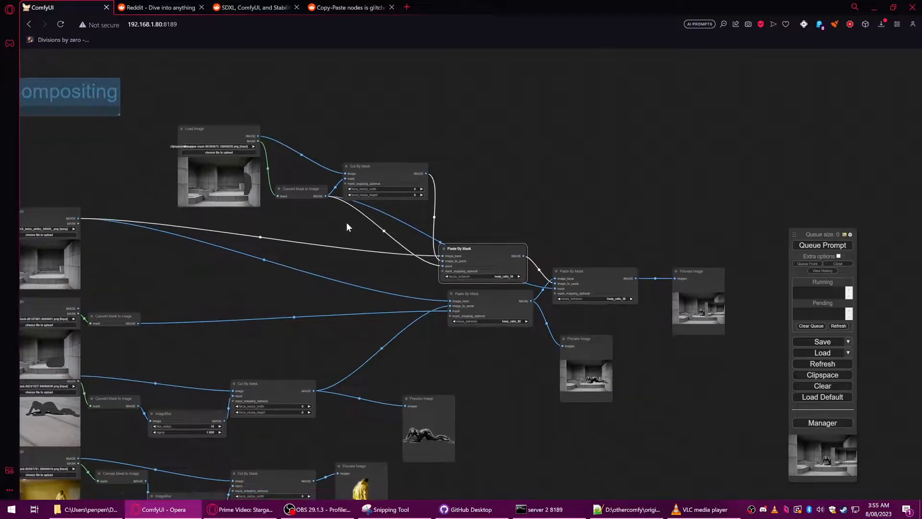
drag(309, 188, 308, 203)
drag(379, 167, 377, 153)
drag(478, 254, 493, 239)
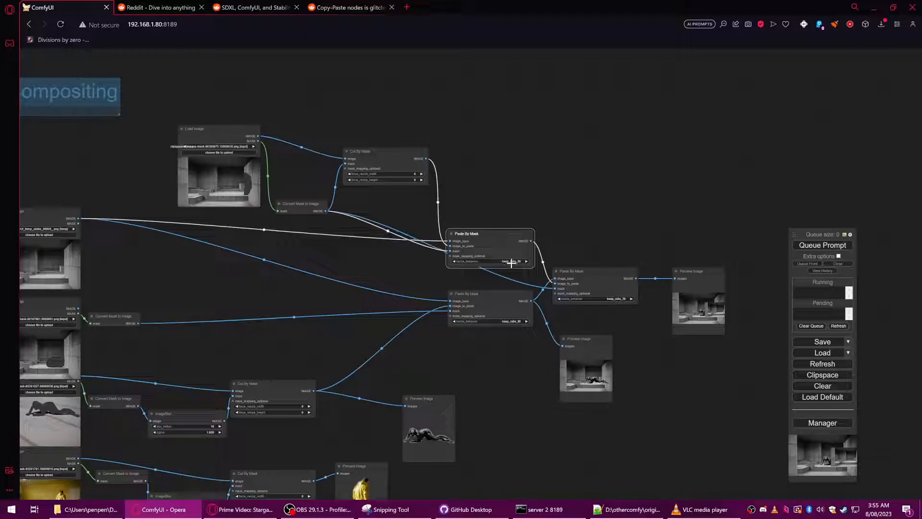
Remove the cloned Paste By Mask node and preview the upper Paste By Mask output through a new Preview Image node.
right_click(605, 281)
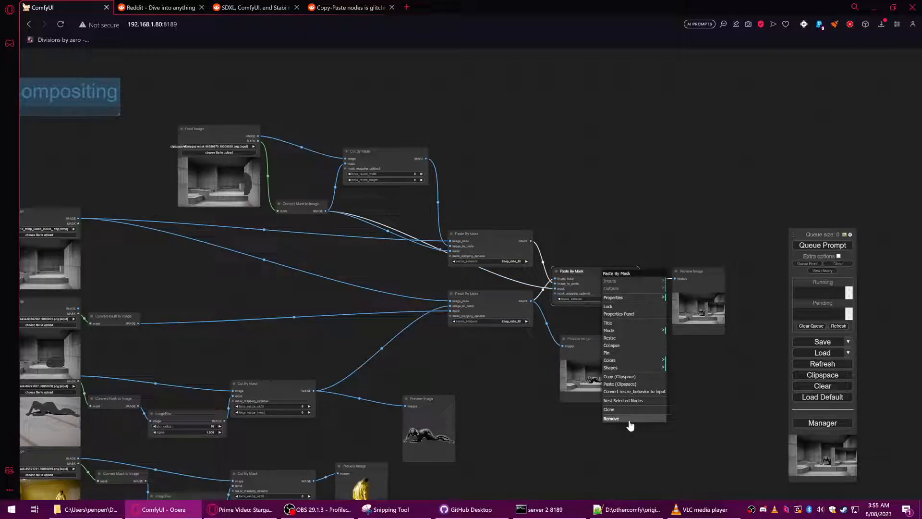
click(629, 421)
drag(531, 241, 576, 225)
click(587, 278)
click(822, 246)
scroll(623, 266, up, 12)
scroll(613, 278, down, 9)
drag(582, 214, 601, 170)
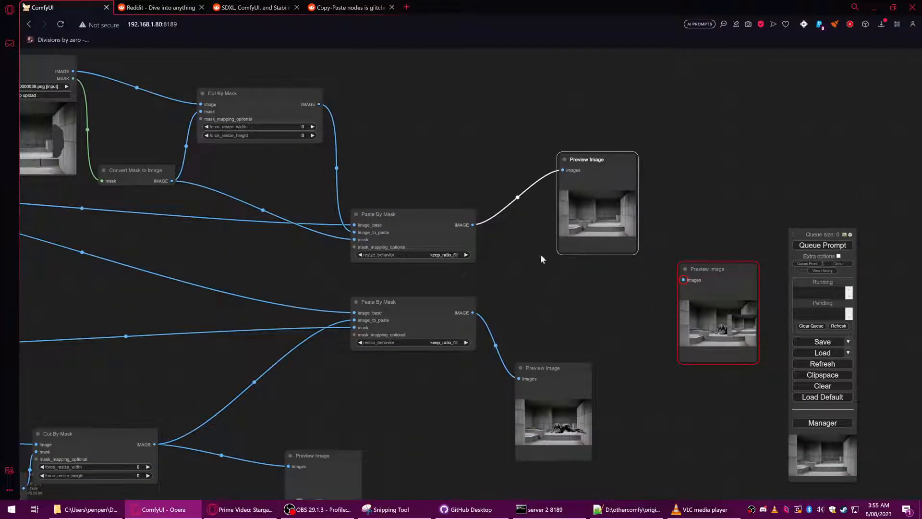
Shift the upper Paste By Mask node and connect the lower Paste By Mask node's output to its image_base input.
drag(728, 300, 706, 267)
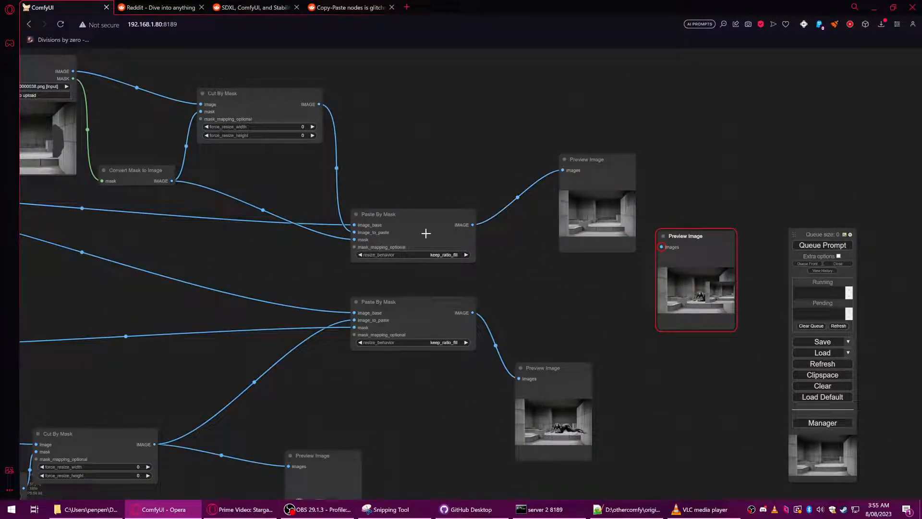
drag(436, 223, 520, 235)
drag(473, 313, 441, 235)
Remove the surplus Preview Image node and run the workflow with the remaining one connected to the chained Paste By Mask output.
drag(635, 173, 742, 115)
right_click(700, 165)
click(665, 272)
right_click(671, 271)
click(686, 457)
drag(512, 240, 575, 248)
click(827, 245)
Reposition the final Paste By Mask and Preview Image nodes and examine the composite where the wall overlaps the creature.
drag(709, 146, 693, 295)
drag(656, 177, 591, 125)
scroll(668, 277, up, 4)
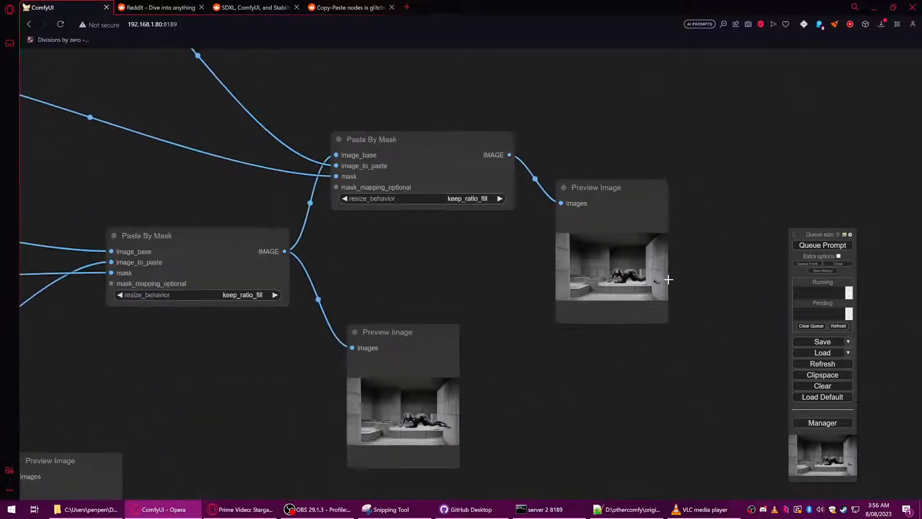
scroll(669, 278, up, 1)
scroll(467, 287, down, 6)
drag(462, 294, 562, 309)
drag(528, 216, 524, 223)
drag(657, 206, 562, 191)
drag(579, 229, 631, 237)
scroll(624, 315, up, 20)
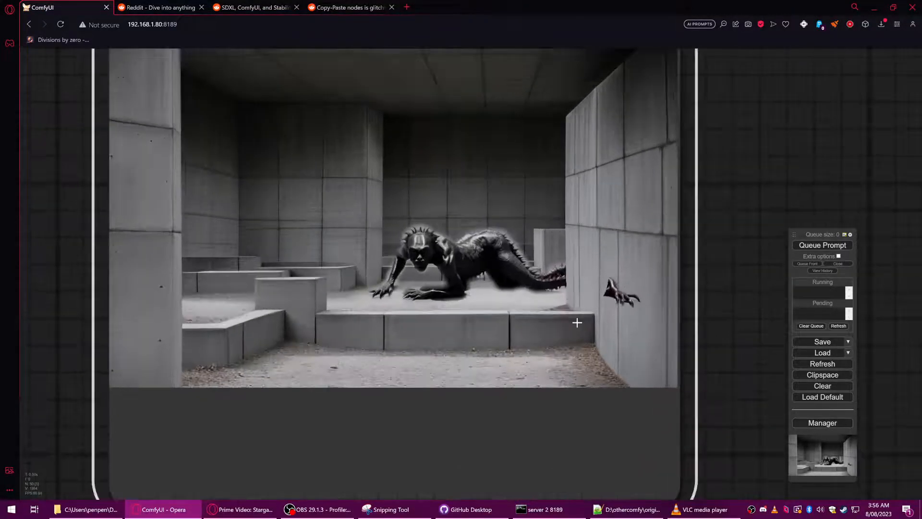
scroll(606, 288, up, 3)
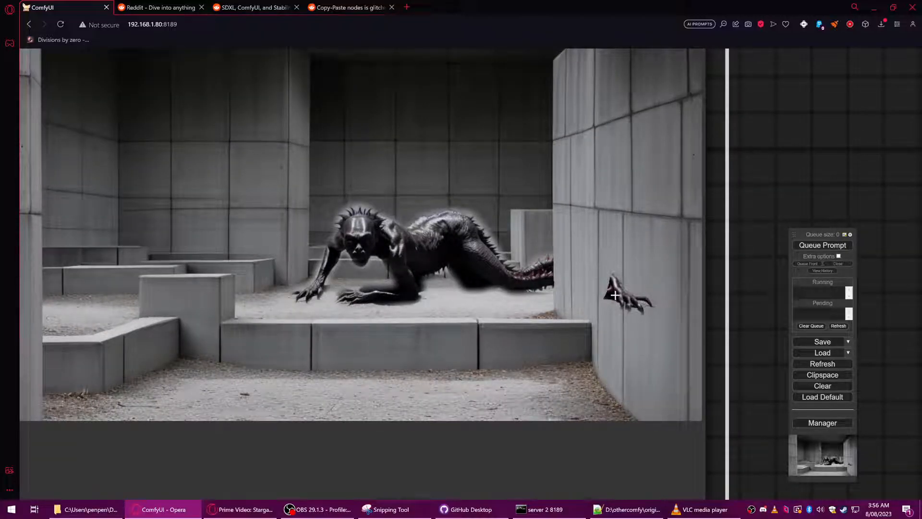
scroll(611, 304, down, 18)
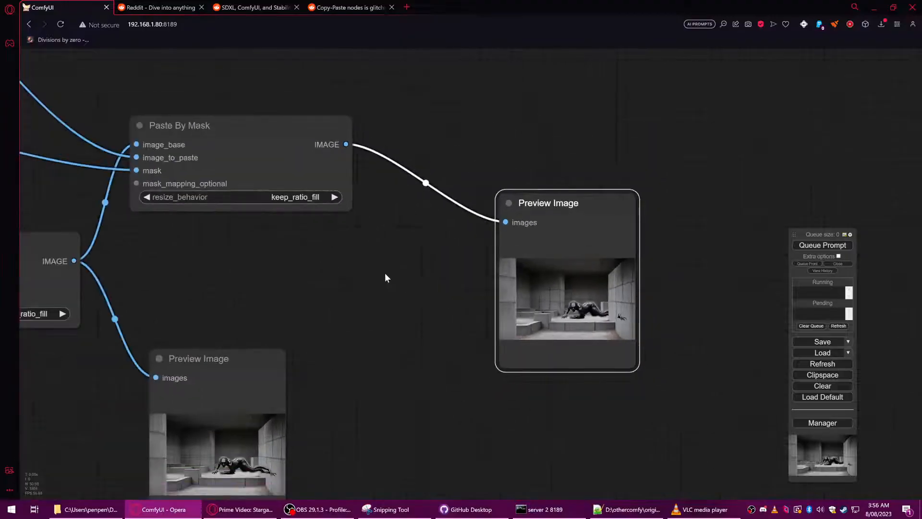
Open the wall's Load Image in the MaskEditor, extend the mask over the wall beside the existing area, and save it to the node.
scroll(540, 324, down, 4)
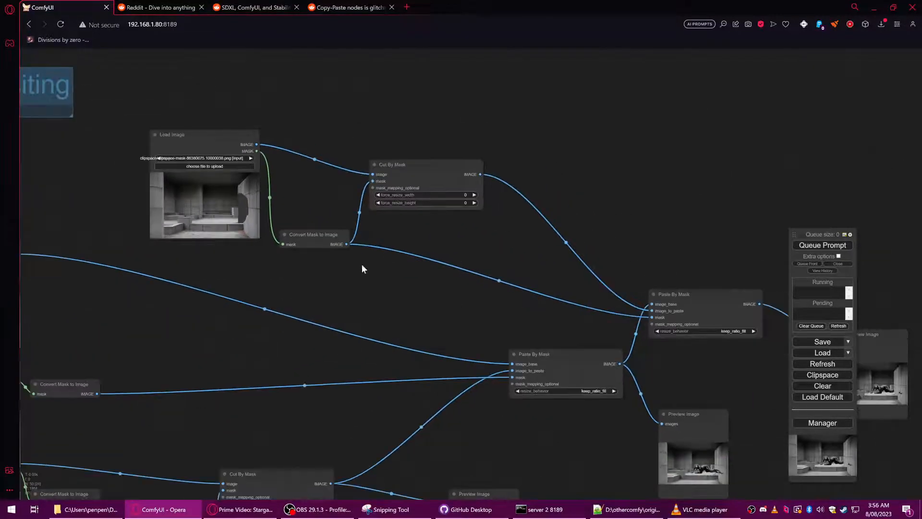
drag(353, 263, 459, 315)
right_click(356, 262)
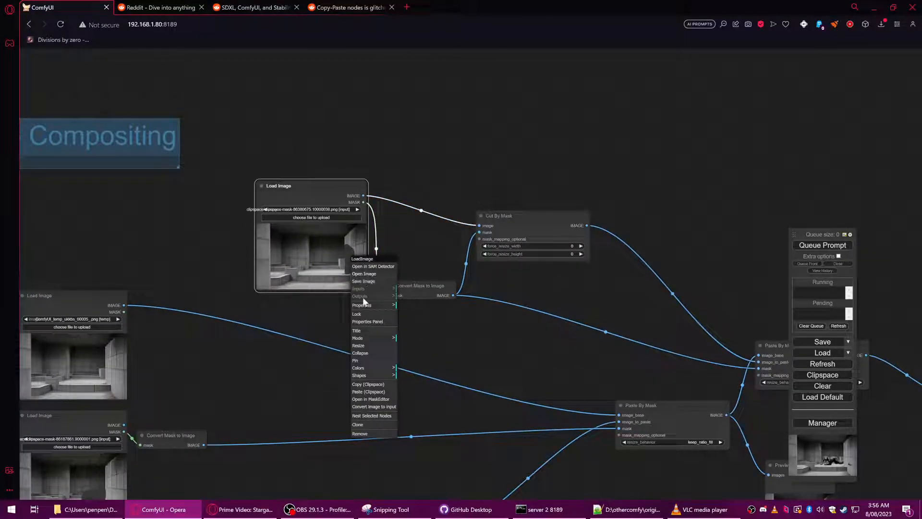
click(375, 401)
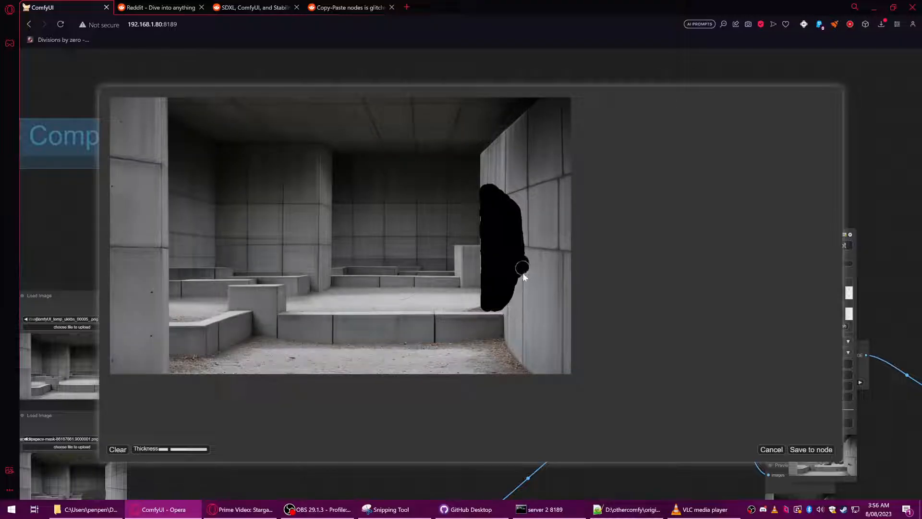
mouse_move(523, 302)
mouse_down()
mouse_move(532, 257)
mouse_move(524, 244)
mouse_move(537, 284)
mouse_up()
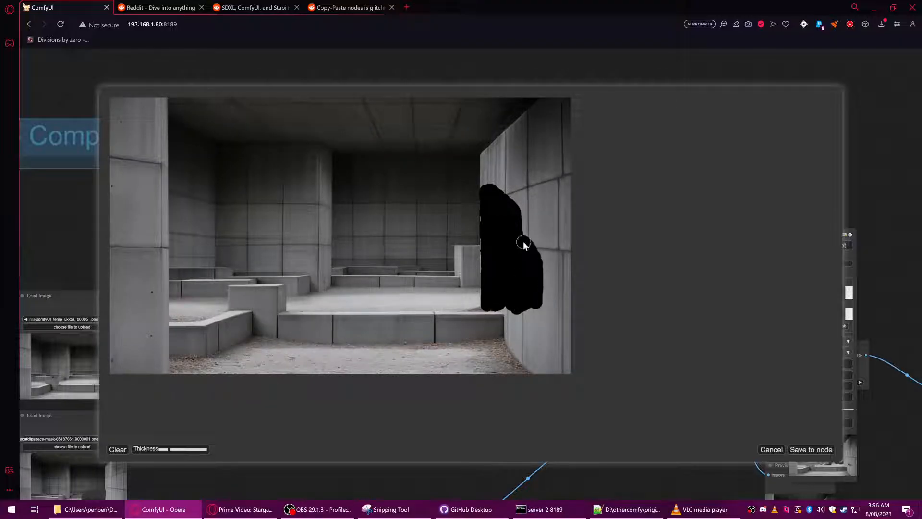
click(811, 449)
Run the workflow with the extended wall mask and examine the composite in the final Preview Image node.
scroll(640, 356, down, 4)
drag(687, 371, 408, 292)
scroll(593, 318, up, 20)
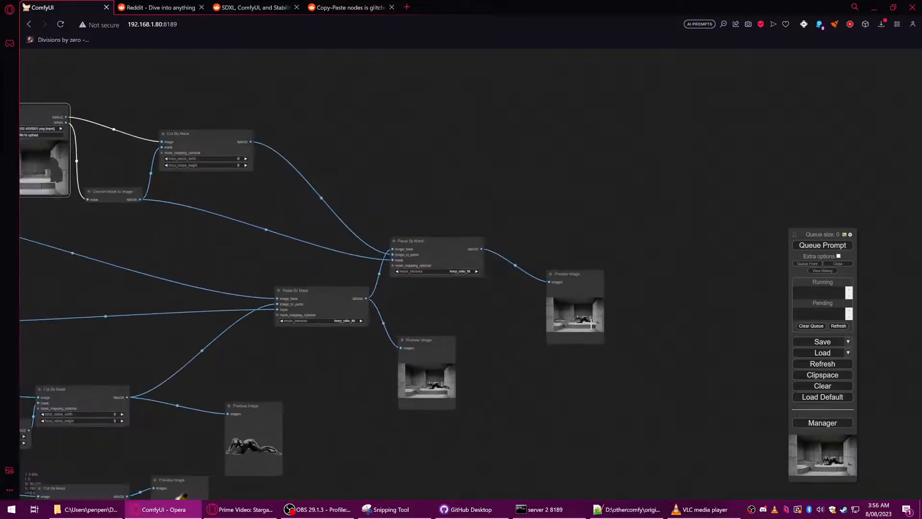
scroll(591, 313, up, 4)
click(822, 245)
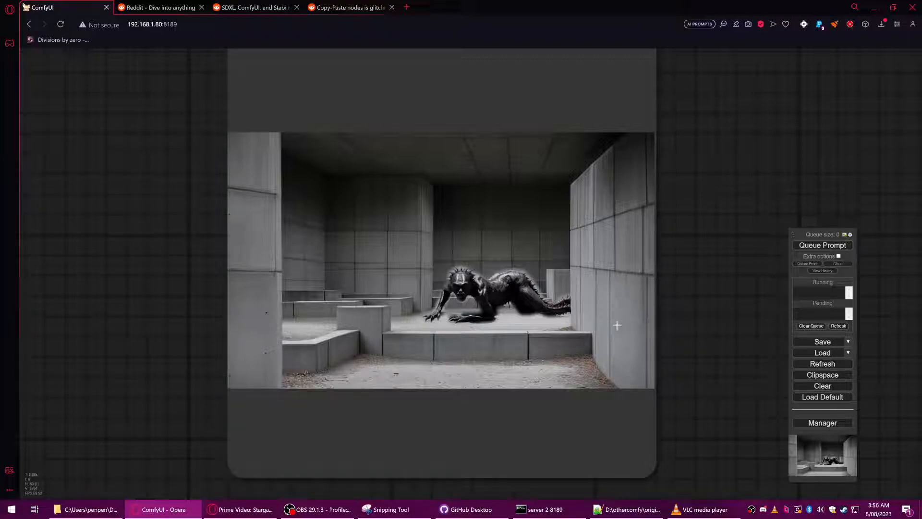
scroll(645, 320, up, 4)
scroll(607, 305, down, 2)
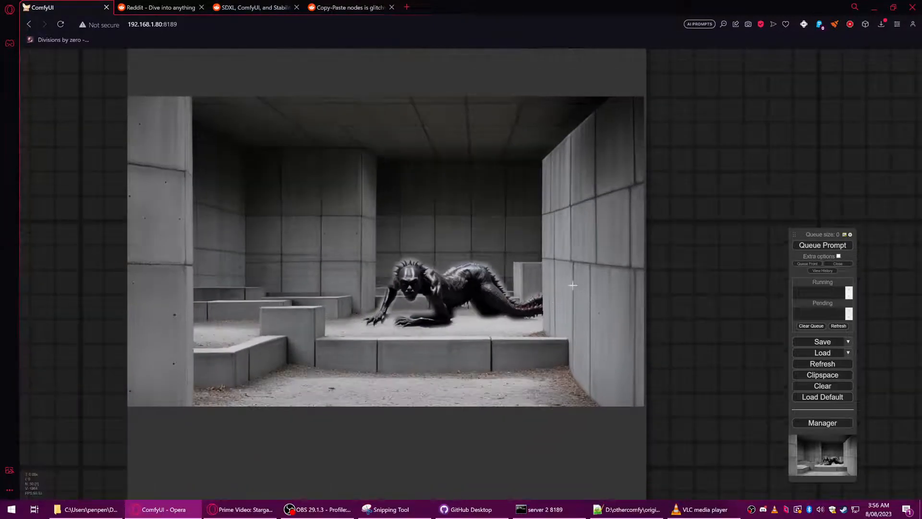
scroll(419, 287, up, 3)
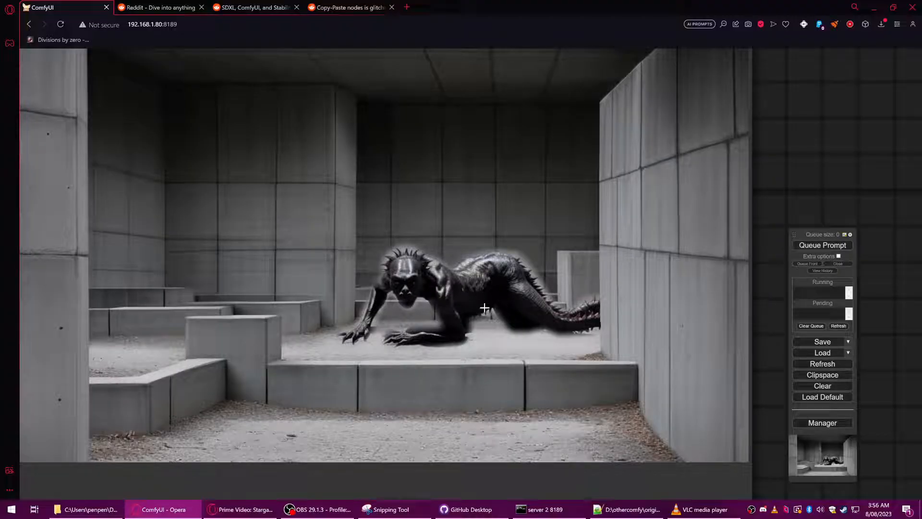
scroll(494, 306, down, 6)
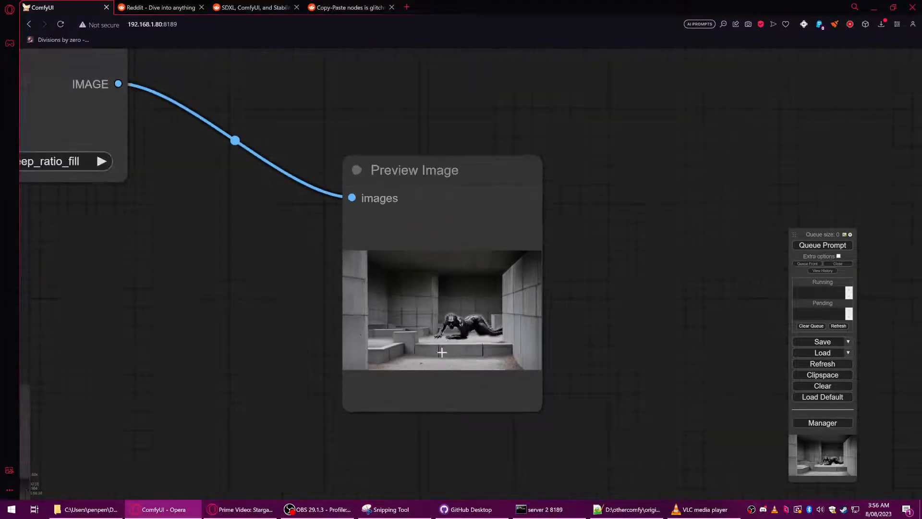
Tuck the Preview Image nodes close to their Paste By Mask and Cut By Mask nodes to tidy the graph.
scroll(442, 350, down, 8)
drag(339, 348, 425, 317)
drag(496, 250, 365, 240)
drag(693, 164, 518, 185)
scroll(499, 303, down, 4)
drag(485, 318, 572, 232)
drag(432, 251, 360, 231)
drag(378, 345, 377, 351)
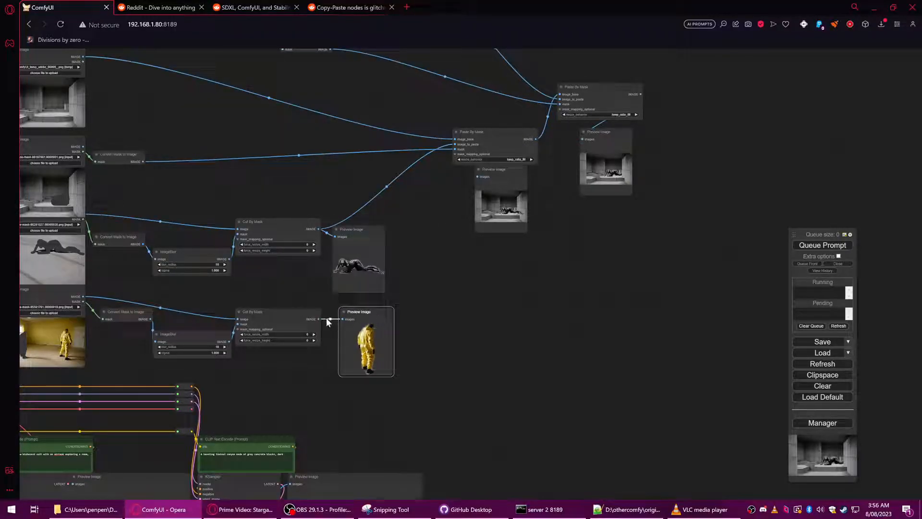
drag(316, 319, 317, 319)
Clone the lower Paste By Mask node and place the copy near the yellow-suited figure's preview.
drag(509, 257, 434, 307)
right_click(439, 189)
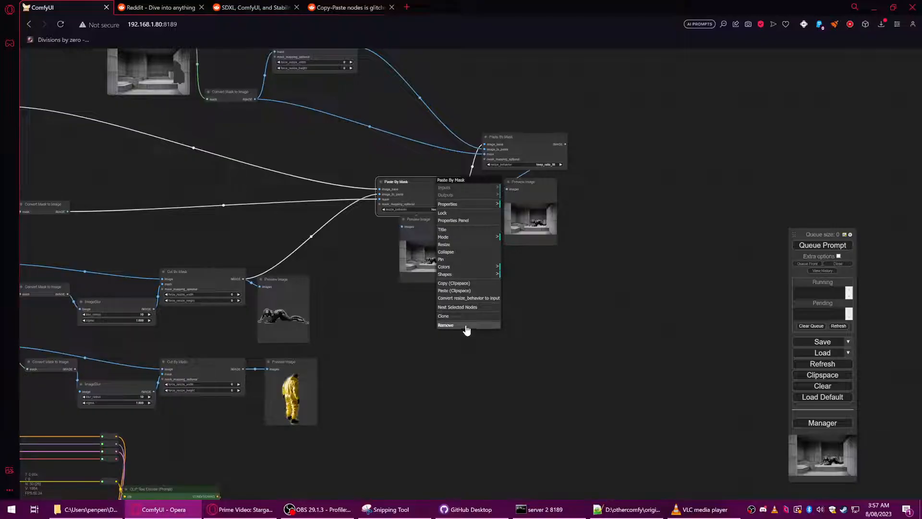
click(452, 316)
drag(435, 200, 412, 353)
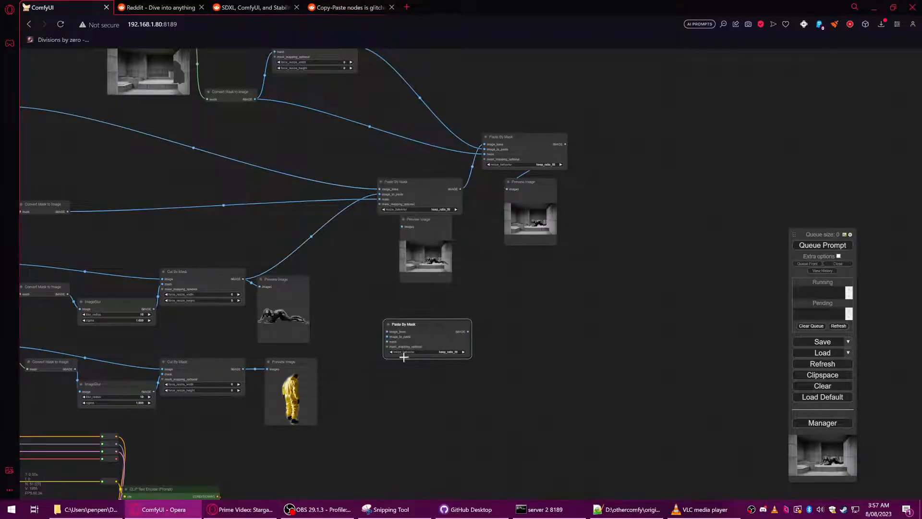
Connect the figure's Cut By Mask output to the cloned Paste By Mask's image_to_paste, and the upper Paste By Mask output to its image_base.
drag(242, 369, 543, 273)
scroll(367, 307, down, 3)
scroll(558, 304, up, 6)
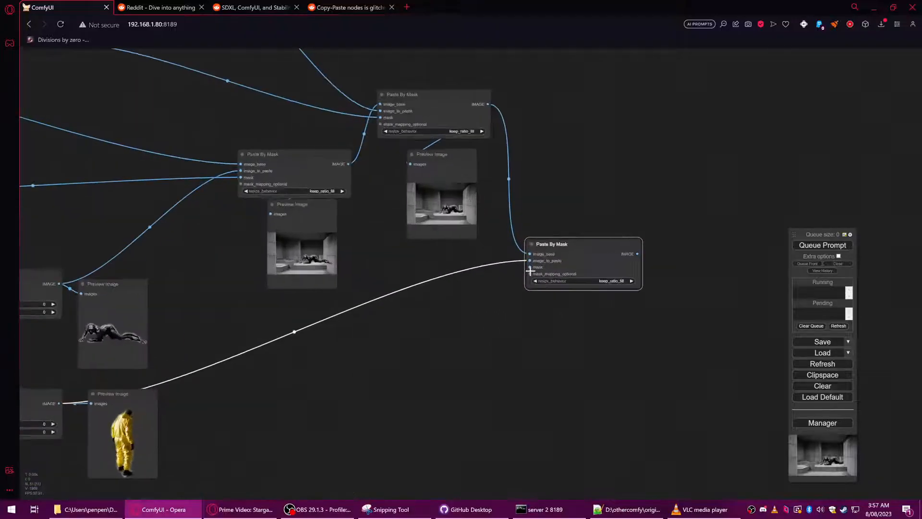
scroll(442, 320, down, 2)
drag(438, 323, 537, 280)
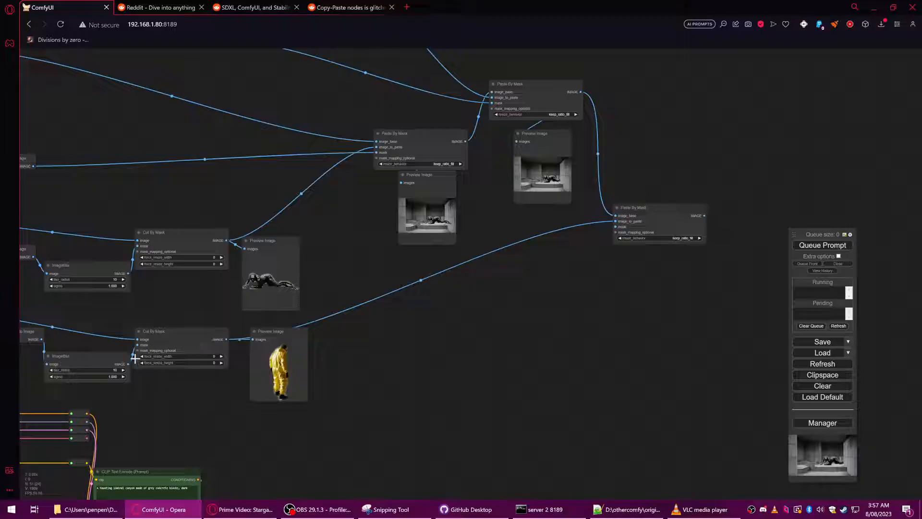
Move the figure's Cut By Mask node clear of its ImageBlur and connect the ImageBlur output to the new Paste By Mask's mask input.
drag(228, 335, 224, 315)
drag(126, 363, 617, 221)
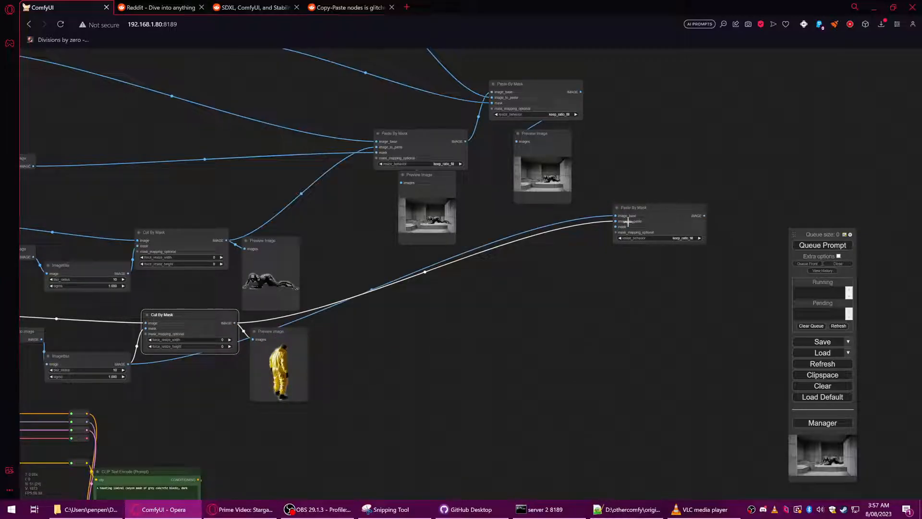
drag(127, 363, 672, 190)
scroll(571, 263, up, 5)
scroll(650, 203, down, 9)
Space out the figure's Cut By Mask and Preview Image nodes, and reconnect the upper Paste By Mask output to the new node's image_base.
drag(418, 290, 346, 310)
drag(266, 323, 280, 356)
mouse_move(219, 305)
mouse_down()
mouse_move(219, 296)
mouse_move(214, 309)
mouse_move(226, 312)
mouse_up()
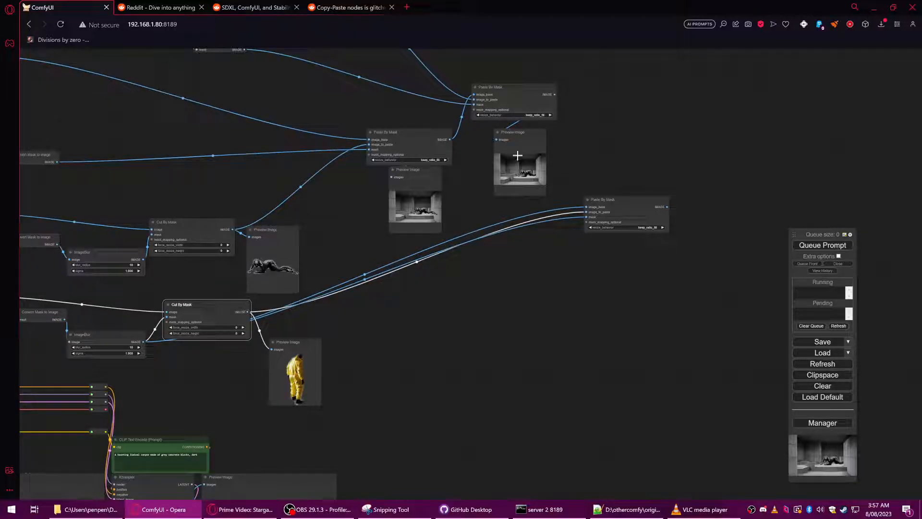
scroll(596, 192, up, 8)
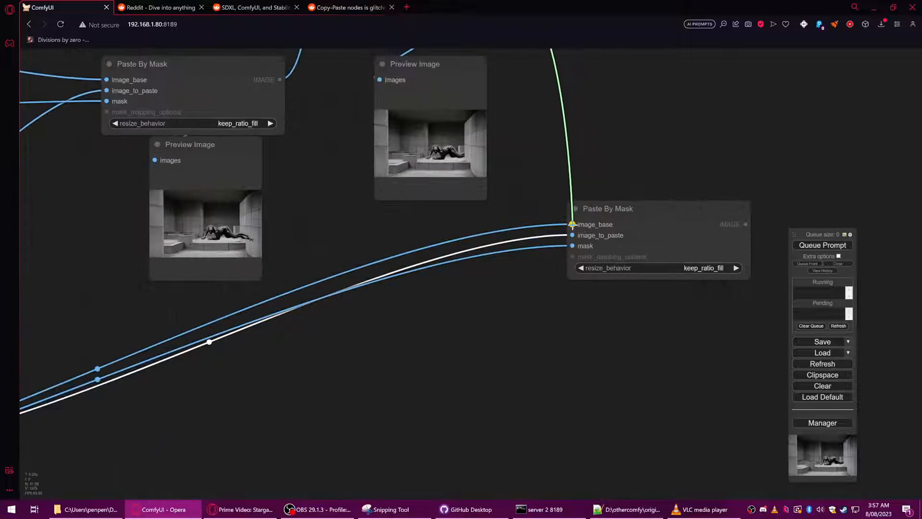
scroll(575, 224, down, 9)
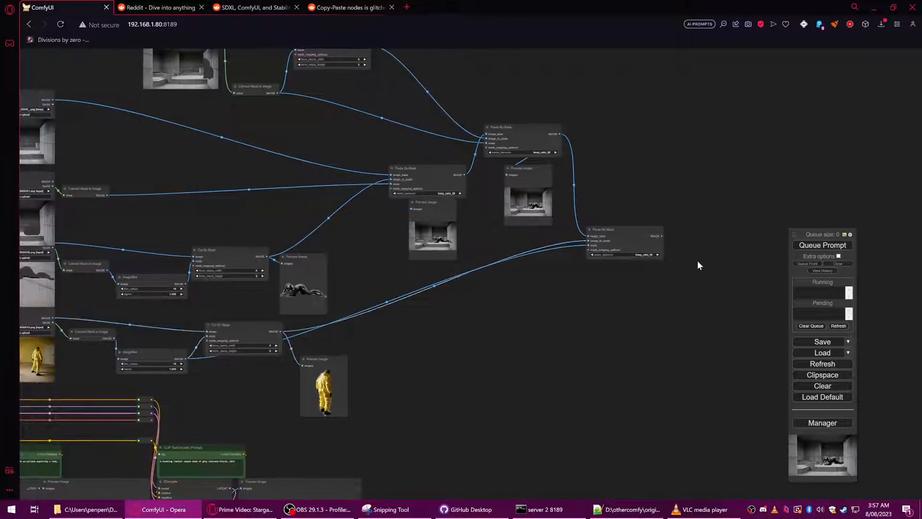
Attach a Preview Image node to the new Paste By Mask output and run the workflow to check the composite.
drag(662, 237, 683, 237)
click(691, 284)
drag(567, 348, 390, 344)
click(838, 243)
scroll(509, 272, up, 14)
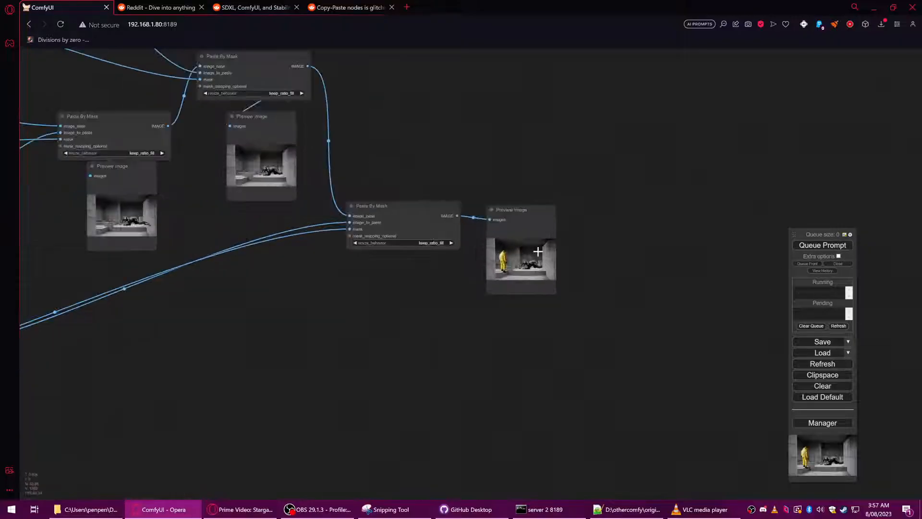
scroll(509, 272, up, 10)
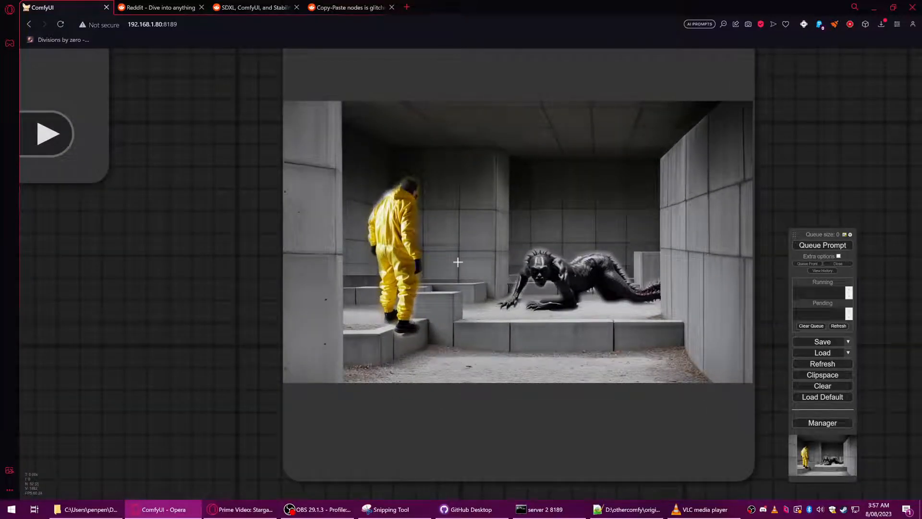
scroll(397, 225, down, 15)
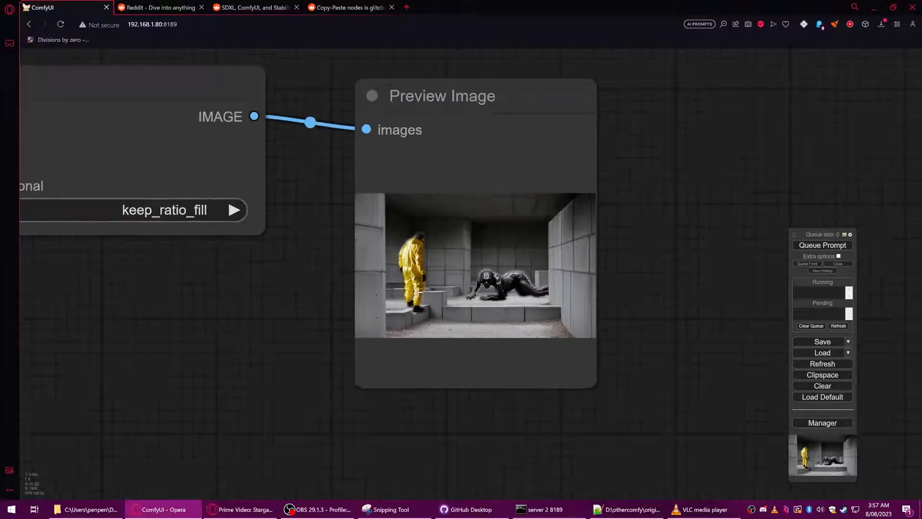
scroll(430, 318, down, 10)
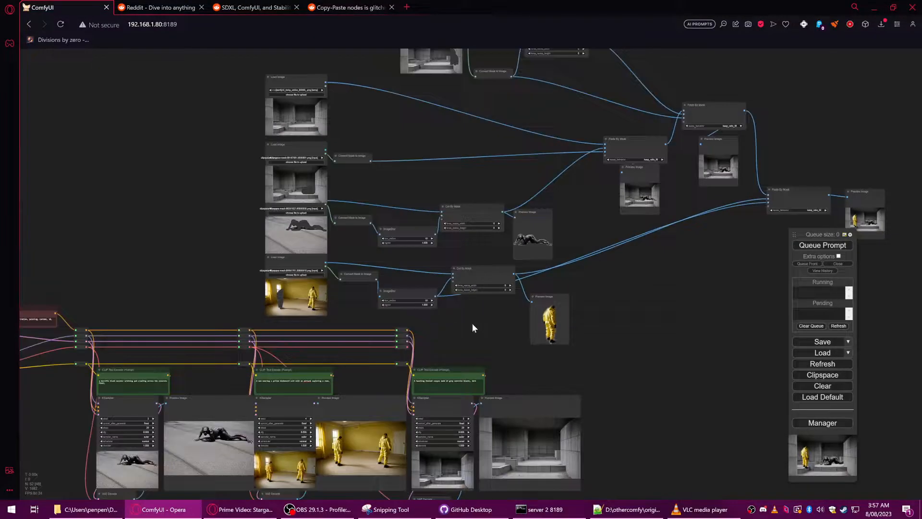
Clone the base room's Load Image node and place the copy beside the yellow-suited figure's Preview Image.
drag(473, 327, 476, 375)
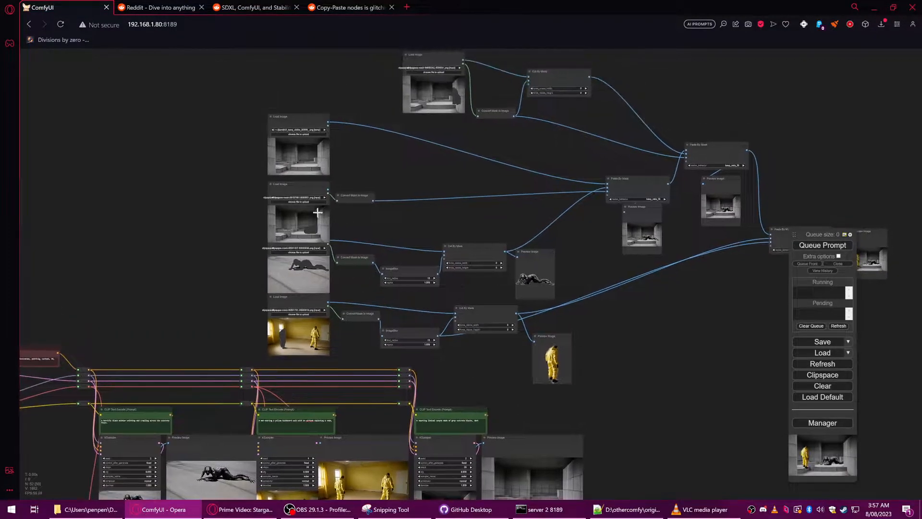
mouse_move(354, 153)
mouse_down()
mouse_move(348, 174)
mouse_move(345, 161)
mouse_up()
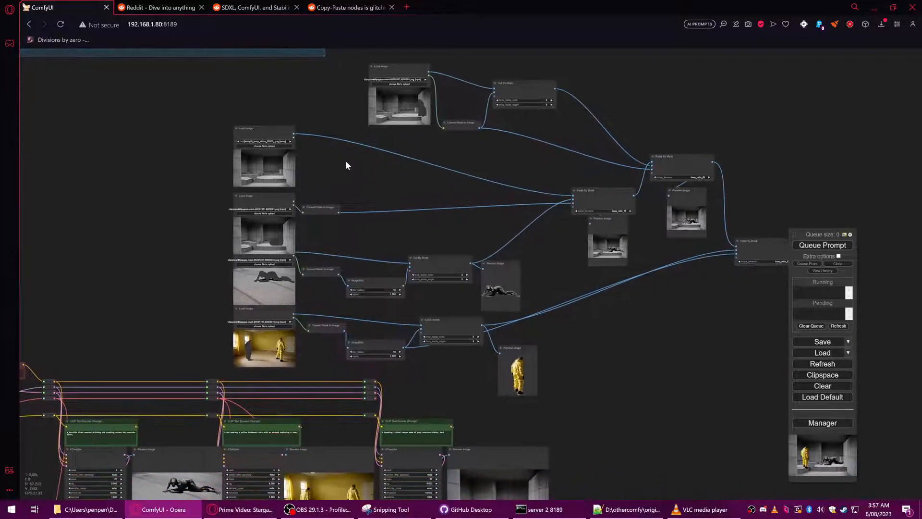
right_click(270, 144)
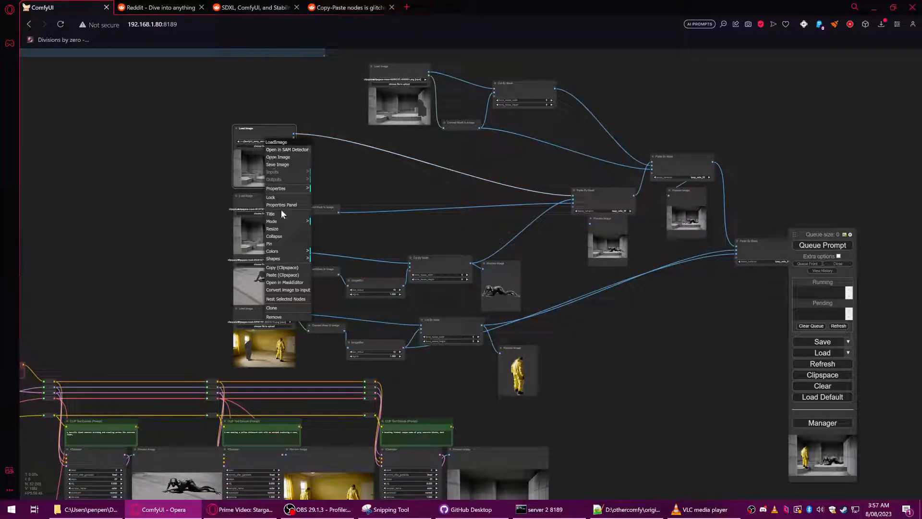
click(278, 308)
drag(247, 145, 330, 161)
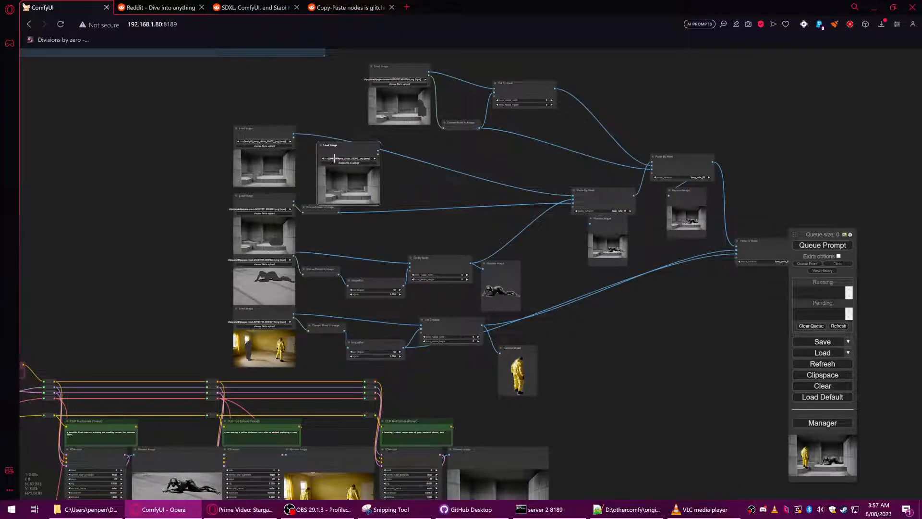
scroll(347, 173, up, 6)
scroll(356, 178, down, 7)
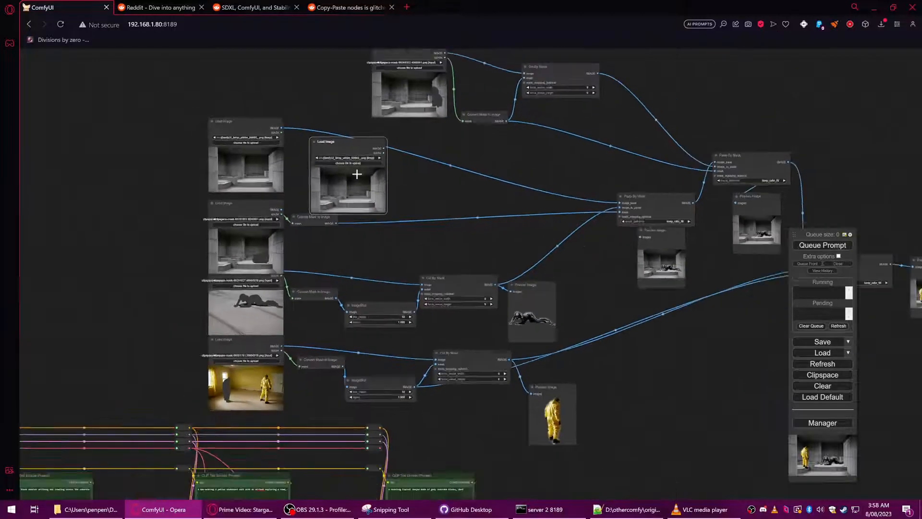
drag(355, 163, 577, 340)
mouse_move(559, 263)
mouse_down()
mouse_move(451, 201)
mouse_move(428, 214)
mouse_move(446, 185)
mouse_move(421, 185)
mouse_up()
scroll(448, 300, up, 12)
scroll(434, 264, up, 2)
scroll(444, 313, down, 1)
scroll(480, 278, down, 9)
drag(645, 258, 545, 259)
scroll(347, 322, up, 7)
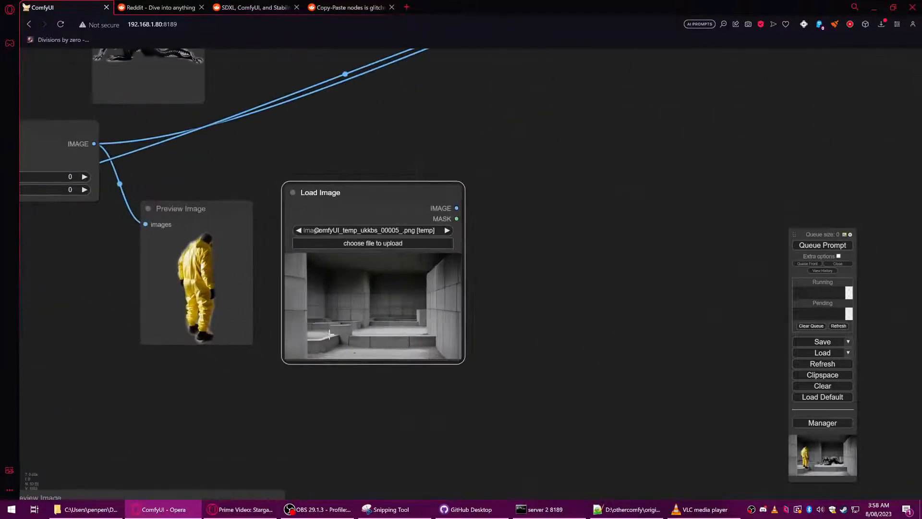
Open the cloned Load Image in the MaskEditor, paint a tall figure-shaped mask beside the foreground pillar down to the image's lower edge, and save it.
right_click(371, 302)
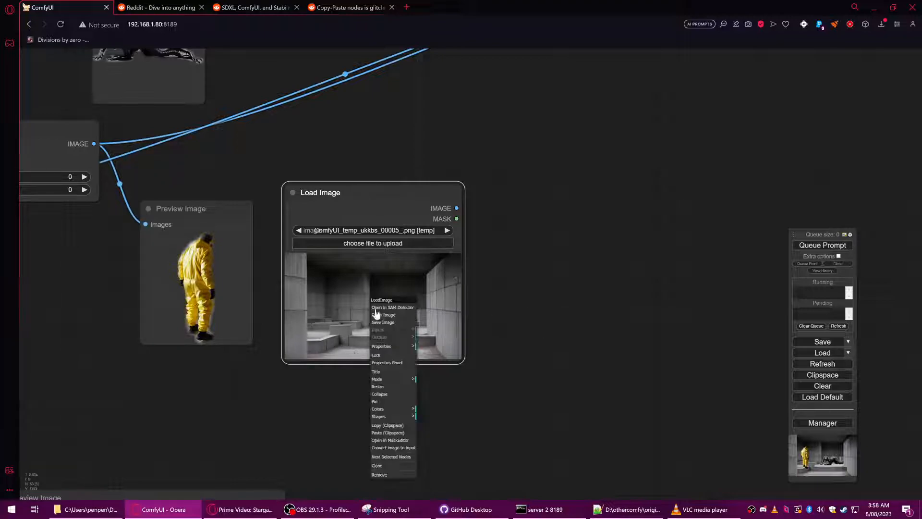
click(404, 440)
drag(217, 364, 206, 332)
mouse_move(213, 368)
mouse_down()
mouse_move(227, 359)
mouse_move(235, 326)
mouse_up()
drag(237, 364, 216, 236)
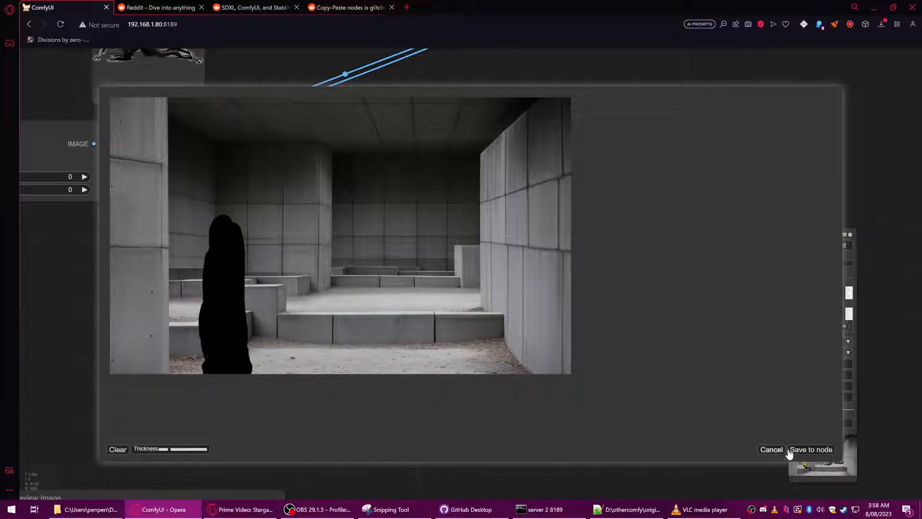
click(809, 450)
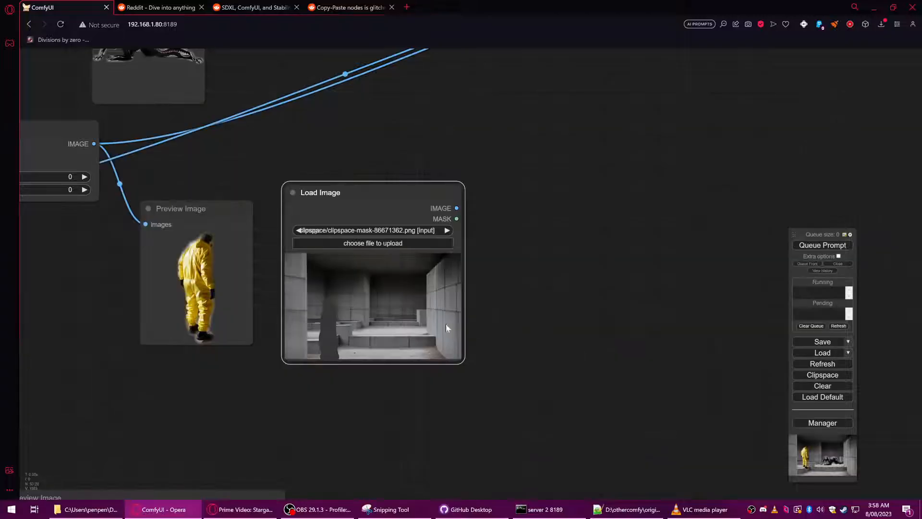
Route the cloned Load Image's MASK through a new Convert Mask to Image node into the last Paste By Mask's mask input.
scroll(470, 298, down, 10)
drag(575, 247, 556, 280)
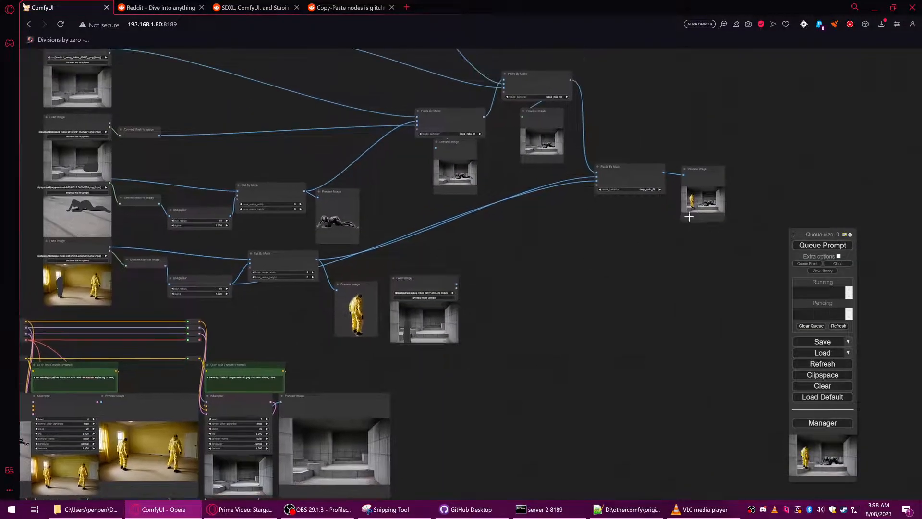
scroll(693, 204, up, 6)
scroll(694, 199, up, 4)
drag(137, 446, 530, 250)
scroll(267, 258, up, 2)
scroll(292, 247, down, 8)
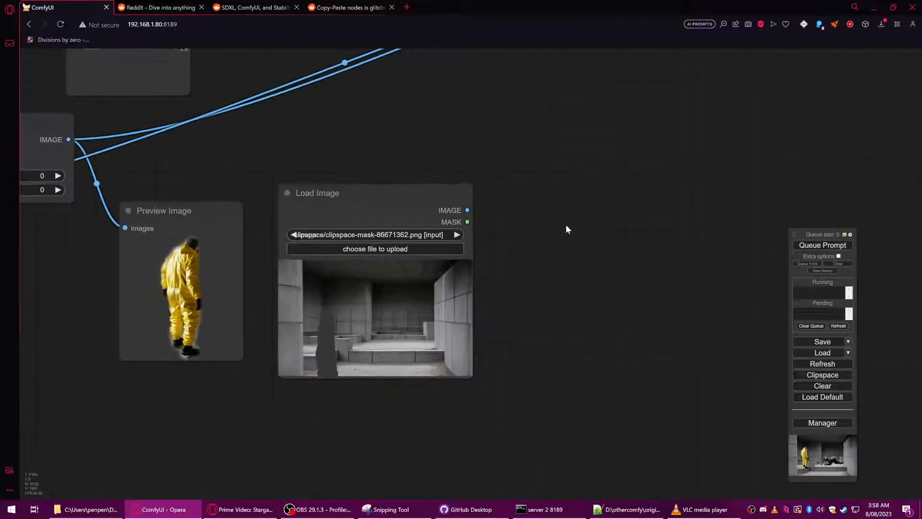
drag(415, 364, 435, 338)
click(457, 395)
drag(513, 347, 663, 173)
drag(495, 337, 479, 289)
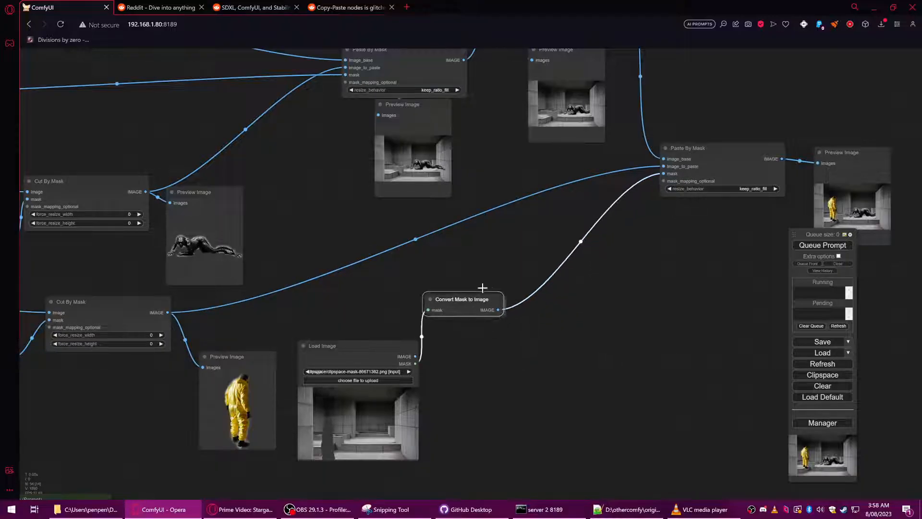
Run the workflow with the hand-painted placement mask and examine the figure's new position in the final Preview Image.
scroll(466, 331, down, 3)
drag(517, 348, 447, 369)
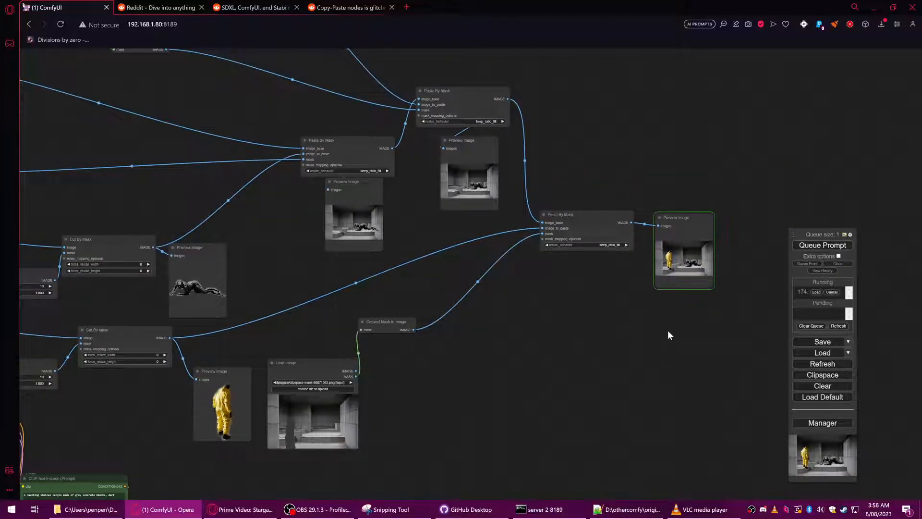
scroll(677, 283, up, 10)
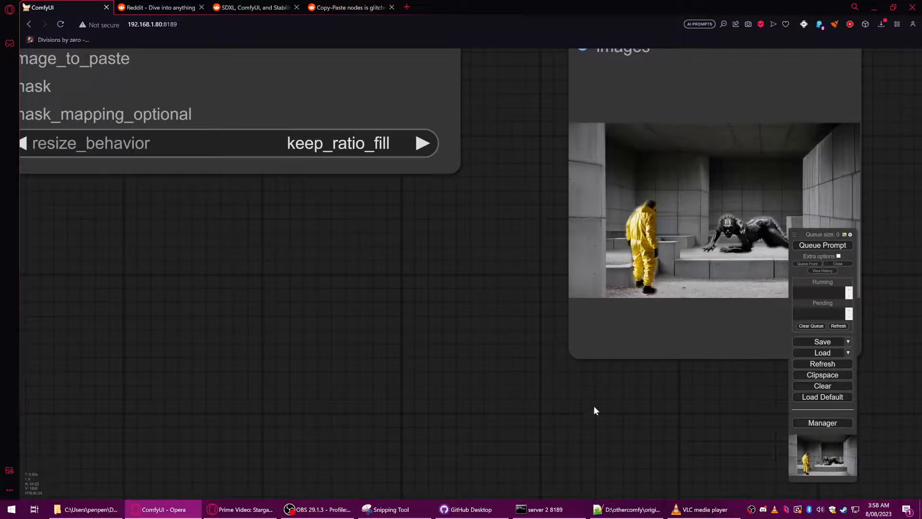
drag(609, 400, 436, 448)
scroll(538, 325, up, 5)
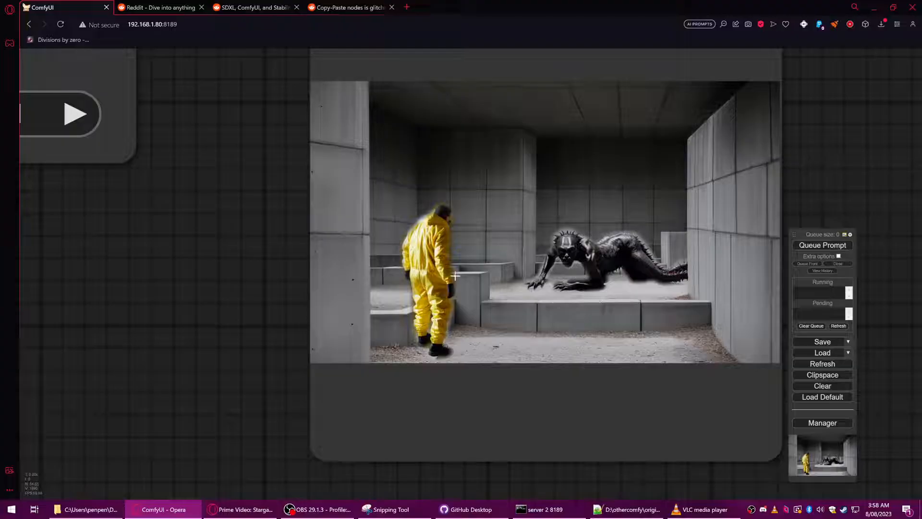
scroll(520, 288, down, 6)
scroll(531, 314, down, 8)
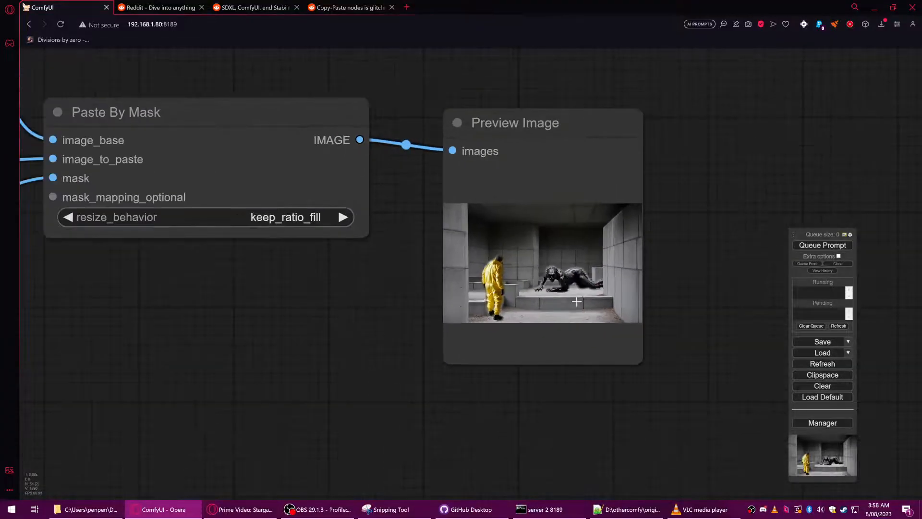
scroll(576, 269, down, 9)
drag(466, 383, 585, 321)
drag(427, 424, 330, 478)
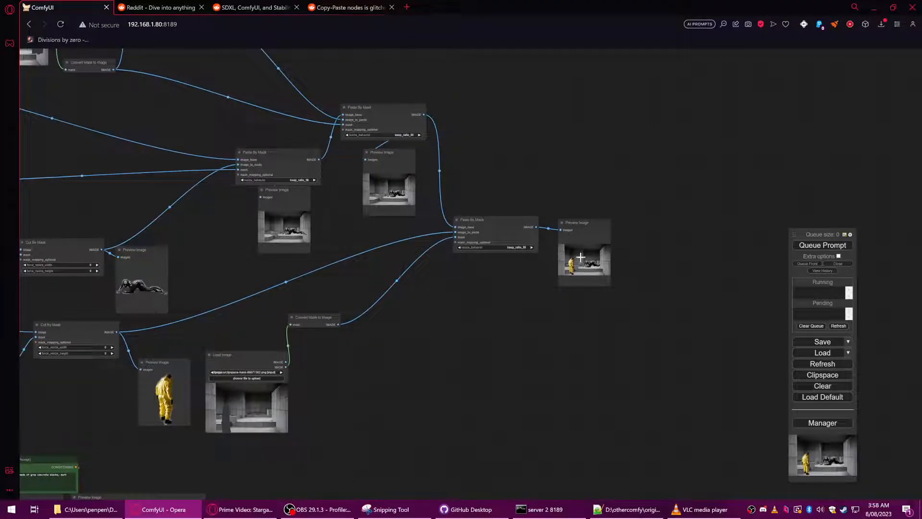
Review the prompt and KSampler nodes that generate the creature, yellow-suited figure and concrete room source images.
scroll(468, 403, down, 5)
scroll(437, 366, up, 4)
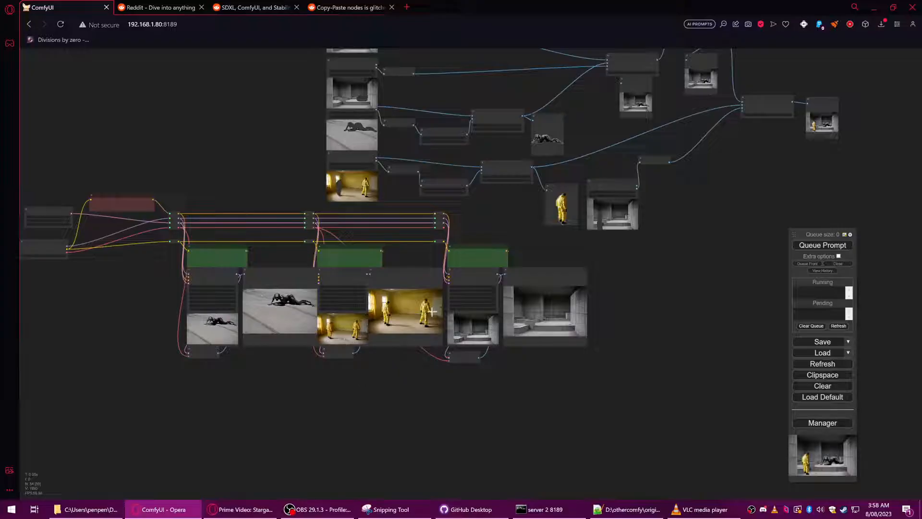
scroll(423, 317, up, 3)
scroll(430, 317, up, 1)
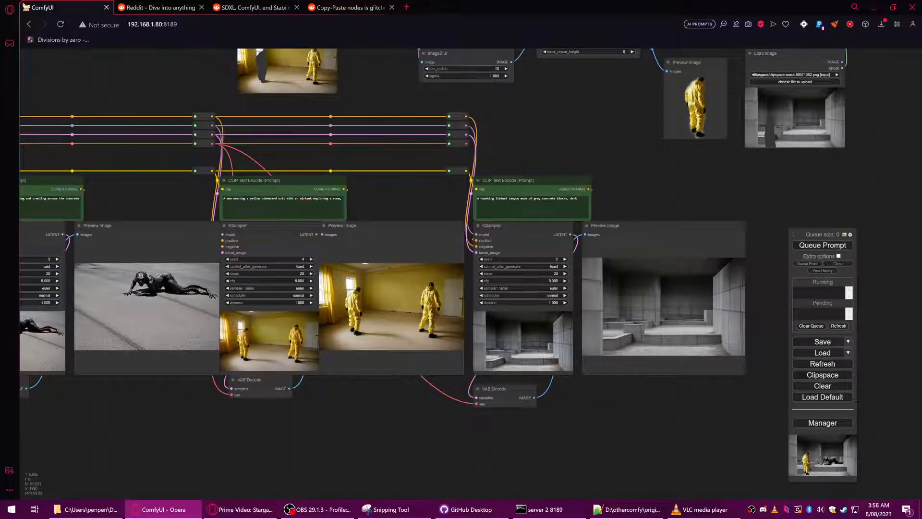
scroll(183, 201, up, 6)
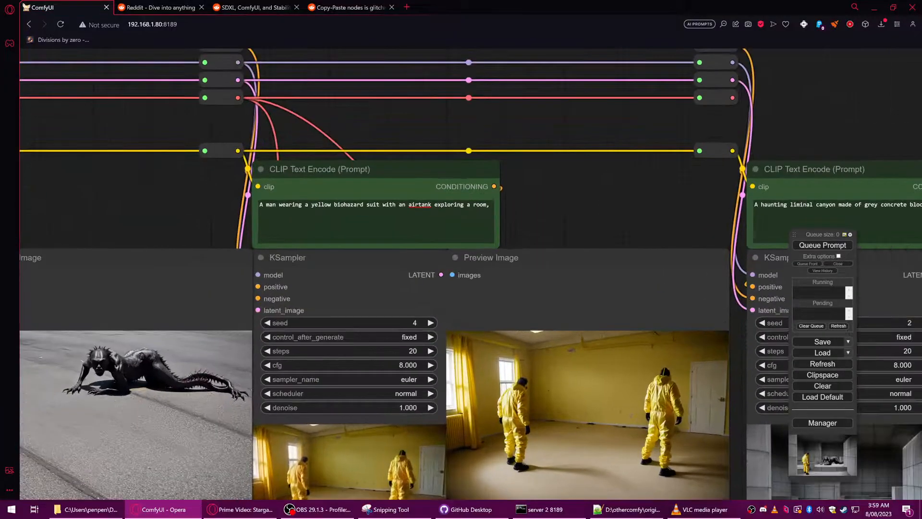
scroll(504, 351, down, 10)
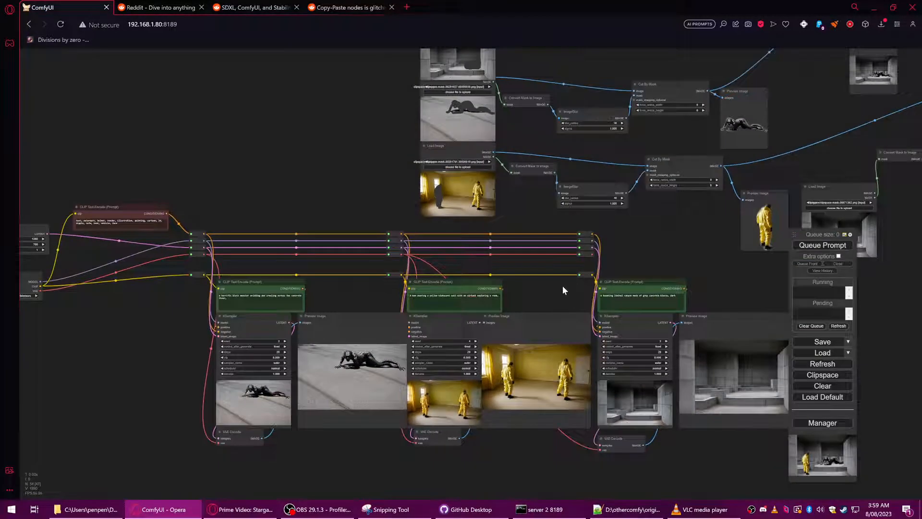
Follow the graph along to the last Paste By Mask and inspect the finished composite in its Preview Image.
drag(563, 288, 399, 351)
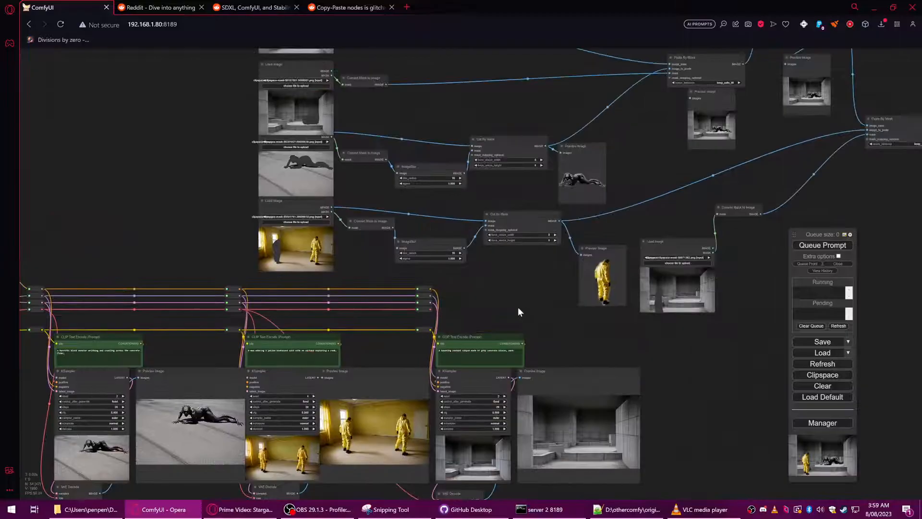
drag(707, 320, 506, 372)
drag(754, 268, 497, 340)
scroll(515, 292, up, 2)
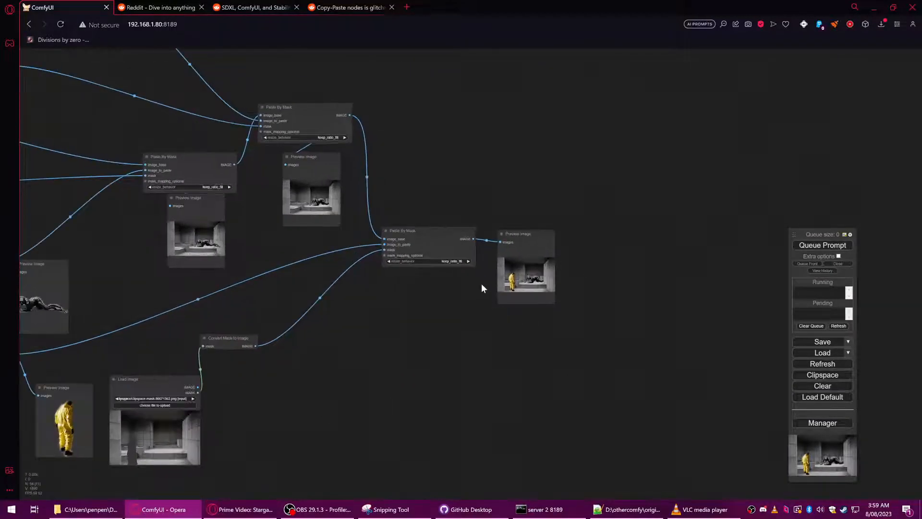
scroll(547, 279, up, 15)
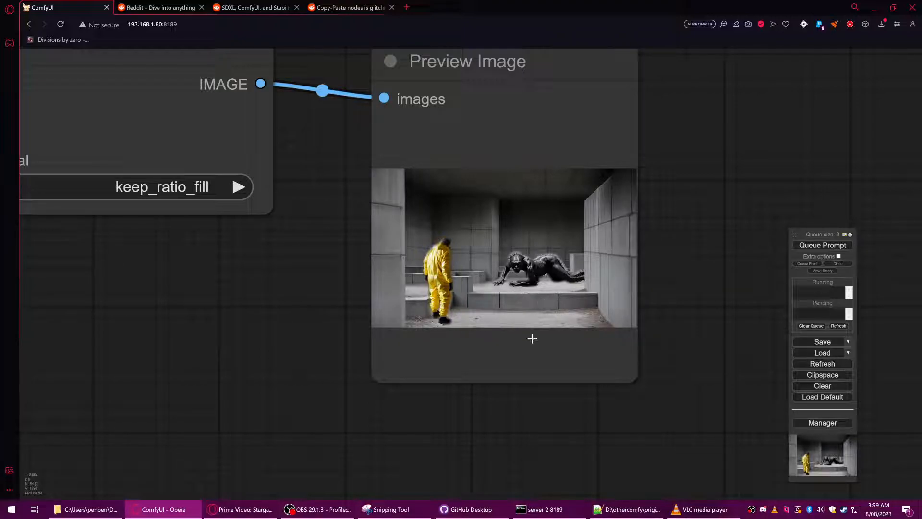
scroll(532, 330, down, 6)
scroll(573, 295, down, 10)
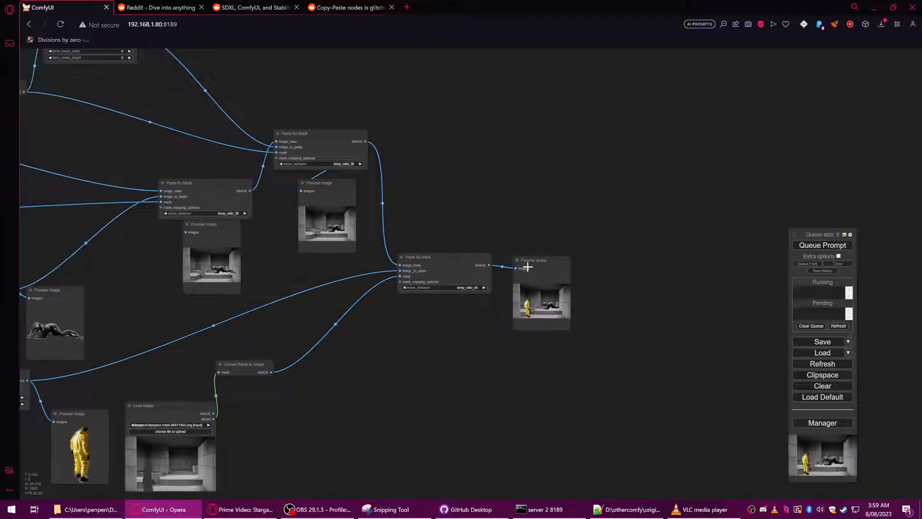
Examine the whole Cut By Mask and Paste By Mask chain from the source Load Images to the last Preview Image.
drag(428, 336, 516, 262)
scroll(473, 298, down, 4)
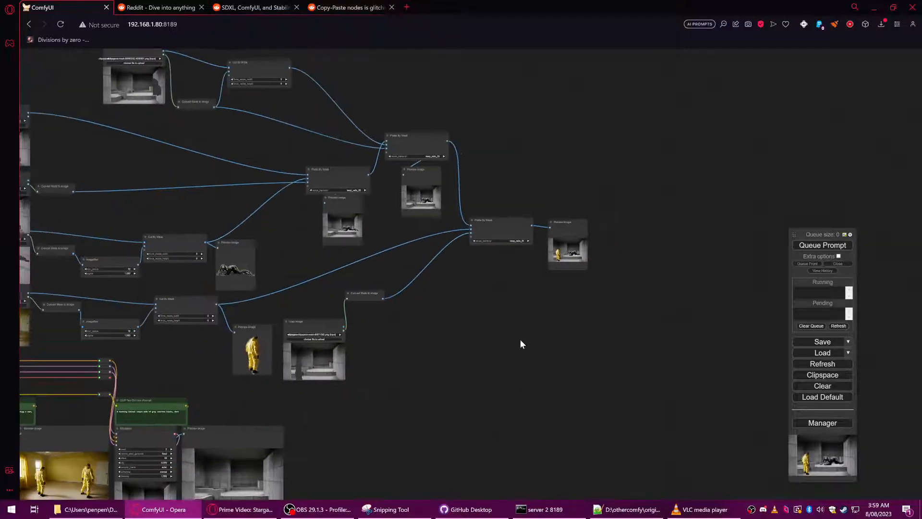
drag(288, 297, 397, 322)
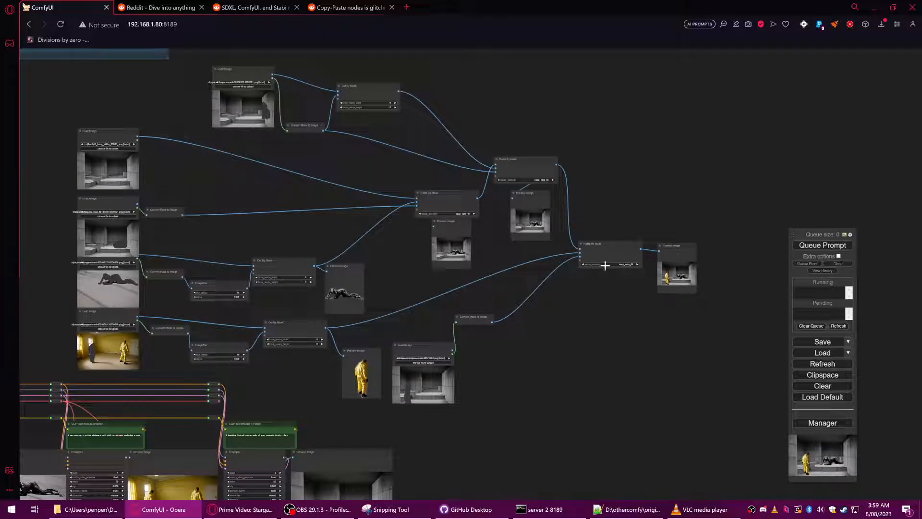
scroll(651, 339, down, 5)
drag(652, 338, 495, 224)
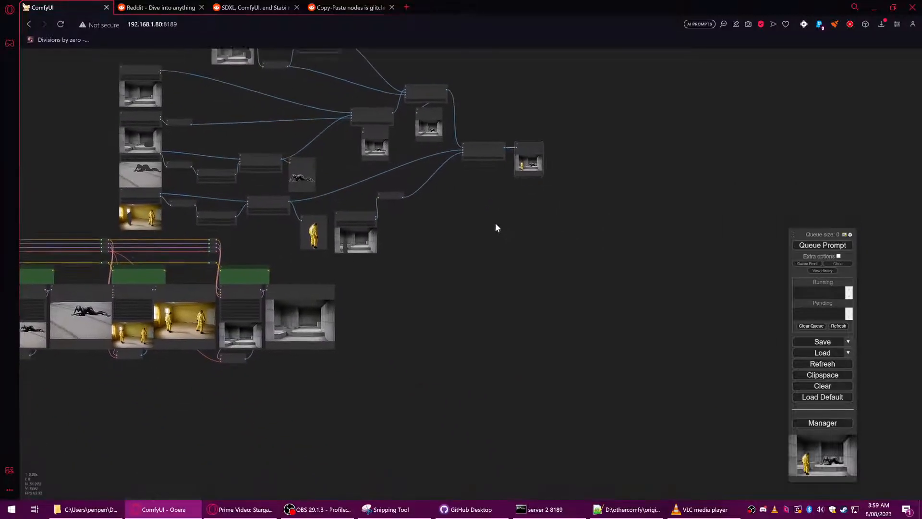
drag(458, 287, 533, 322)
scroll(511, 247, down, 3)
drag(270, 139, 644, 329)
drag(562, 253, 611, 219)
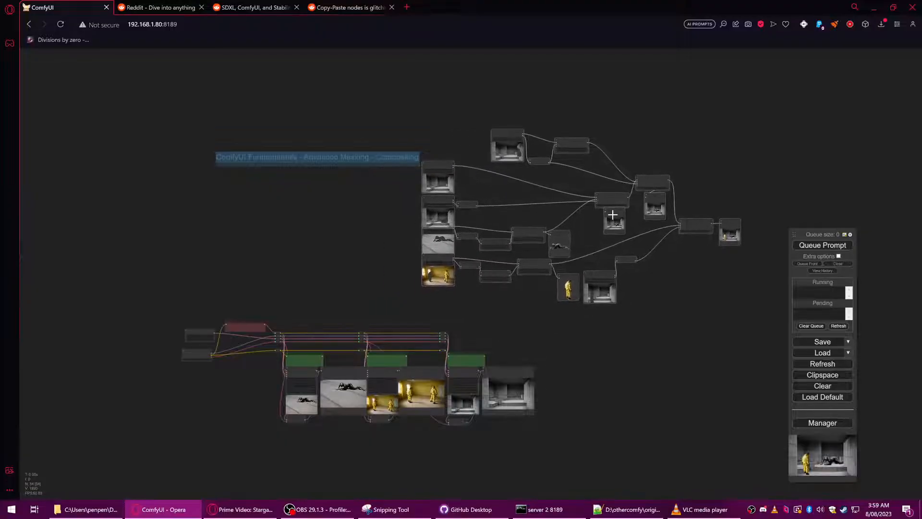
Review the three source image generators and the reroutes that supply their conditioning, model and latent connections.
drag(571, 322, 488, 298)
scroll(488, 298, up, 3)
scroll(375, 294, up, 6)
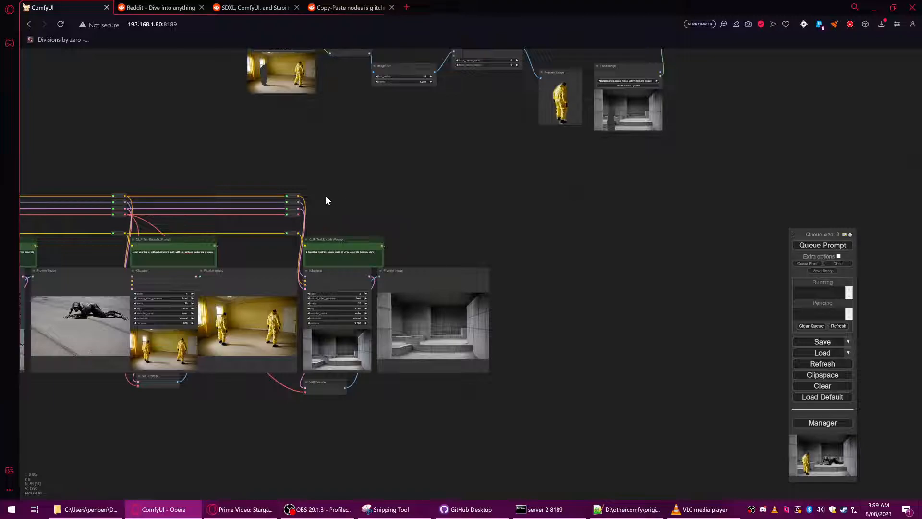
drag(369, 188, 566, 291)
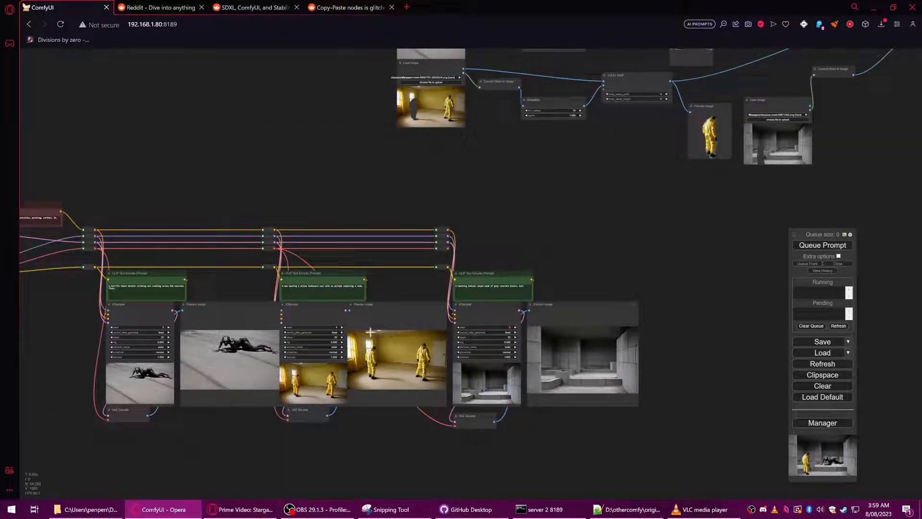
scroll(286, 306, up, 4)
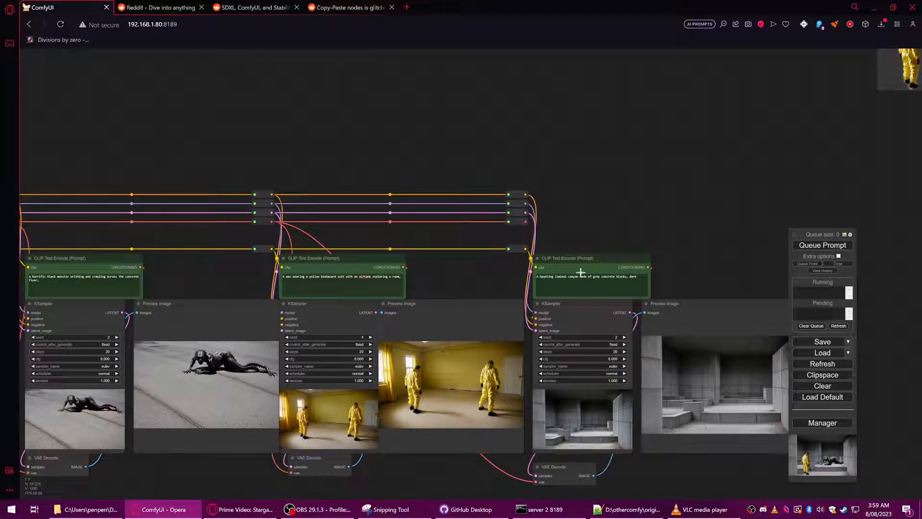
drag(661, 260, 601, 263)
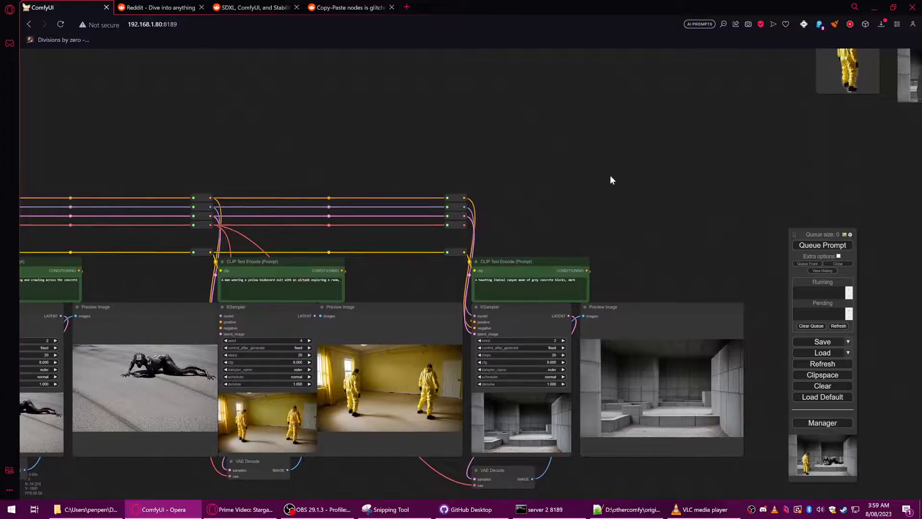
drag(614, 176, 518, 176)
drag(449, 200, 400, 191)
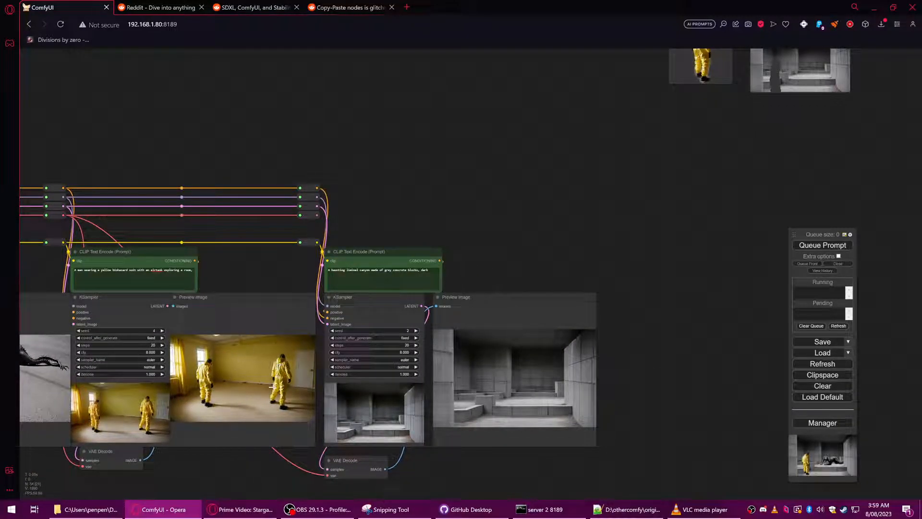
Add a KSampler after the concrete room generator and connect its model, negative and latent_image inputs to the last reroutes.
drag(315, 187, 572, 187)
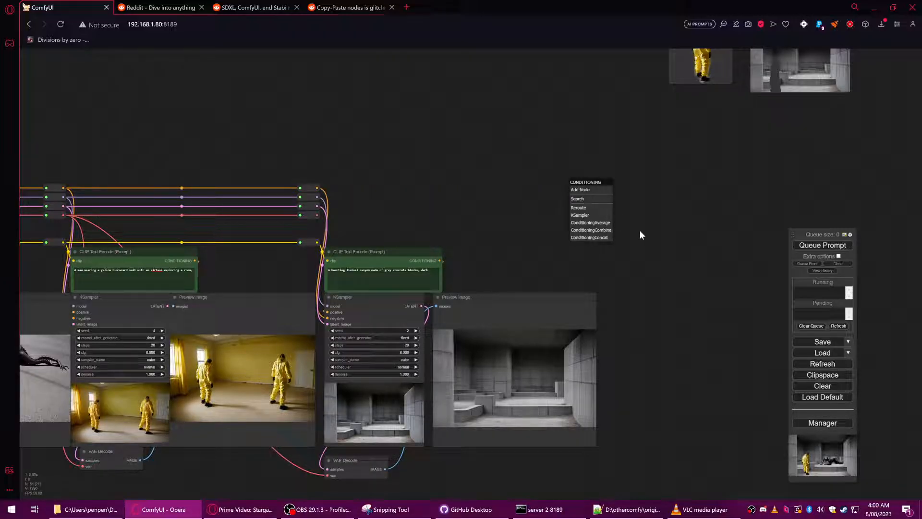
click(594, 215)
drag(318, 197, 603, 191)
drag(315, 207, 563, 206)
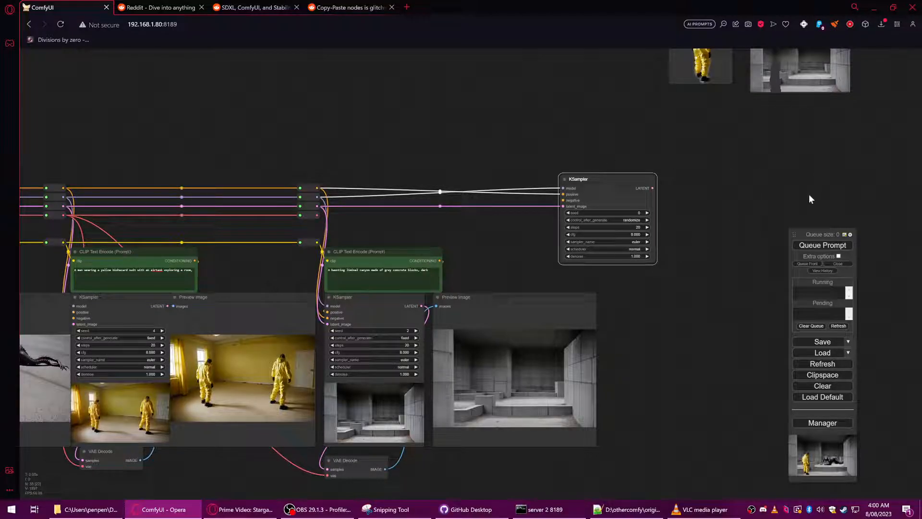
drag(622, 181, 577, 191)
drag(317, 187, 519, 203)
drag(575, 211, 575, 201)
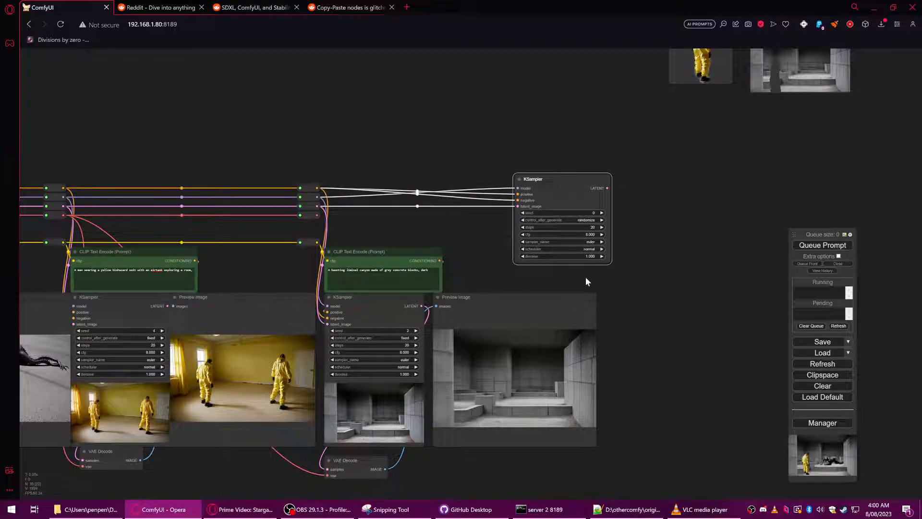
Clone the concrete room's CLIP Text Encode, feed it from the clip reroute and connect its CONDITIONING to the new KSampler's positive input.
drag(451, 217, 341, 231)
drag(413, 223, 529, 213)
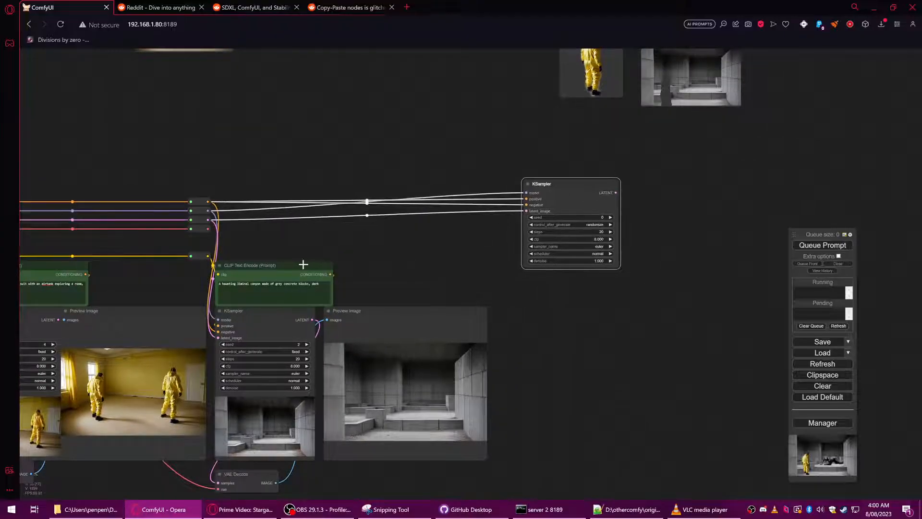
right_click(303, 264)
click(310, 390)
drag(293, 273, 434, 247)
drag(208, 255, 363, 247)
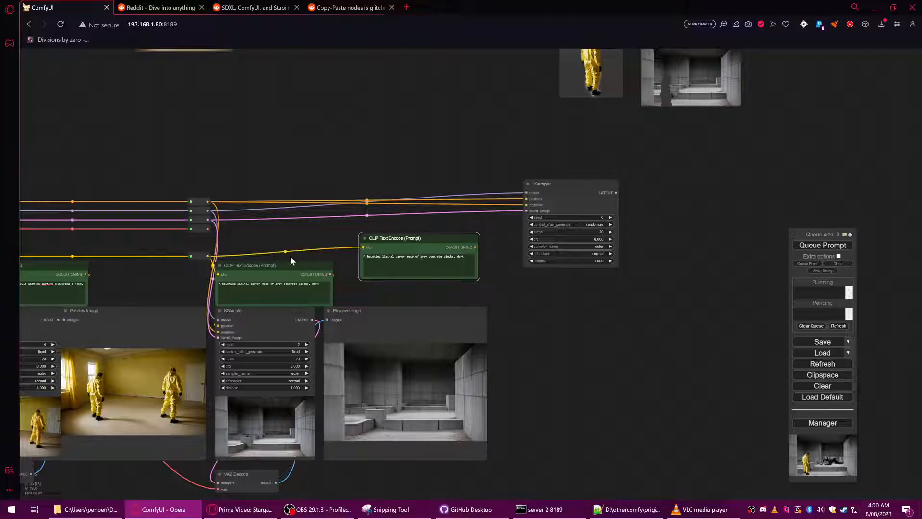
drag(478, 246, 526, 205)
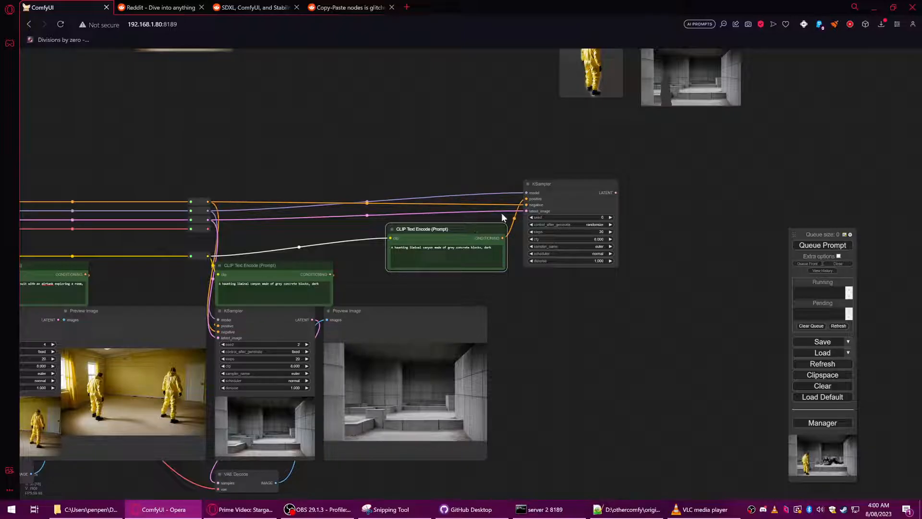
Trace the new KSampler's connections back to the checkpoint, empty latent and negative prompt nodes.
scroll(366, 230, down, 3)
drag(255, 197, 703, 194)
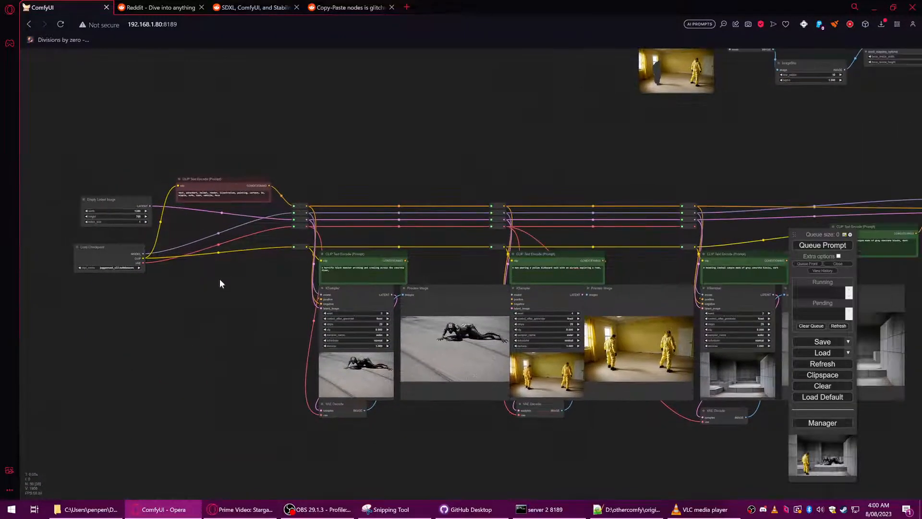
drag(240, 186, 247, 179)
drag(505, 142, 267, 148)
drag(448, 146, 149, 151)
scroll(404, 273, up, 5)
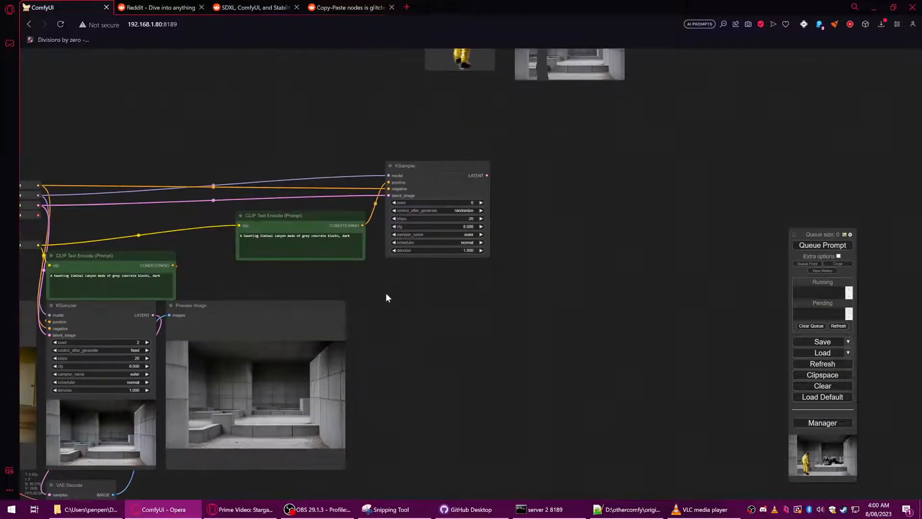
Move the cloned CLIP Text Encode slightly down and away from the new KSampler.
click(409, 233)
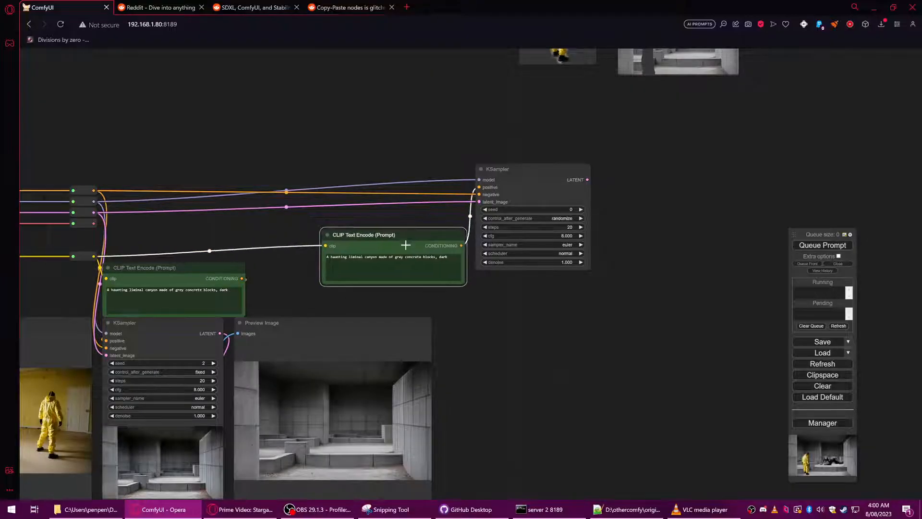
drag(409, 233, 395, 244)
drag(341, 204, 445, 224)
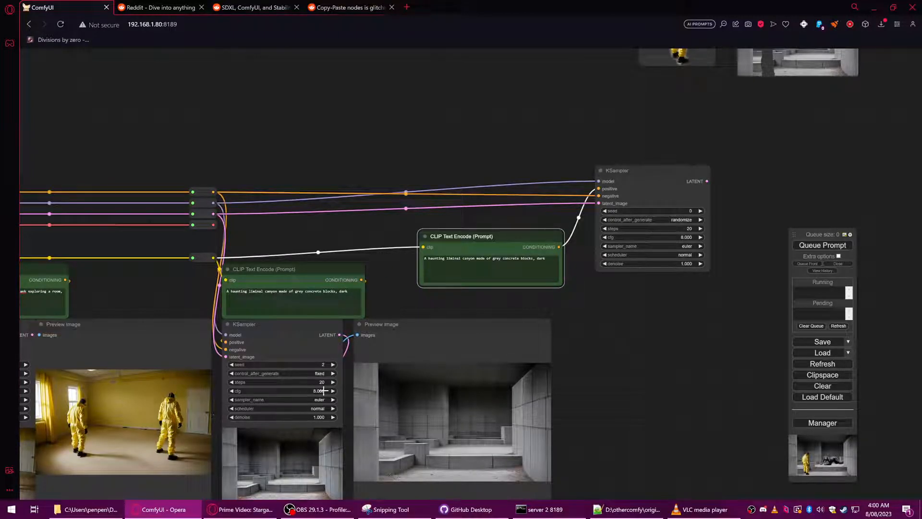
drag(627, 327, 586, 352)
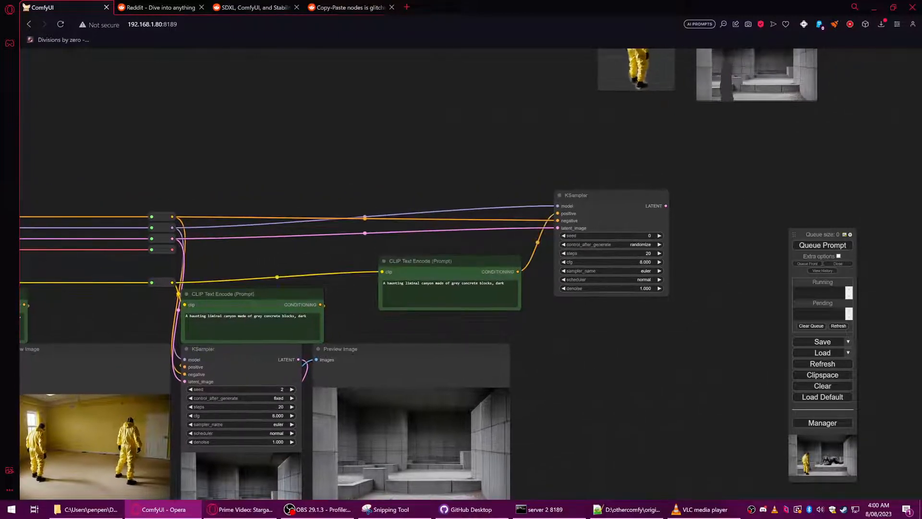
Replace the opening "A" of the cloned prompt with "a scientist wearing a biohazard suit", keeping the liminal canyon description.
scroll(440, 268, up, 3)
drag(535, 289, 317, 282)
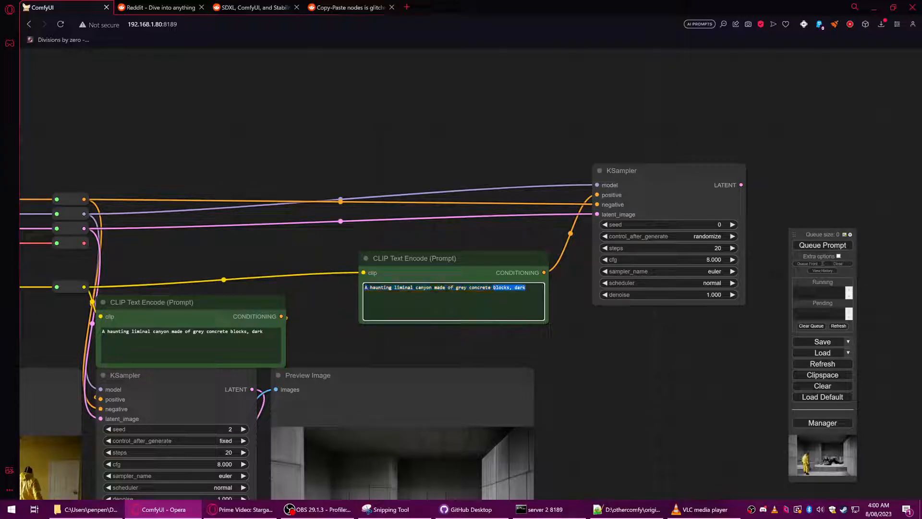
click(370, 287)
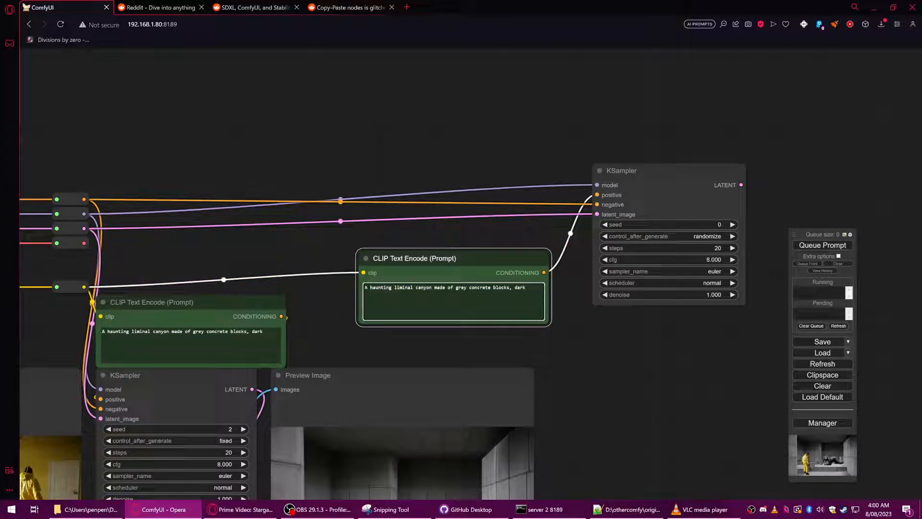
text(scientist waa)
key(BackSpace)
key(BackSpace)
text(earing a n)
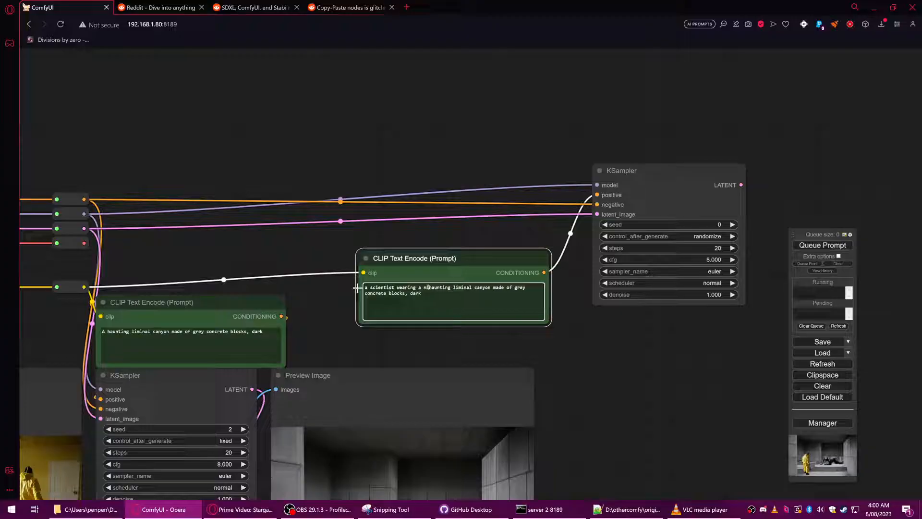
key(BackSpace)
text(bio)
text(m)
text(azard suit )
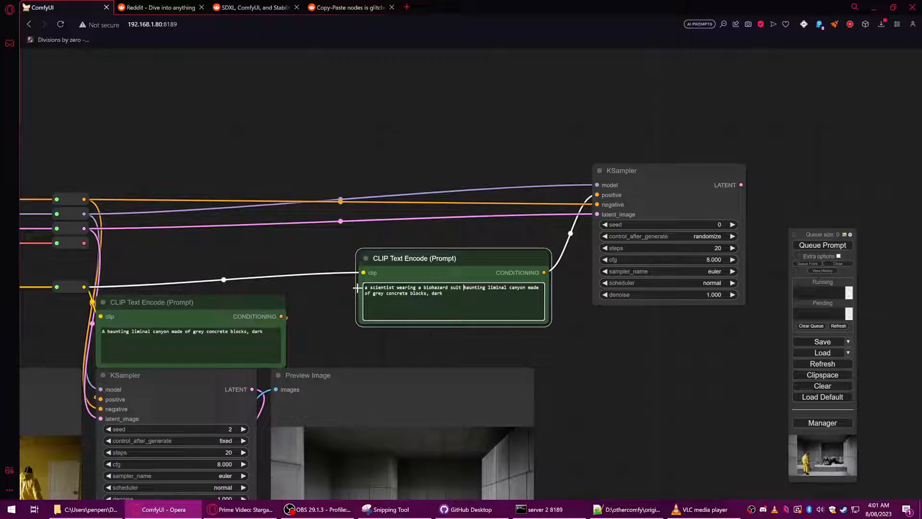
Insert "exploring, a dark writhing monsters coming around the corner," before "haunting liminal canyon" in the cloned prompt.
text(exploring, )
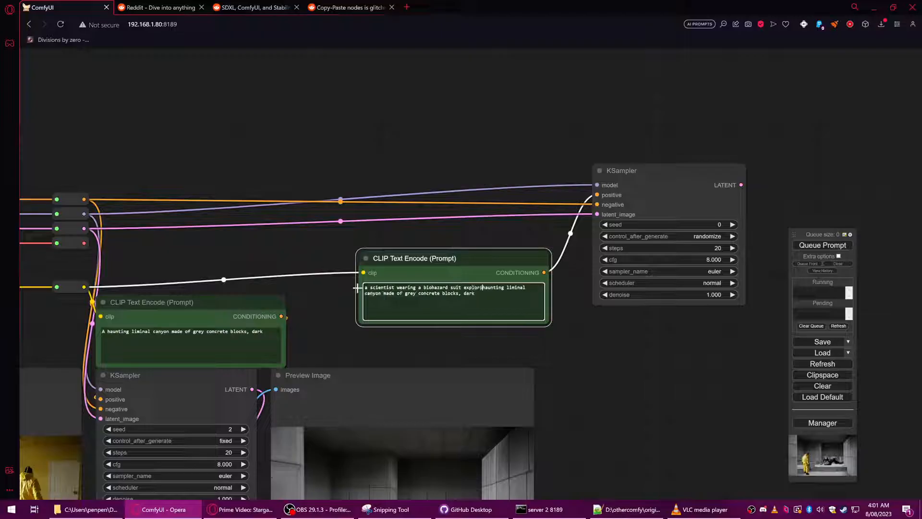
text(a dark)
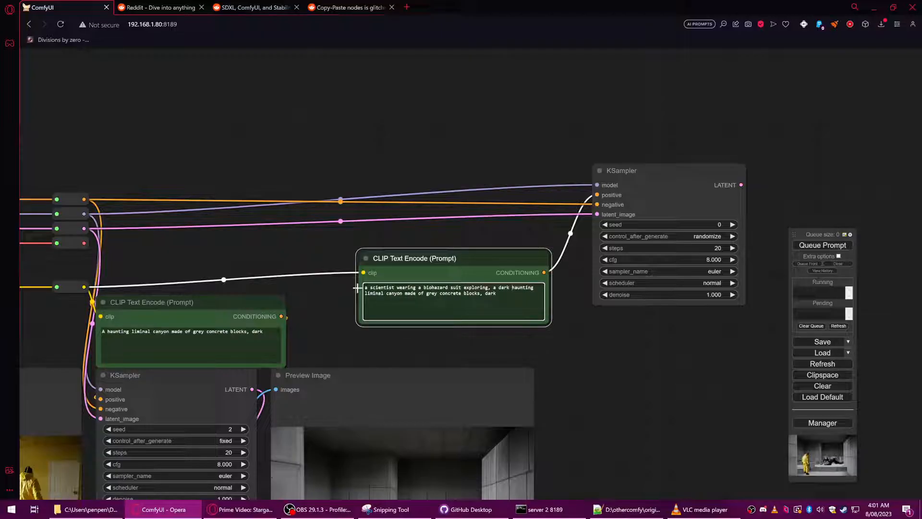
text( writhing monste)
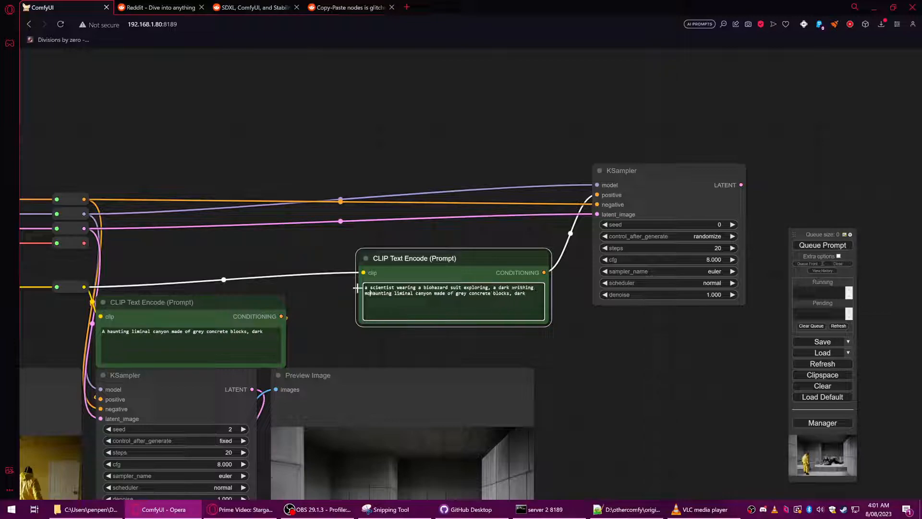
text(rs )
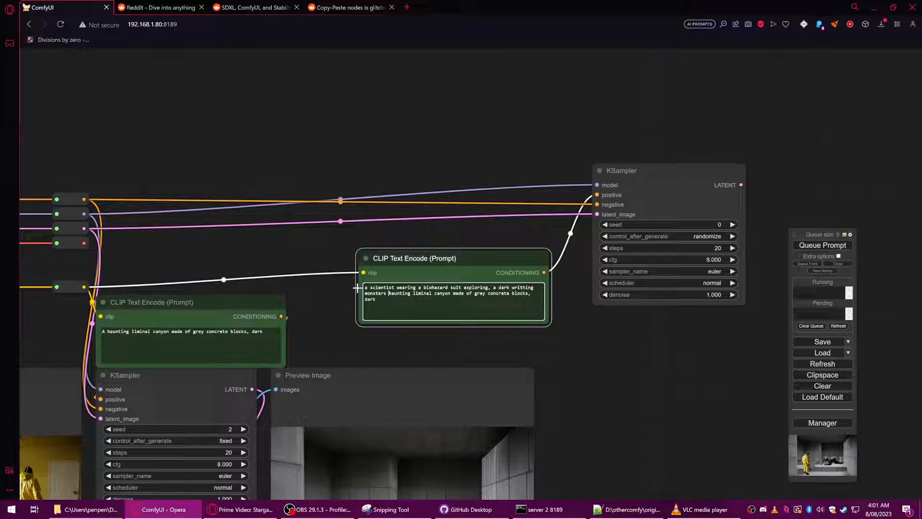
text(coming around the corner,)
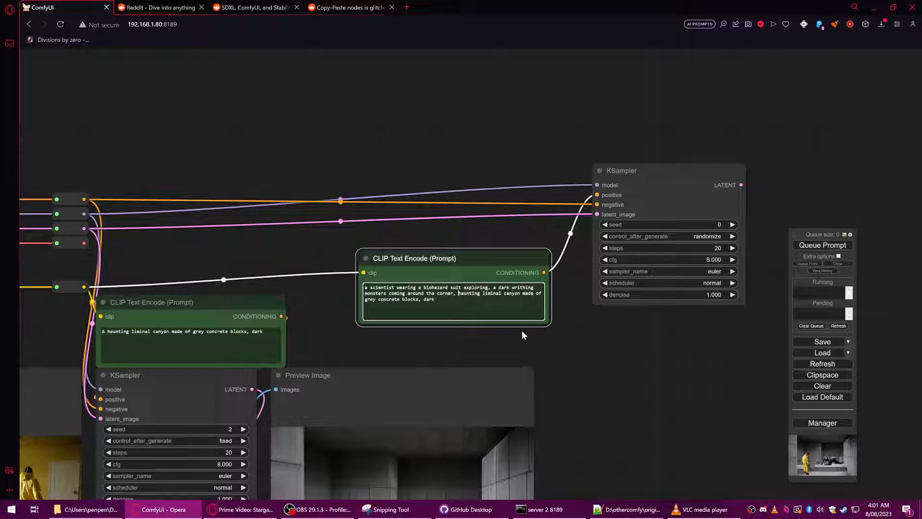
Move the new KSampler farther from its positive prompt node to make room for additional nodes.
scroll(523, 336, down, 5)
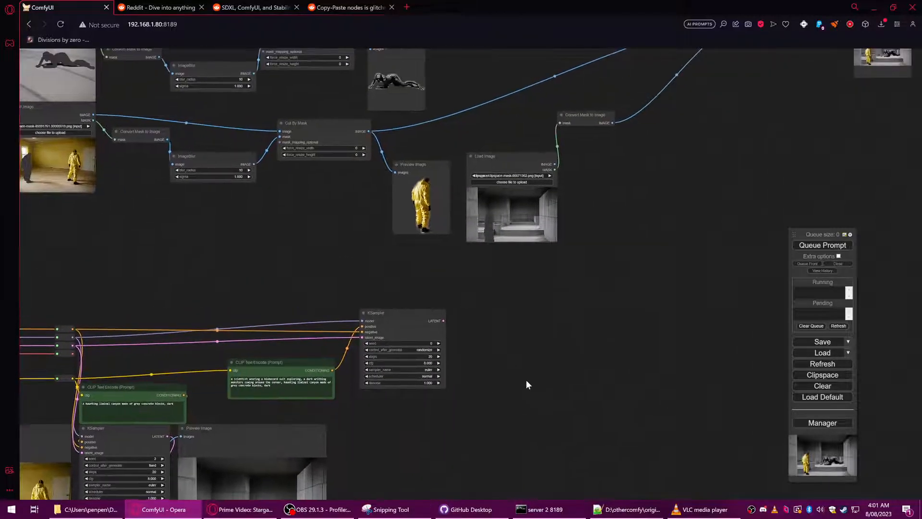
drag(559, 362, 360, 468)
scroll(651, 240, down, 2)
drag(611, 277, 529, 307)
mouse_move(608, 172)
mouse_down()
mouse_move(573, 231)
mouse_move(476, 323)
mouse_move(589, 210)
mouse_move(608, 173)
mouse_up()
drag(520, 337, 543, 318)
drag(368, 376, 444, 297)
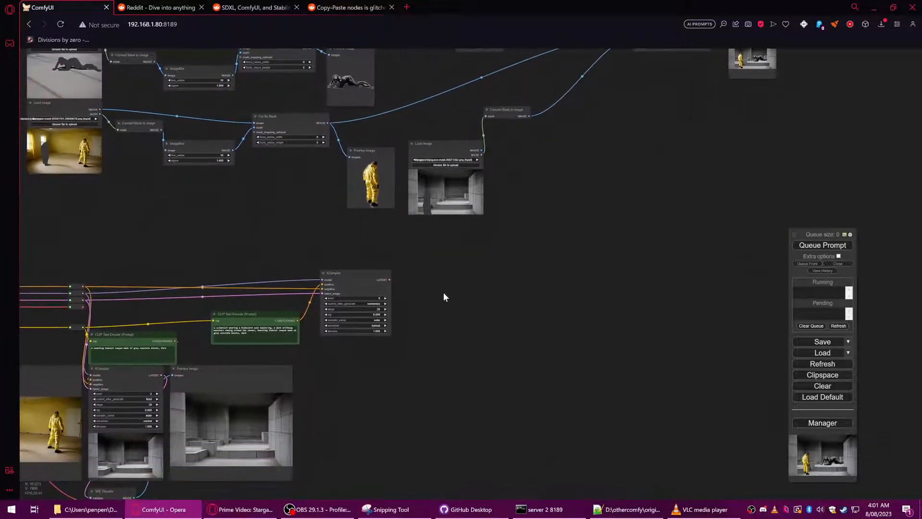
drag(370, 273, 410, 273)
drag(355, 294, 315, 317)
click(273, 247)
drag(487, 258, 532, 276)
Clone the Load Image holding the figure's placement mask and place the copy below the new KSampler.
right_click(661, 69)
click(660, 73)
right_click(500, 210)
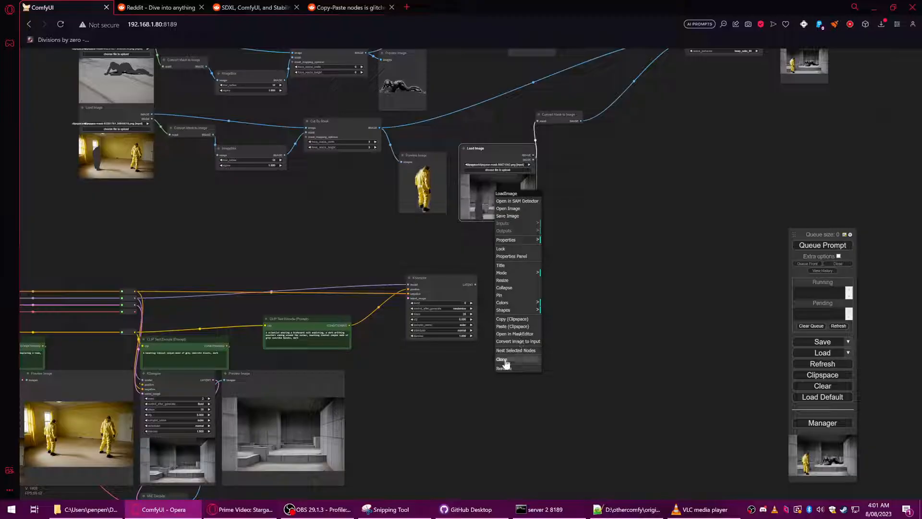
click(514, 361)
drag(512, 220, 535, 303)
drag(520, 247, 408, 397)
Copy the final composite from its Preview Image and paste it into the cloned Load Image below the new KSampler.
scroll(662, 244, down, 2)
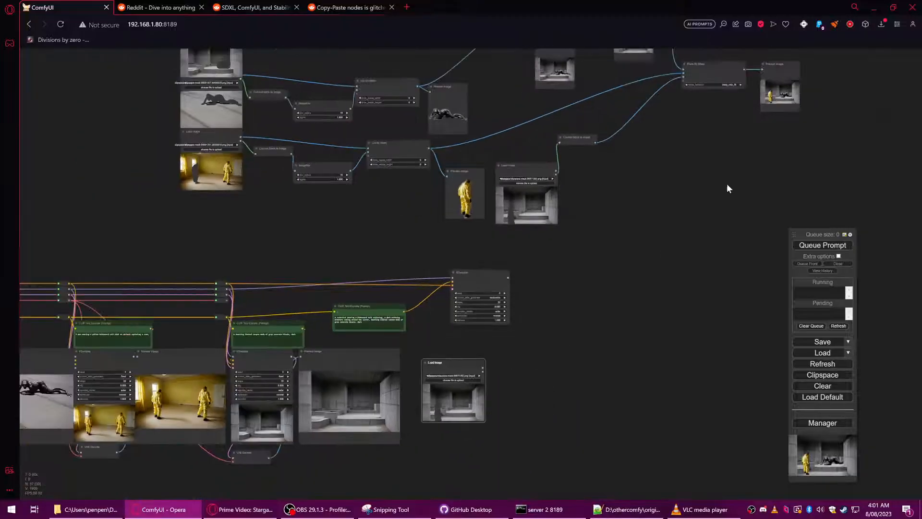
right_click(785, 89)
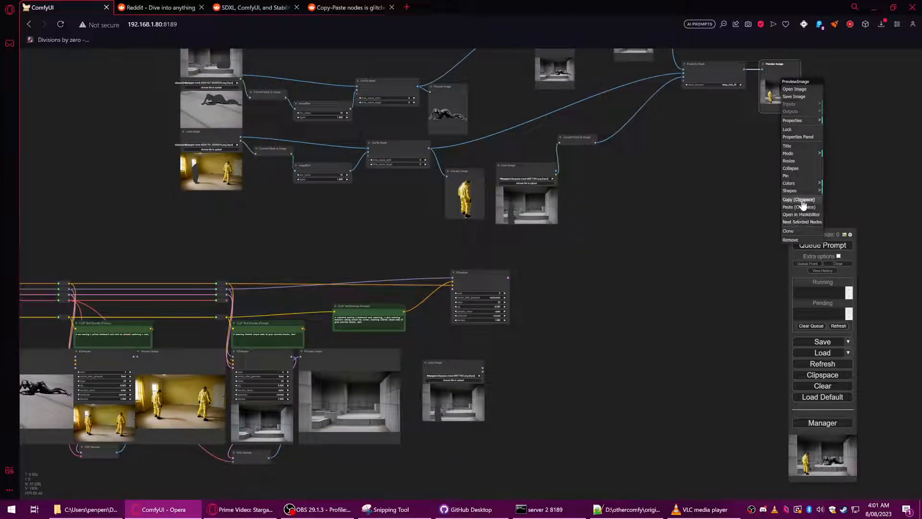
right_click(461, 394)
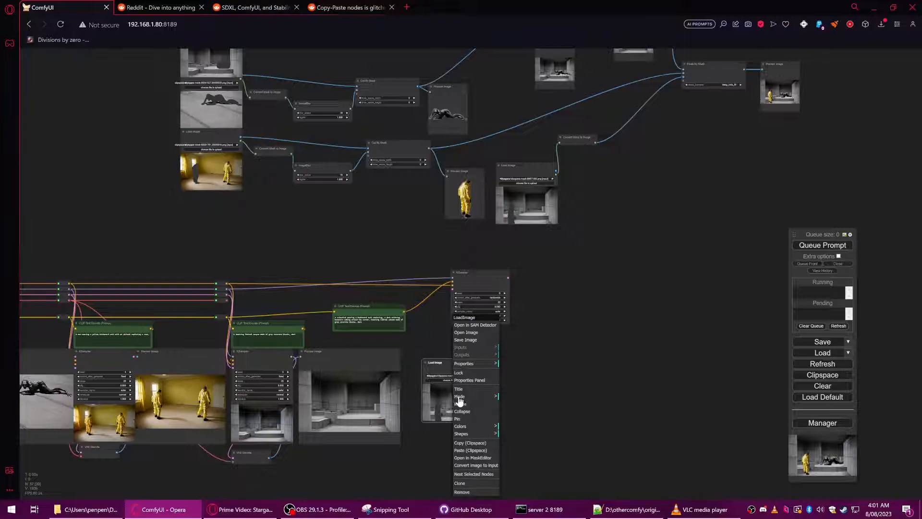
click(473, 455)
scroll(537, 372, down, 1)
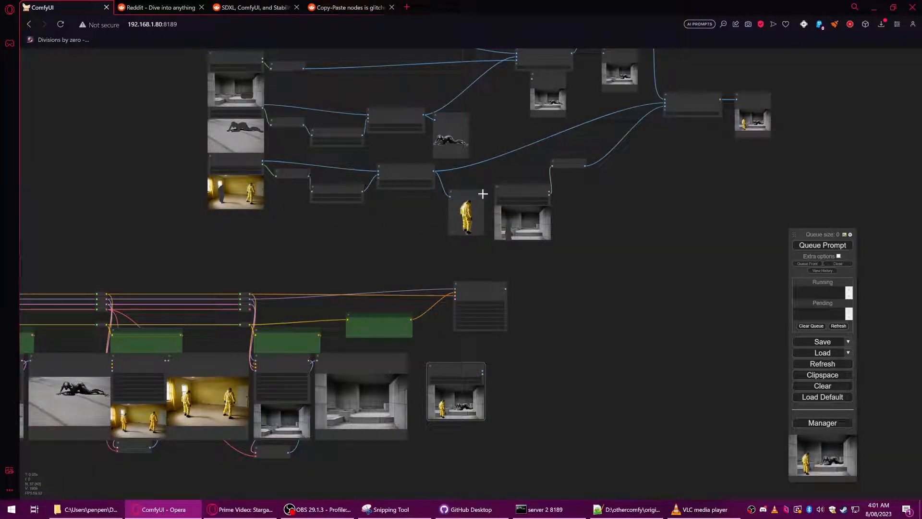
Review the mask compositing chain from the Load Image nodes through the Cut By Mask and Paste By Mask nodes to the final preview.
drag(635, 231, 610, 290)
scroll(496, 250, up, 4)
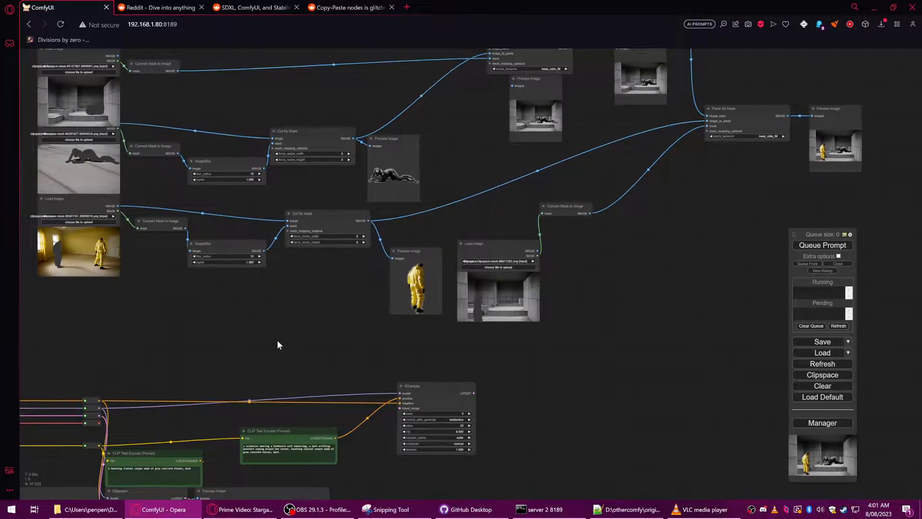
drag(276, 340, 297, 348)
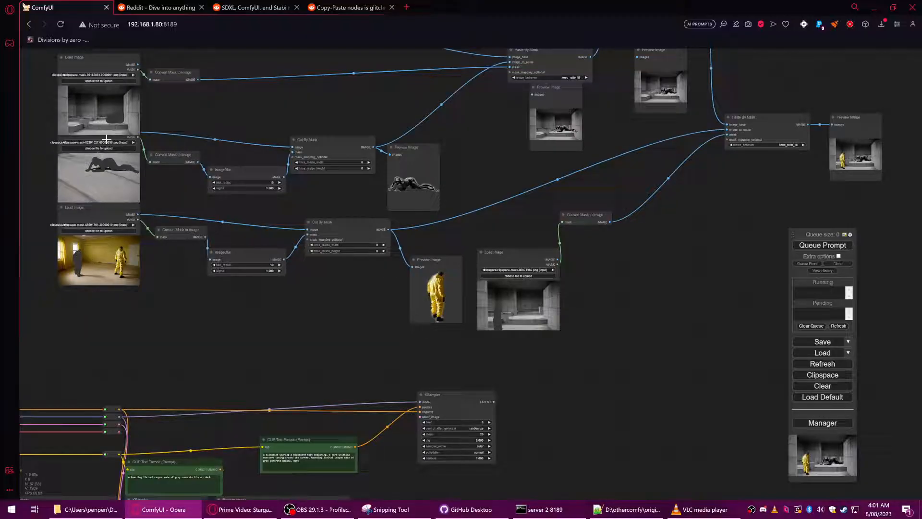
drag(190, 212, 244, 250)
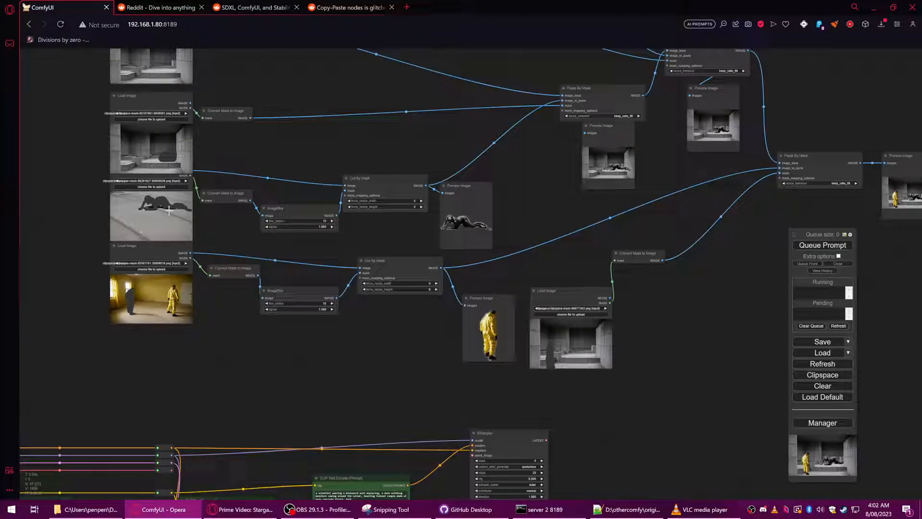
drag(582, 255, 322, 267)
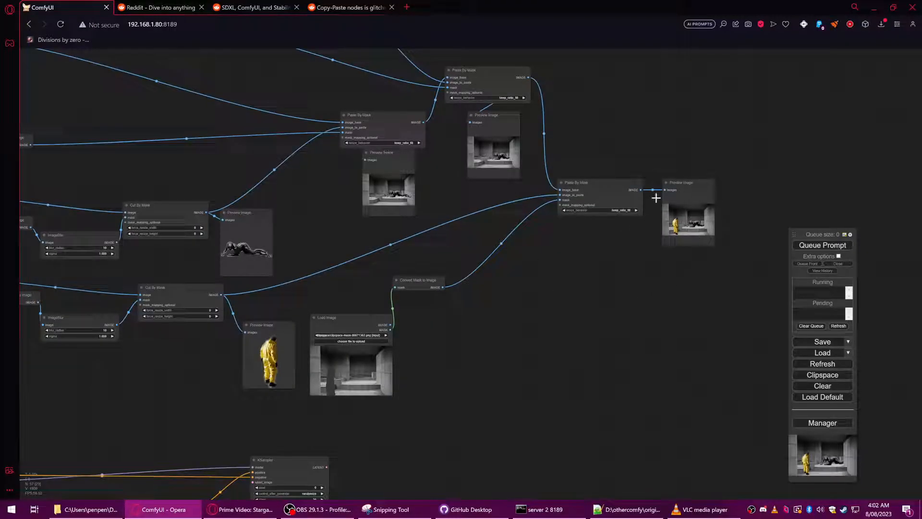
click(692, 185)
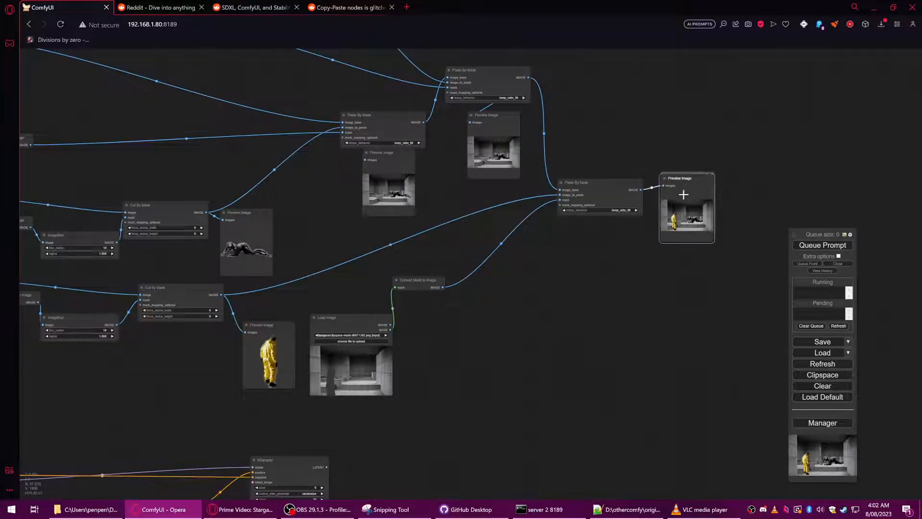
mouse_move(632, 306)
mouse_down()
mouse_move(691, 194)
mouse_move(740, 150)
mouse_up()
drag(539, 383, 659, 230)
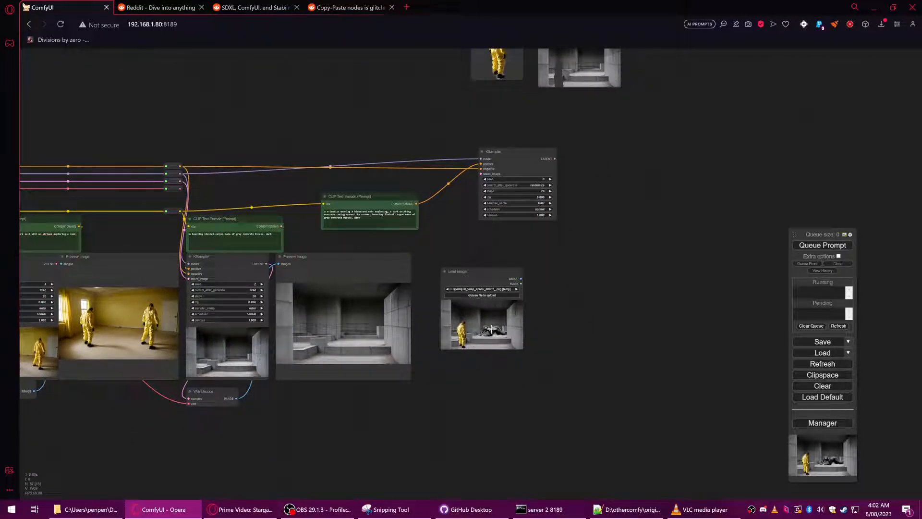
Reposition the Load Image holding the composite below the new KSampler and add a VAE Encode fed by its image output.
drag(470, 281, 468, 252)
scroll(538, 242, up, 5)
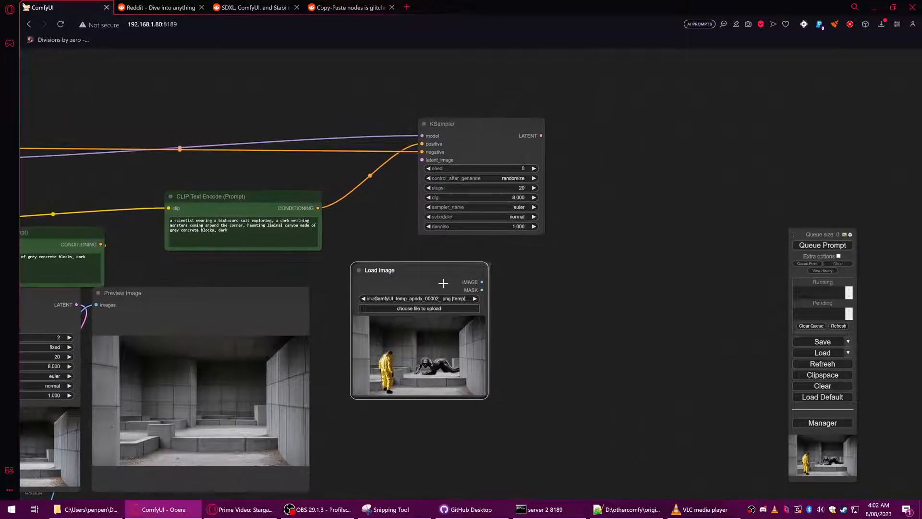
drag(447, 346, 411, 395)
drag(450, 329, 492, 281)
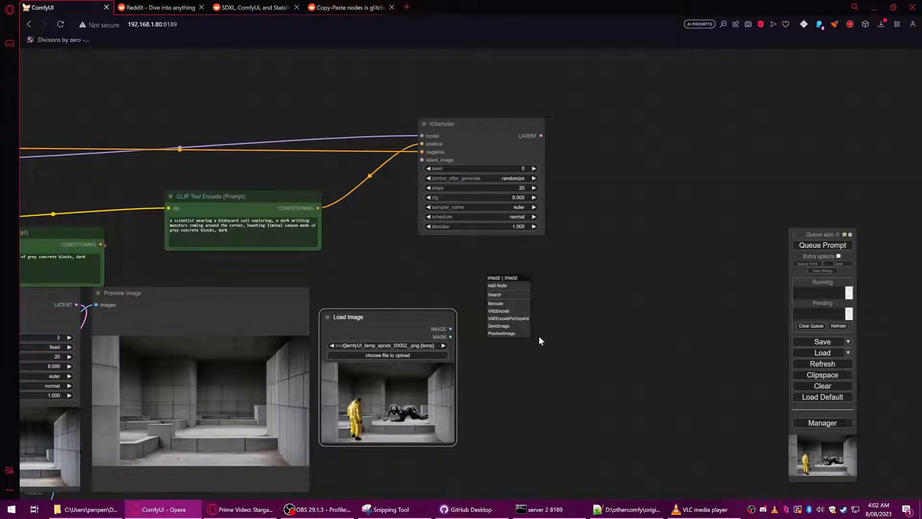
click(498, 312)
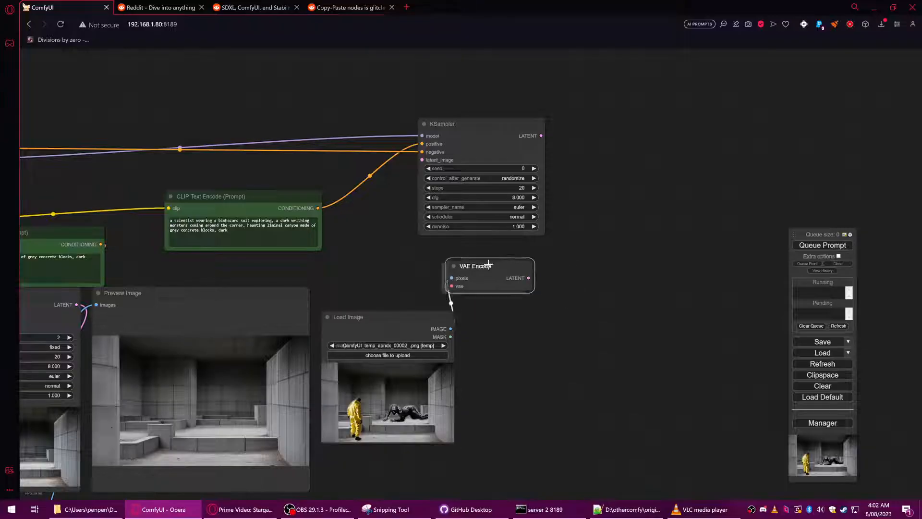
Connect the VAE Encode to the shared VAE line and to the new KSampler's latent_image, spacing the nodes apart.
drag(481, 288, 100, 217)
scroll(448, 285, down, 4)
drag(484, 275, 526, 194)
drag(415, 267, 440, 234)
drag(498, 309, 433, 337)
Set the new KSampler's denoise to 0.353.
scroll(511, 274, up, 4)
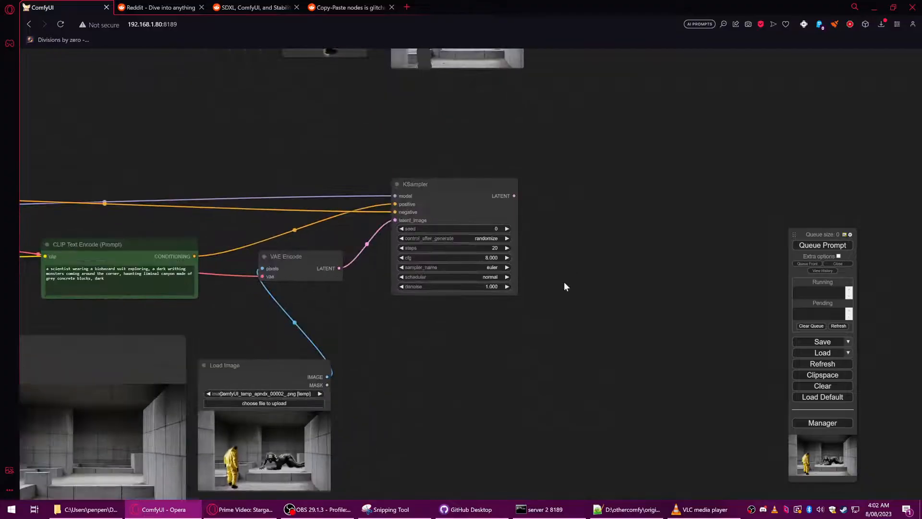
drag(563, 223, 497, 231)
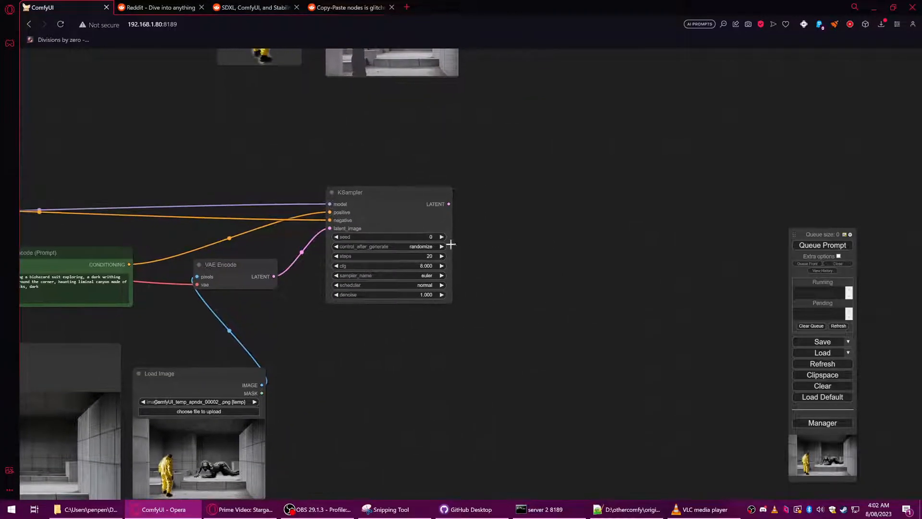
drag(421, 295, 404, 305)
drag(410, 353, 448, 322)
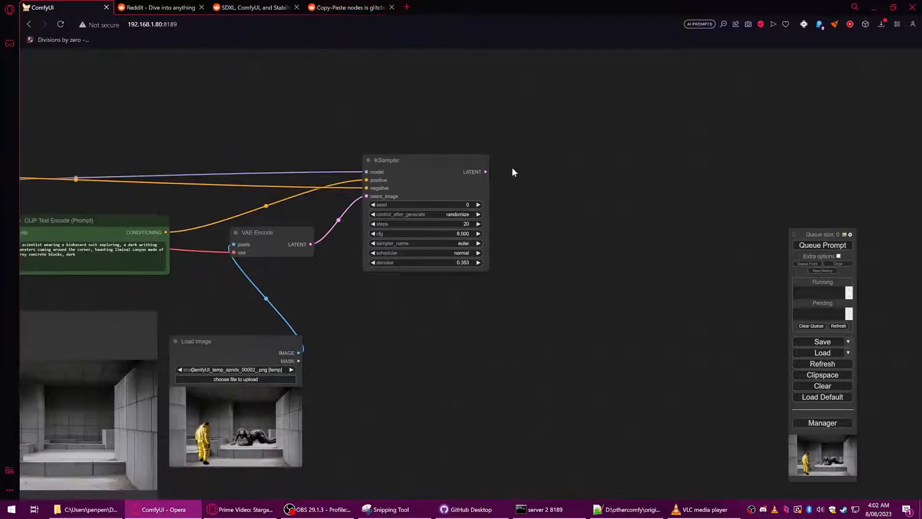
Add a VAE Decode to the new KSampler's latent output and connect its vae input to the shared VAE line.
drag(486, 172, 515, 166)
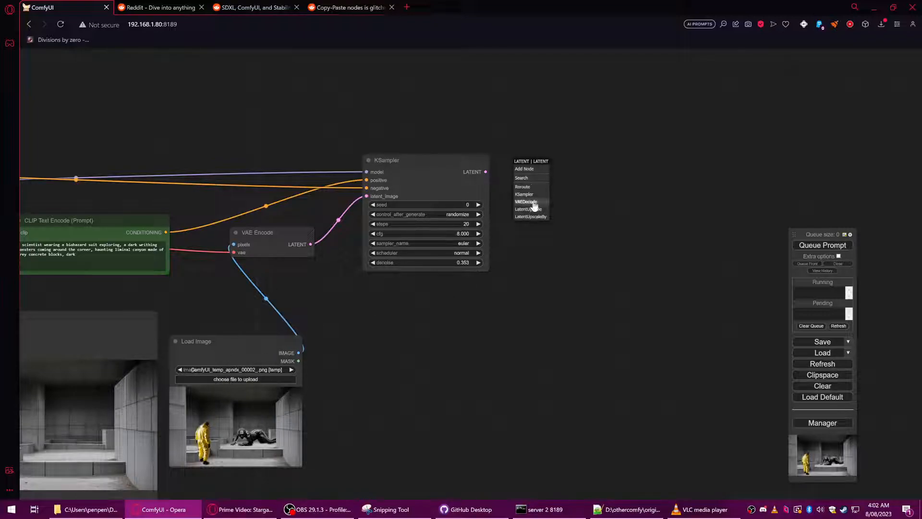
click(525, 201)
drag(521, 182, 258, 190)
scroll(257, 186, down, 10)
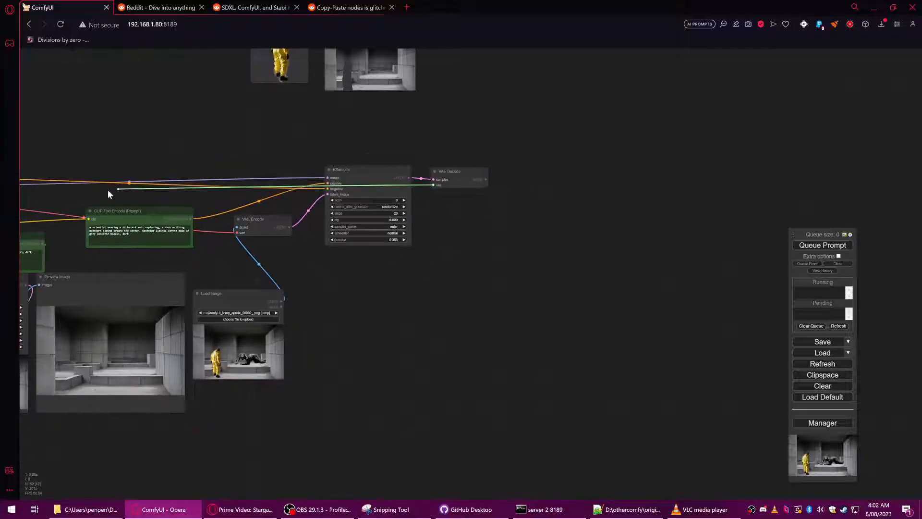
scroll(151, 188, up, 6)
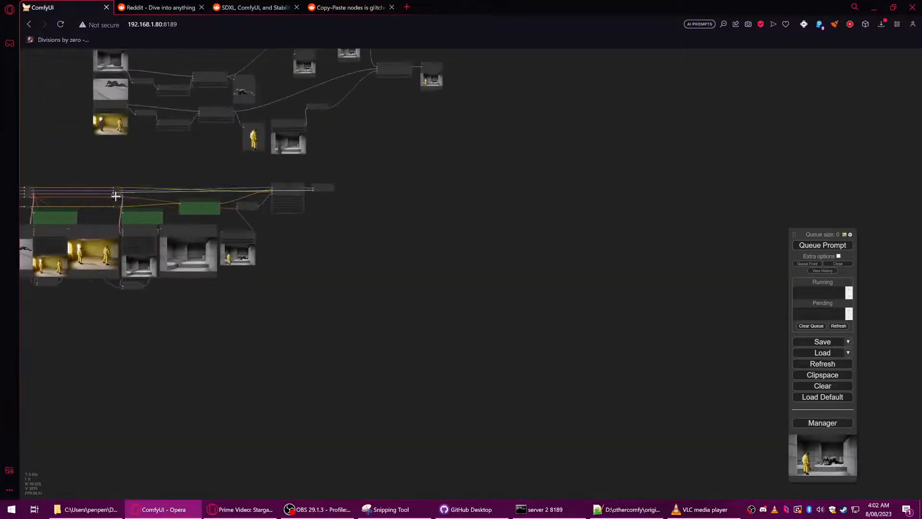
scroll(349, 211, up, 10)
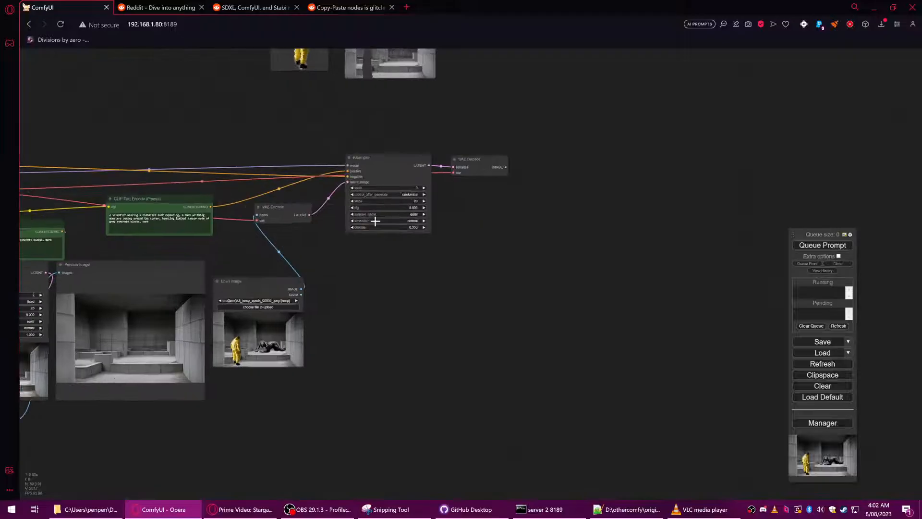
Add a Preview Image to the new VAE Decode's output, enlarge it and position it just below the decoder.
drag(570, 142, 520, 172)
click(554, 224)
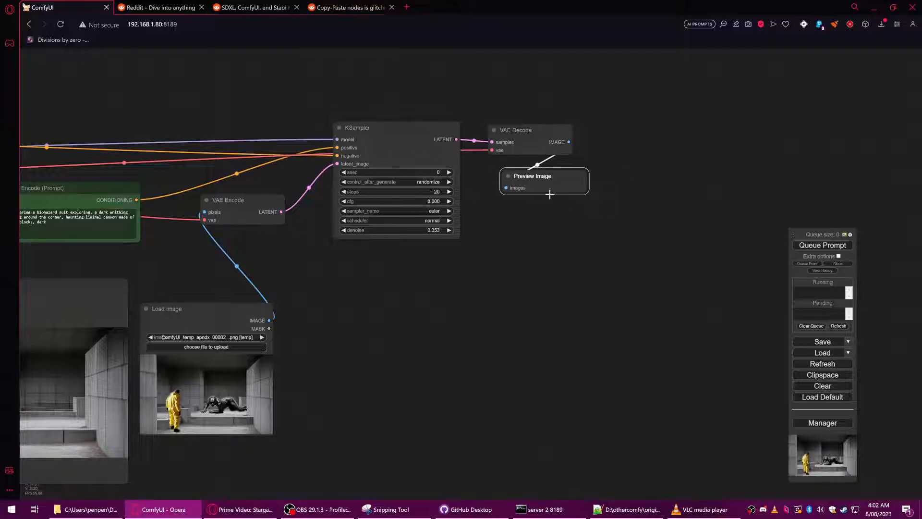
drag(589, 194, 723, 350)
drag(616, 174, 605, 163)
drag(384, 346, 579, 267)
scroll(379, 332, up, 3)
scroll(379, 332, up, 10)
scroll(559, 303, down, 10)
drag(687, 216, 349, 296)
drag(565, 110, 566, 110)
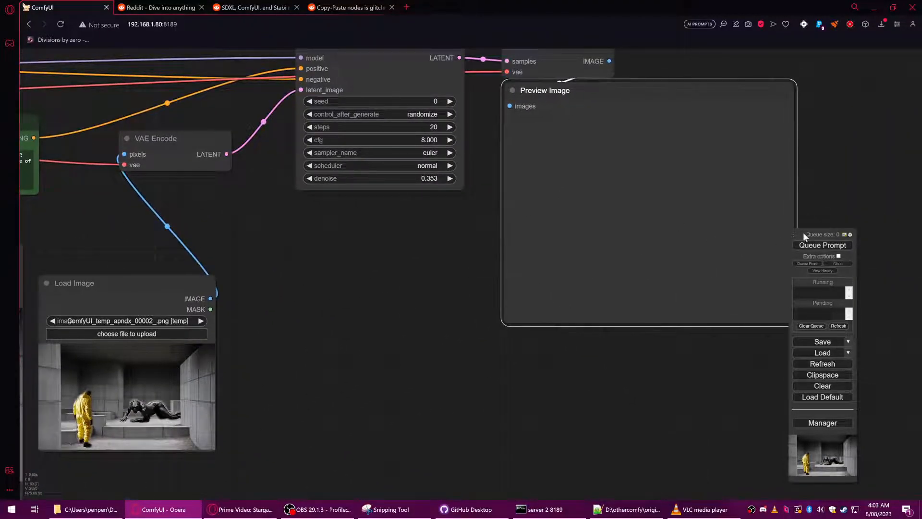
Queue the workflow and compare the new KSampler's live preview with the composite in the Load Image.
click(810, 246)
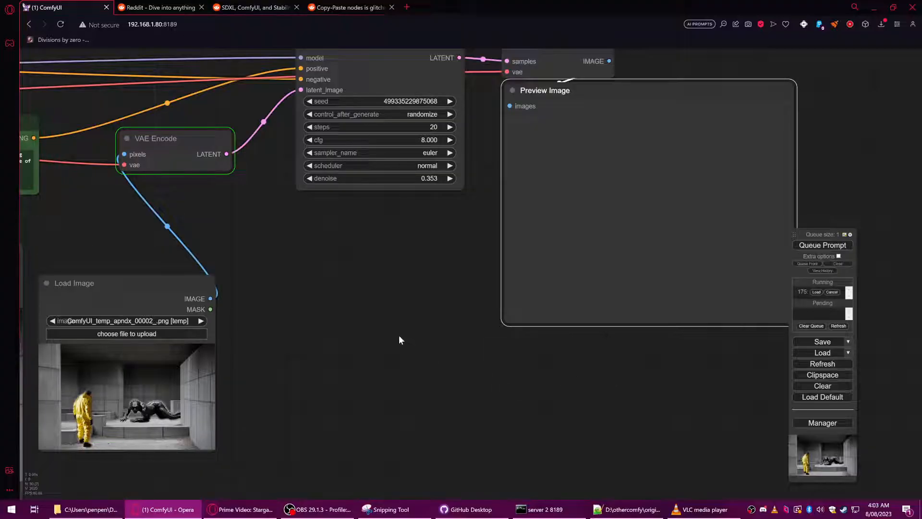
drag(430, 281, 312, 283)
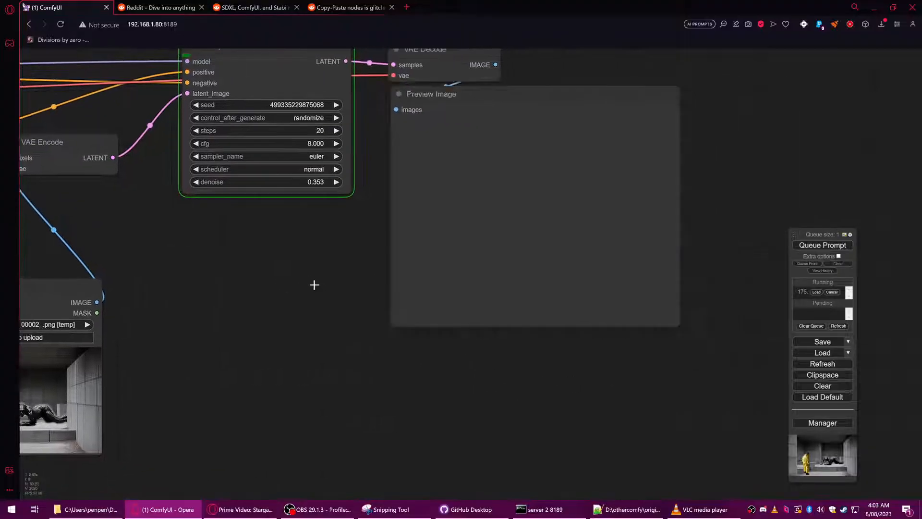
scroll(290, 258, up, 10)
scroll(290, 258, up, 1)
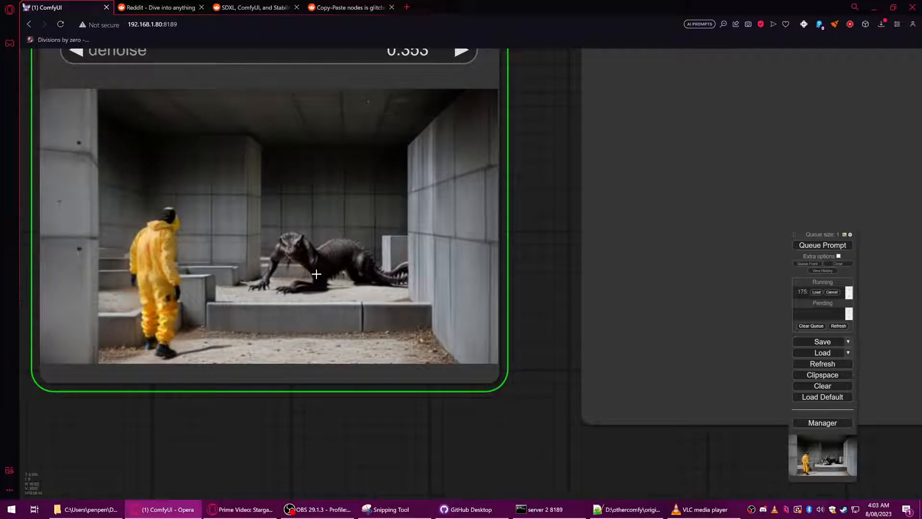
scroll(265, 305, down, 3)
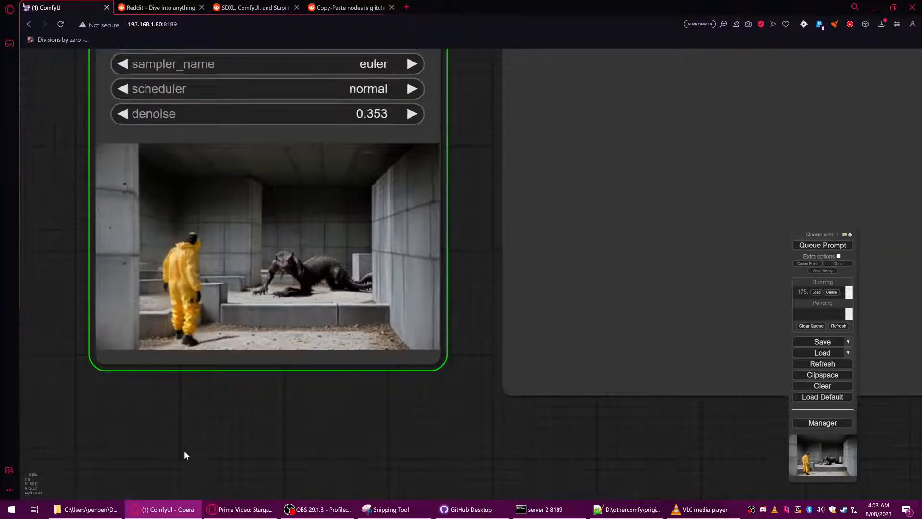
drag(180, 452, 564, 331)
scroll(563, 331, down, 3)
drag(477, 380, 468, 337)
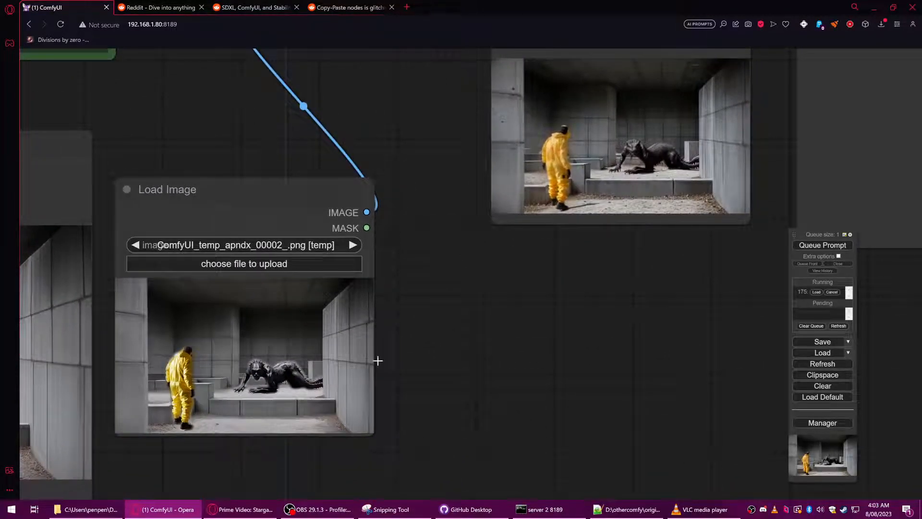
drag(566, 264, 447, 345)
Examine the suited figure, creature and concrete room in the finished render up close.
scroll(458, 283, up, 9)
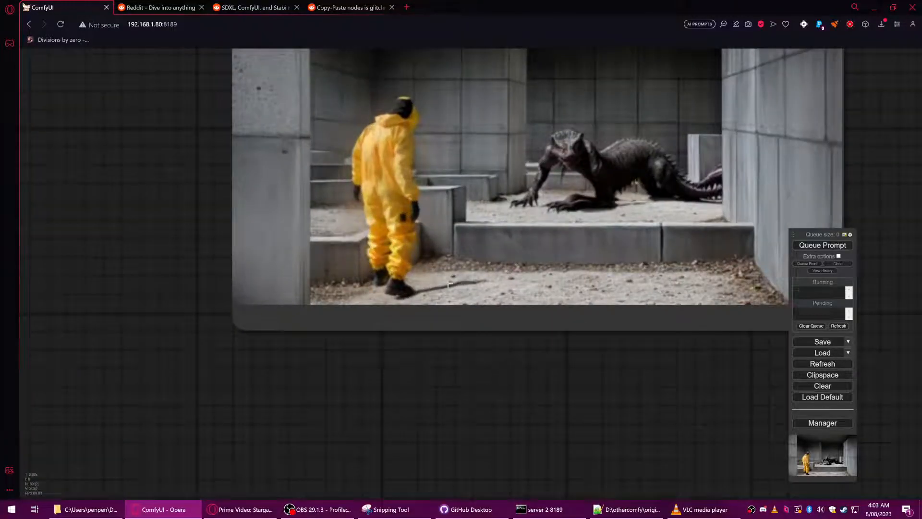
scroll(510, 352, down, 6)
drag(751, 391, 117, 434)
scroll(426, 352, up, 5)
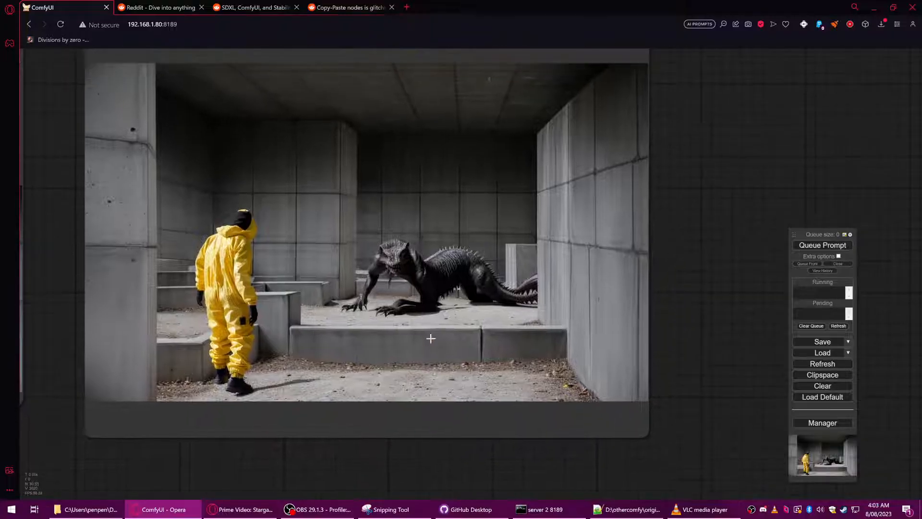
scroll(385, 267, down, 3)
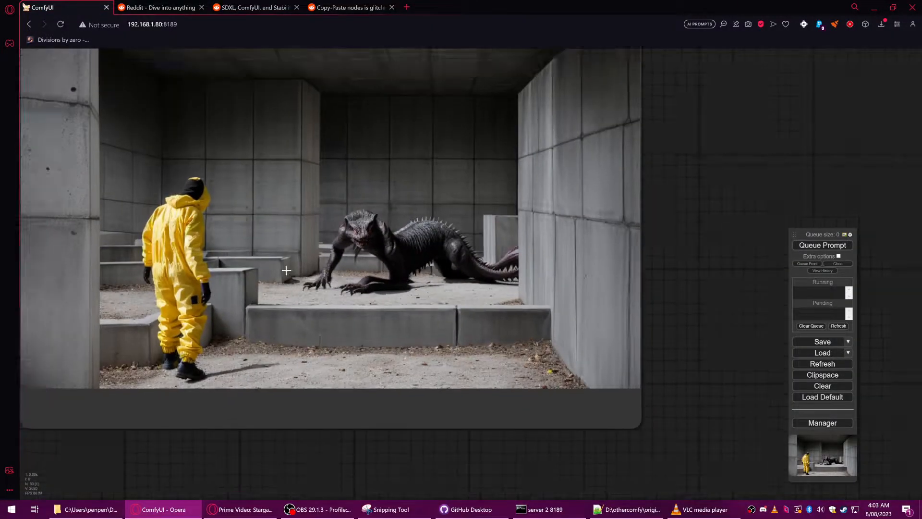
drag(389, 453, 644, 471)
scroll(216, 420, down, 4)
drag(221, 417, 321, 417)
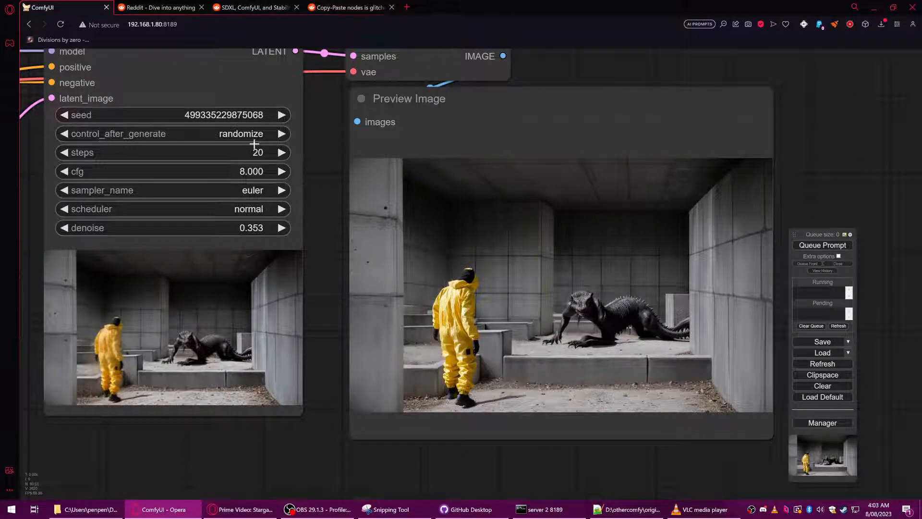
Queue another generation with a randomized seed and inspect its render up close in the enlarged preview.
click(822, 246)
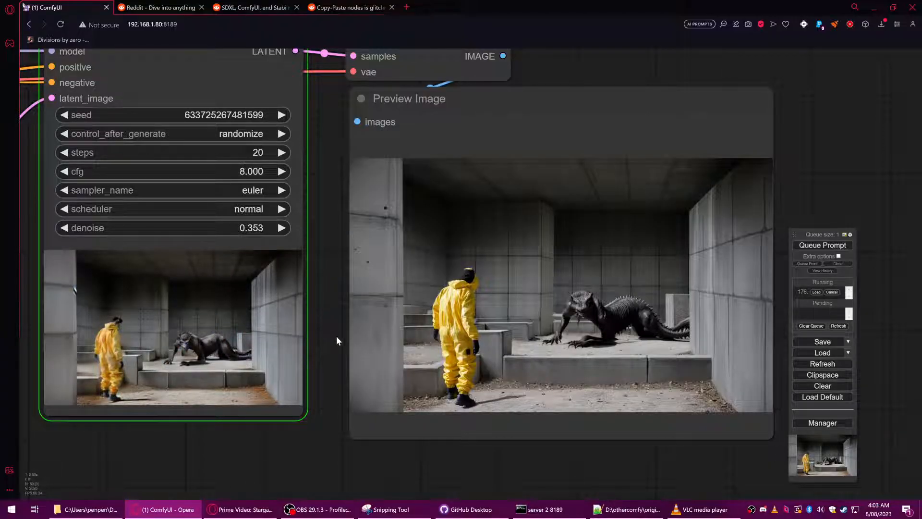
scroll(490, 294, down, 2)
scroll(609, 293, down, 3)
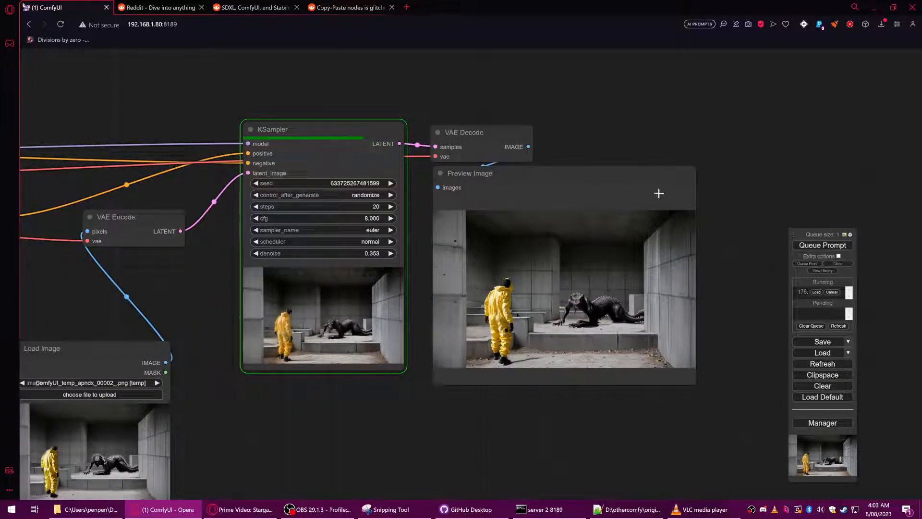
drag(809, 205, 663, 234)
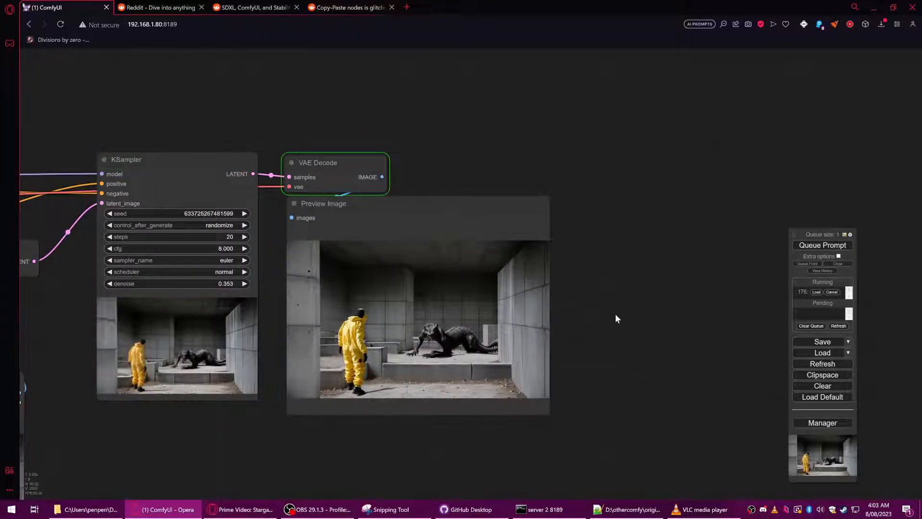
drag(612, 314, 674, 248)
scroll(555, 275, up, 8)
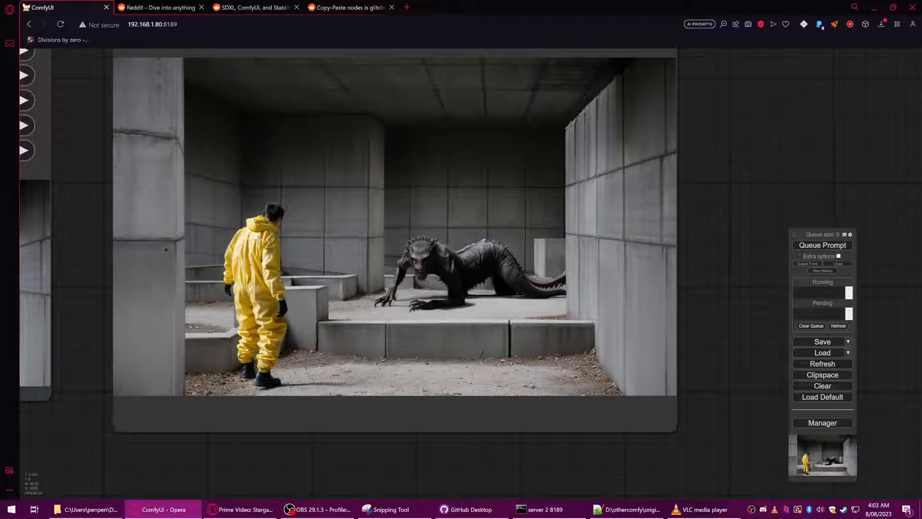
Inspect the finished render up close and reposition its Preview Image lower, with clear space beneath the VAE Decode.
scroll(374, 258, up, 5)
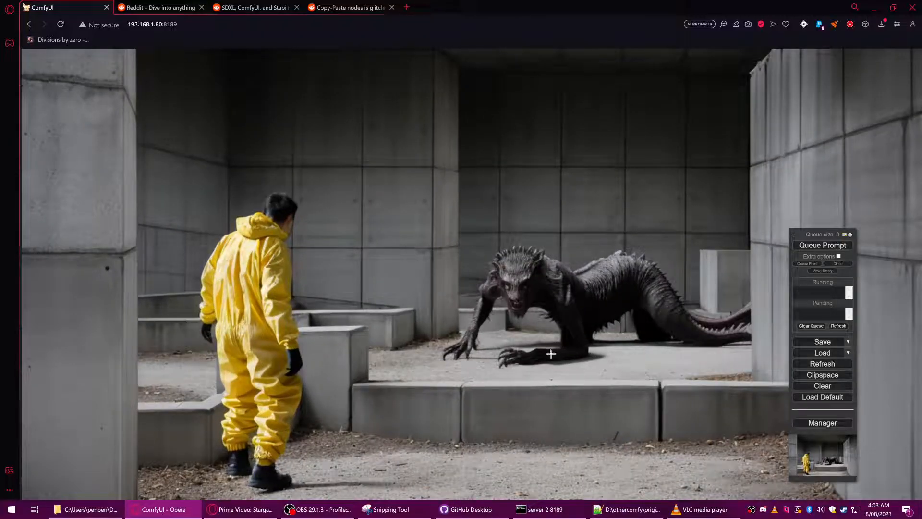
scroll(480, 400, down, 12)
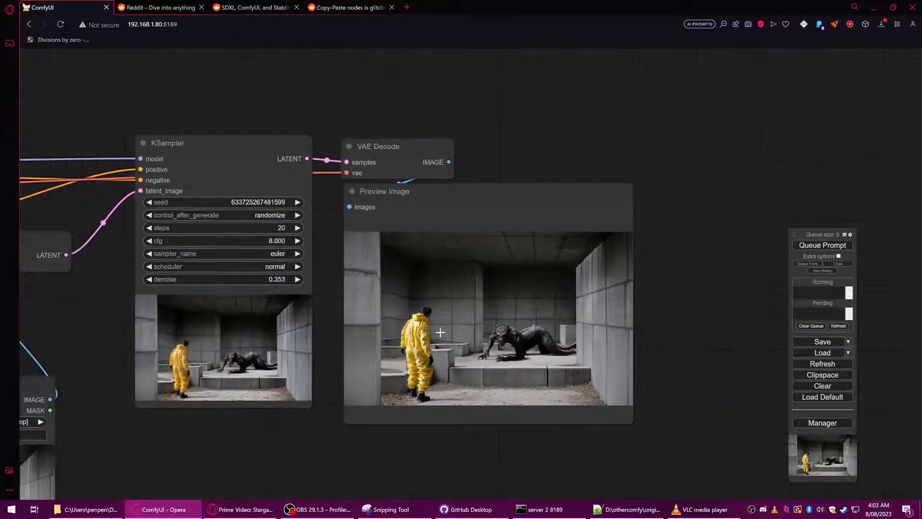
scroll(476, 301, down, 3)
drag(496, 249, 507, 315)
drag(542, 235, 568, 193)
drag(382, 153, 355, 153)
drag(483, 153, 449, 153)
drag(564, 186, 490, 248)
drag(444, 323, 435, 282)
drag(494, 191, 595, 329)
drag(329, 170, 345, 275)
drag(609, 319, 531, 149)
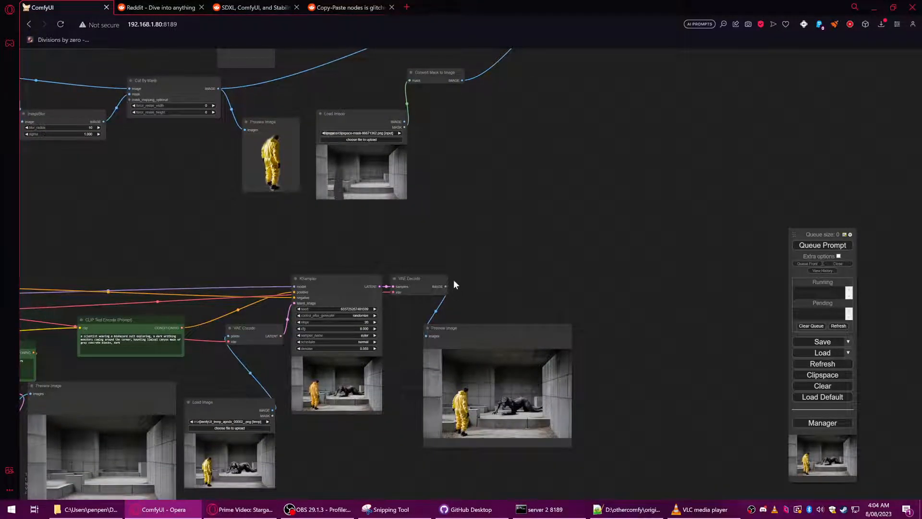
drag(497, 333, 490, 349)
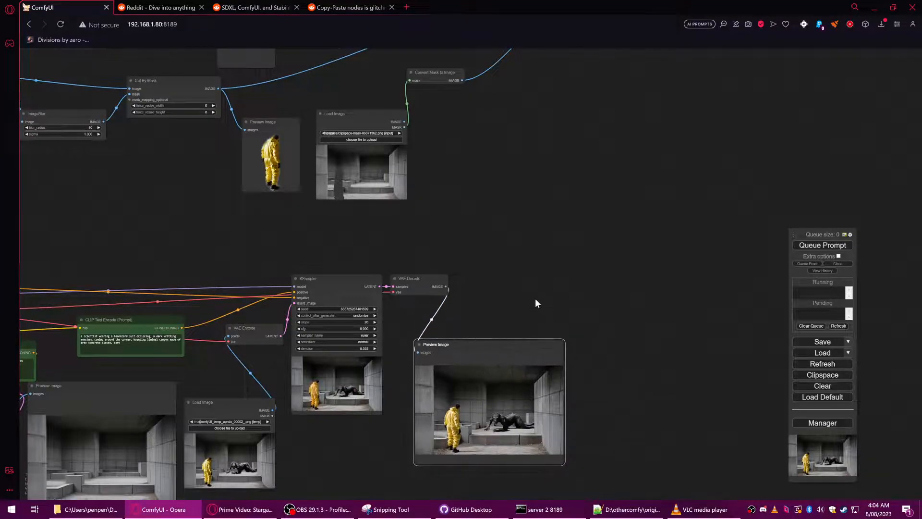
Set the final KSampler's control_after_generate to fixed and queue the workflow.
scroll(531, 300, up, 3)
drag(424, 336, 524, 229)
click(312, 245)
click(322, 244)
click(817, 245)
Examine the creature and suited figure in the KSampler's live preview and in the finished render up close.
scroll(437, 319, up, 4)
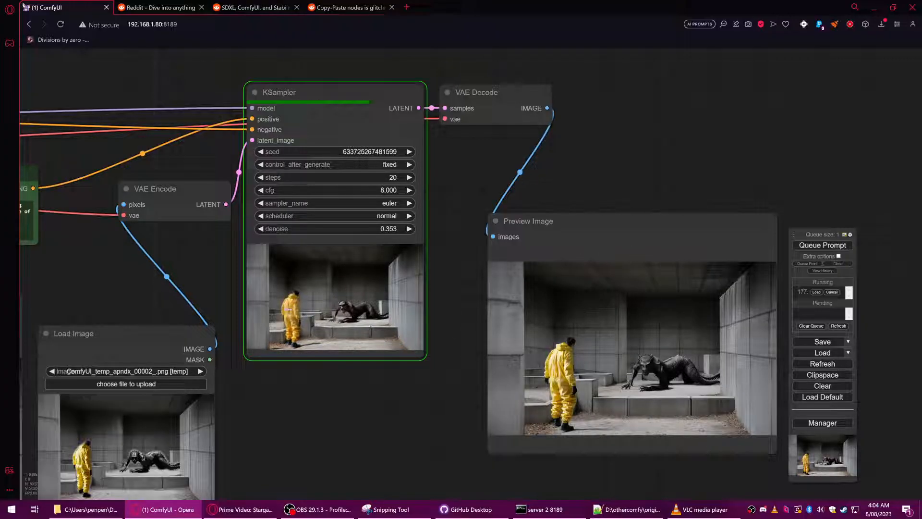
scroll(298, 306, up, 5)
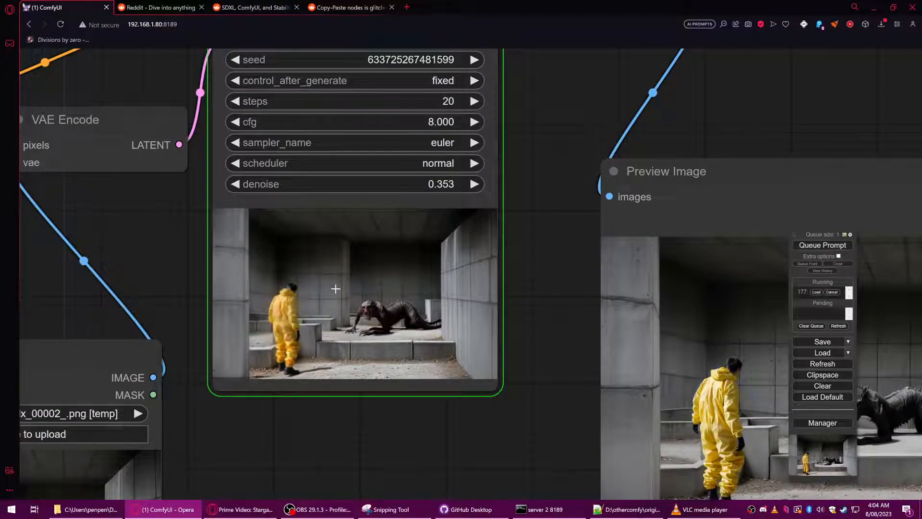
scroll(451, 326, down, 6)
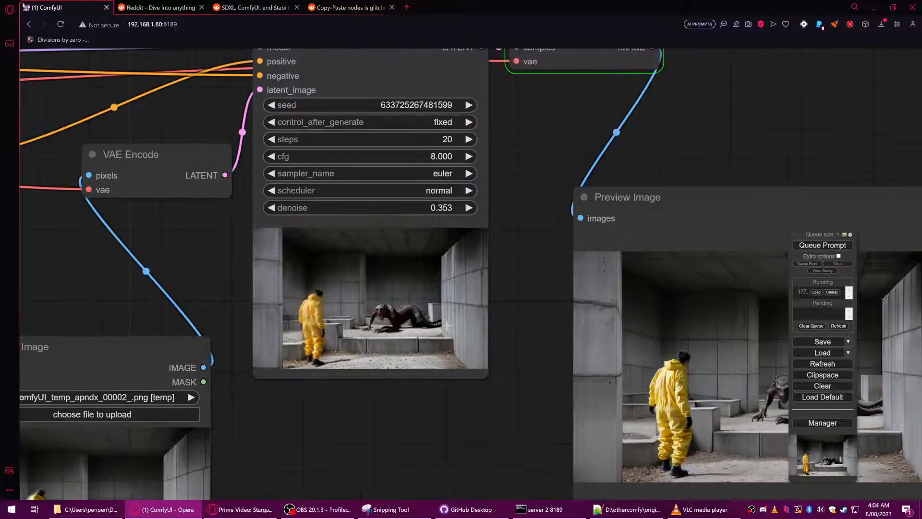
scroll(457, 326, down, 3)
drag(636, 191, 539, 198)
scroll(539, 369, up, 5)
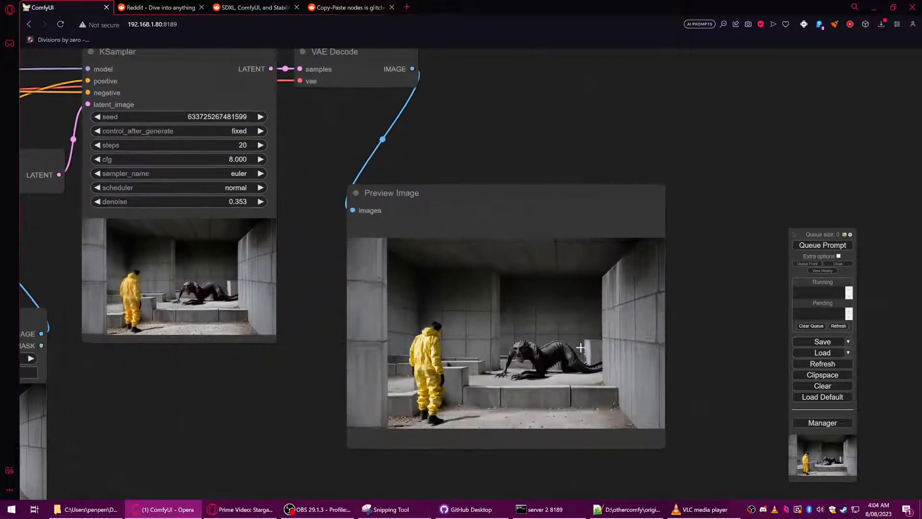
scroll(716, 347, up, 2)
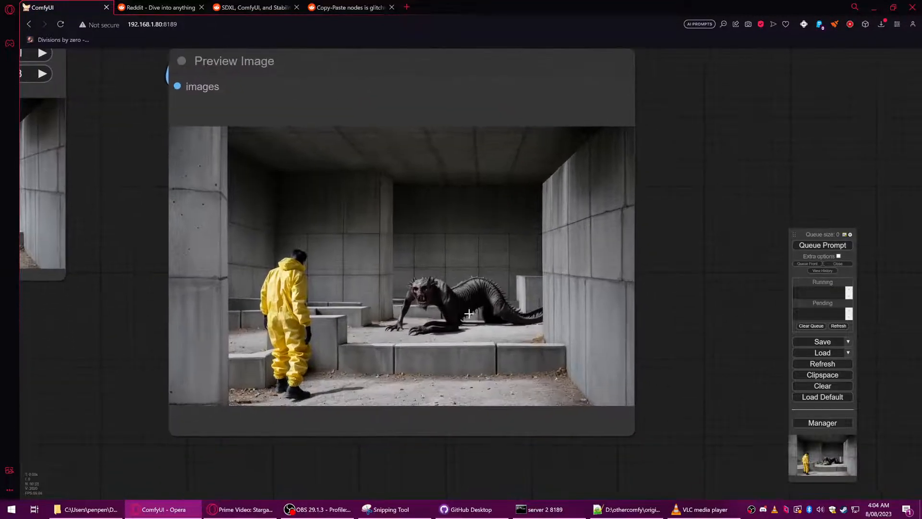
scroll(387, 297, up, 4)
scroll(394, 296, down, 14)
drag(496, 109, 480, 284)
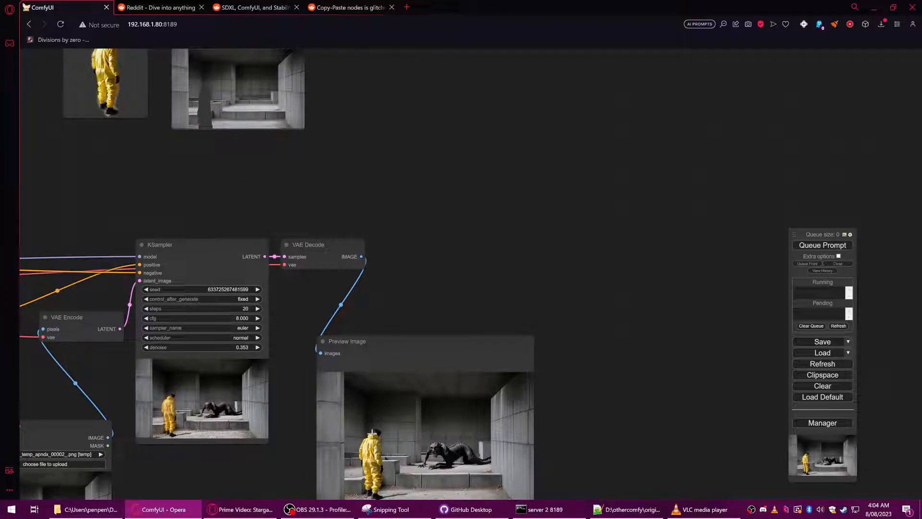
scroll(397, 252, up, 4)
drag(370, 226, 455, 208)
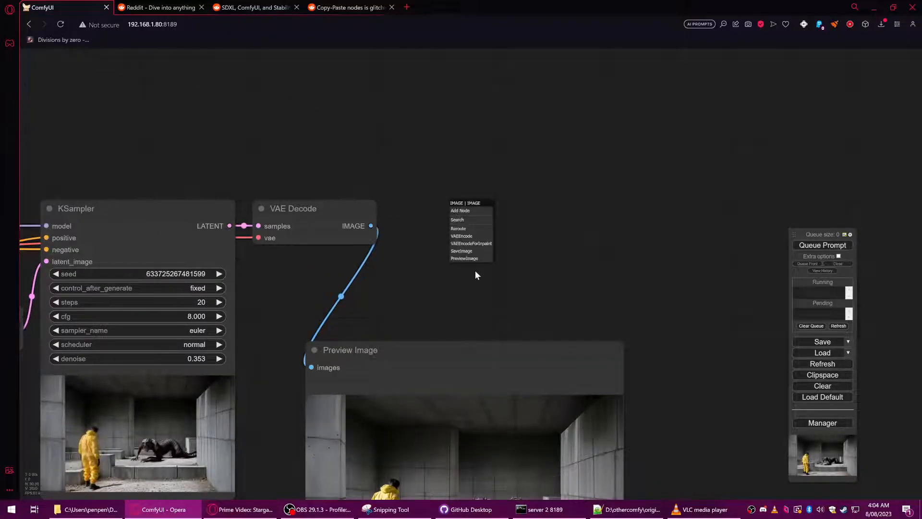
click(460, 211)
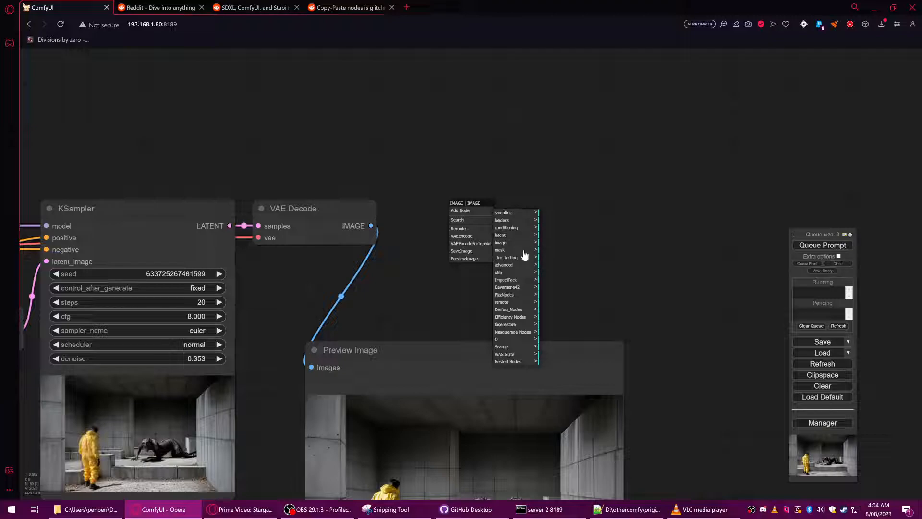
click(504, 242)
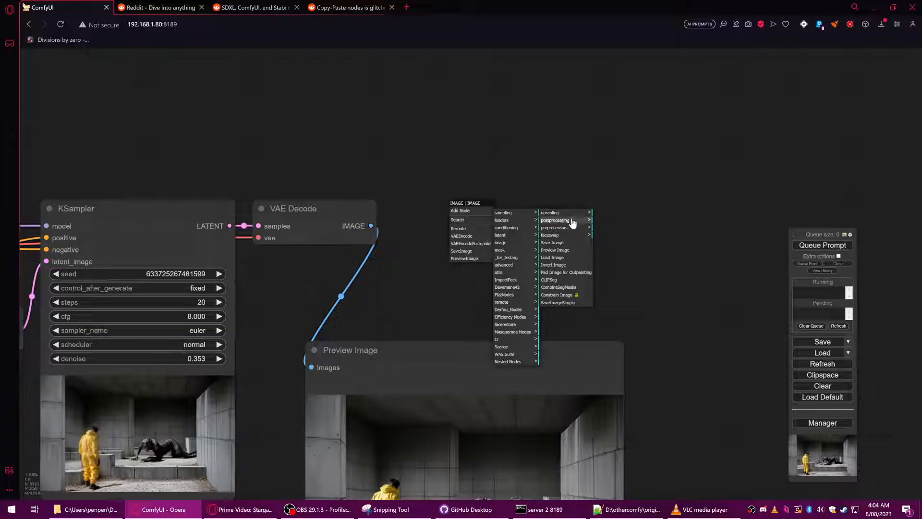
double_click(454, 168)
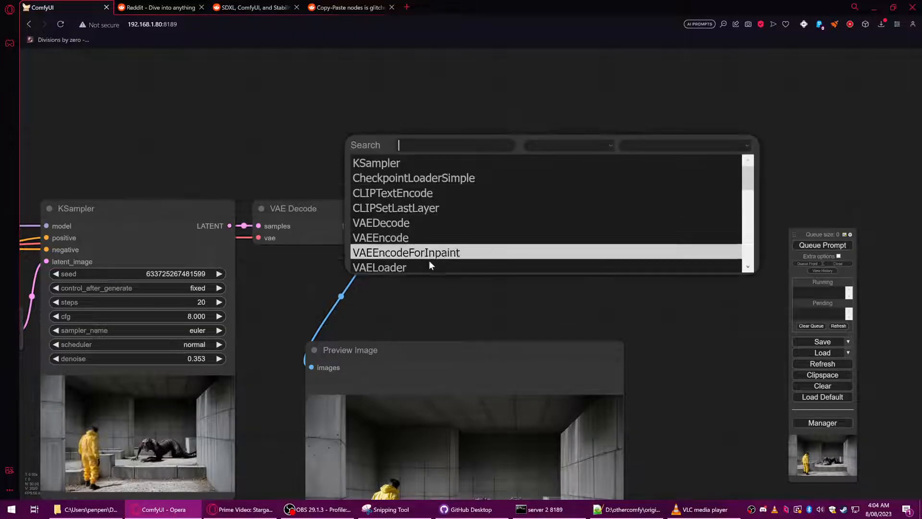
text(gradi)
key(Escape)
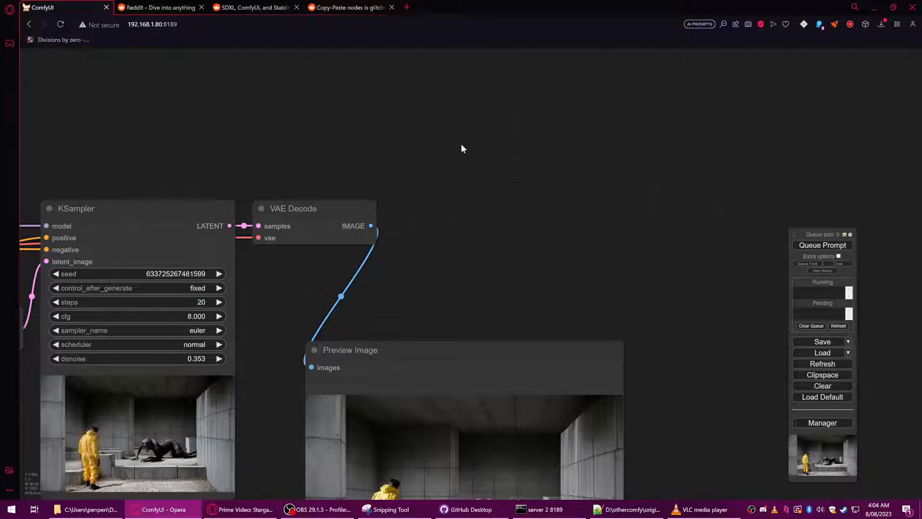
Try adding an Image Gradient Map node above the final preview and remove it.
double_click(469, 154)
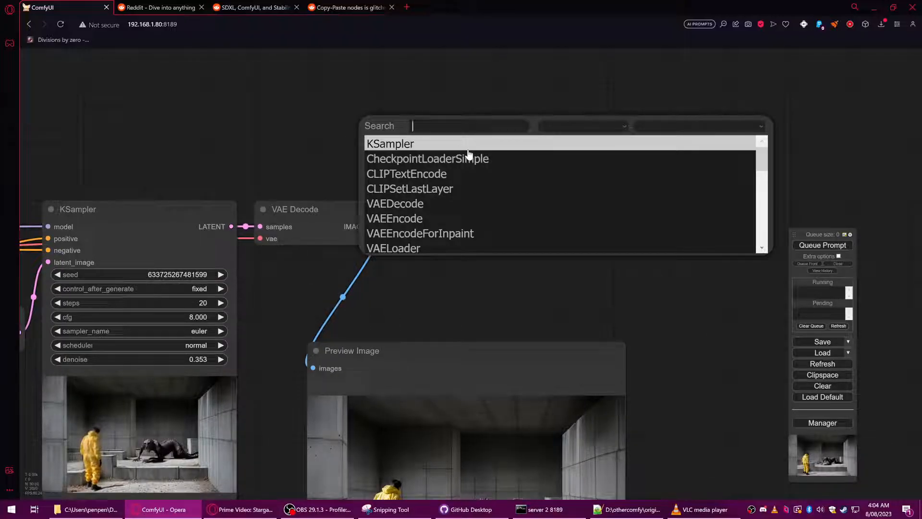
text(gra)
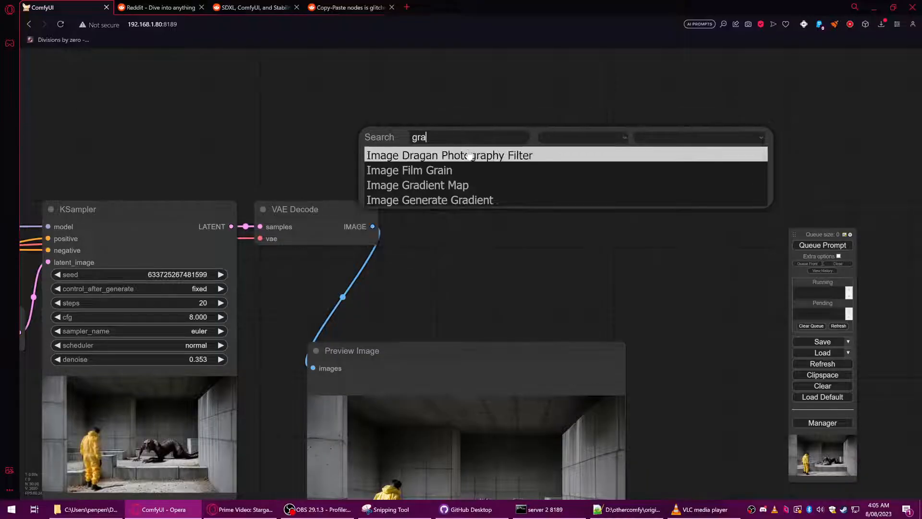
text(i)
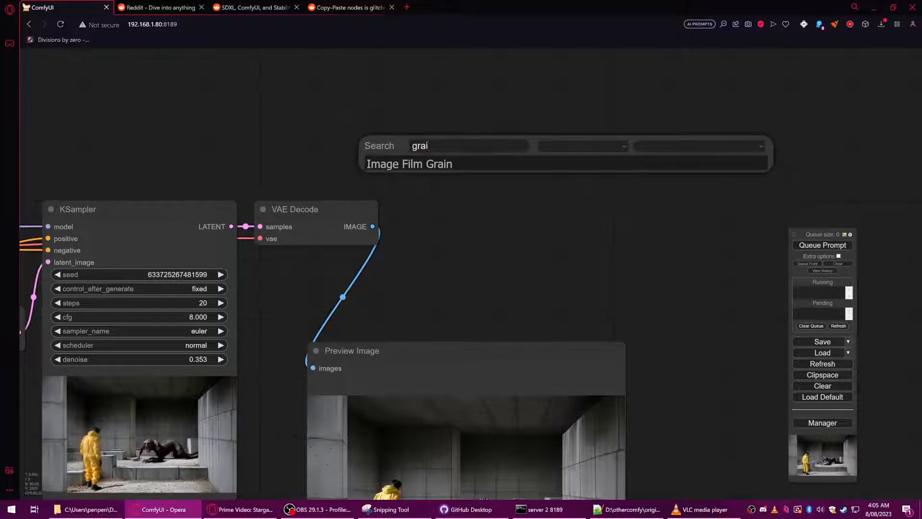
key(BackSpace)
text(d)
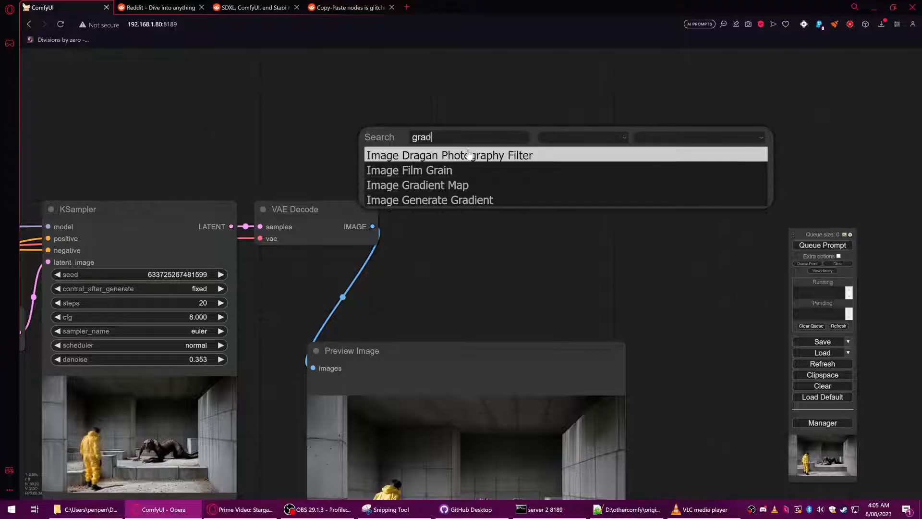
click(454, 163)
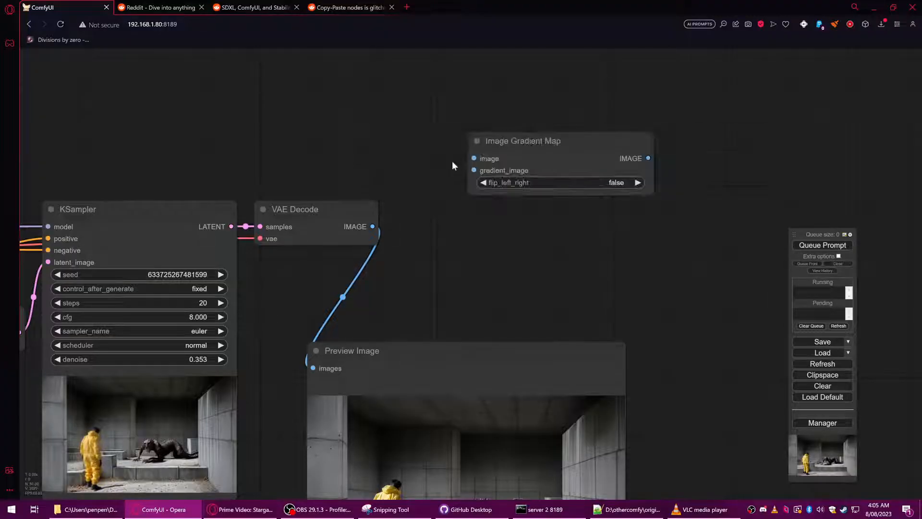
right_click(534, 147)
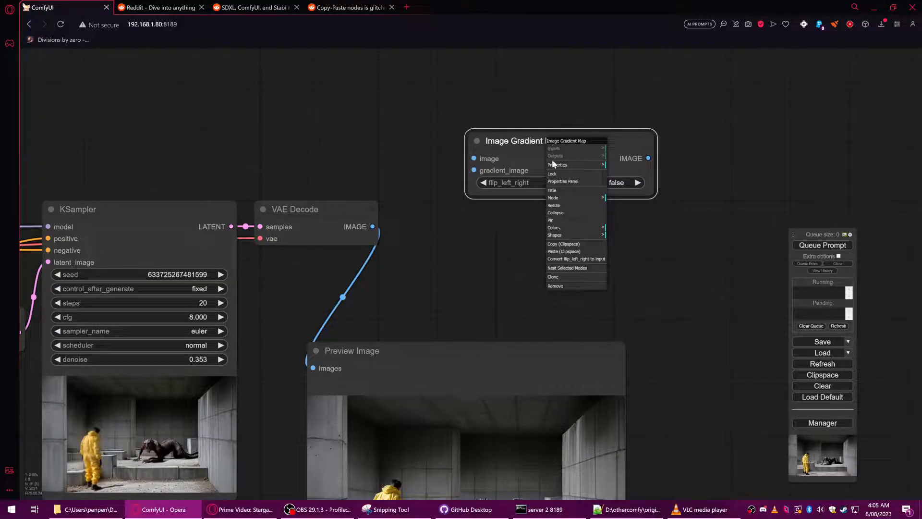
click(572, 287)
Add an Image Generate Gradient node beside the VAE Decode and shift the final Preview Image down to make room.
double_click(488, 197)
text(g)
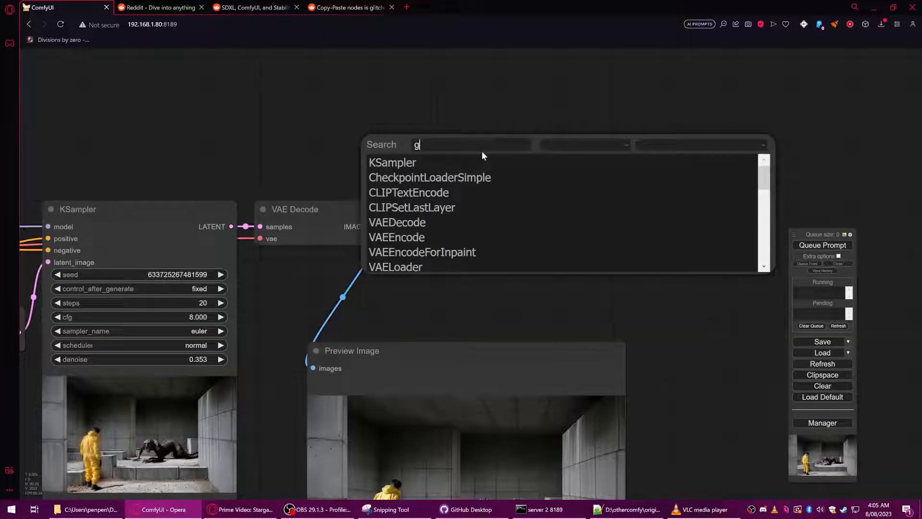
text(ri)
key(Escape)
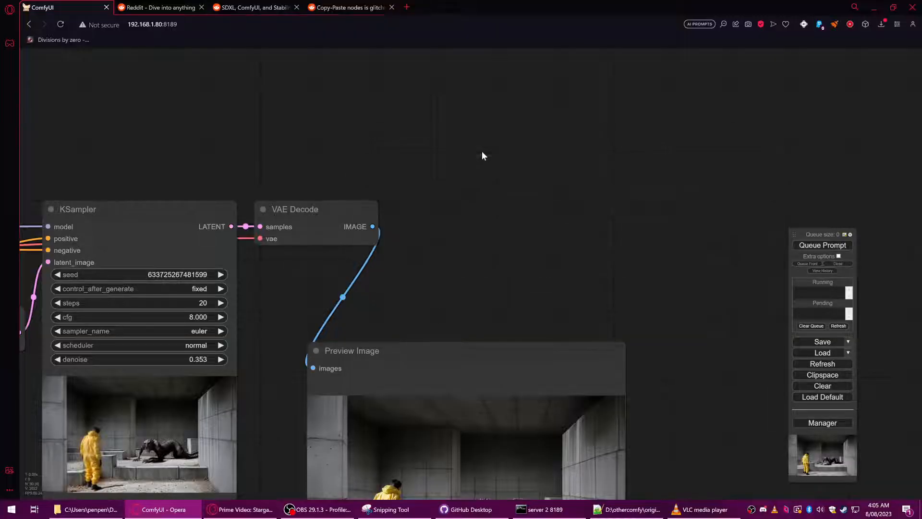
double_click(452, 166)
text(grad)
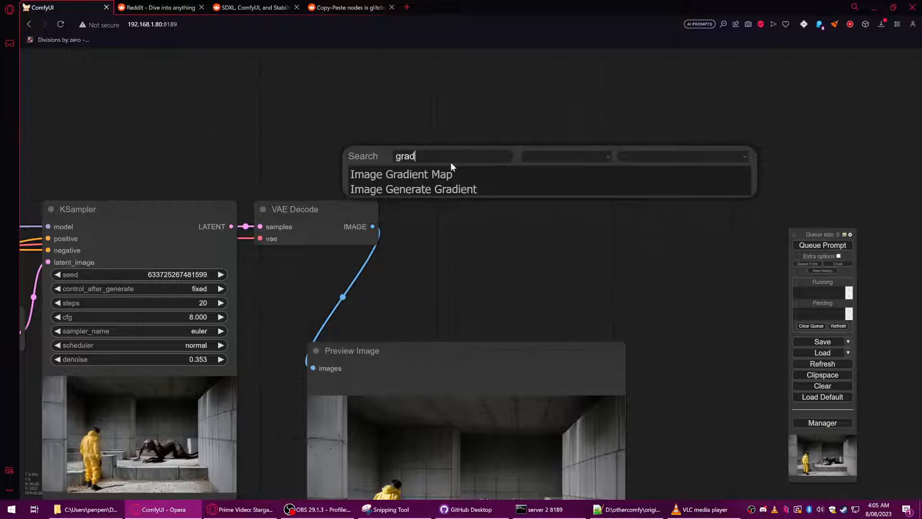
click(441, 190)
scroll(647, 286, down, 2)
drag(632, 299, 532, 197)
scroll(623, 266, down, 1)
drag(625, 301, 657, 325)
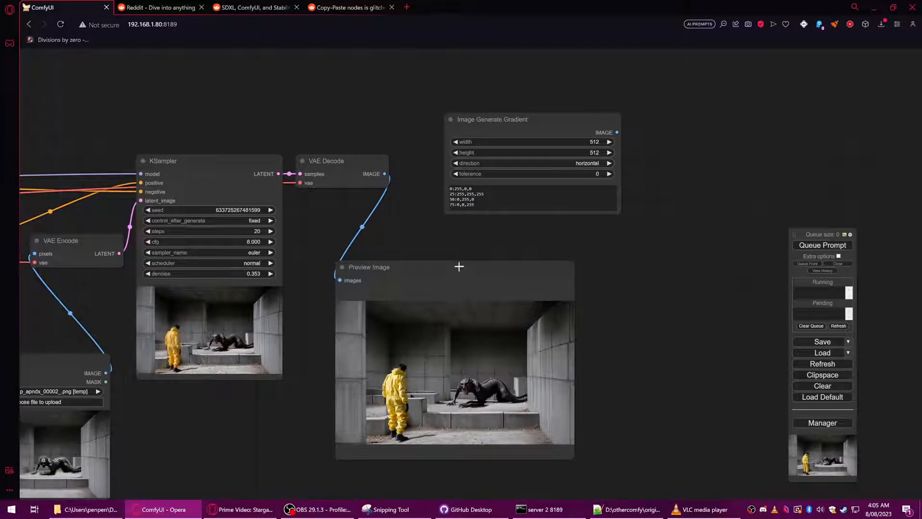
drag(459, 263, 433, 290)
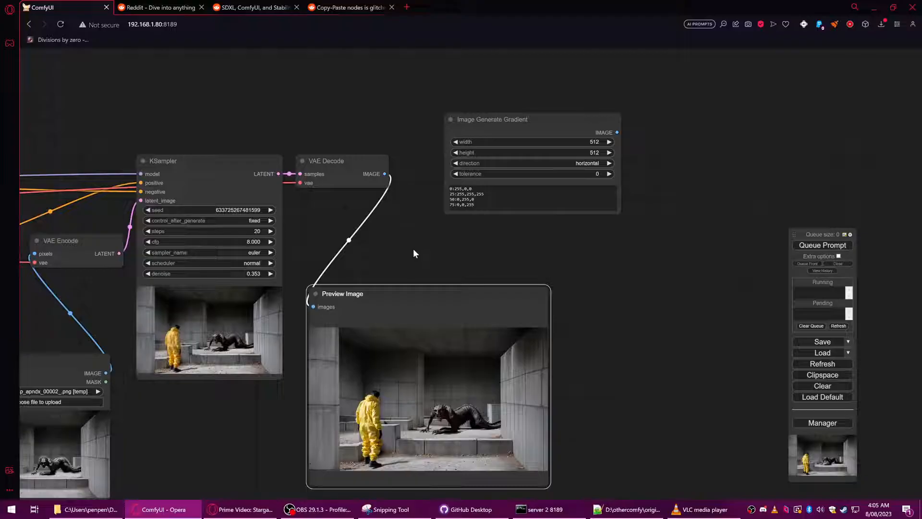
Add an Empty Latent Image node and place it between the Image Generate Gradient node and the final Preview Image.
drag(405, 244, 406, 243)
right_click(395, 225)
click(406, 226)
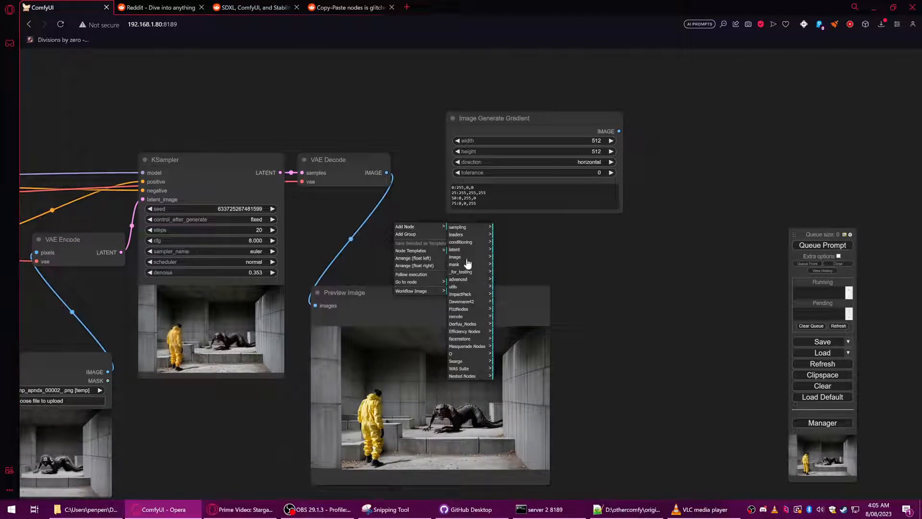
click(462, 251)
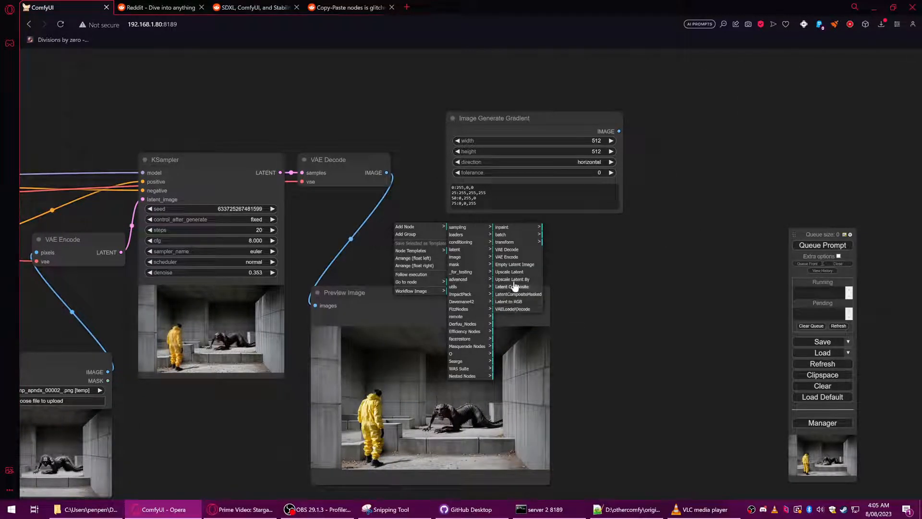
click(514, 265)
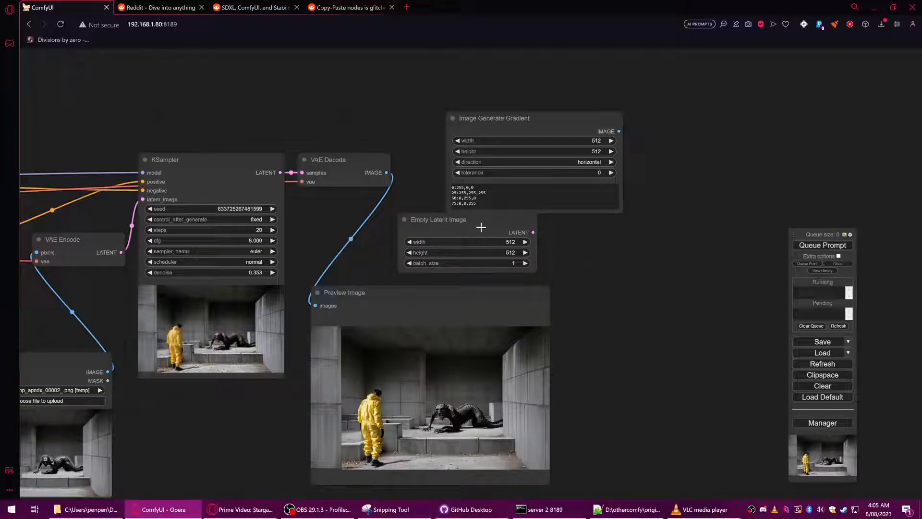
mouse_move(479, 223)
mouse_down()
mouse_move(461, 233)
mouse_move(480, 235)
mouse_move(451, 235)
mouse_move(459, 242)
mouse_move(468, 230)
mouse_up()
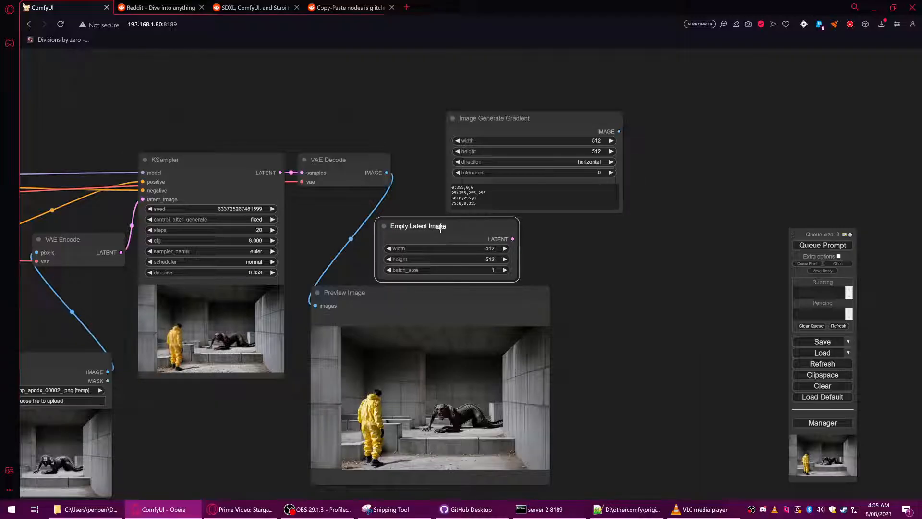
Delete all gradient stops except the first in Image Generate Gradient and set that stop to 0:60,0,0.
drag(478, 205, 445, 196)
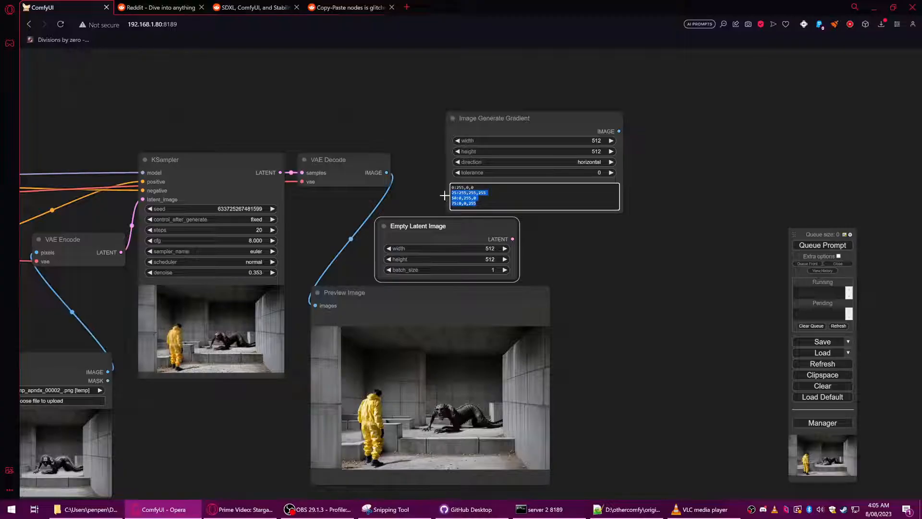
key(BackSpace)
drag(518, 120, 515, 122)
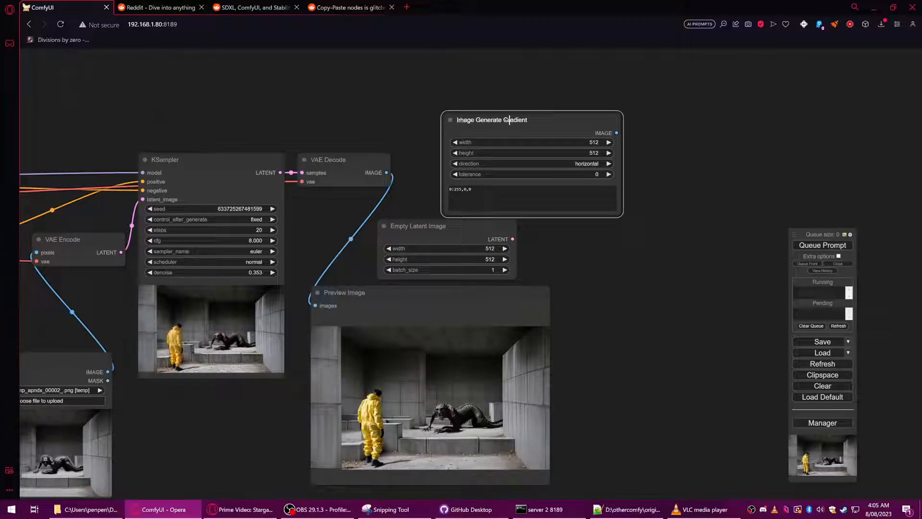
click(473, 193)
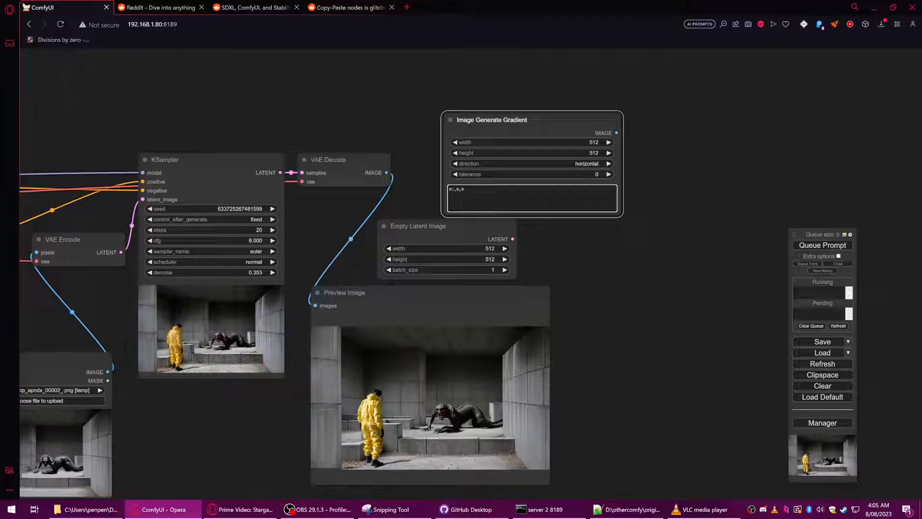
text(60)
Add a second gradient stop of 10:0,60,0 below the first.
scroll(457, 181, up, 2)
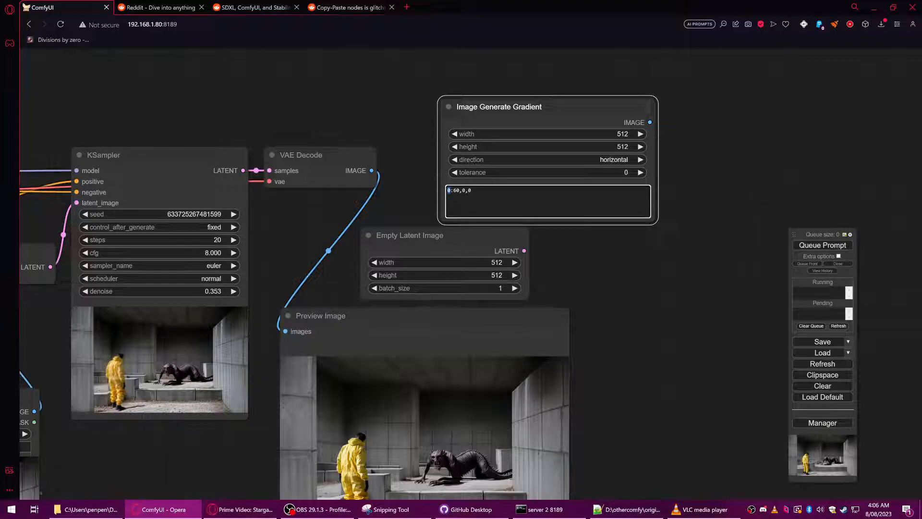
click(449, 197)
text(10)
text(:)
text(0)
text(,50)
text(,0)
Attach a new Preview Image to the Image Generate Gradient output and queue the workflow.
scroll(699, 158, down, 3)
drag(666, 128, 694, 130)
click(713, 178)
drag(643, 230, 478, 270)
scroll(491, 154, up, 8)
click(810, 247)
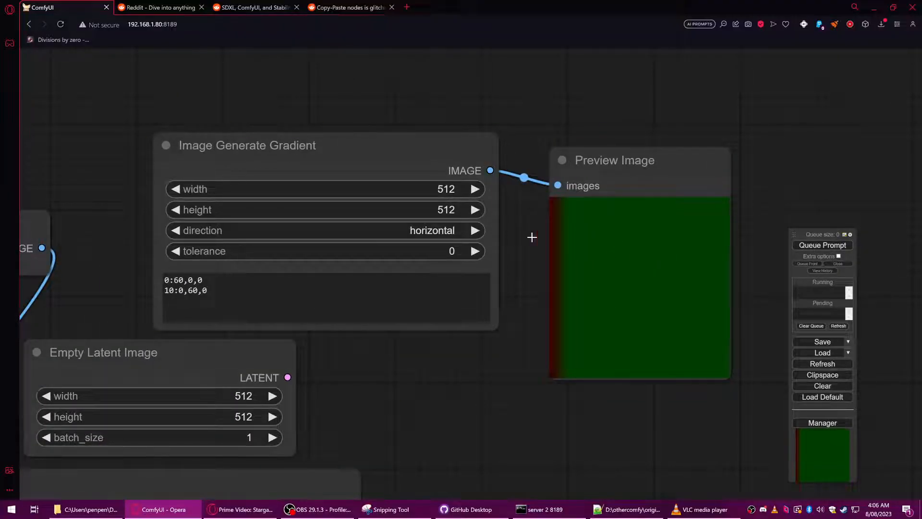
Set the Image Generate Gradient direction to vertical and queue the workflow.
click(436, 225)
click(427, 245)
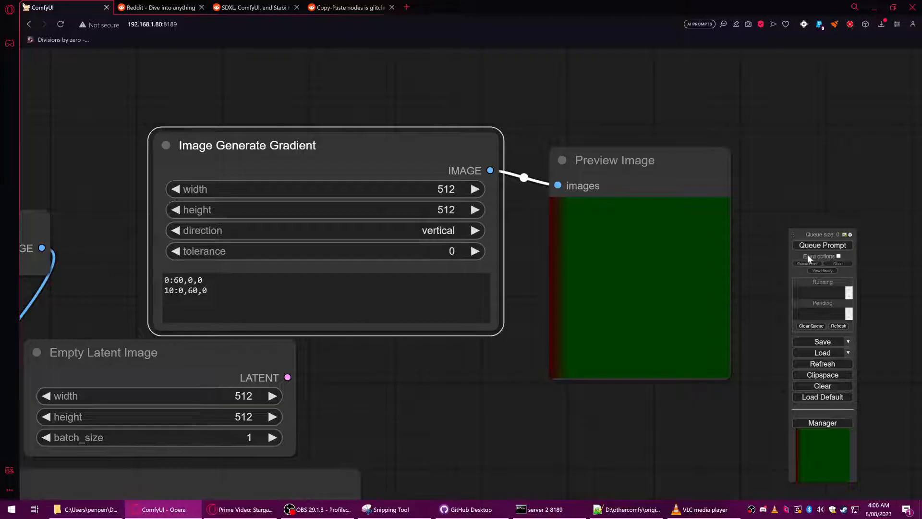
click(822, 244)
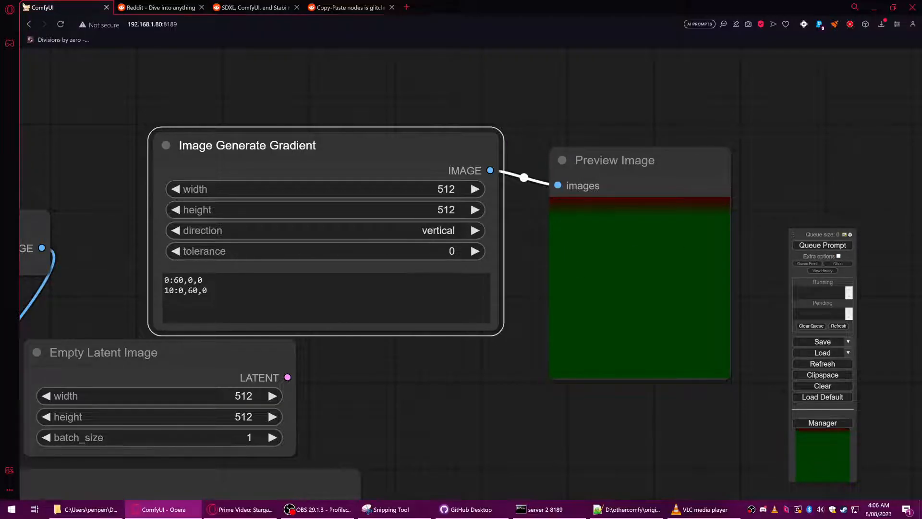
Change the second gradient stop's position to 70 and queue the workflow.
click(168, 290)
key(BackSpace)
text(7)
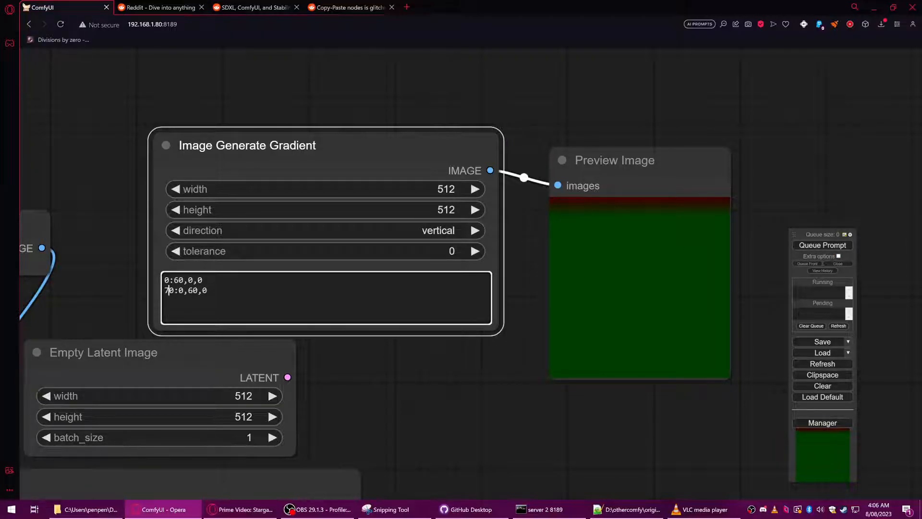
click(811, 246)
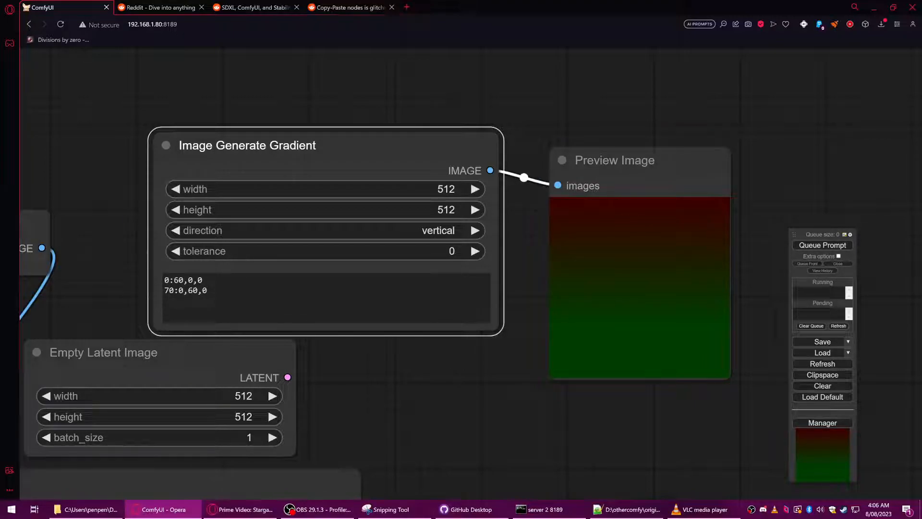
Change the second gradient stop's colour so it reads 70:100,0,70 and queue the workflow.
drag(198, 290, 188, 291)
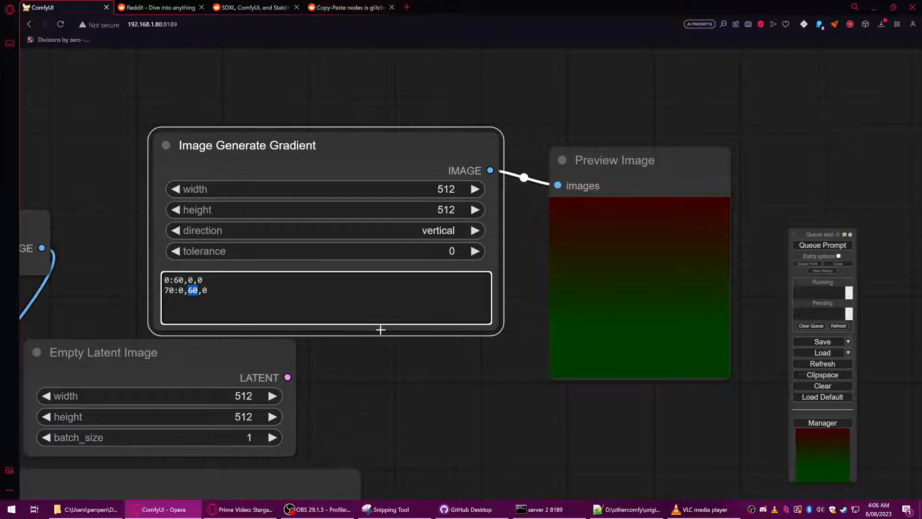
text(0)
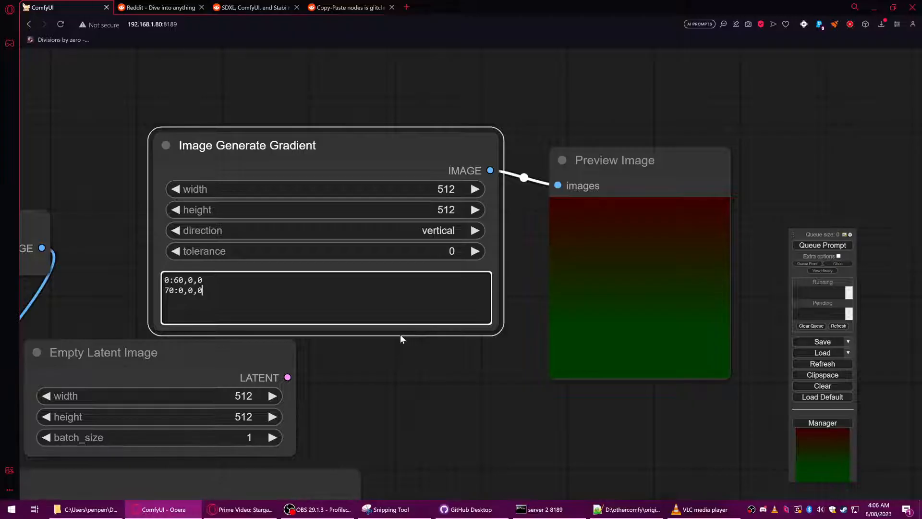
key(BackSpace)
text(7)
key(Left)
key(Left)
key(Left)
text(10)
click(822, 245)
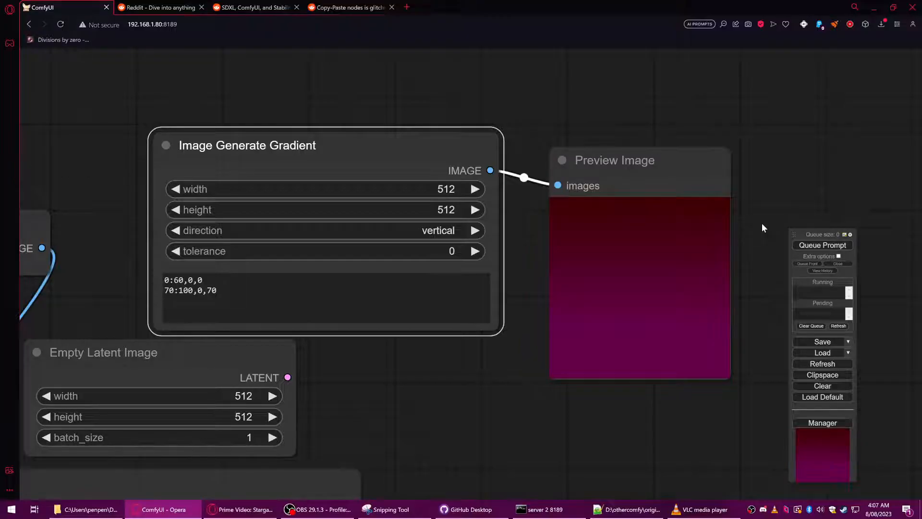
Recolour the second gradient stop so it reads 70:10,30,0 and queue the workflow.
drag(193, 290, 183, 291)
key(BackSpace)
text(0)
drag(198, 291, 212, 290)
text(30)
key(BackSpace)
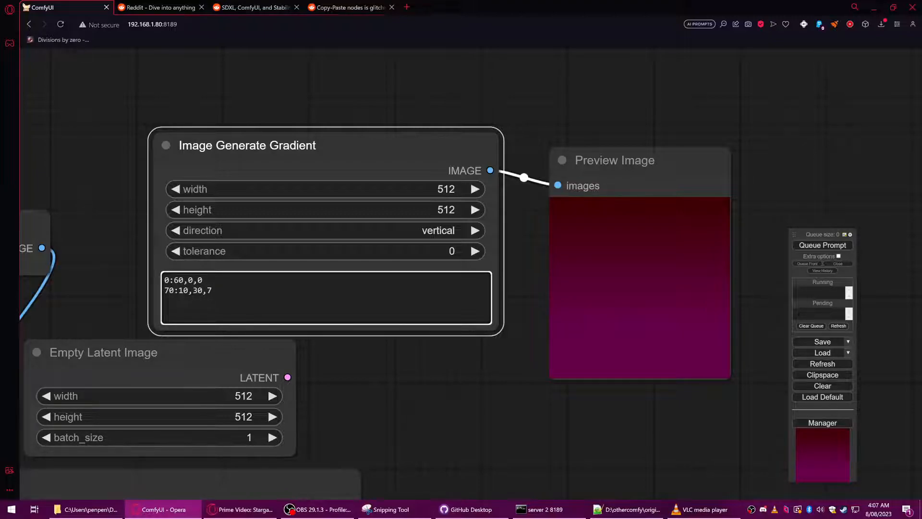
text(0)
click(840, 250)
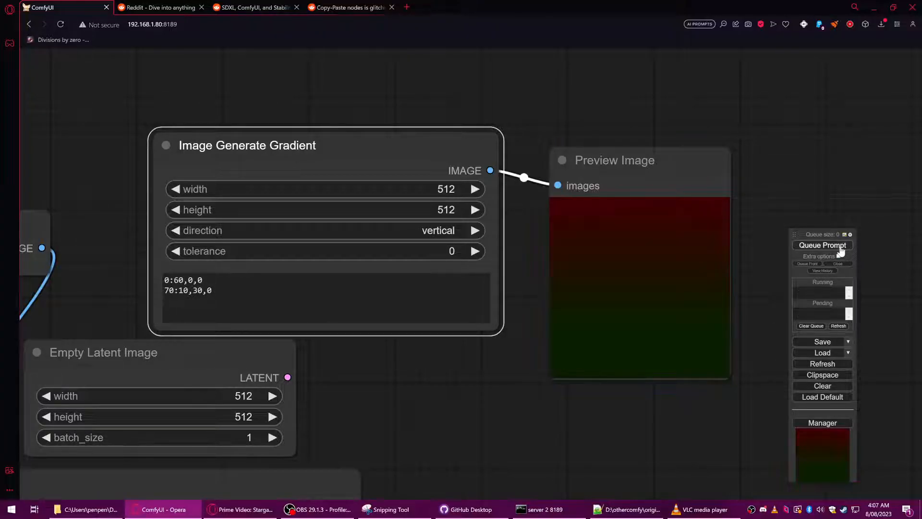
Shrink the gradient's Preview Image and move it and the Image Generate Gradient node up, clear of the VAE Decode row.
scroll(401, 372, down, 10)
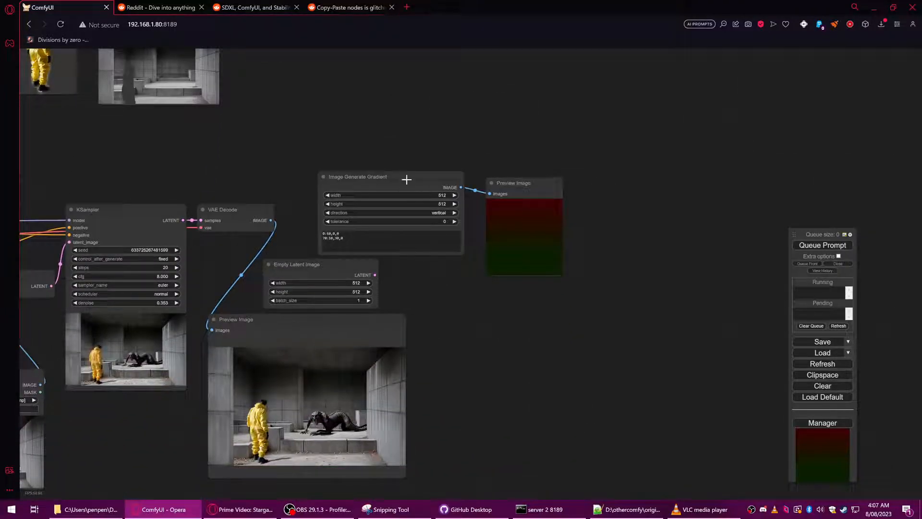
drag(405, 180, 373, 169)
click(515, 193)
drag(515, 193, 457, 251)
drag(505, 335, 488, 298)
drag(458, 238, 470, 215)
drag(354, 177, 355, 113)
drag(466, 220, 466, 112)
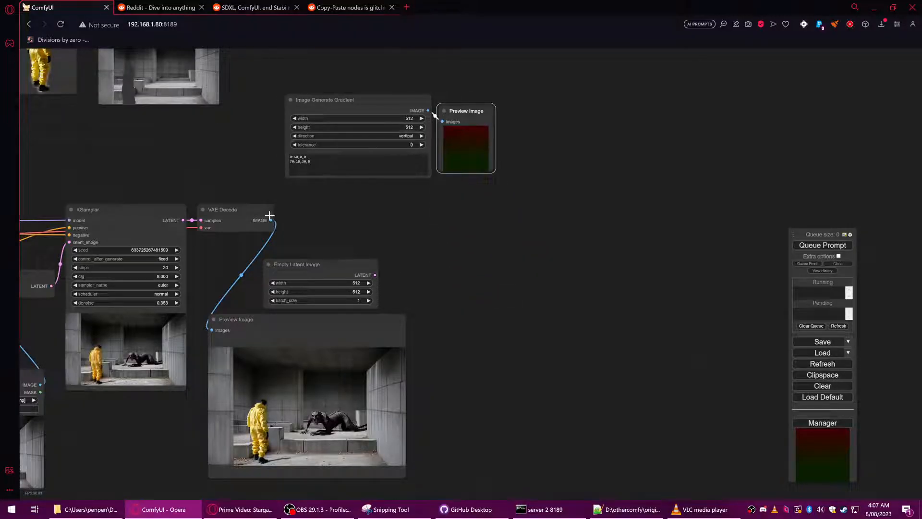
Add an ImageBlend postprocessing node fed by the VAE Decode image output, leaving a gap between the two nodes.
drag(273, 222, 353, 218)
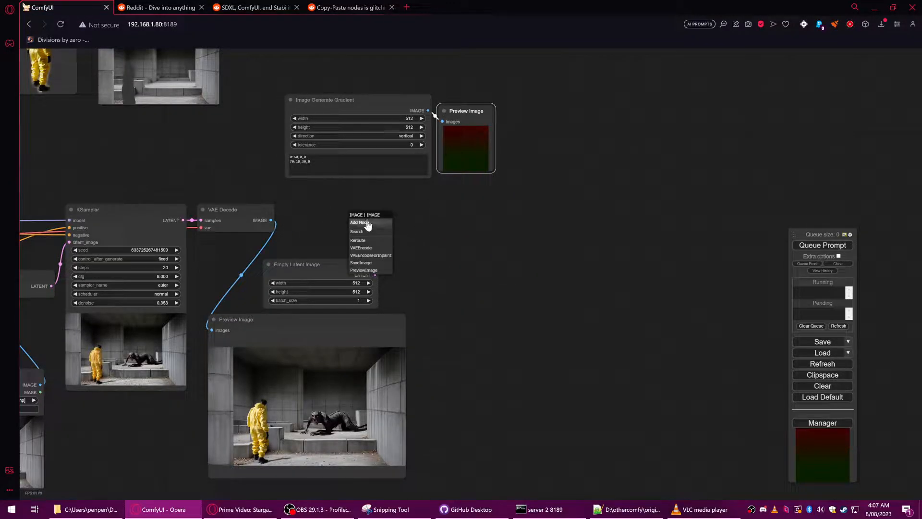
click(359, 222)
click(400, 250)
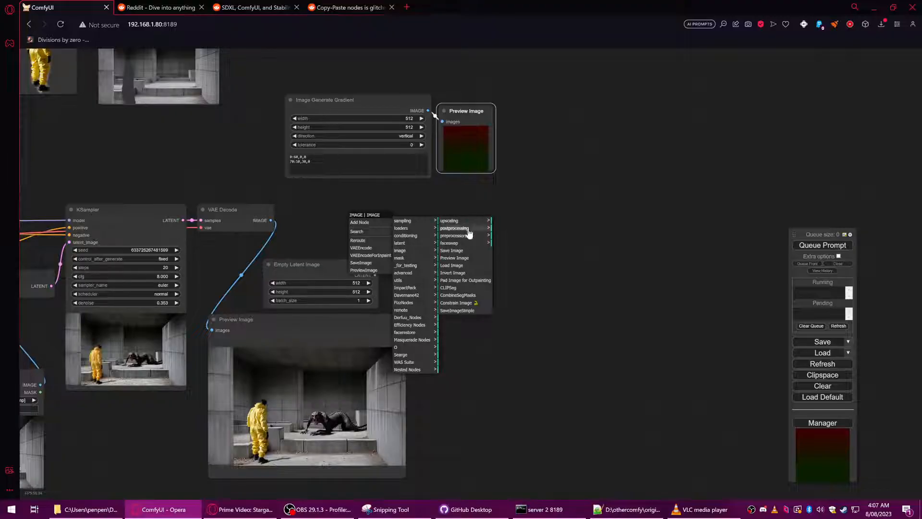
click(456, 228)
click(510, 222)
drag(426, 219, 479, 218)
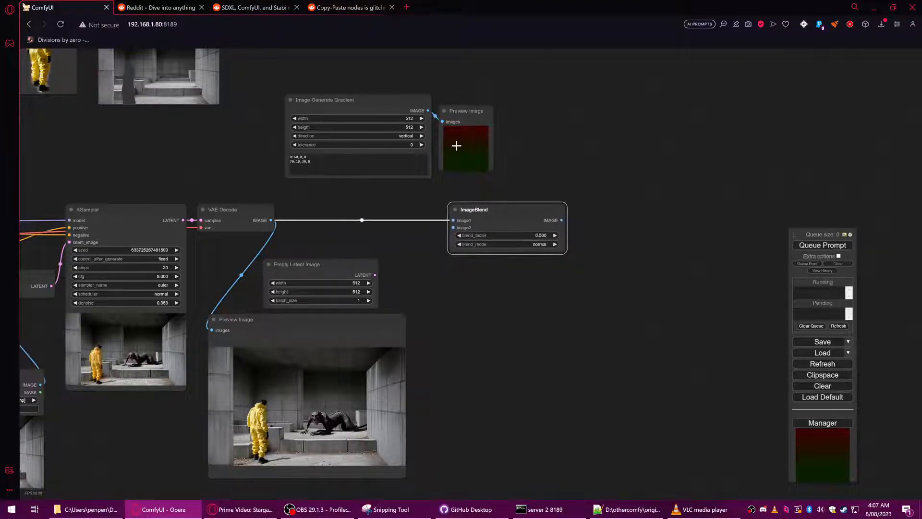
Connect the Image Generate Gradient output to ImageBlend's image2 input and shift the gradient node and its preview aside.
drag(428, 111, 453, 228)
drag(403, 100, 380, 111)
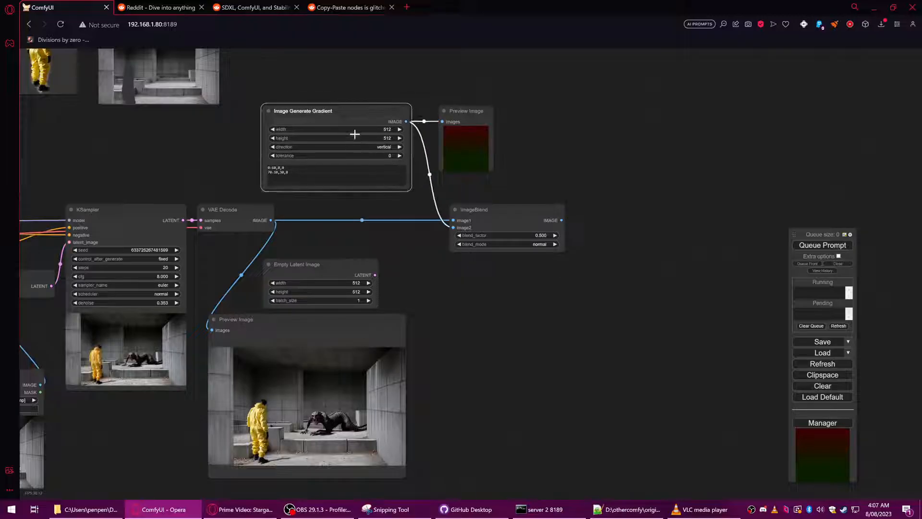
drag(459, 111, 437, 111)
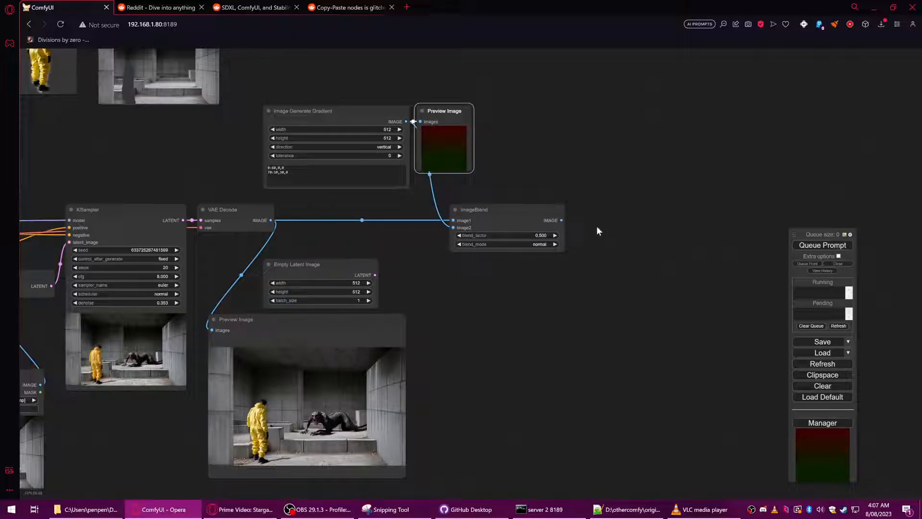
Attach a Preview Image to the ImageBlend output, queue the workflow and inspect the blended picture.
drag(561, 220, 605, 211)
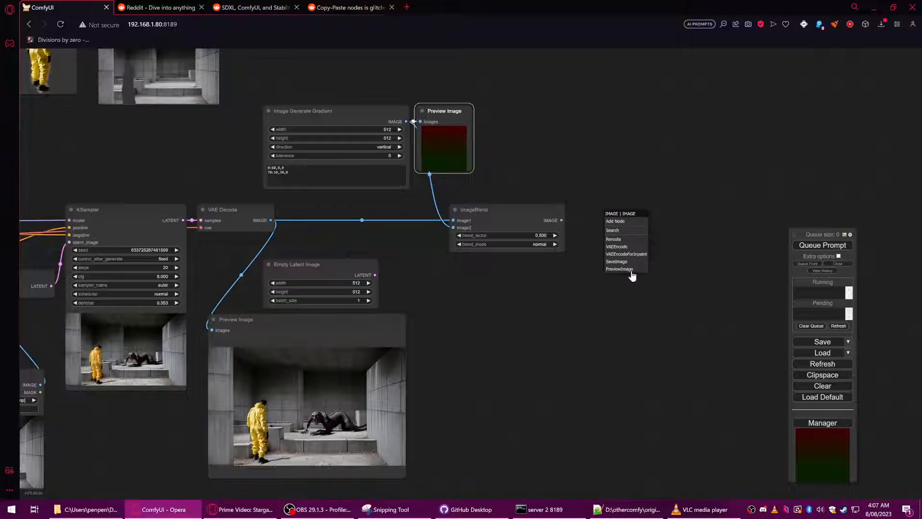
click(617, 236)
click(815, 249)
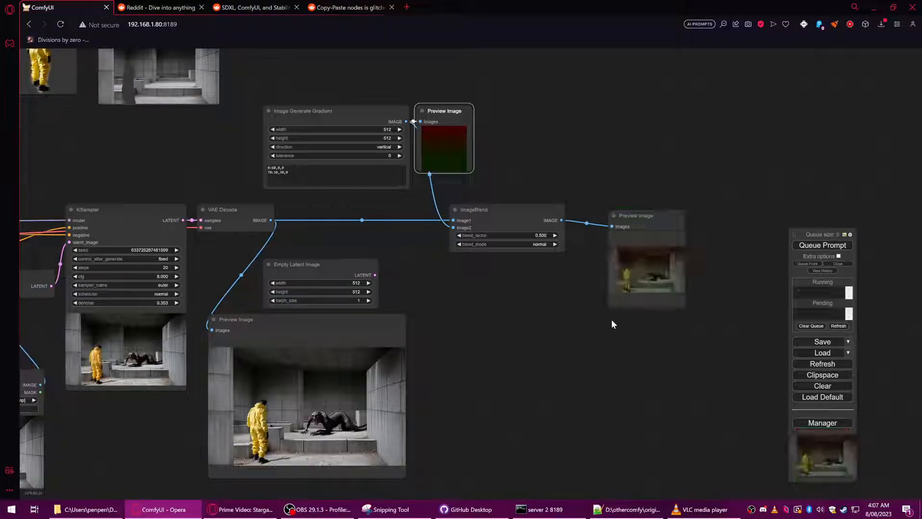
scroll(665, 270, up, 4)
scroll(693, 281, up, 10)
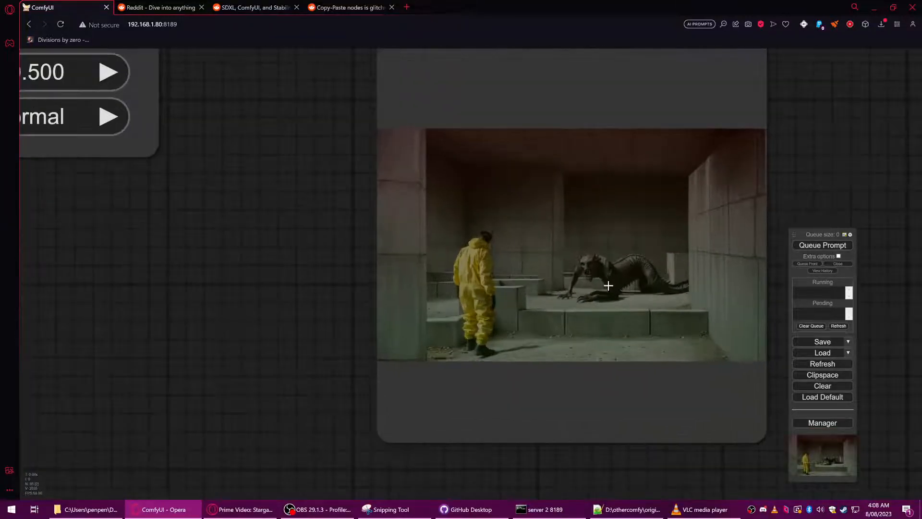
scroll(538, 315, down, 10)
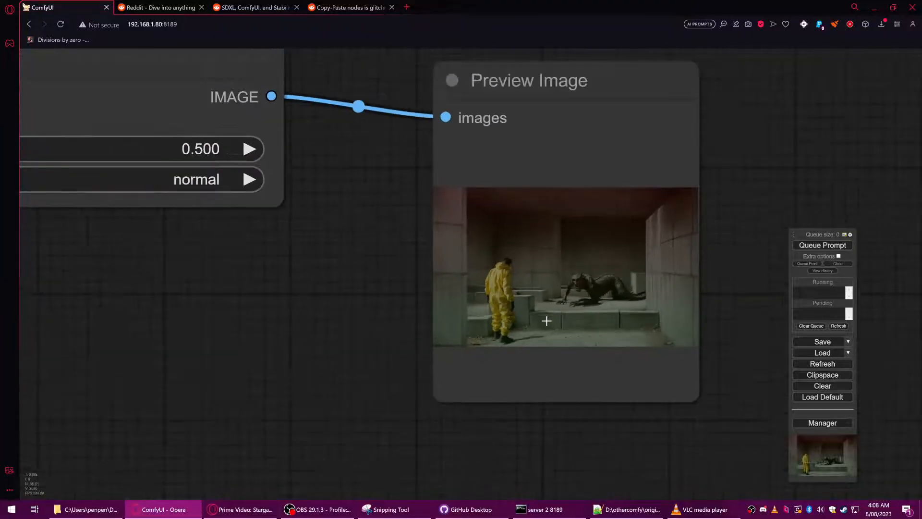
Set the ImageBlend blend factor to 0.680, queue the workflow and place the result's Preview Image directly under ImageBlend.
mouse_move(359, 223)
mouse_down()
mouse_move(351, 223)
mouse_move(358, 224)
mouse_up()
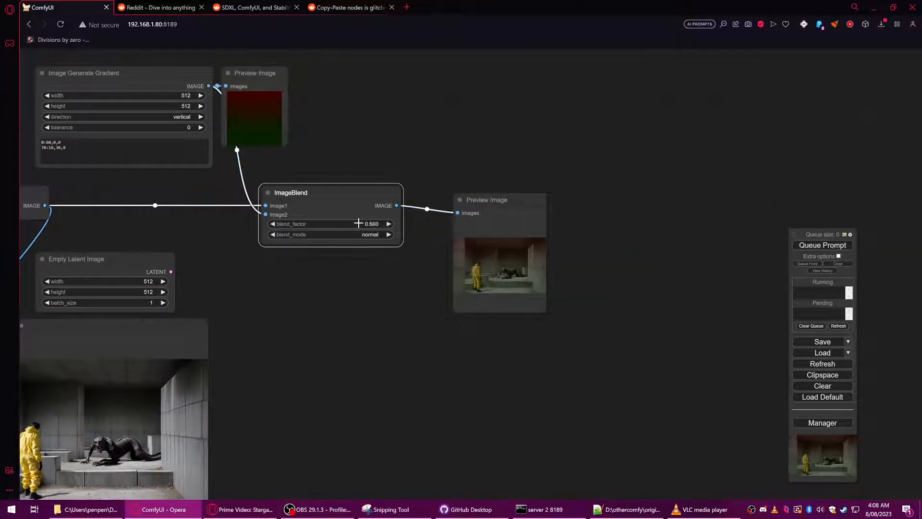
click(823, 245)
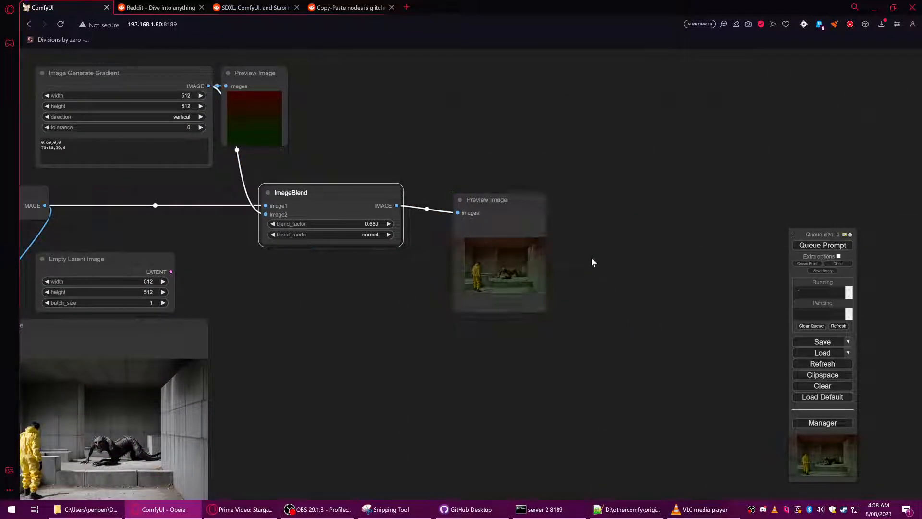
scroll(500, 263, up, 3)
scroll(500, 263, up, 9)
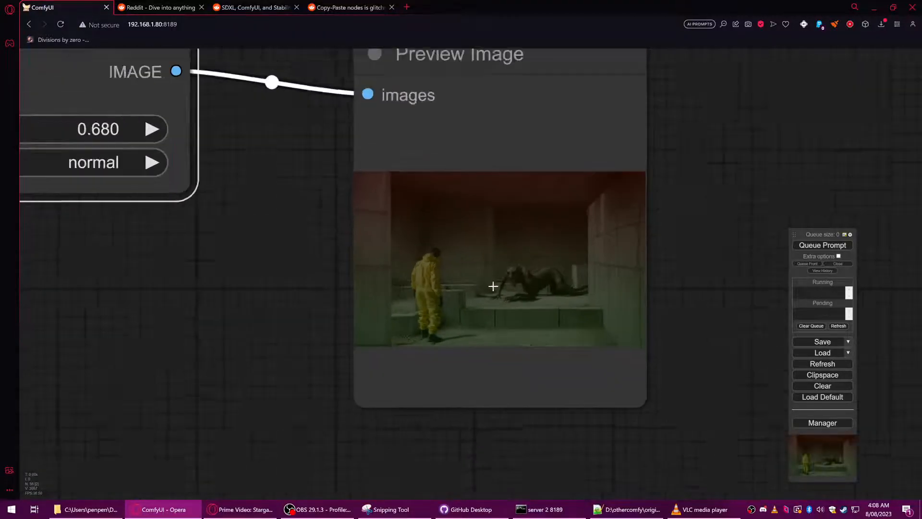
scroll(493, 287, down, 9)
drag(470, 175, 253, 253)
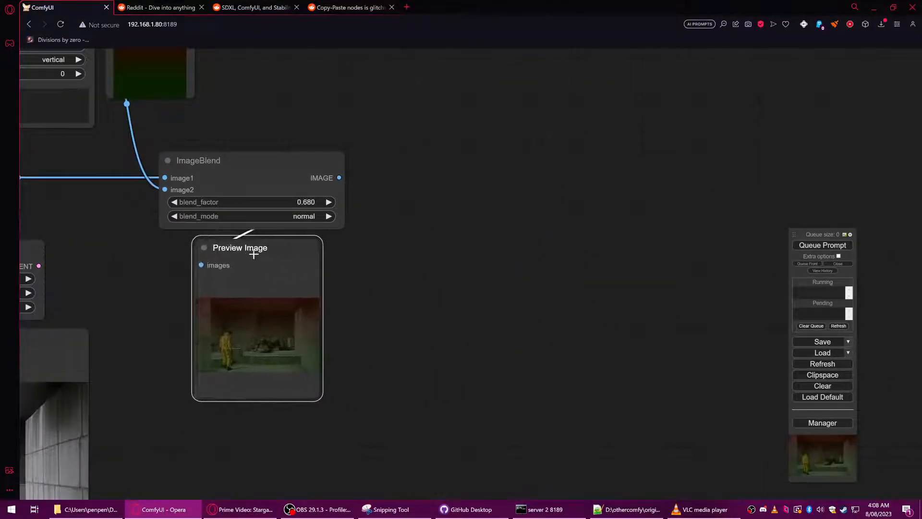
Set the ImageBlend blend mode to multiply, queue the workflow and inspect the result.
click(304, 217)
click(310, 220)
click(822, 245)
scroll(440, 315, up, 9)
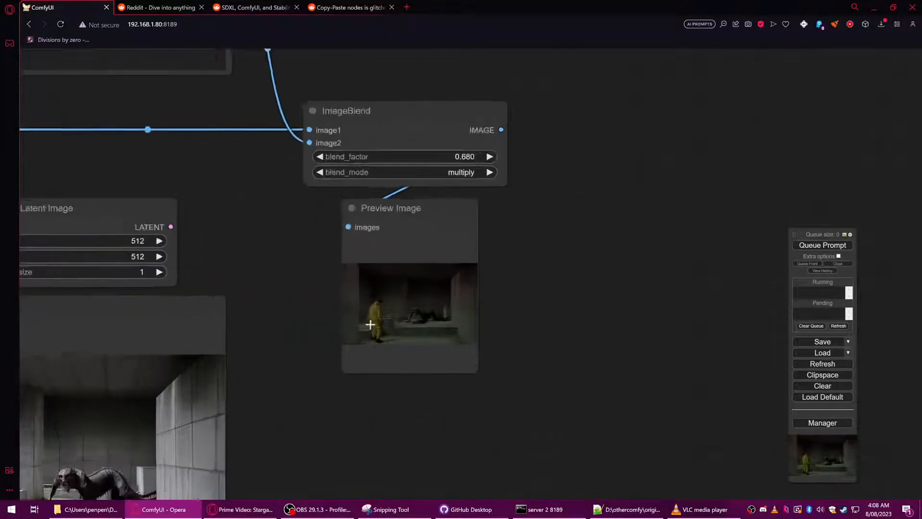
scroll(440, 315, up, 4)
drag(671, 223, 589, 288)
scroll(589, 288, down, 3)
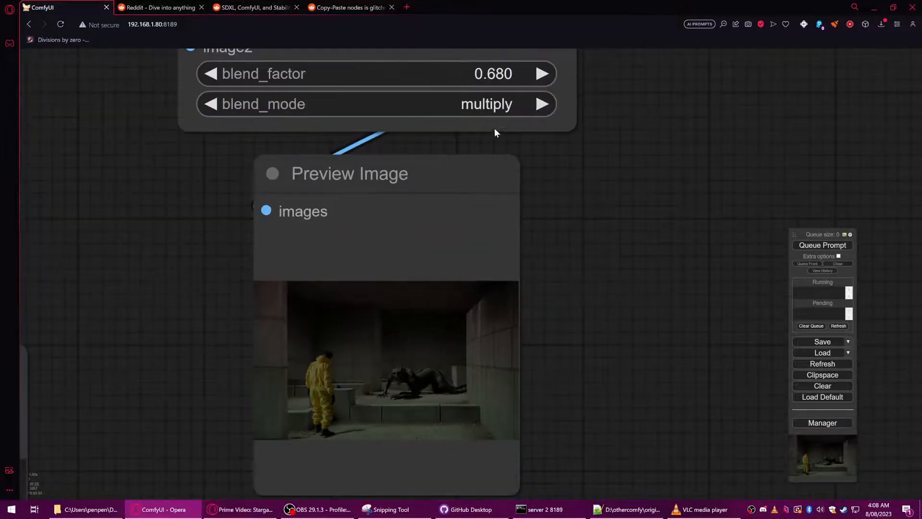
Set the ImageBlend blend mode to screen, queue the workflow and compare the result with the unblended preview.
click(495, 104)
click(491, 126)
click(805, 246)
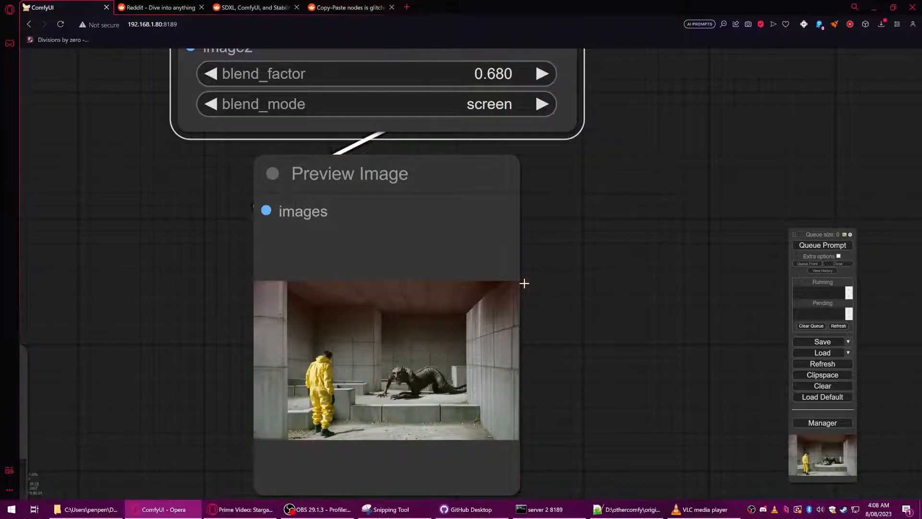
scroll(521, 284, down, 3)
scroll(473, 310, down, 2)
drag(283, 353, 511, 213)
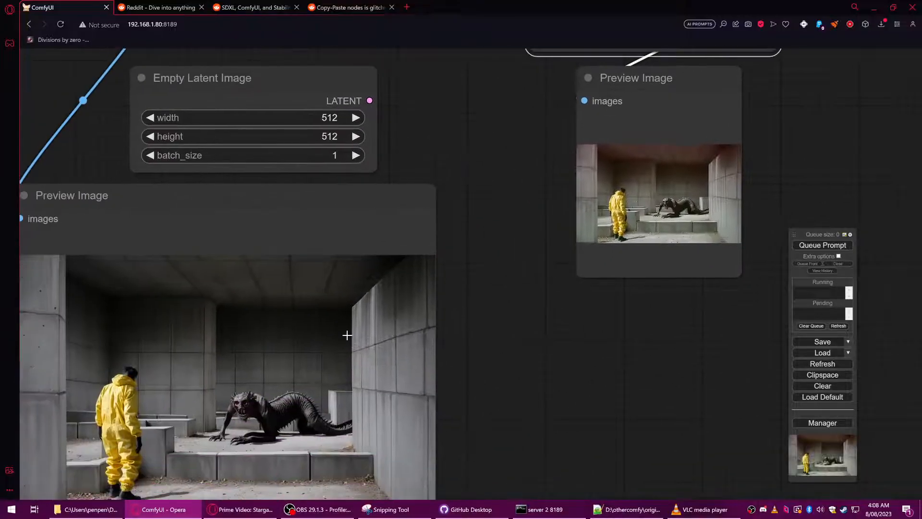
Raise the ImageBlend blend factor to 0.887 in screen mode, queue the workflow and inspect the result.
drag(807, 127, 590, 291)
drag(504, 181, 514, 181)
click(822, 244)
scroll(675, 281, up, 3)
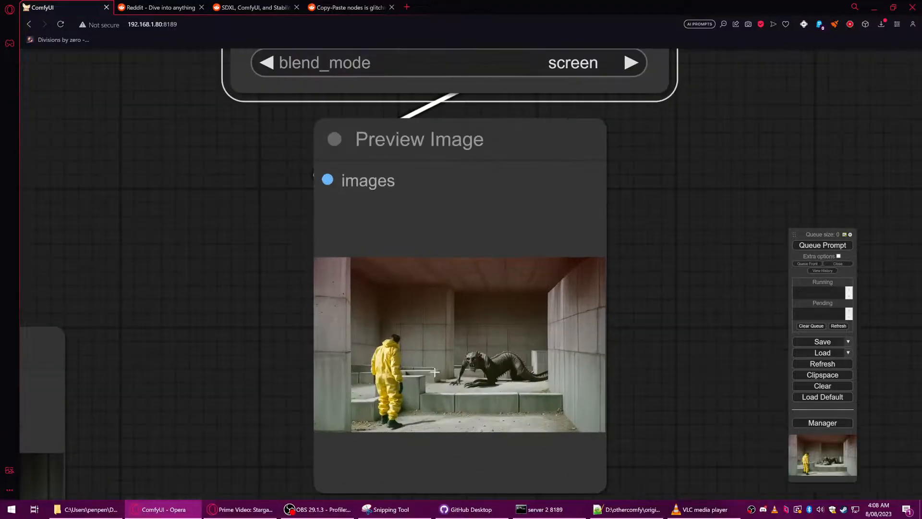
drag(654, 257, 614, 323)
click(401, 162)
drag(643, 164, 480, 165)
click(728, 170)
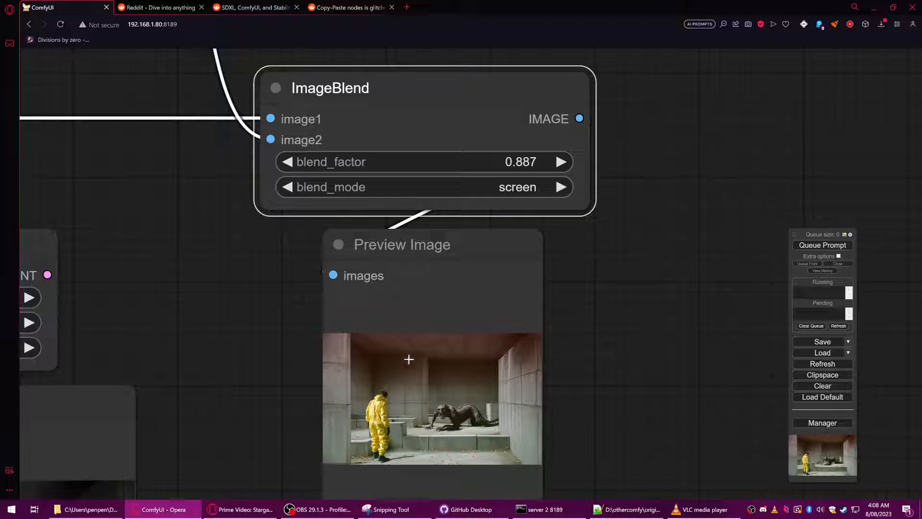
Set the ImageBlend blend mode to overlay and queue the workflow.
click(531, 188)
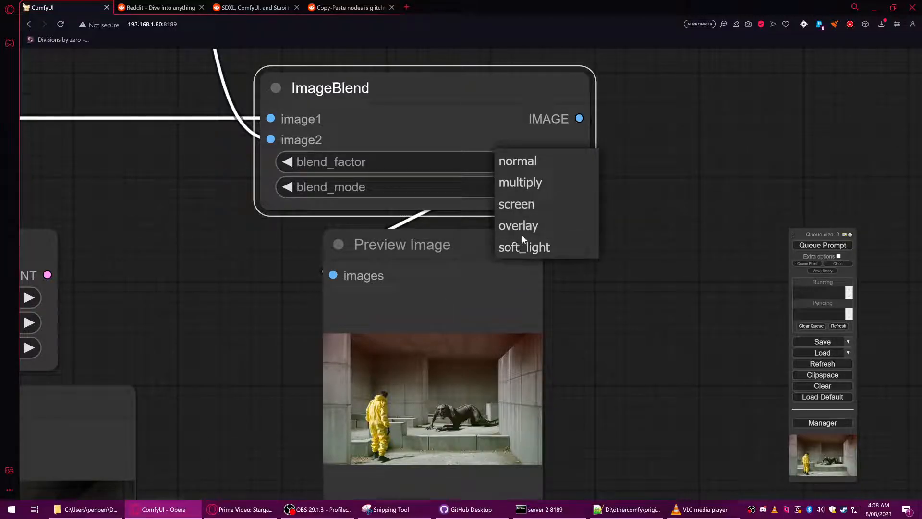
click(525, 226)
click(820, 246)
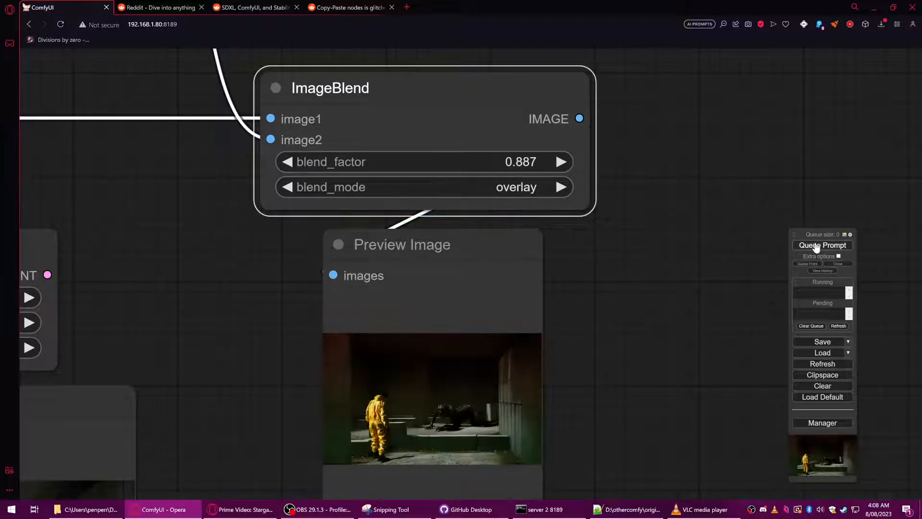
Queue the workflow with an overlay blend factor of 0.447 and again with 0.600.
drag(527, 163, 512, 170)
click(822, 245)
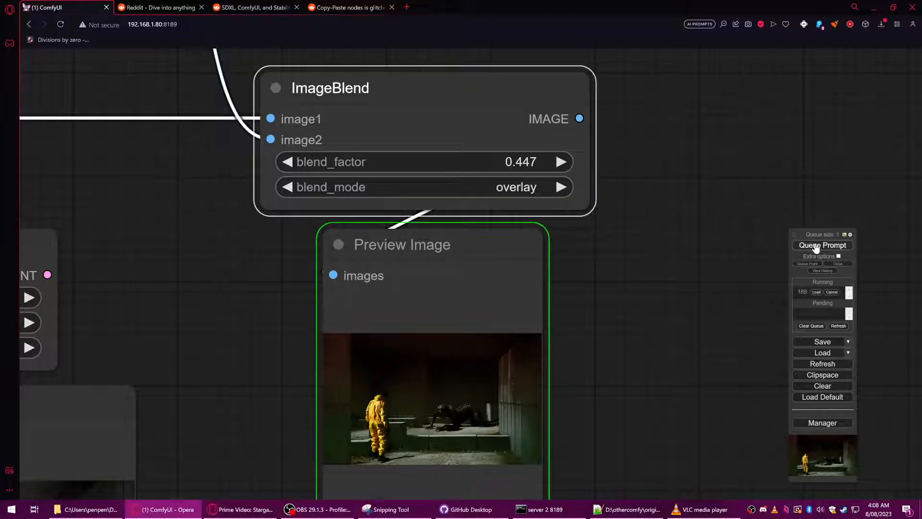
drag(580, 168, 604, 185)
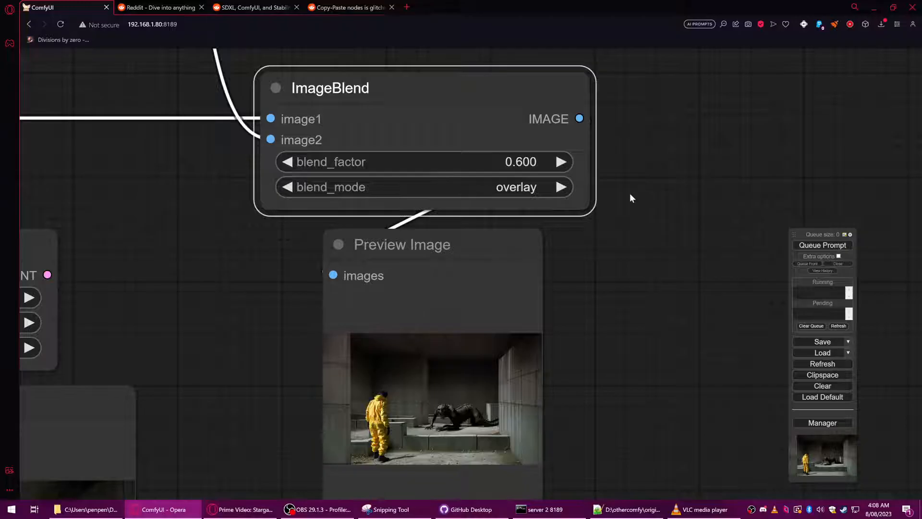
click(811, 245)
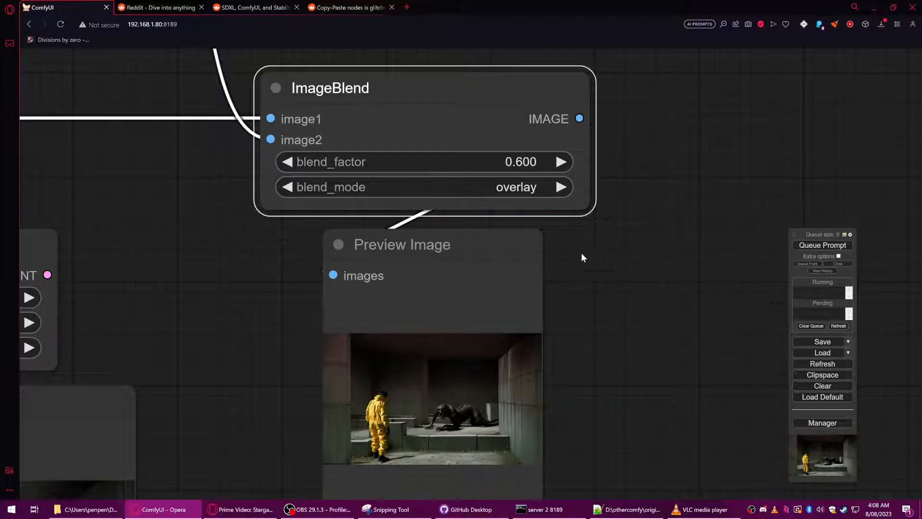
Place the blended preview beside the unblended preview and compare the two images.
scroll(590, 402, down, 3)
drag(589, 401, 658, 192)
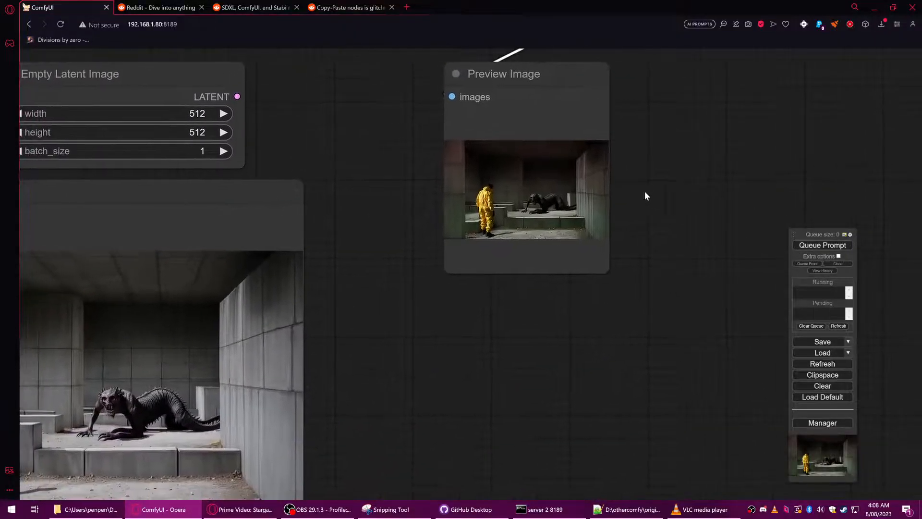
drag(521, 96, 410, 246)
drag(416, 378, 565, 275)
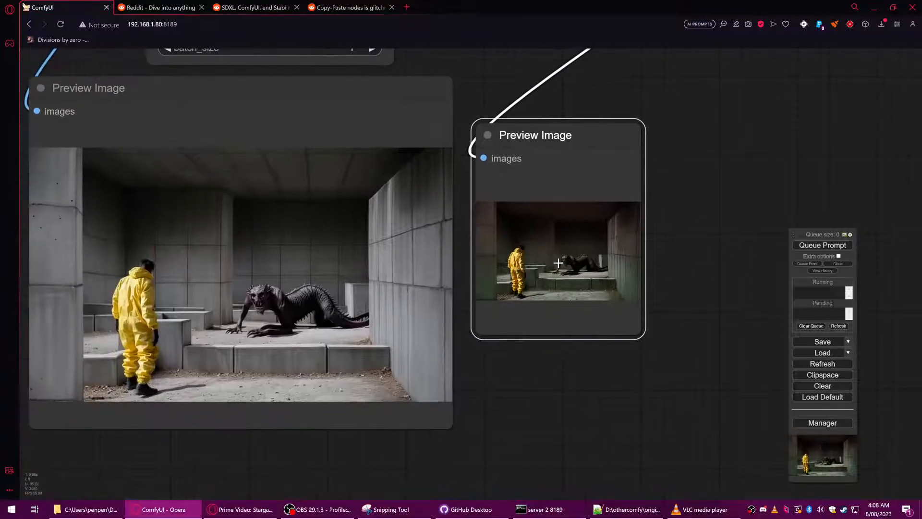
scroll(548, 275, down, 4)
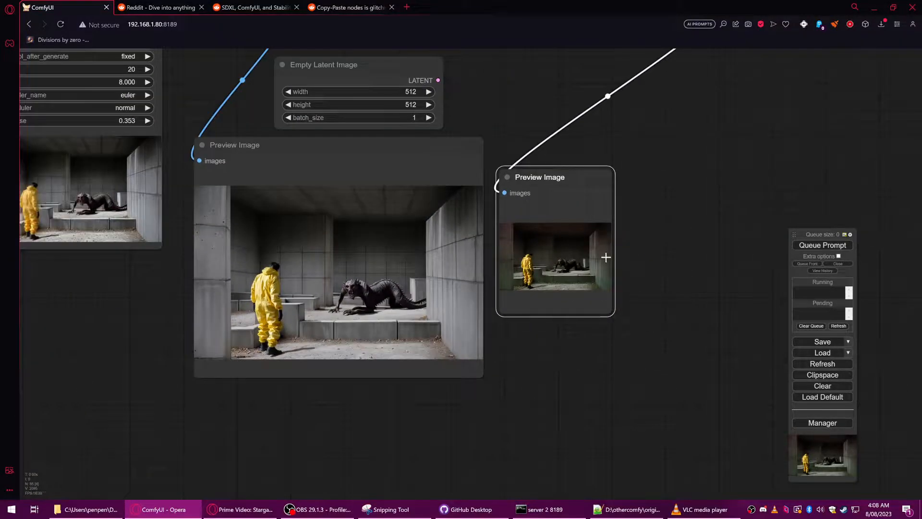
scroll(605, 257, down, 3)
drag(624, 258, 613, 309)
scroll(608, 313, down, 5)
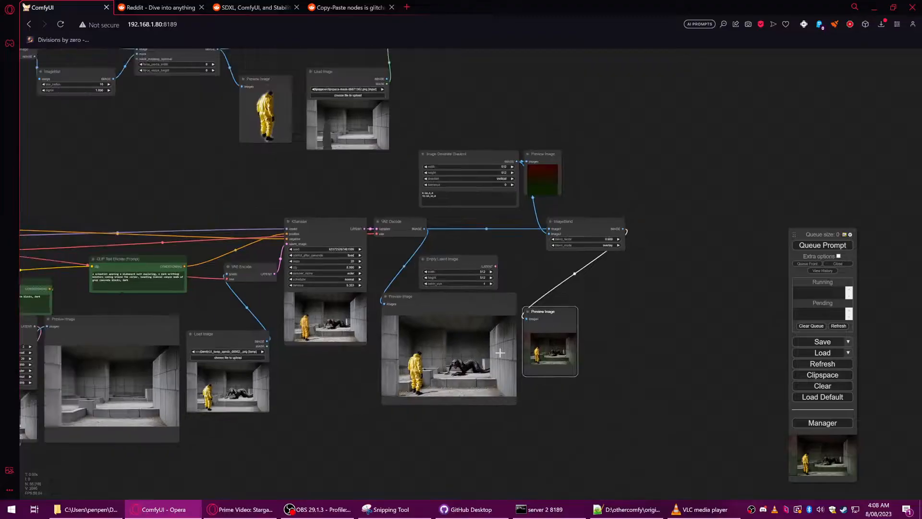
Move the blended preview back beneath ImageBlend and feed ImageBlend's output into a new VAE Encode node.
drag(562, 310, 578, 229)
scroll(663, 256, up, 5)
drag(530, 161, 392, 182)
drag(471, 323, 392, 322)
drag(433, 173, 552, 173)
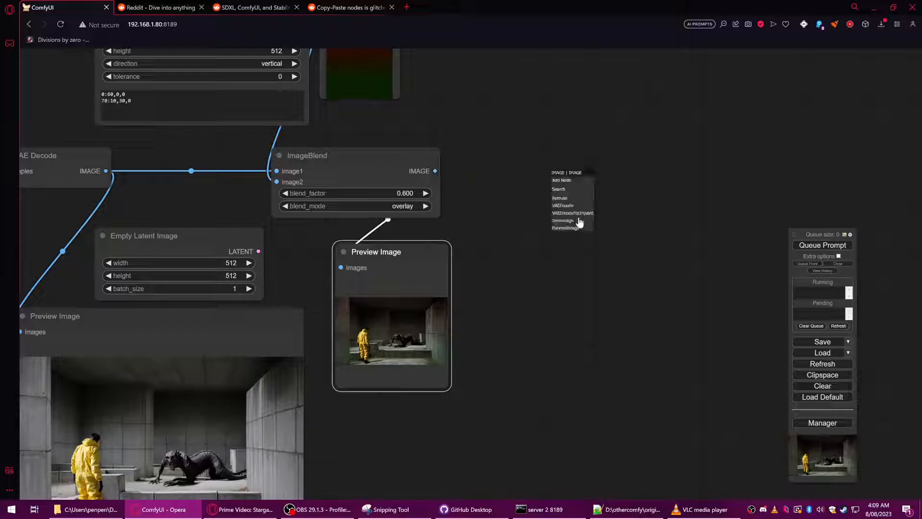
click(561, 181)
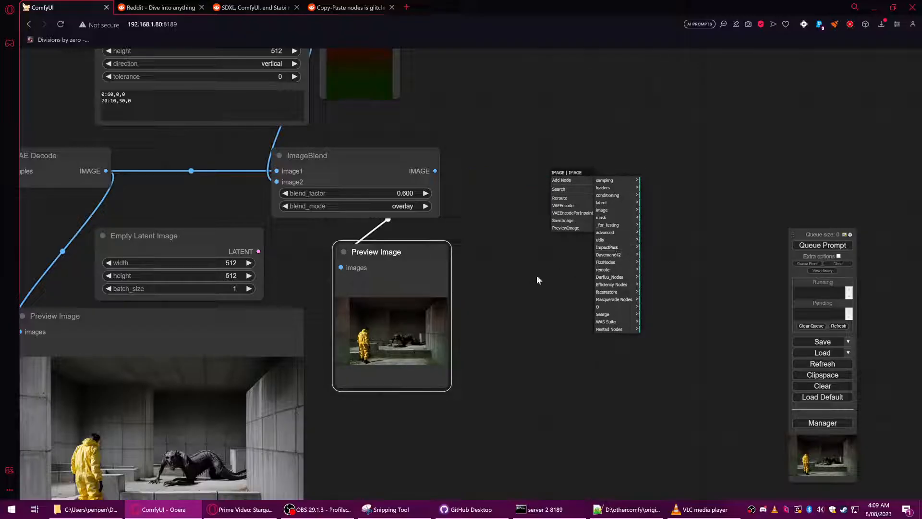
click(569, 206)
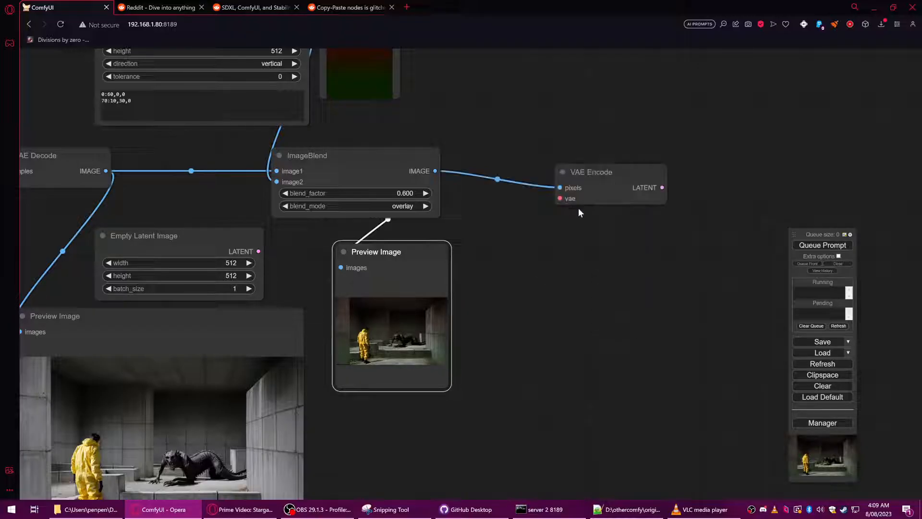
Shift the low-denoise KSampler and all nodes downstream of it away from the prompt node to free up space.
scroll(552, 201, down, 10)
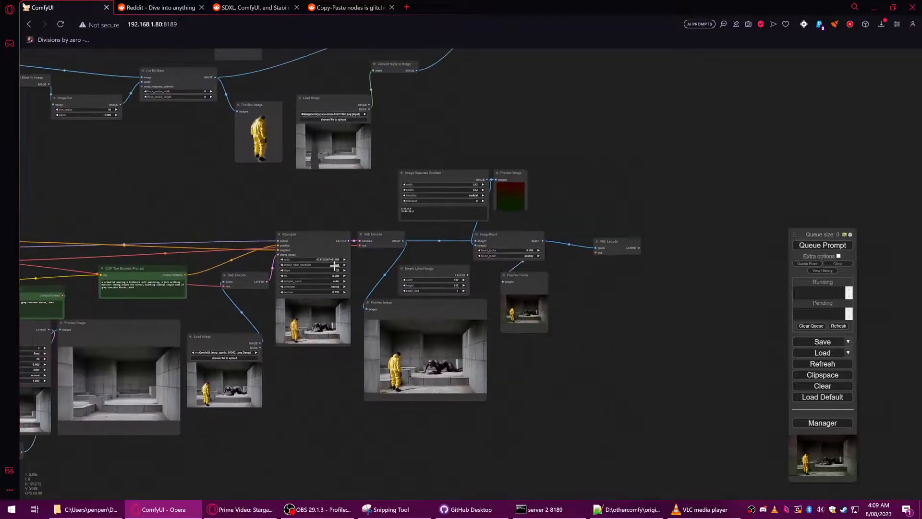
scroll(235, 216, down, 2)
drag(235, 216, 317, 208)
drag(360, 182, 598, 305)
drag(479, 175, 502, 241)
scroll(298, 242, up, 4)
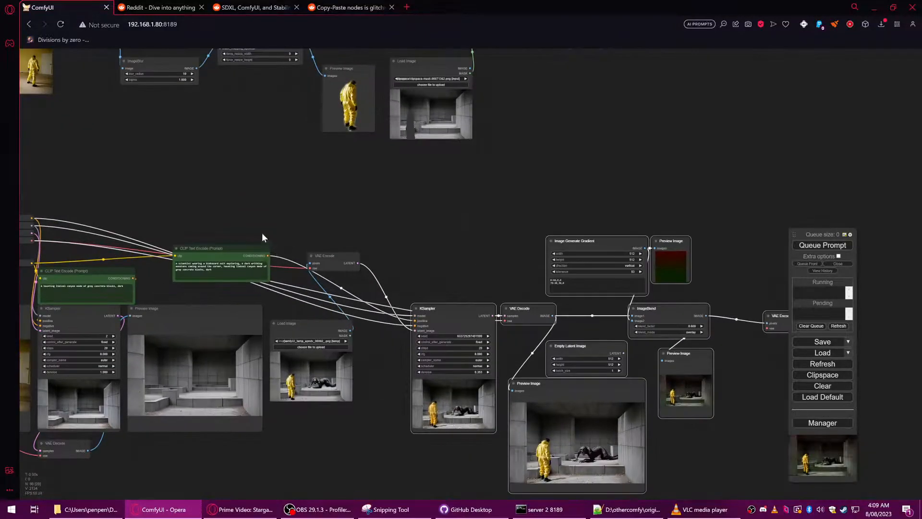
Move the existing VAE Encode next to the low-denoise KSampler and place the biohazard-suit scientist prompt node above them.
drag(258, 239, 404, 247)
click(393, 262)
drag(492, 268, 545, 297)
drag(349, 259, 483, 256)
drag(516, 296, 506, 317)
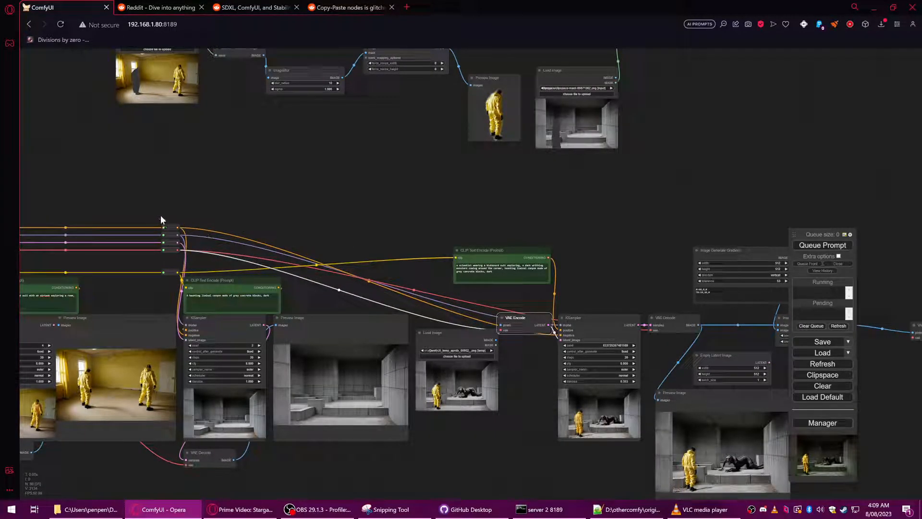
Duplicate the stack of four reroute nodes with their connections and place the copy above the scientist prompt node.
drag(160, 215, 189, 255)
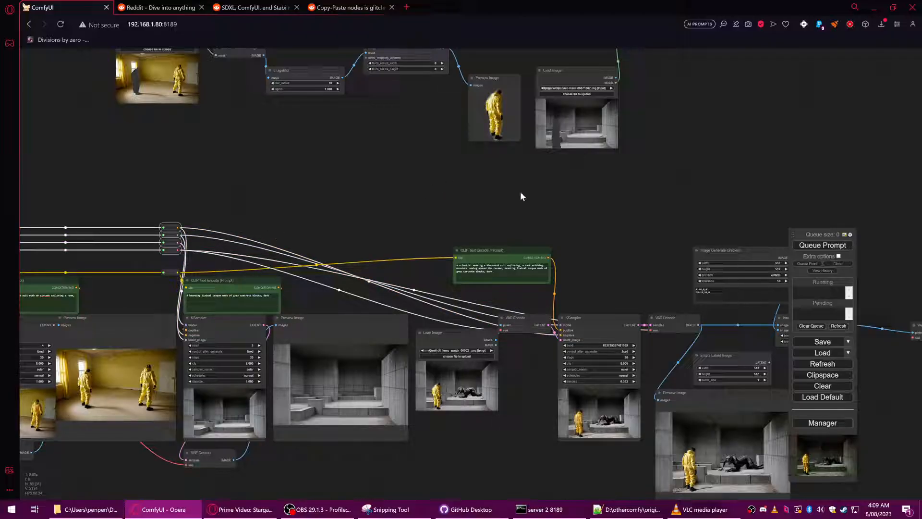
key(ctrl+shift+v)
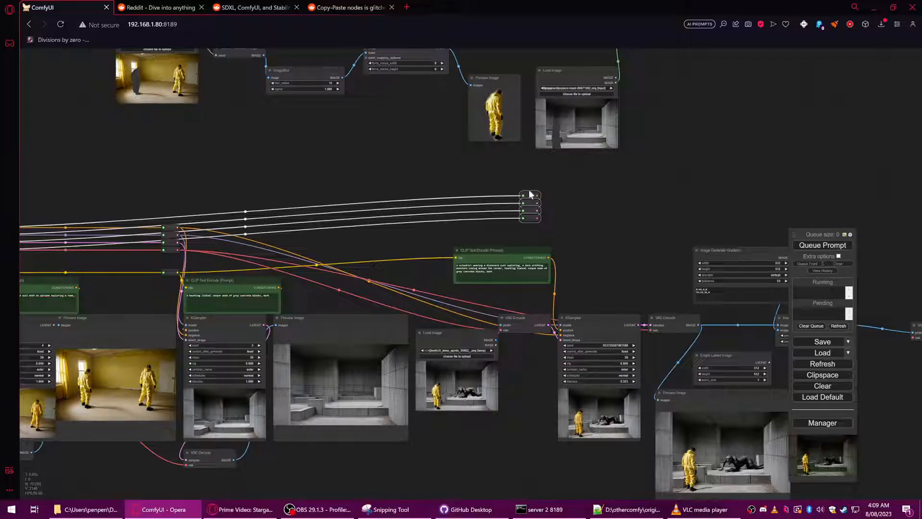
scroll(274, 235, up, 3)
Rewire the inputs of the four duplicated reroutes to the outputs of the preceding reroute stack.
drag(273, 236, 493, 256)
scroll(394, 266, down, 1)
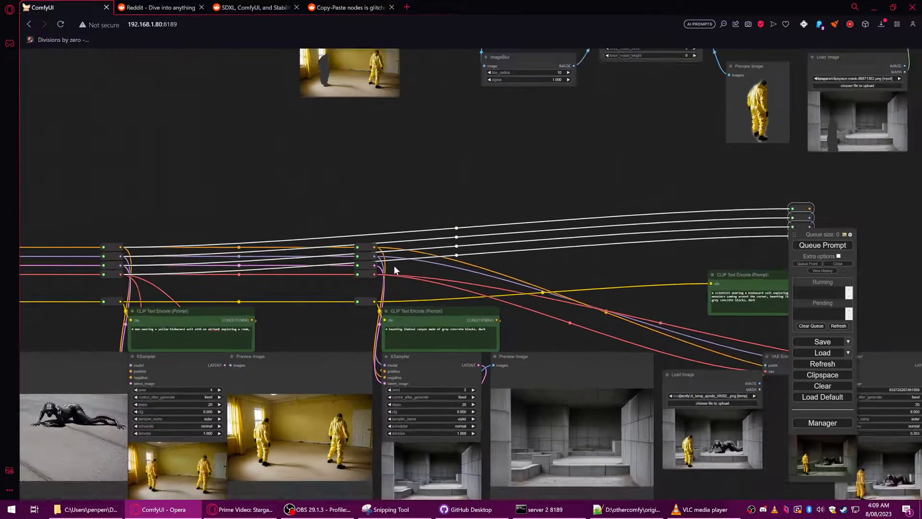
scroll(459, 258, down, 1)
drag(410, 268, 623, 232)
drag(243, 274, 623, 241)
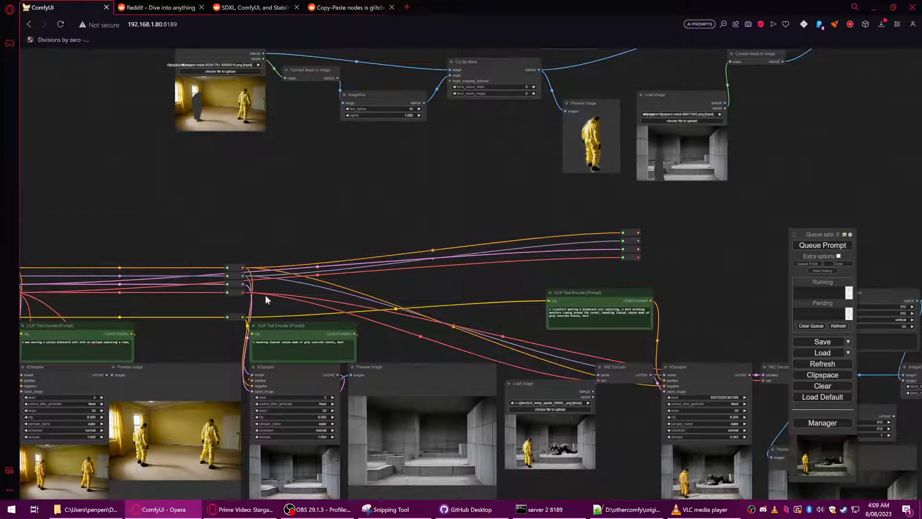
drag(243, 284, 623, 249)
drag(243, 292, 623, 258)
Connect the new reroutes to the low-denoise KSampler's negative and model inputs and to its VAE Decode's vae input.
drag(403, 260, 201, 238)
scroll(200, 239, down, 2)
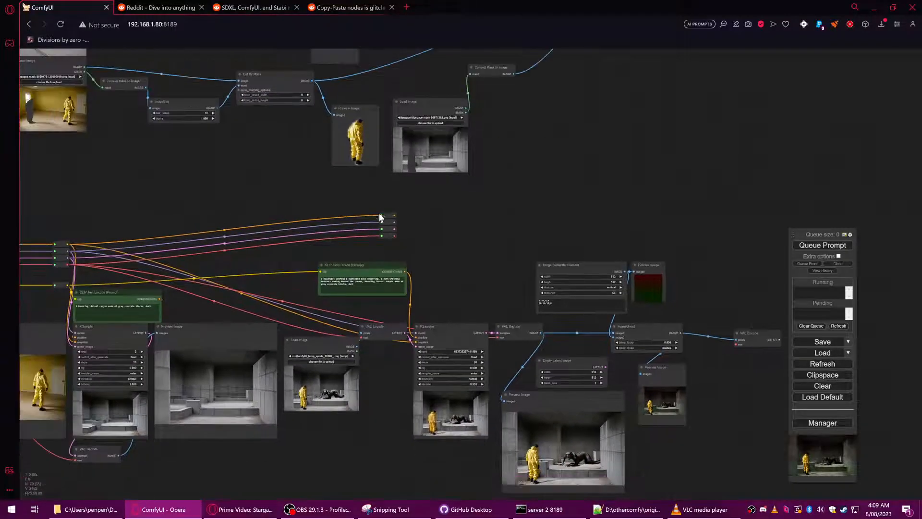
scroll(417, 288, up, 4)
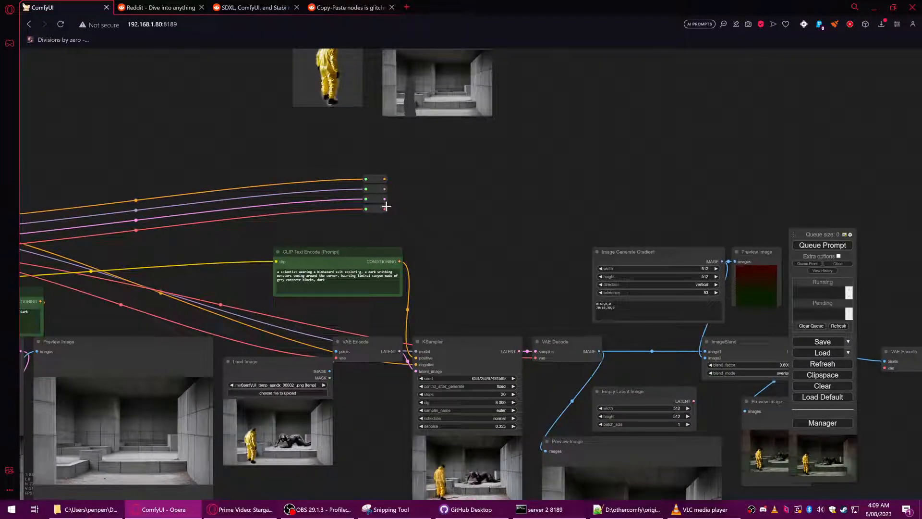
drag(384, 178, 416, 365)
drag(385, 189, 416, 358)
drag(385, 209, 536, 358)
Link the VAE reroute to the vae input of the VAE Encode after ImageBlend and move that node closer to ImageBlend.
drag(476, 279, 274, 192)
scroll(274, 191, down, 2)
drag(200, 133, 613, 264)
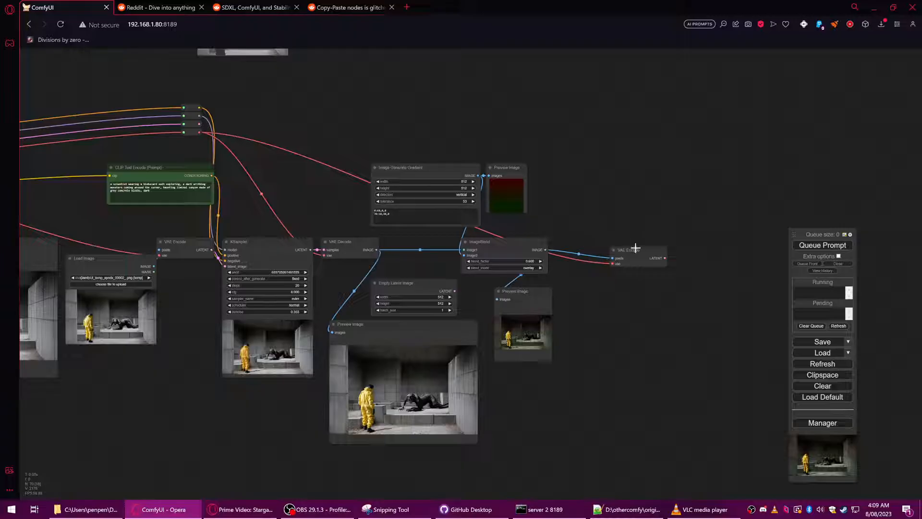
drag(635, 248, 594, 240)
Duplicate the low-denoise KSampler and place the copy after the VAE Encode that follows ImageBlend.
scroll(624, 273, down, 1)
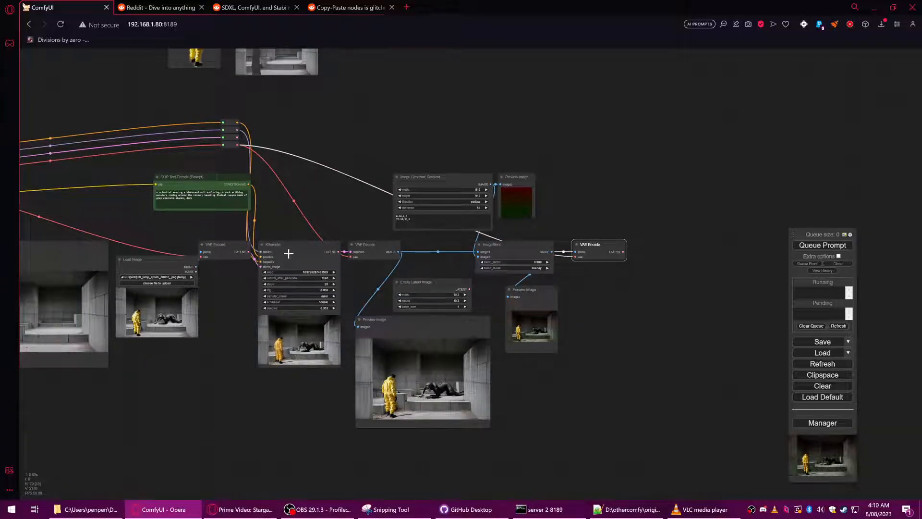
scroll(288, 253, down, 1)
key(alt)
mouse_move(289, 249)
mouse_down()
mouse_move(601, 261)
mouse_move(629, 249)
mouse_up()
scroll(357, 216, up, 2)
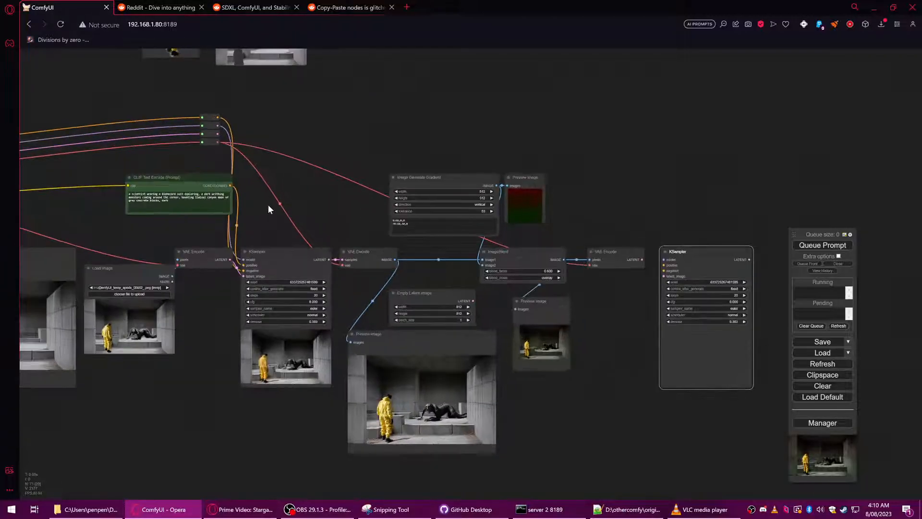
Add stacked reroutes for the scientist prompt's conditioning and the negative conditioning above the gradient node.
drag(231, 186, 243, 102)
click(258, 127)
click(251, 103)
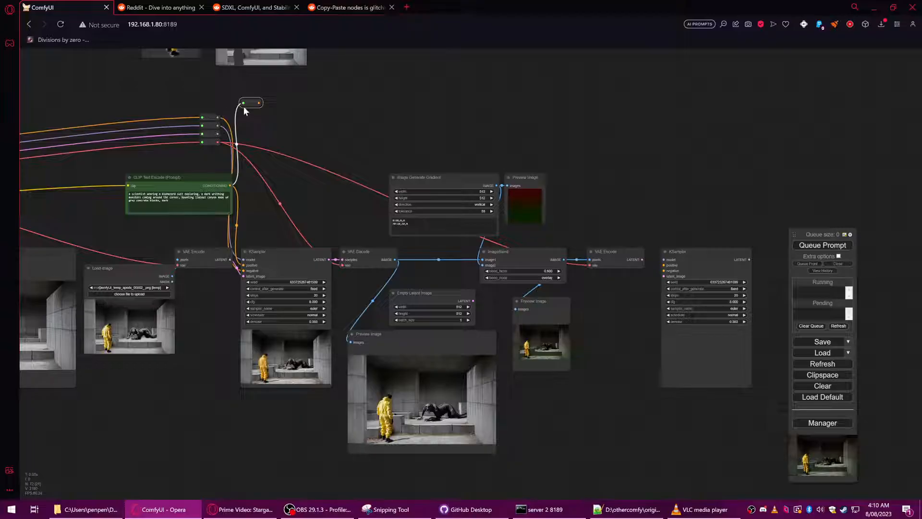
drag(244, 108, 335, 108)
drag(223, 117, 331, 104)
click(344, 136)
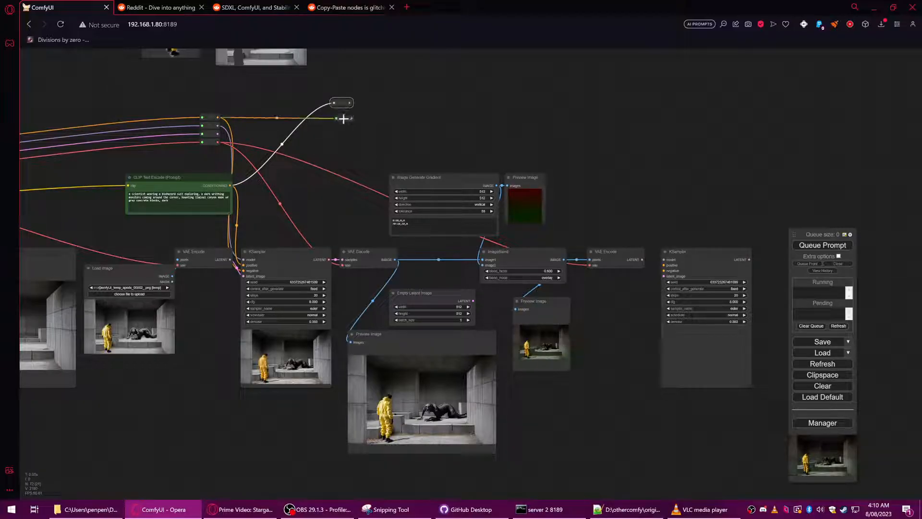
Add reroutes for the model and VAE beneath the two conditioning reroutes.
drag(220, 126, 327, 109)
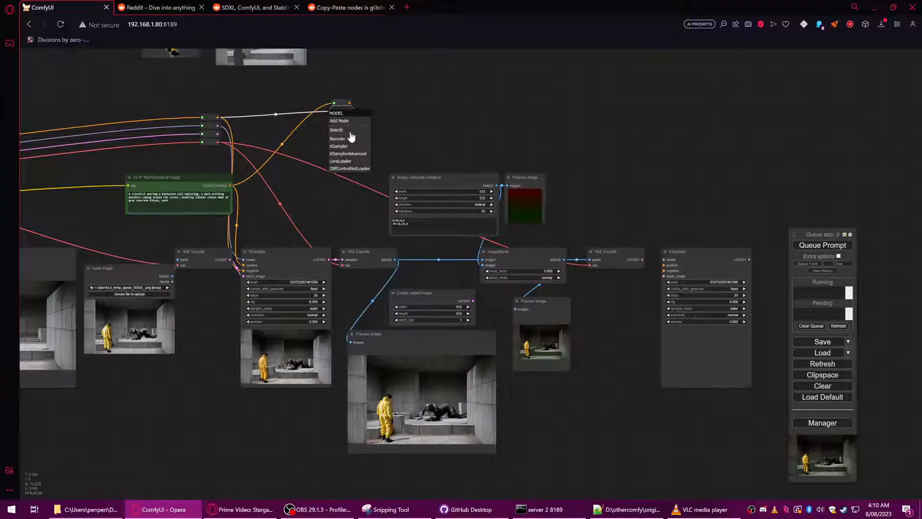
click(344, 141)
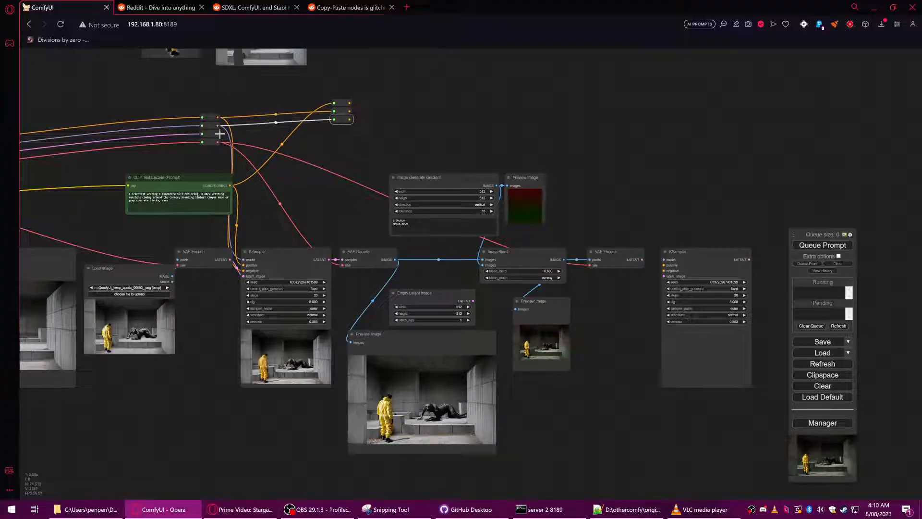
drag(217, 137, 361, 137)
click(350, 162)
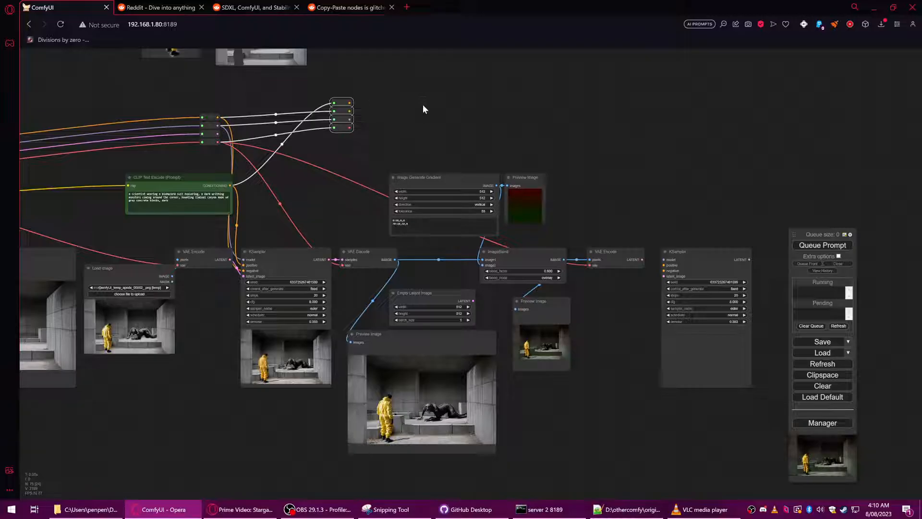
key(ctrl+c)
key(ctrl+shift+v)
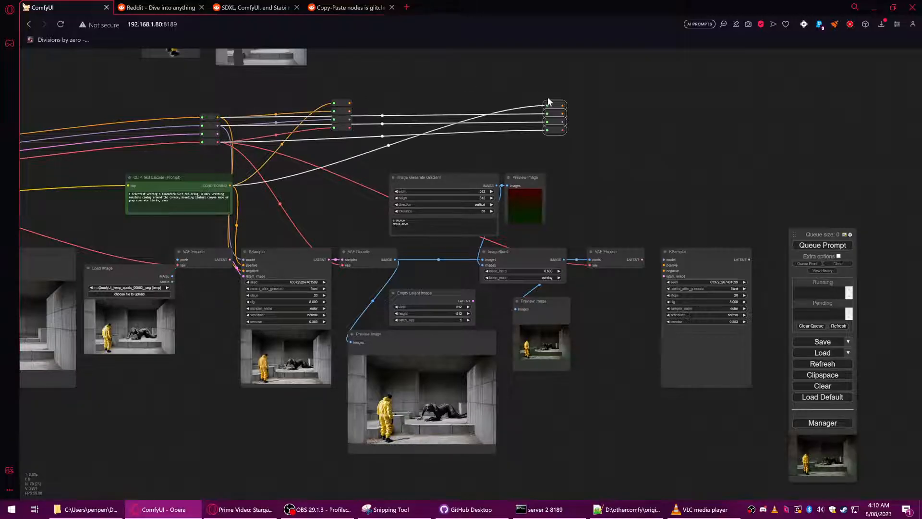
key(Delete)
Add a second set of four chained reroutes above the gradient preview and link its VAE output to the new VAE Encode.
drag(350, 115, 381, 138)
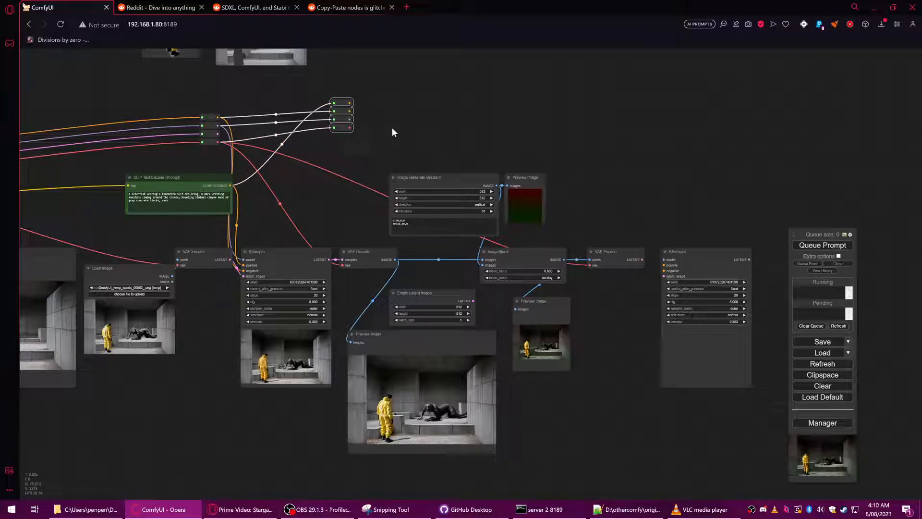
key(ctrl+v)
drag(454, 105, 395, 184)
drag(230, 175, 469, 316)
click(452, 193)
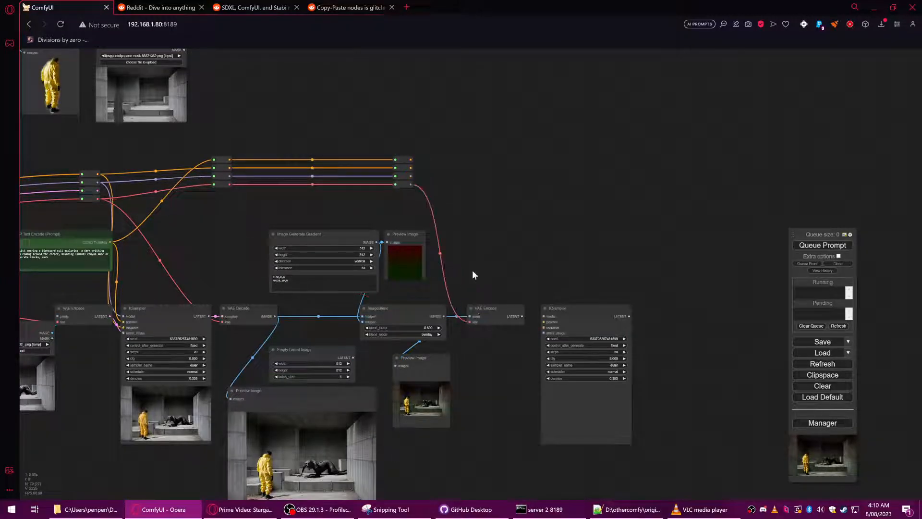
drag(470, 284, 431, 197)
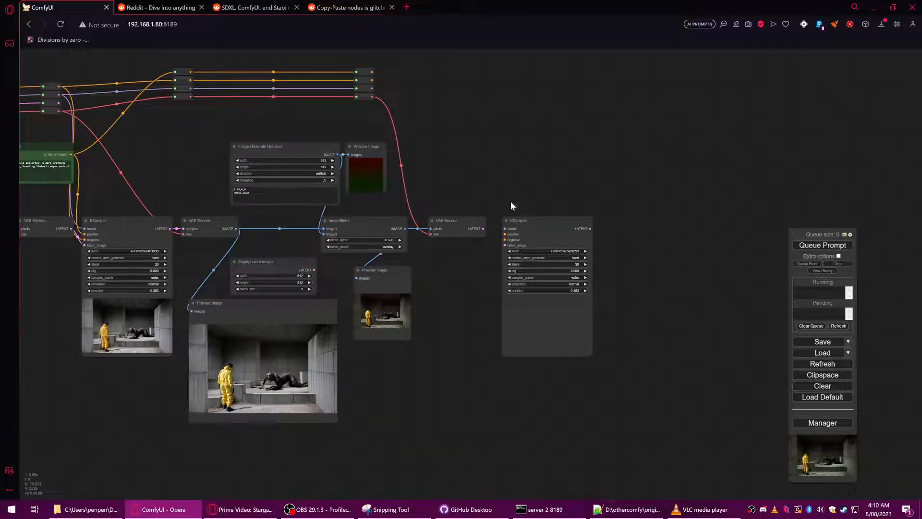
Connect the negative, positive and model reroutes and the VAE Encode latent to the duplicated KSampler.
drag(371, 80, 505, 234)
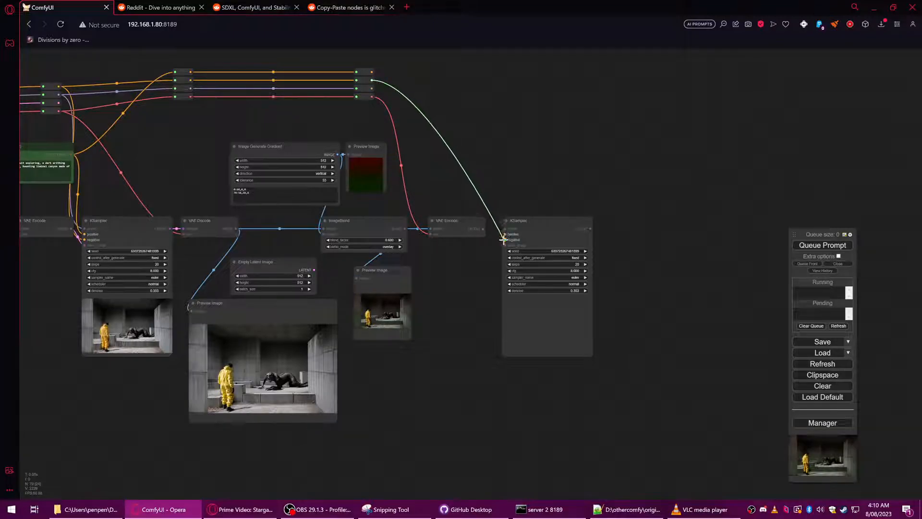
drag(372, 71, 505, 239)
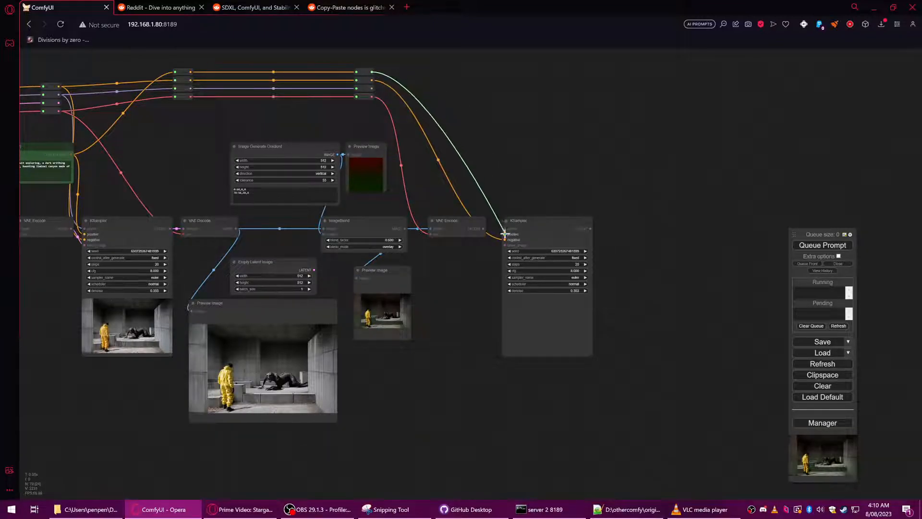
drag(371, 90, 505, 245)
Add a VAE Decode with a Preview Image after the duplicated KSampler, using the VAE reroute, and queue the workflow.
drag(546, 221, 376, 97)
click(634, 246)
drag(657, 204, 605, 211)
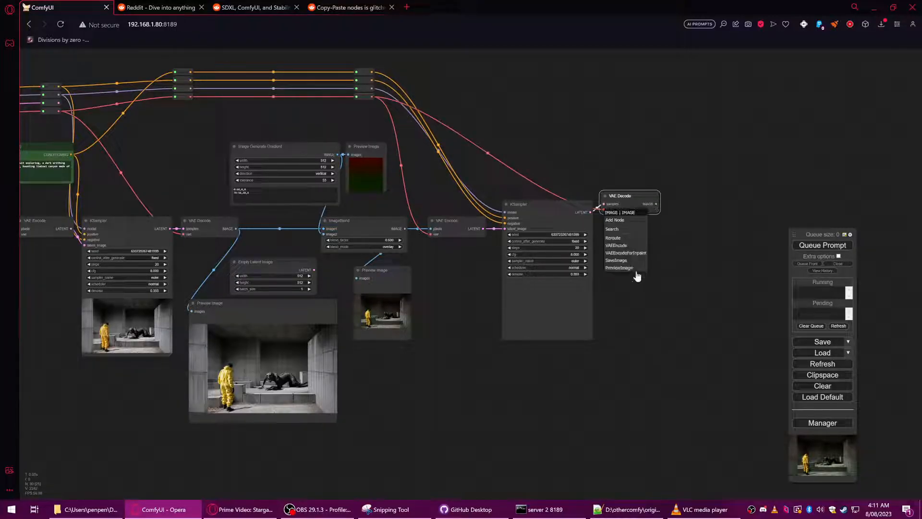
click(619, 267)
drag(689, 277, 535, 210)
click(801, 246)
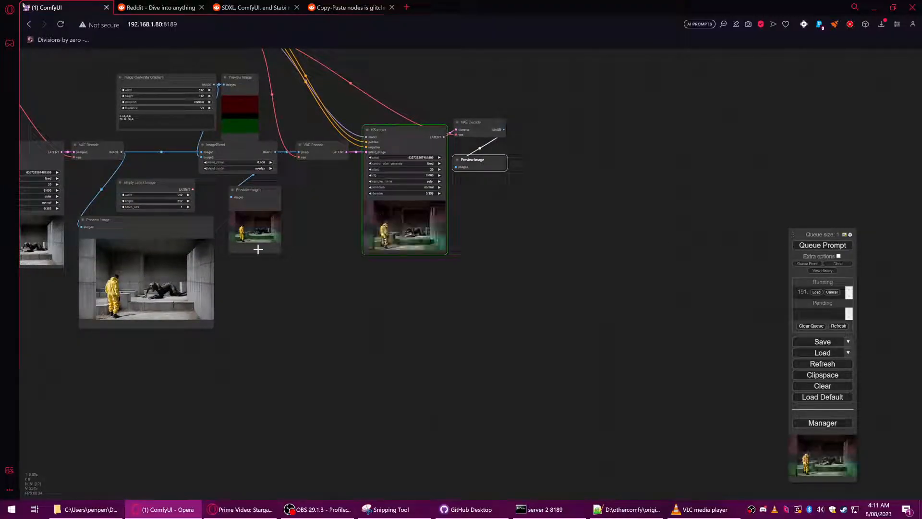
Set the Image Generate Gradient tolerance to 0.
scroll(315, 216, up, 5)
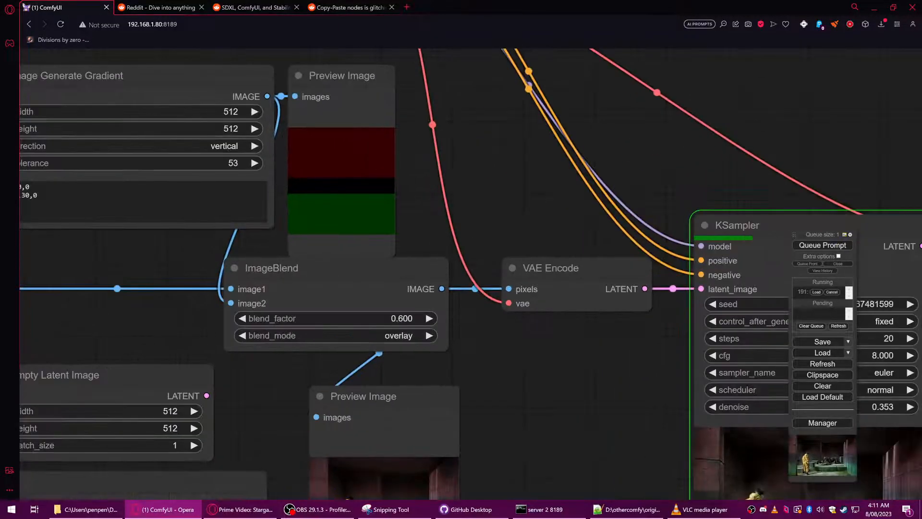
drag(159, 254, 296, 290)
click(301, 202)
drag(349, 202, 270, 207)
text(0)
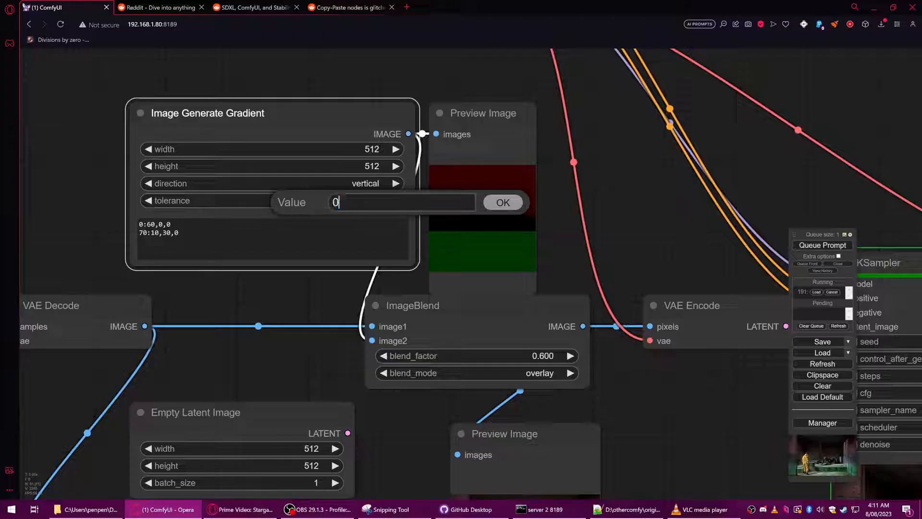
click(486, 202)
scroll(544, 250, down, 6)
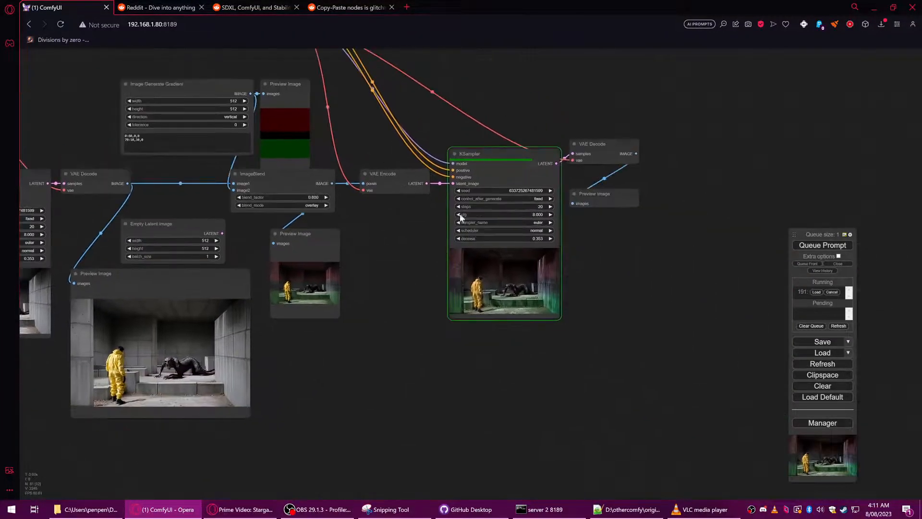
Queue the workflow with the updated gradient and inspect the refined output.
scroll(504, 288, up, 8)
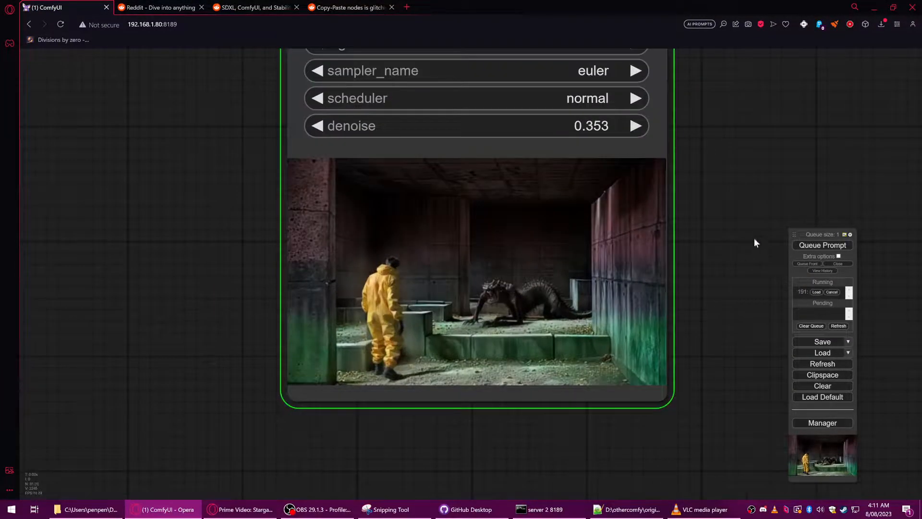
click(808, 247)
scroll(648, 240, down, 10)
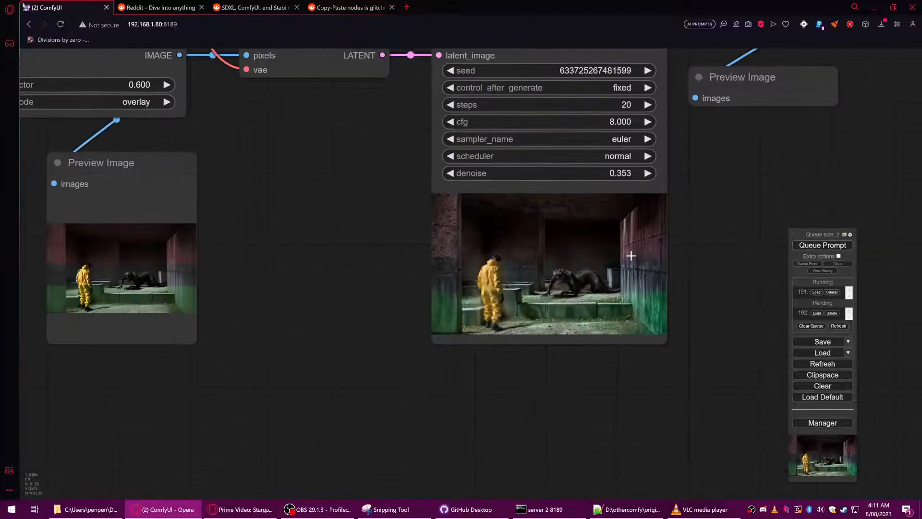
drag(439, 221, 474, 296)
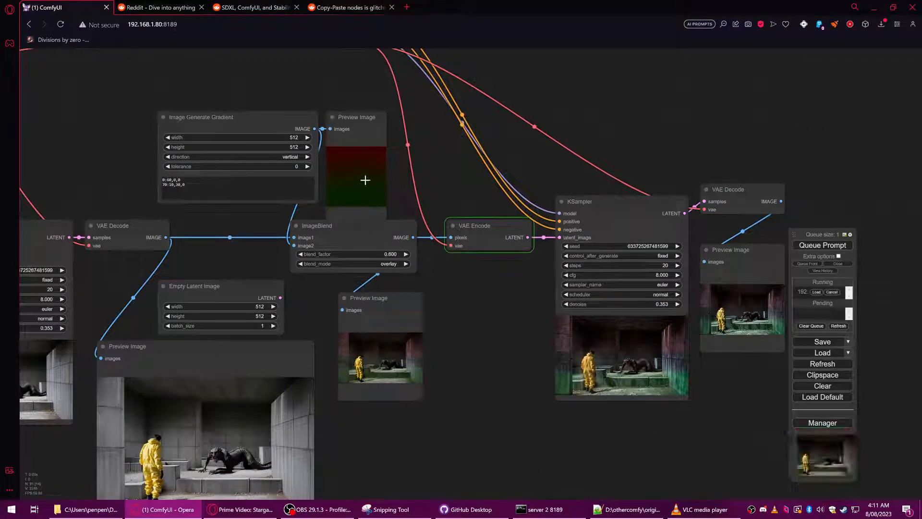
drag(476, 336, 300, 308)
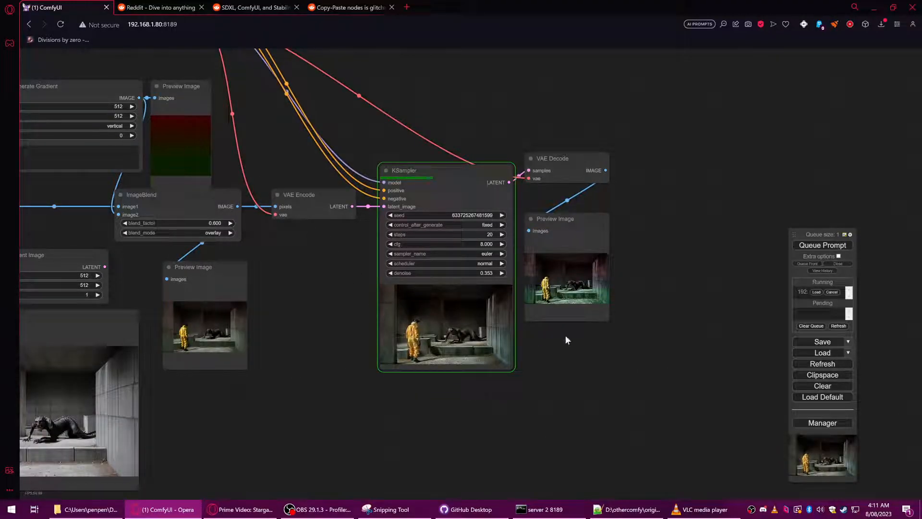
scroll(581, 288, up, 12)
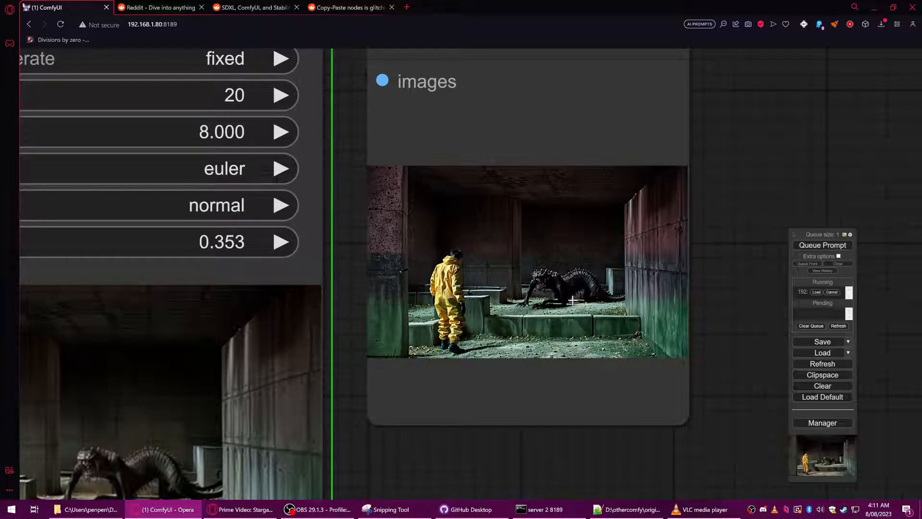
Move the refined output's Preview Image node beneath the ImageBlend preview.
scroll(570, 300, down, 5)
drag(124, 230, 342, 311)
scroll(342, 311, down, 5)
drag(306, 347, 378, 229)
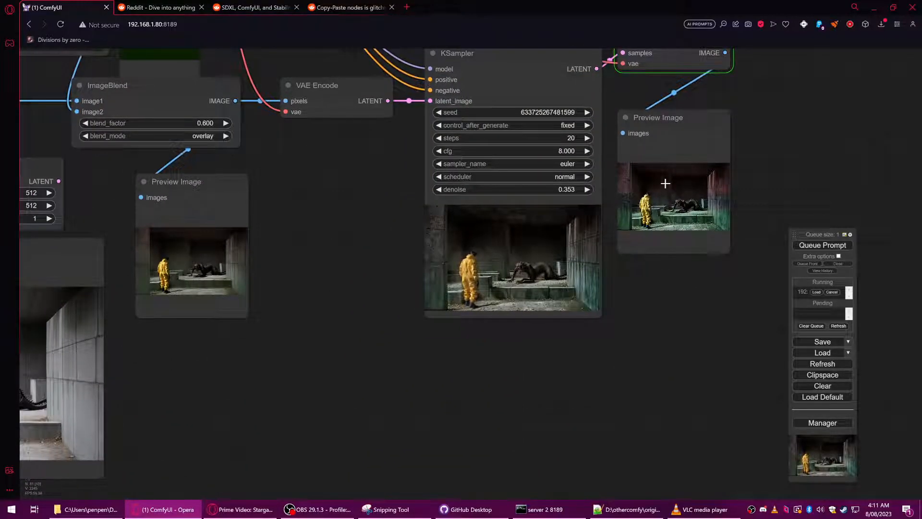
scroll(660, 198, down, 4)
drag(679, 151, 356, 290)
scroll(314, 363, up, 6)
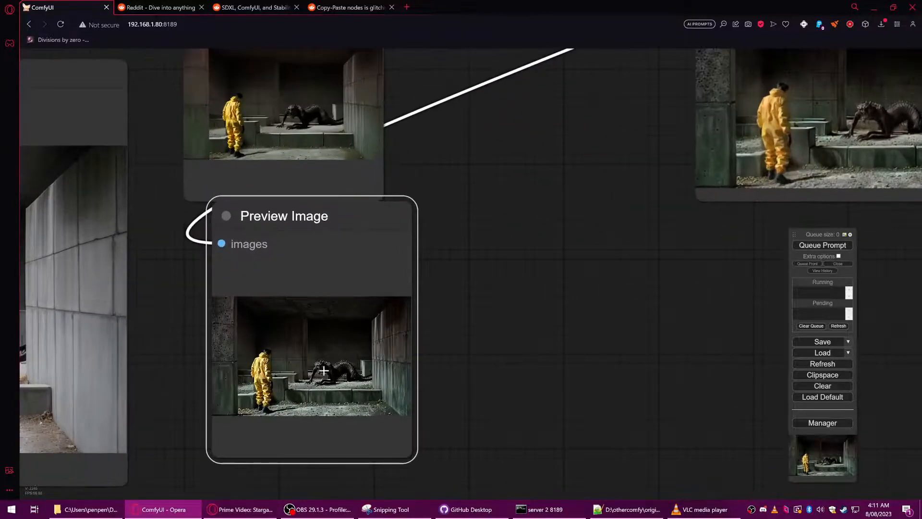
scroll(315, 363, down, 8)
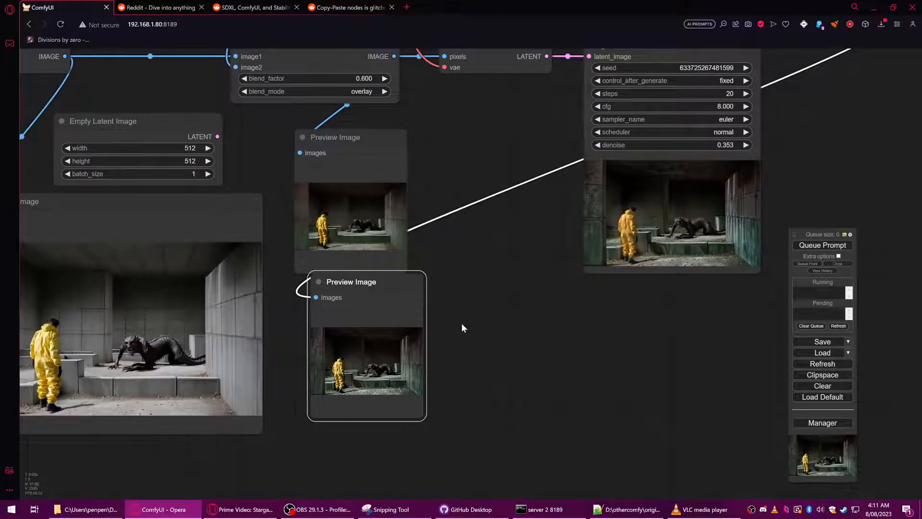
Enlarge the refined output's Preview Image node for comparison with the untinted composite preview.
drag(468, 339, 403, 178)
drag(355, 259, 540, 402)
scroll(428, 331, up, 6)
scroll(445, 268, up, 3)
scroll(488, 261, down, 7)
drag(670, 198, 763, 322)
drag(331, 407, 361, 391)
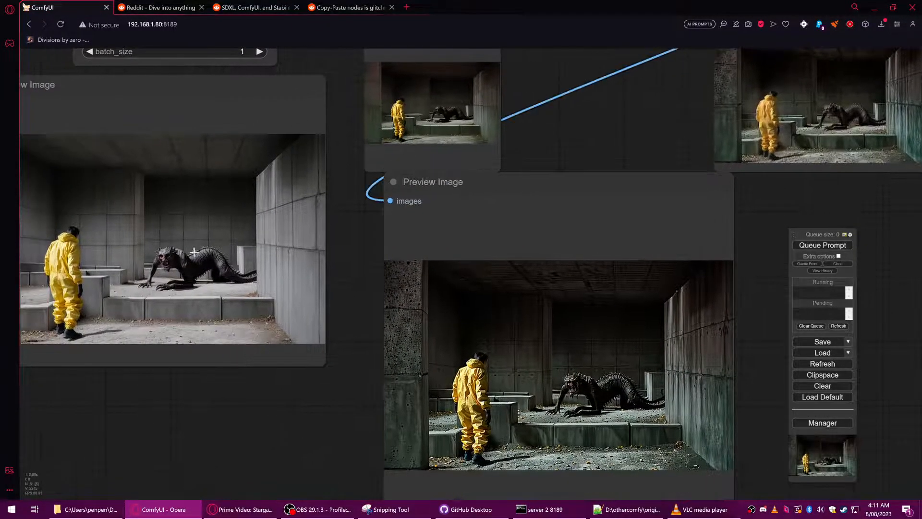
drag(802, 187, 445, 384)
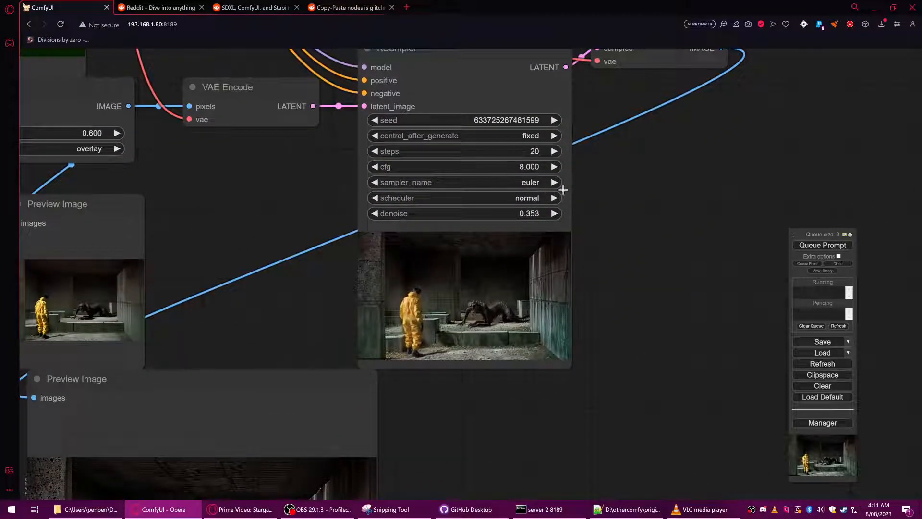
scroll(480, 170, down, 3)
drag(497, 120, 565, 174)
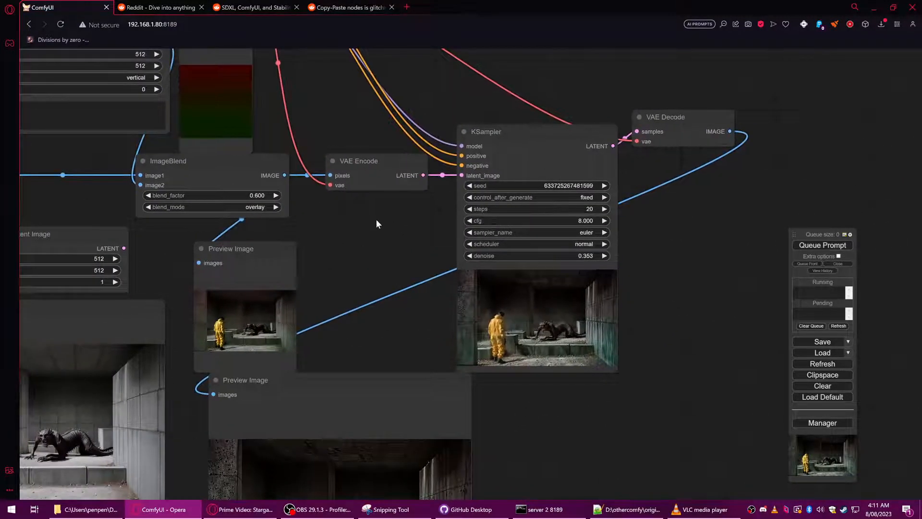
drag(375, 223, 419, 209)
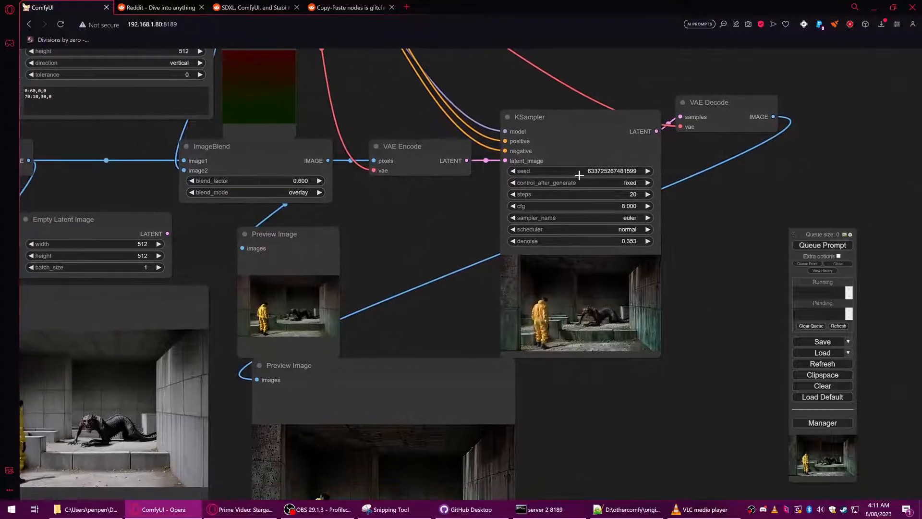
click(647, 172)
drag(626, 398, 650, 232)
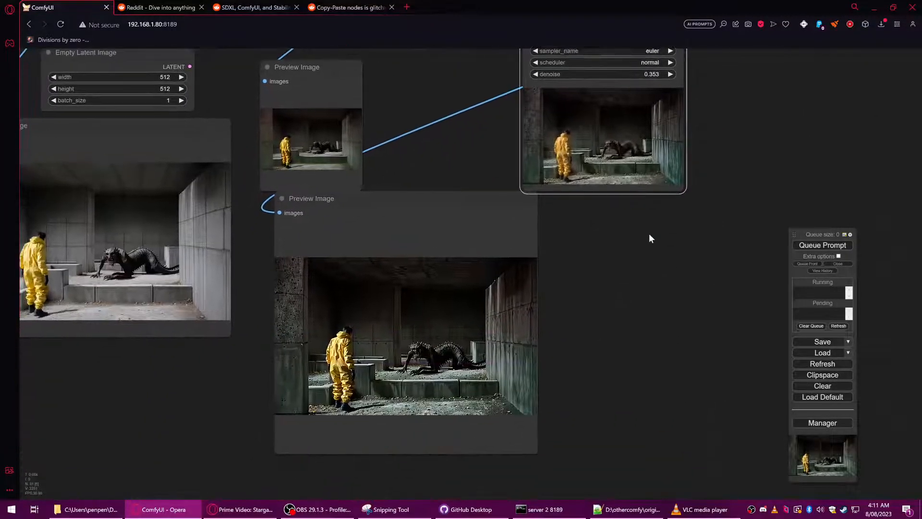
click(801, 245)
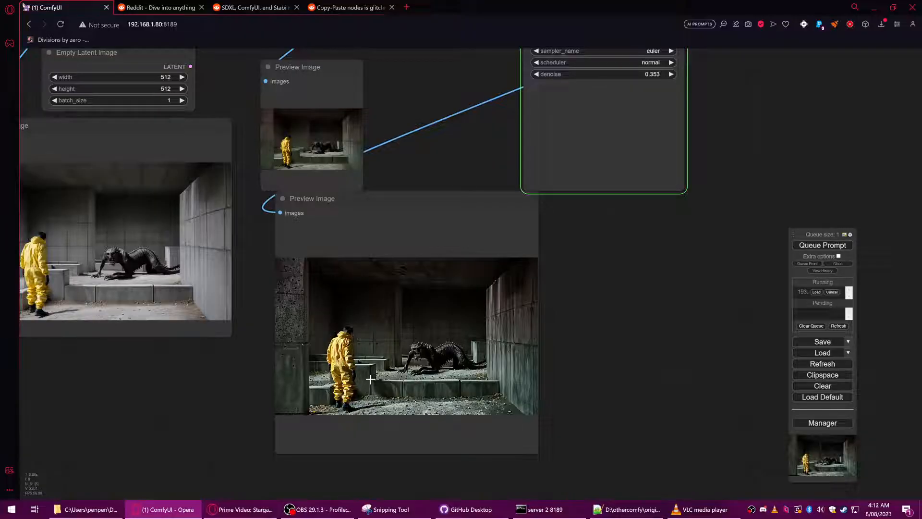
Examine the creature, yellow-suited figure and concrete textures in the refined preview before and after the new seed's run.
scroll(360, 382, up, 4)
scroll(311, 353, down, 5)
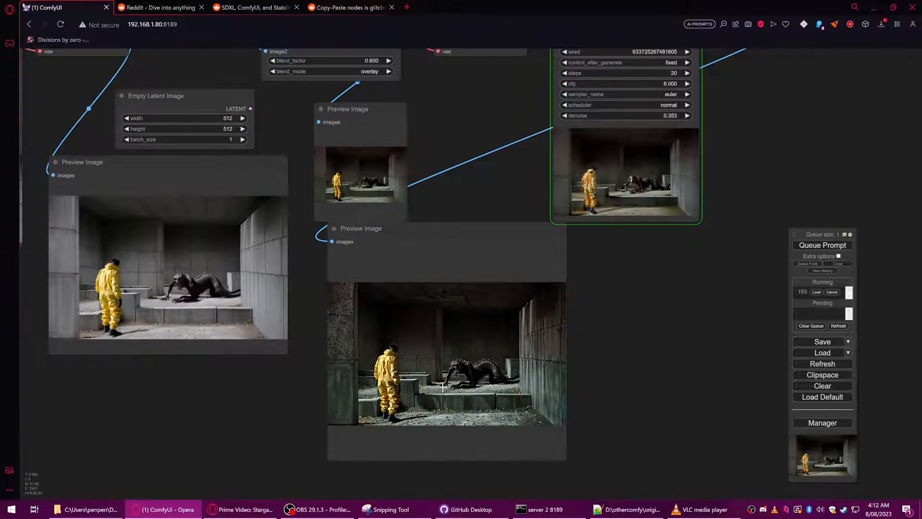
scroll(444, 391, up, 5)
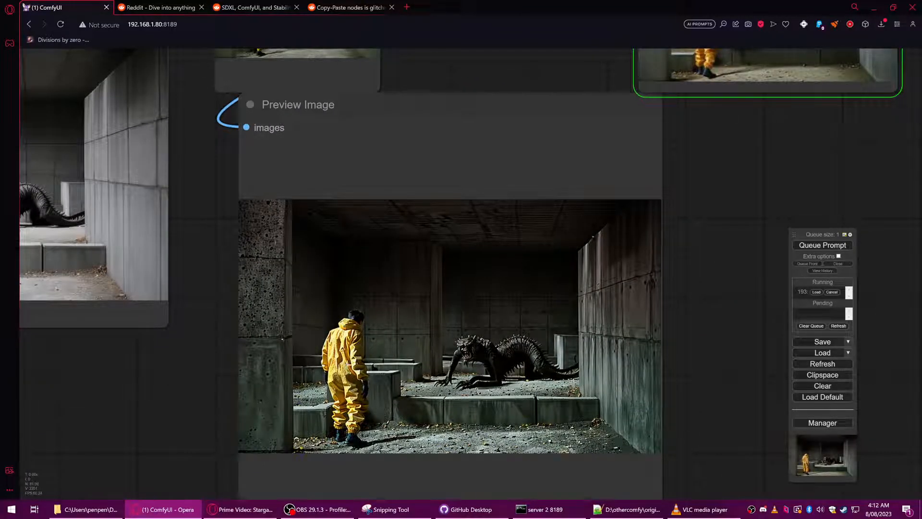
scroll(385, 394, down, 2)
scroll(403, 367, up, 6)
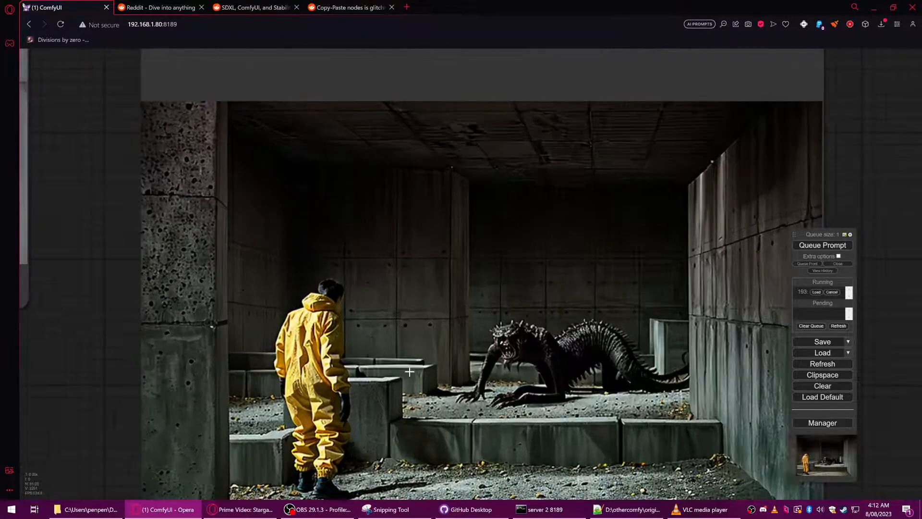
scroll(349, 413, down, 10)
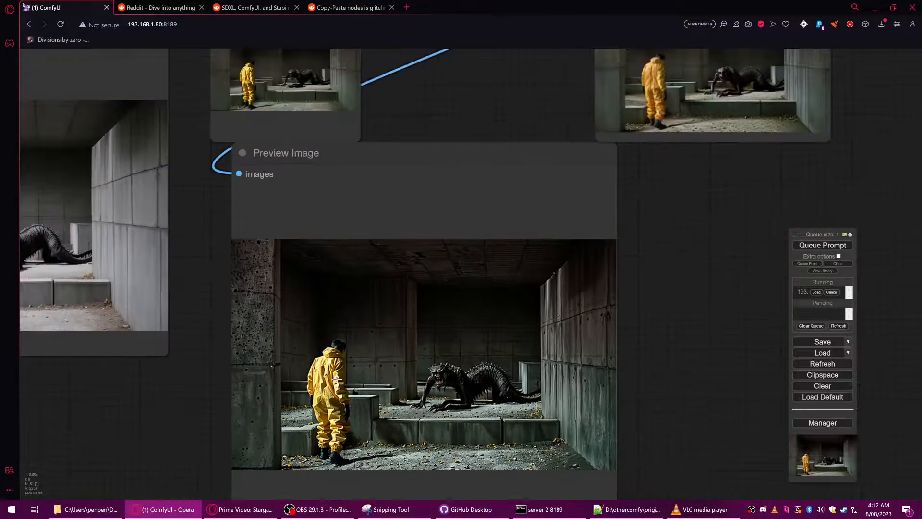
scroll(334, 368, down, 1)
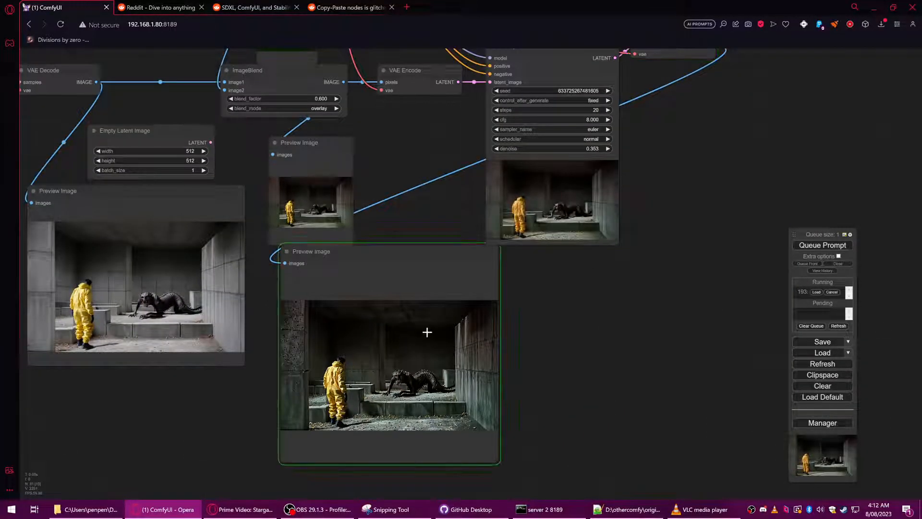
scroll(356, 387, up, 10)
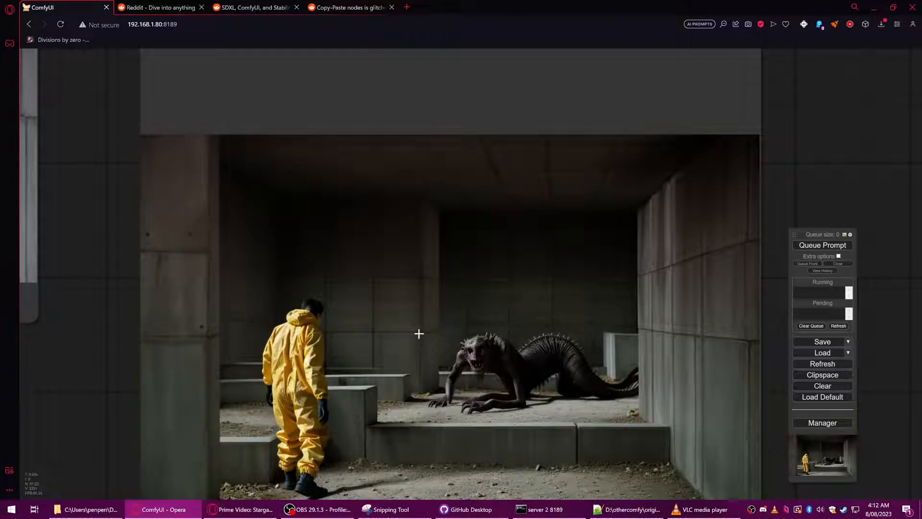
scroll(421, 355, down, 3)
drag(708, 356, 662, 295)
scroll(368, 286, up, 5)
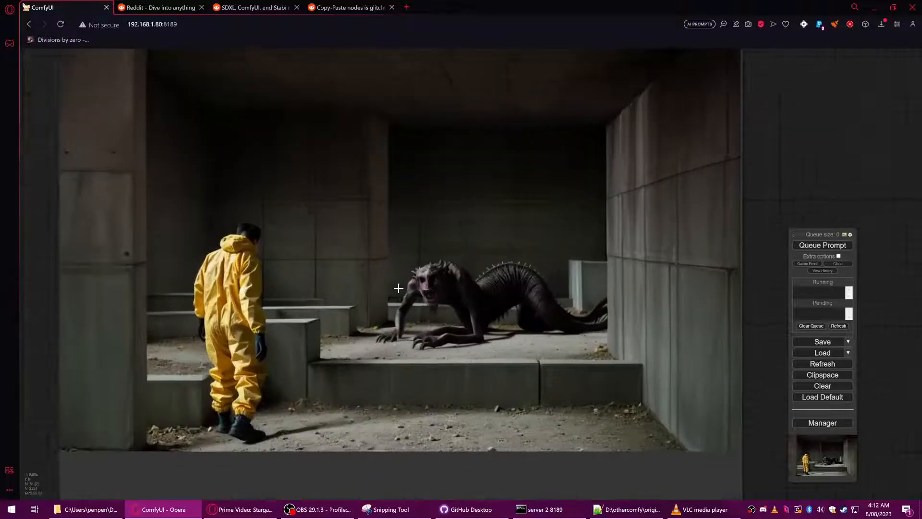
scroll(322, 290, down, 4)
scroll(245, 225, down, 3)
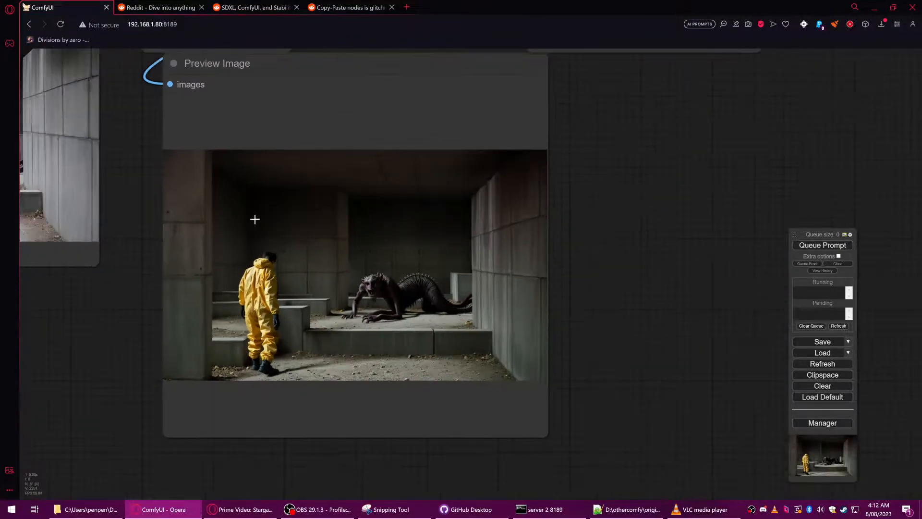
scroll(255, 252, down, 4)
Move the enlarged refined preview slightly lower, clear of the ImageBlend preview.
drag(158, 340, 370, 430)
drag(484, 241, 466, 265)
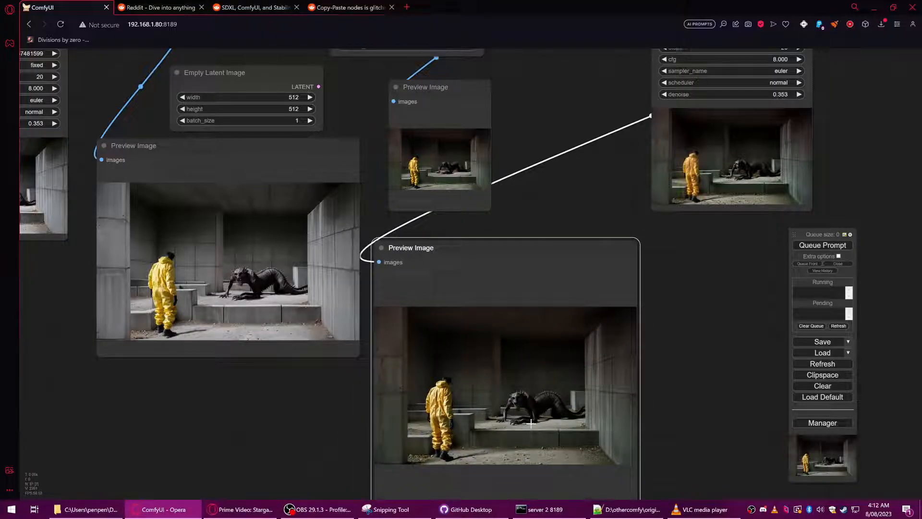
scroll(611, 358, down, 4)
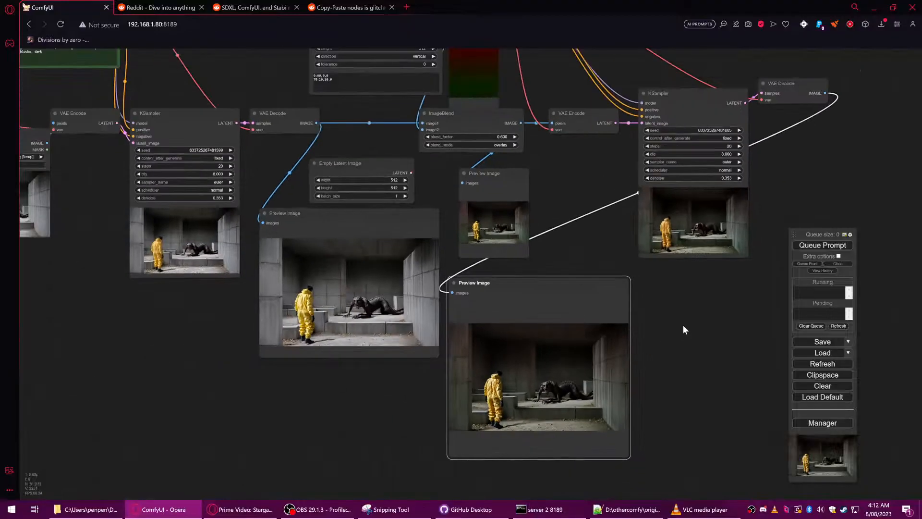
Set the ImageBlend node to blend_factor 0.840 and blend_mode multiply, and queue the workflow.
drag(667, 304, 605, 417)
scroll(460, 235, up, 5)
drag(401, 254, 411, 266)
click(410, 267)
click(449, 275)
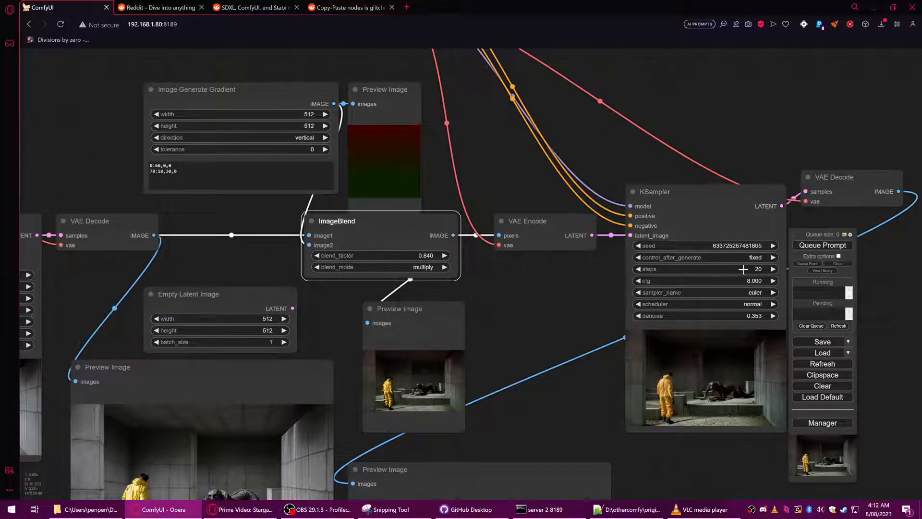
click(837, 246)
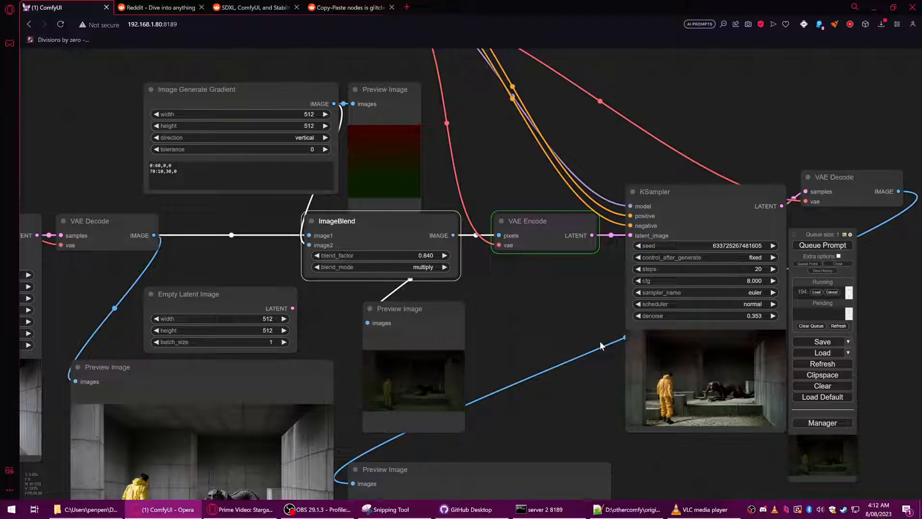
drag(513, 346, 469, 268)
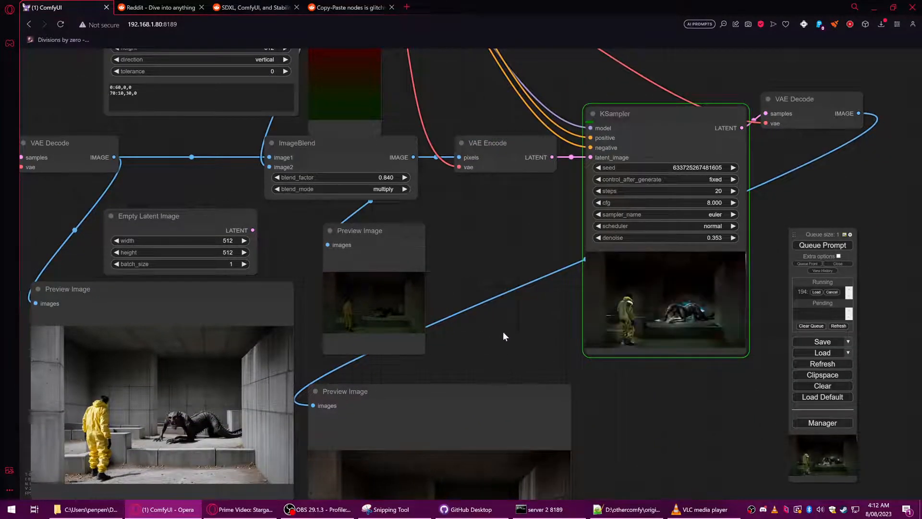
drag(605, 354, 561, 296)
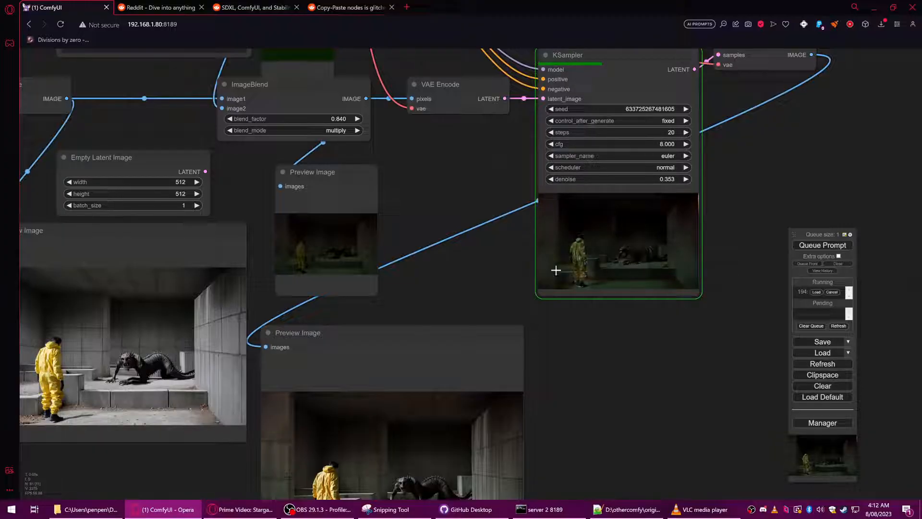
scroll(576, 331, down, 3)
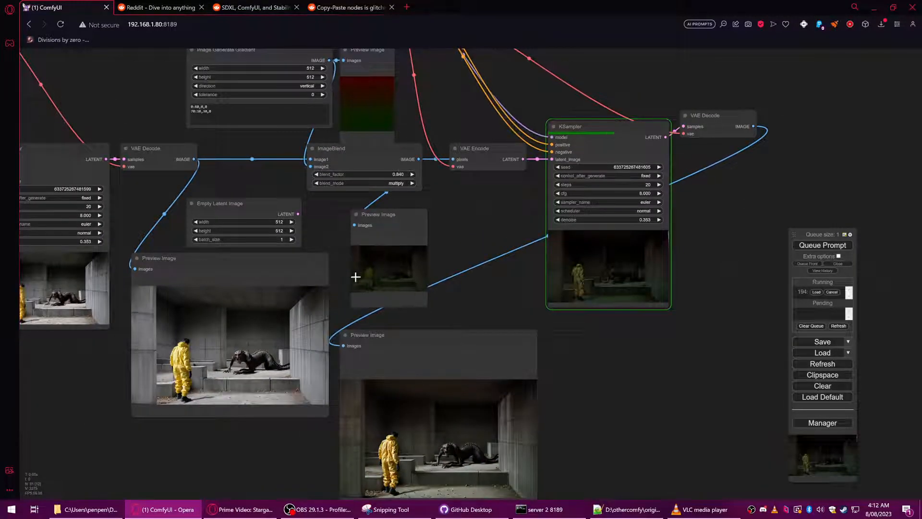
click(633, 131)
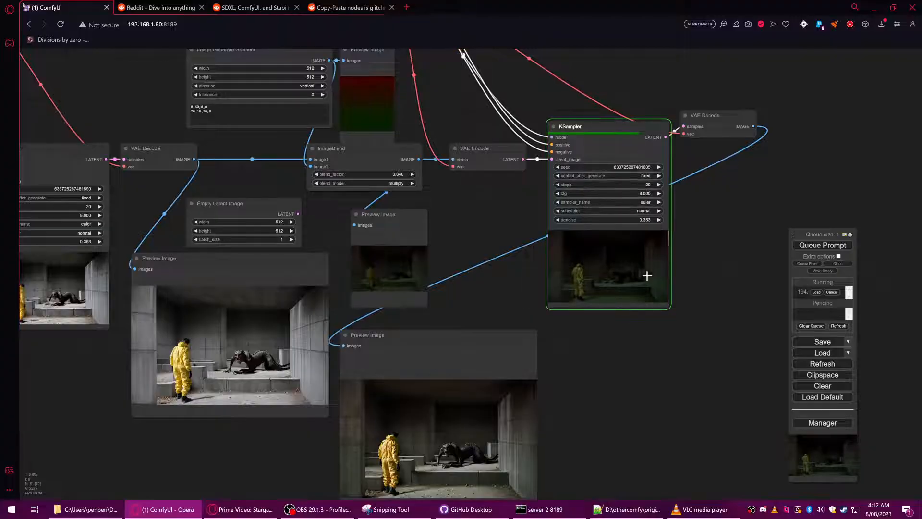
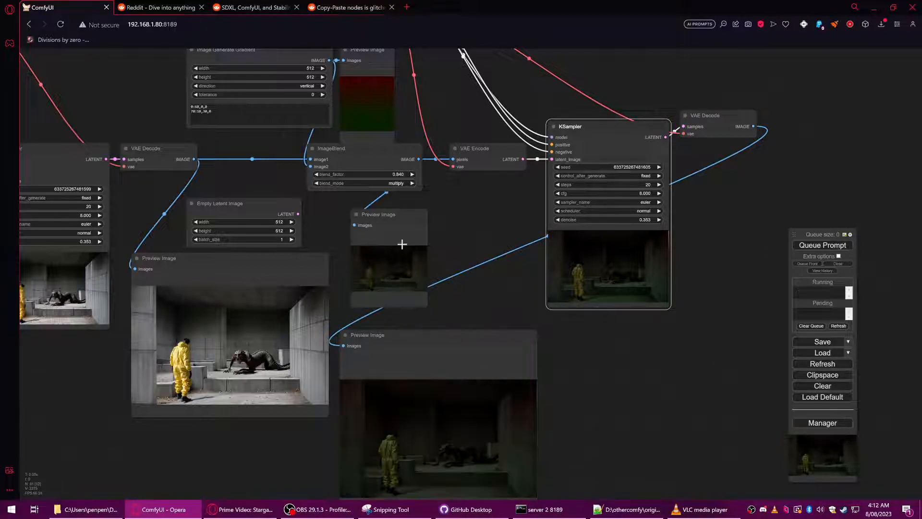
Enlarge the ImageBlend preview and compare its multiplied tint with the refined output.
drag(380, 235, 390, 246)
drag(438, 316, 603, 426)
drag(448, 221, 392, 165)
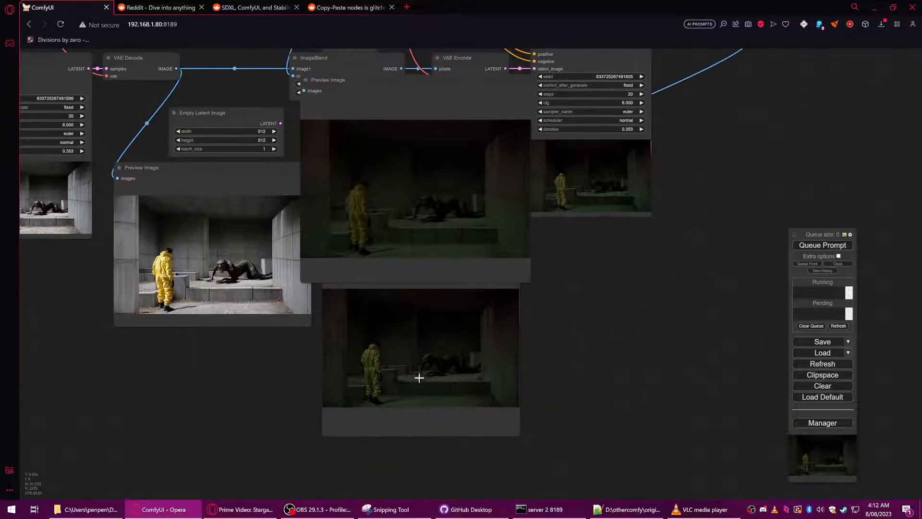
scroll(370, 365, up, 5)
drag(654, 251, 624, 315)
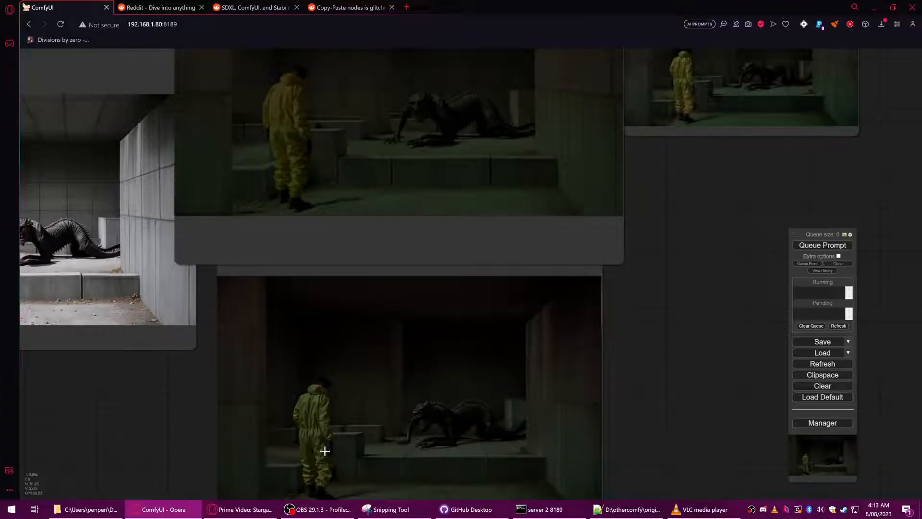
scroll(613, 338, down, 4)
Reposition the enlarged blend preview below the ImageBlend node, above the refined preview.
drag(601, 284, 548, 205)
drag(595, 235, 612, 316)
drag(470, 153, 552, 198)
scroll(648, 330, down, 5)
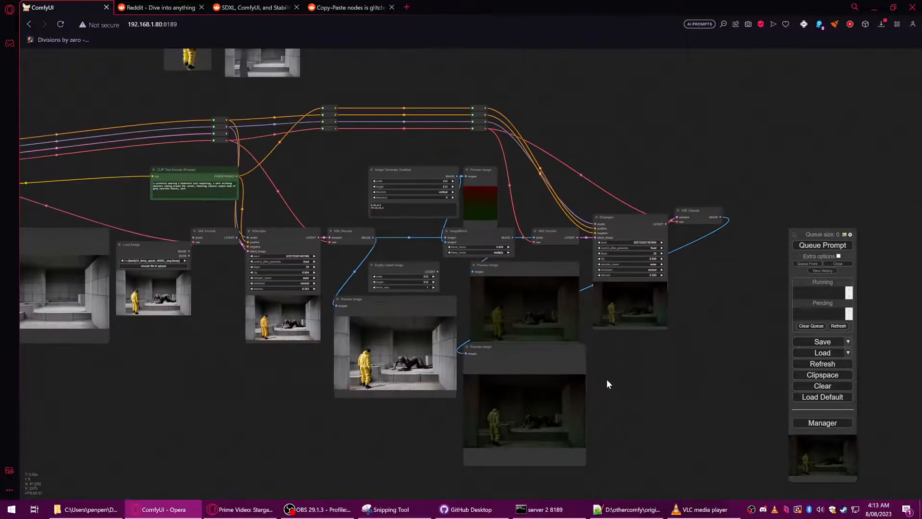
Review the overall workflow, up to the masking and compositing nodes above the sampler chain.
scroll(622, 394, down, 4)
drag(593, 359, 748, 285)
drag(617, 189, 746, 333)
drag(629, 257, 632, 323)
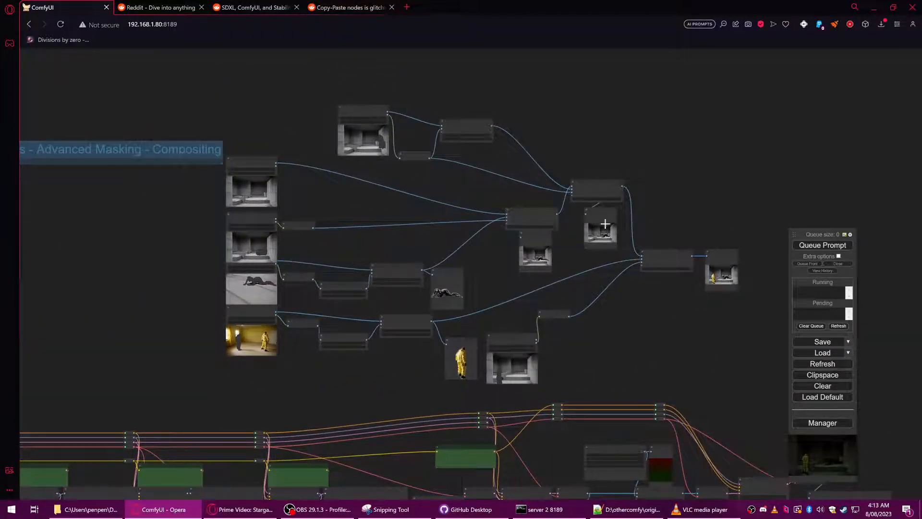
Compare the darkened, tinted output of the second KSampler with the untinted composite preview before the ImageBlend node.
drag(364, 392, 310, 176)
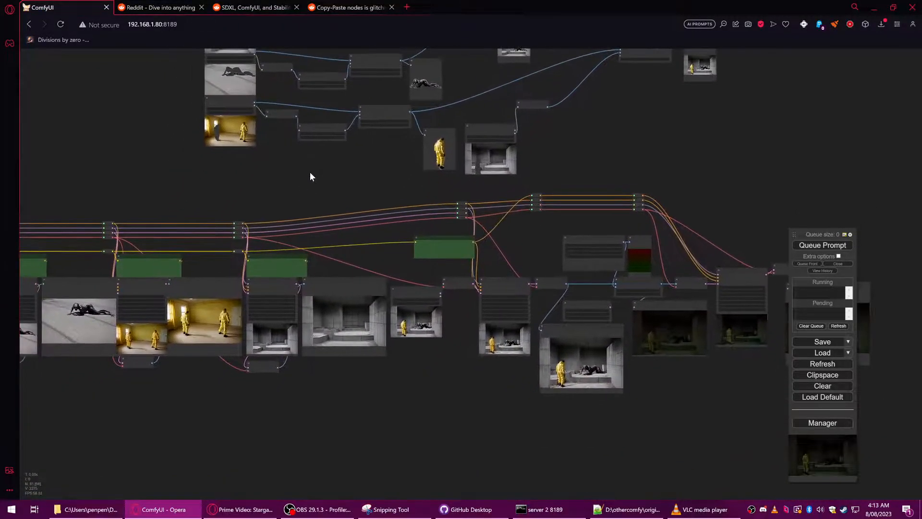
drag(444, 422, 303, 379)
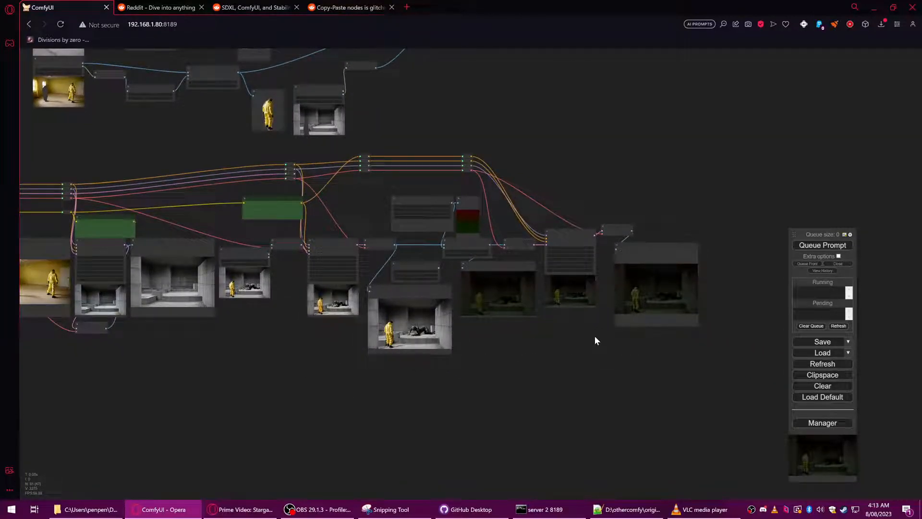
scroll(665, 303, up, 10)
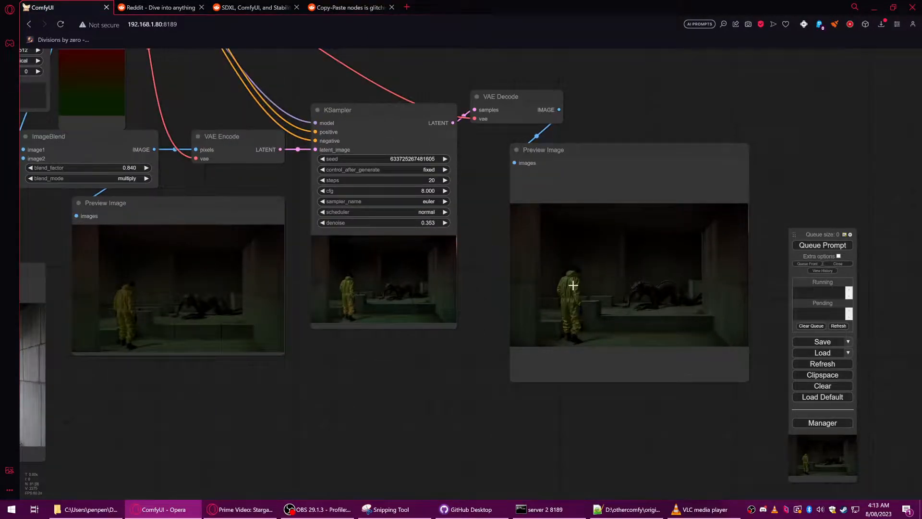
scroll(442, 375, down, 3)
drag(359, 398, 595, 392)
drag(475, 400, 631, 370)
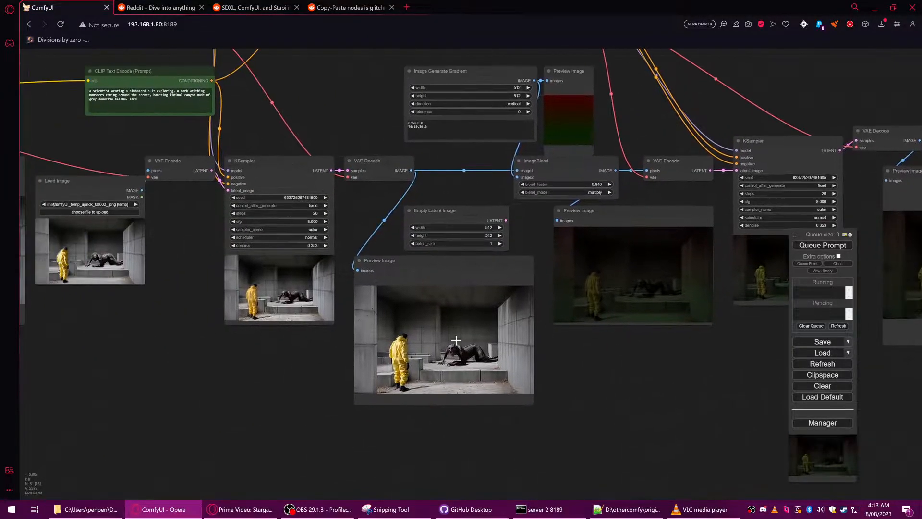
scroll(501, 344, up, 5)
scroll(476, 360, down, 12)
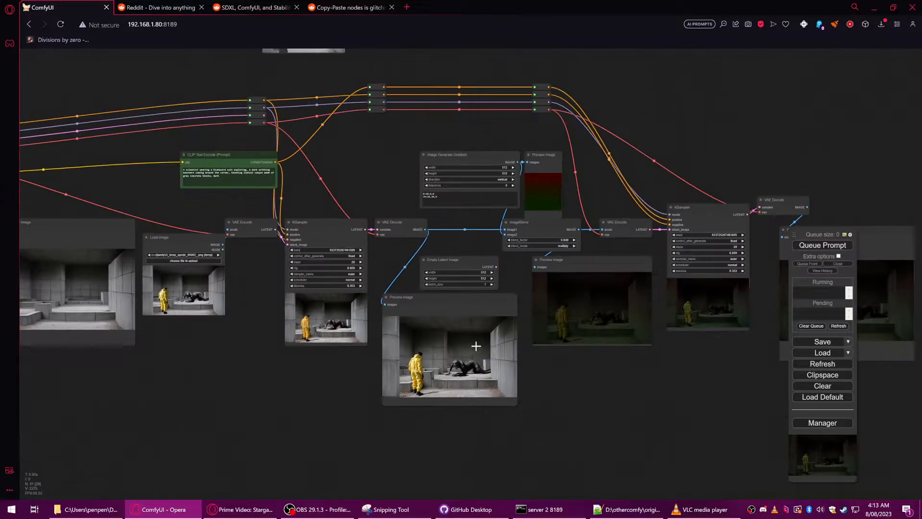
drag(419, 403, 488, 392)
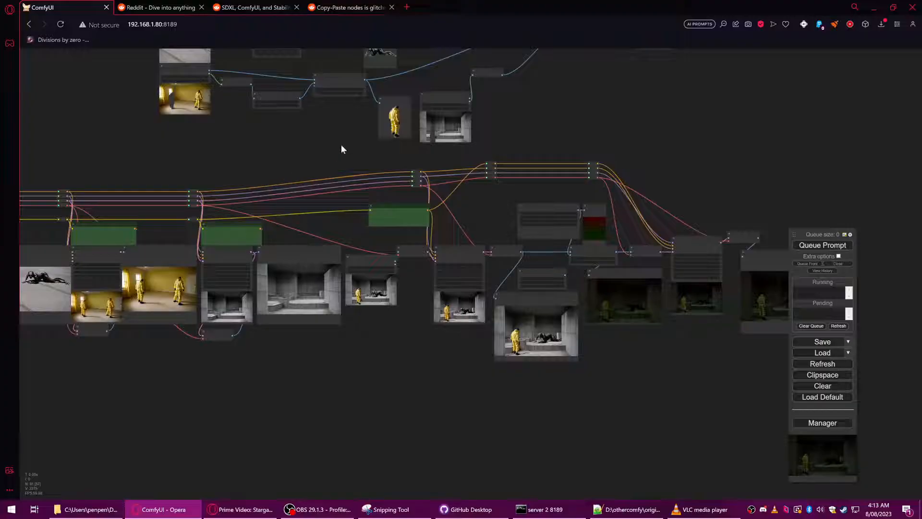
Review the complete workflow, from the "ComfyUI Fundamentals - Advanced Masking - Compositing" title through the compositing nodes and the sampler chain.
drag(310, 143, 436, 231)
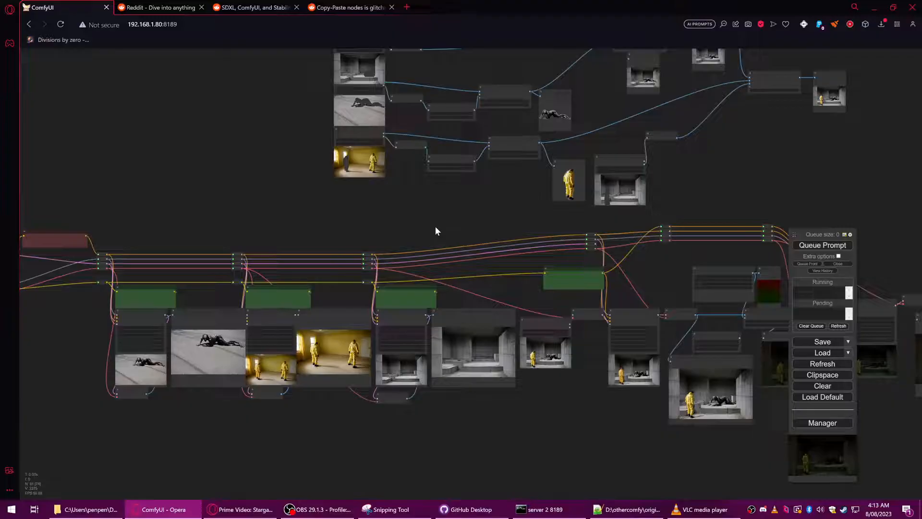
scroll(741, 196, down, 6)
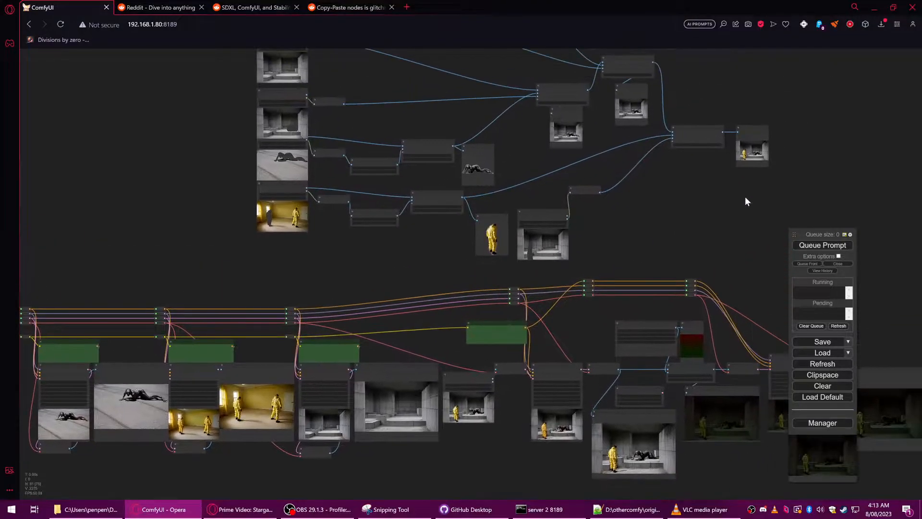
drag(696, 236, 683, 295)
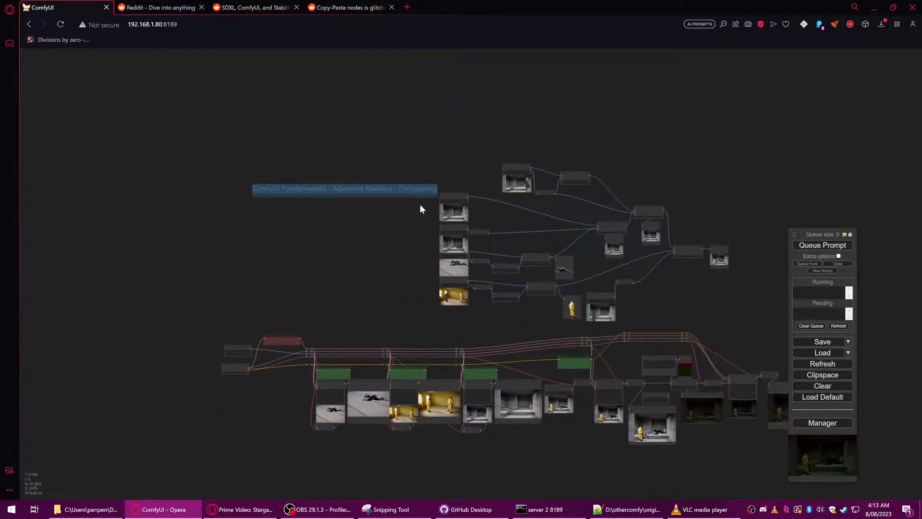
scroll(404, 211, up, 9)
drag(422, 239, 512, 320)
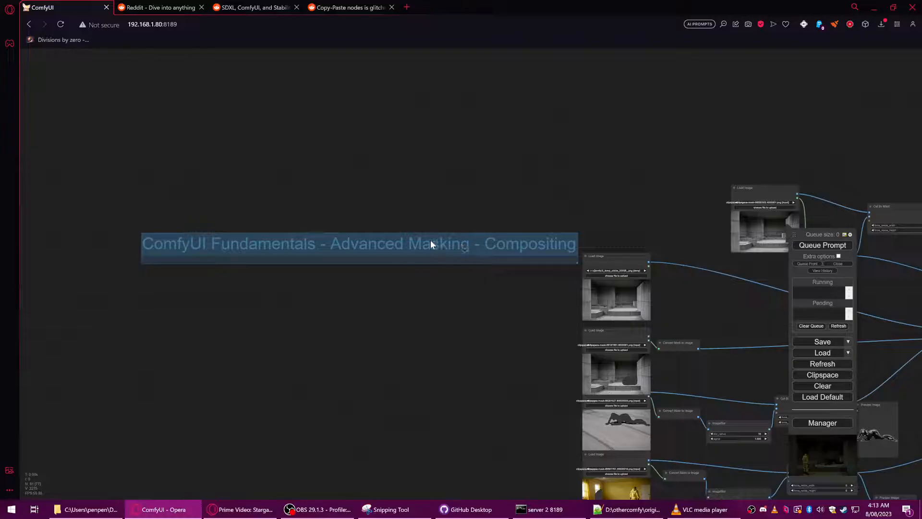
drag(487, 314, 555, 248)
scroll(542, 264, down, 5)
drag(542, 330, 453, 194)
drag(459, 235, 415, 201)
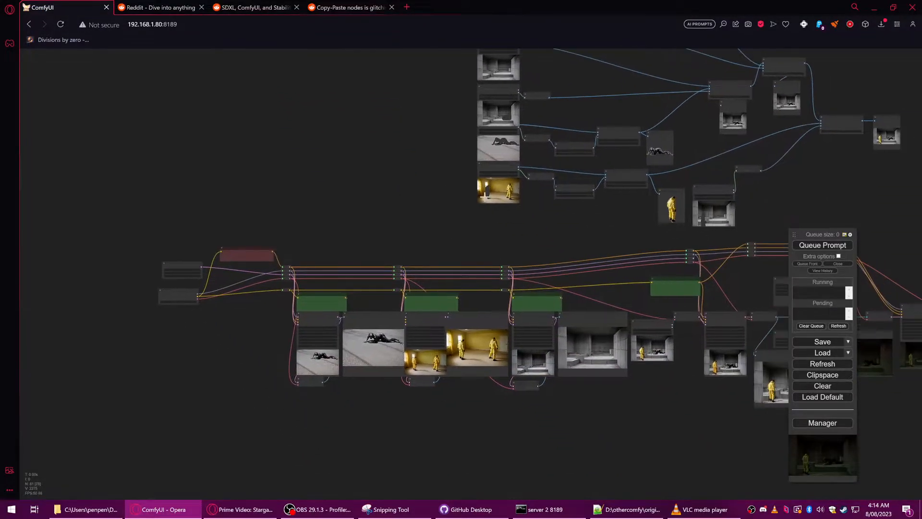
drag(495, 235, 397, 242)
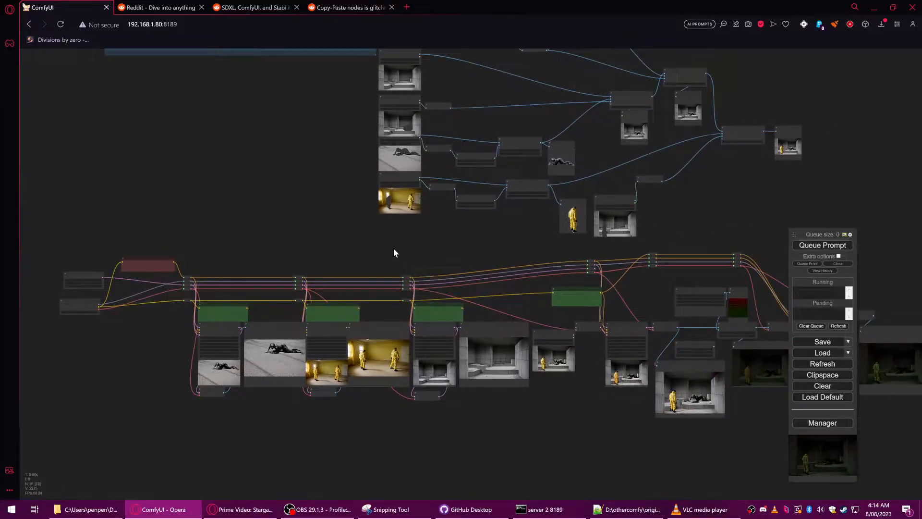
drag(456, 255, 394, 267)
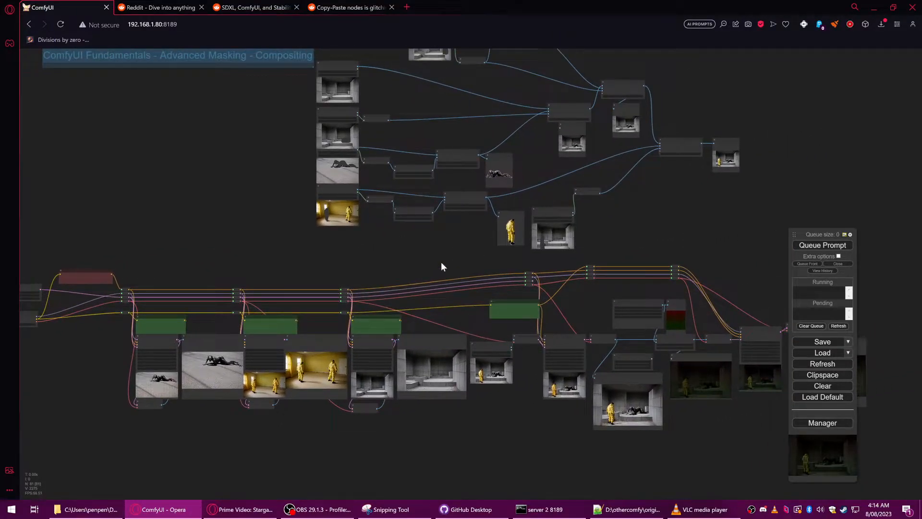